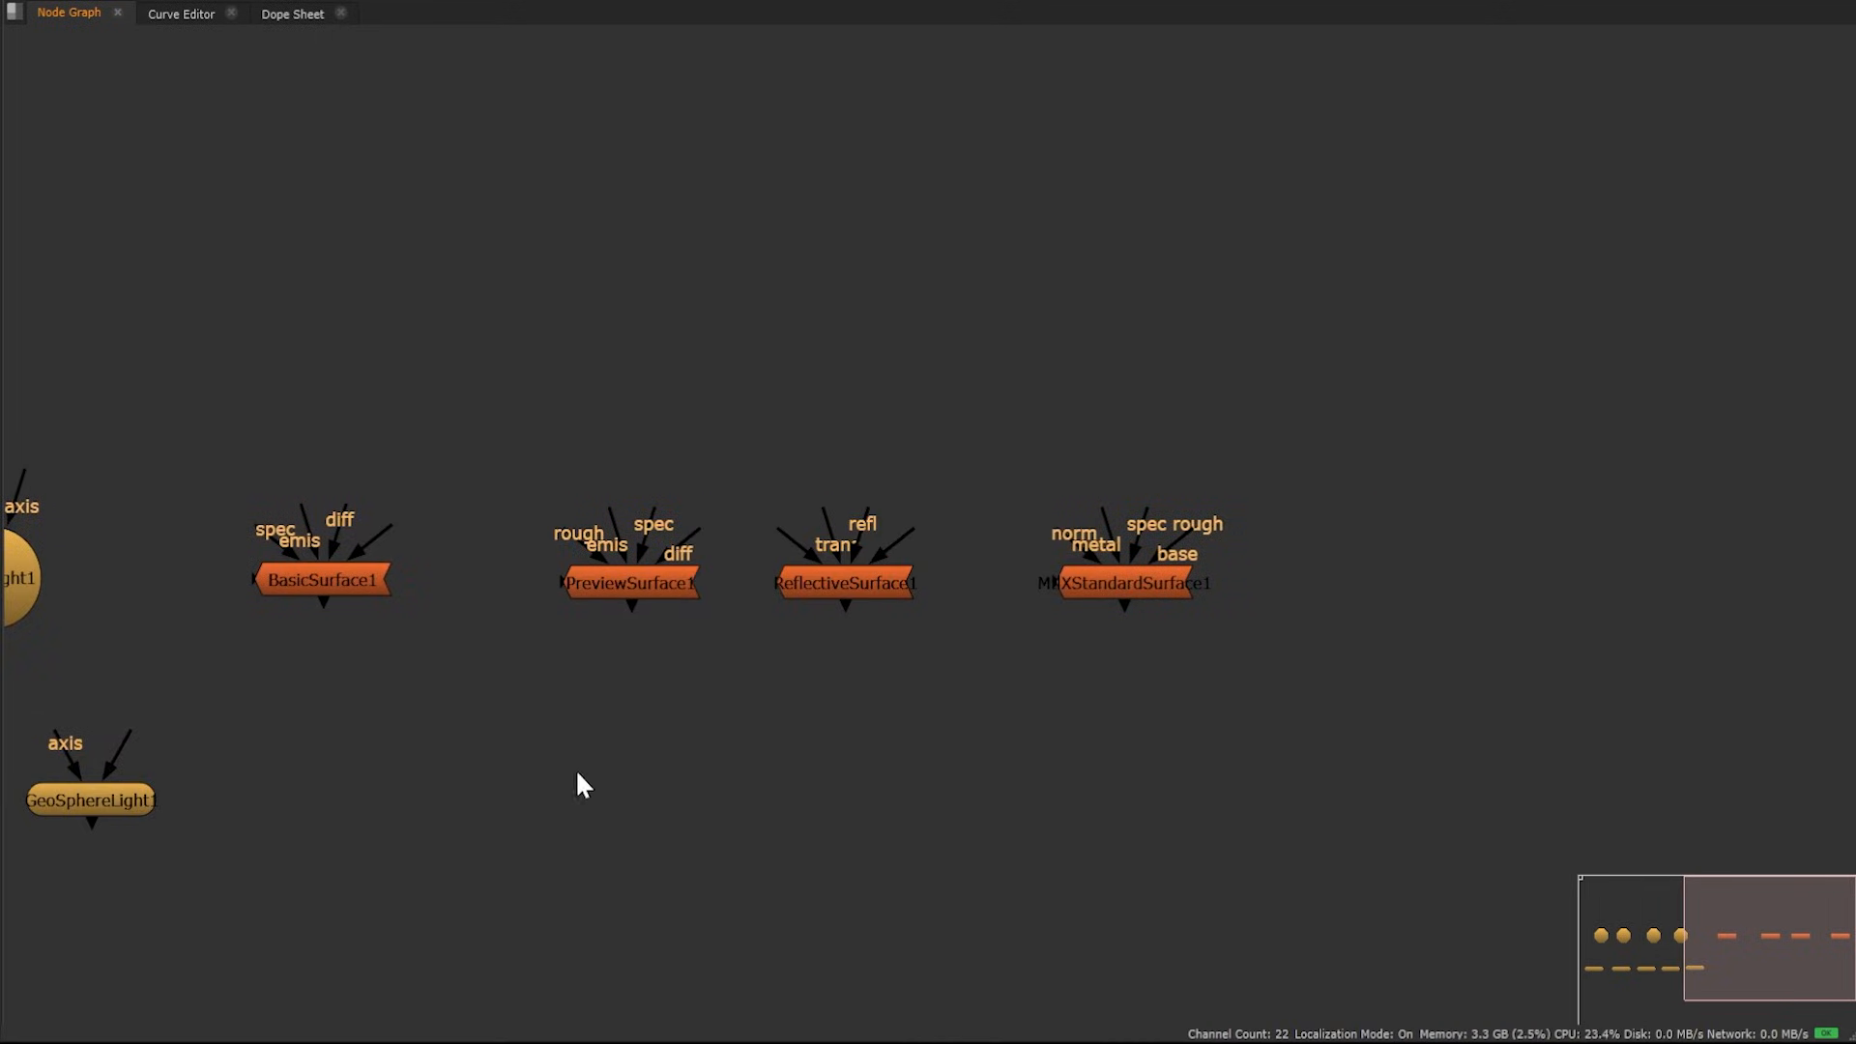
# Open the MtlXStandardSurface1 properties and expand its Specular and Subsurface sections
pyautogui.scroll(6, 1269, 641)
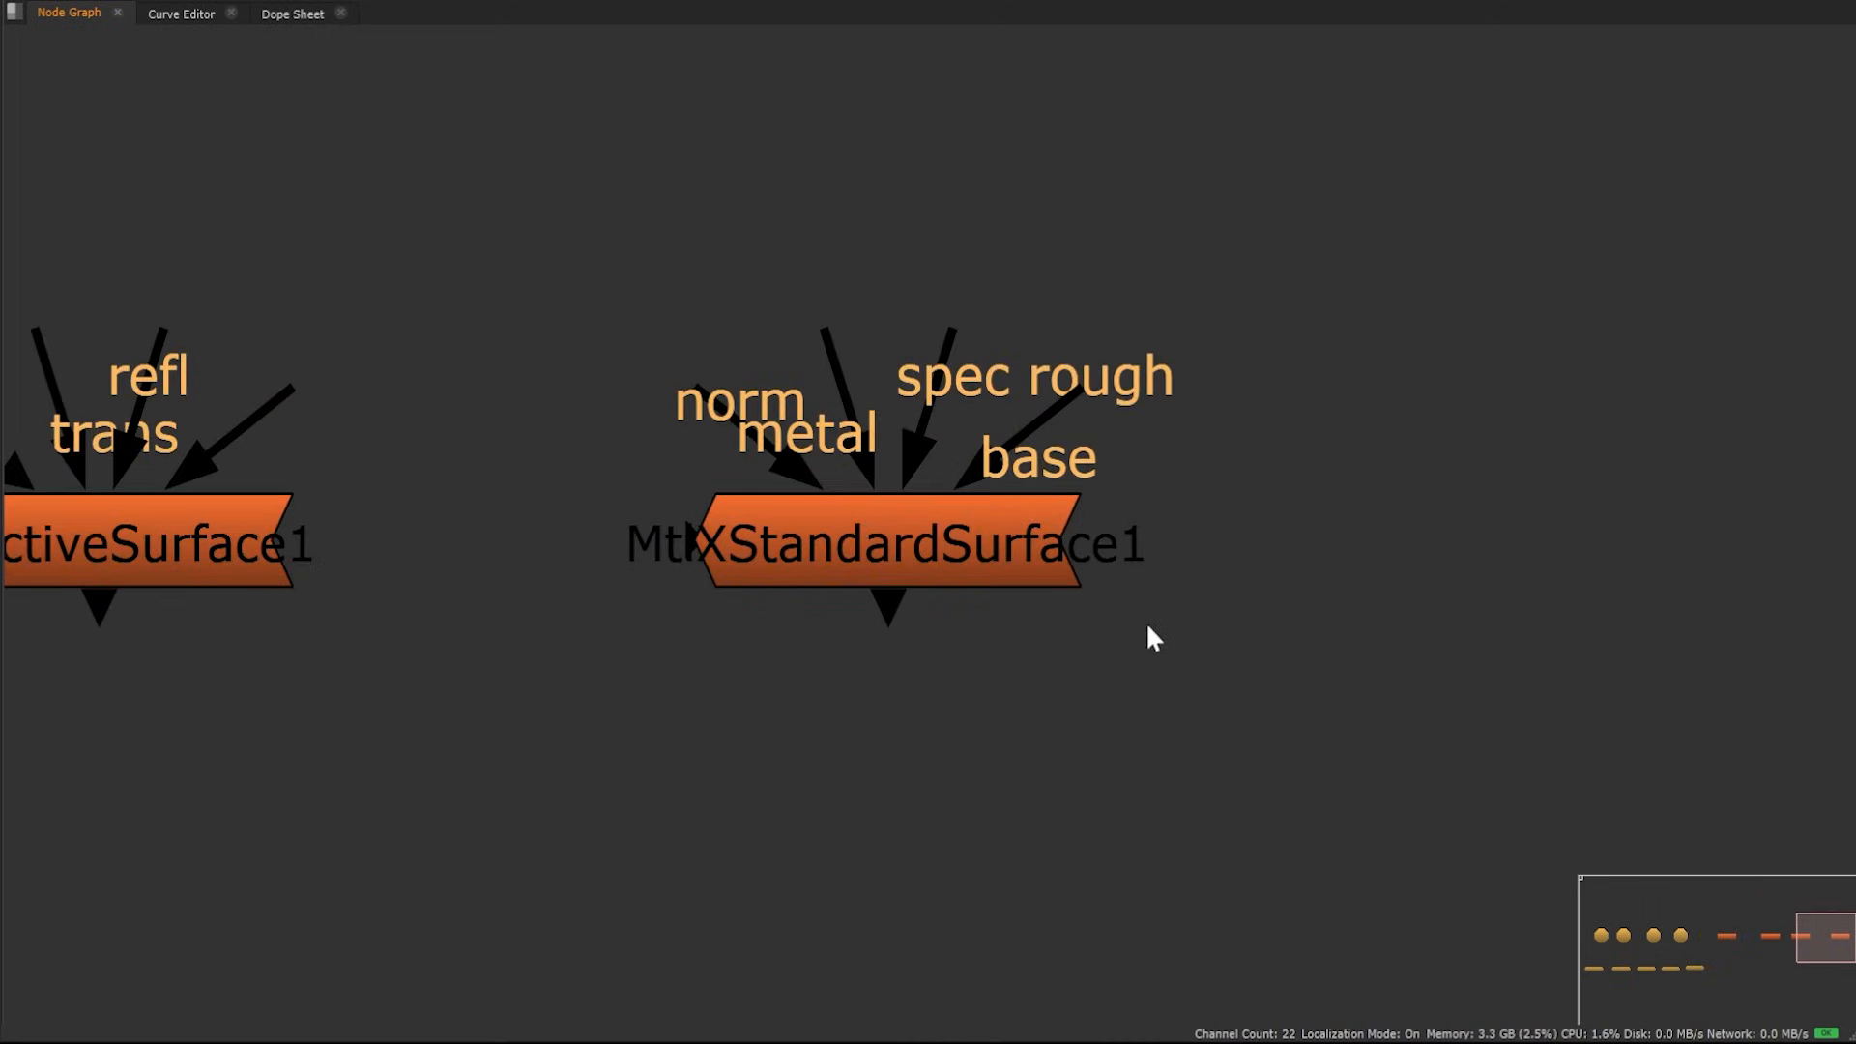
pyautogui.doubleClick(957, 556)
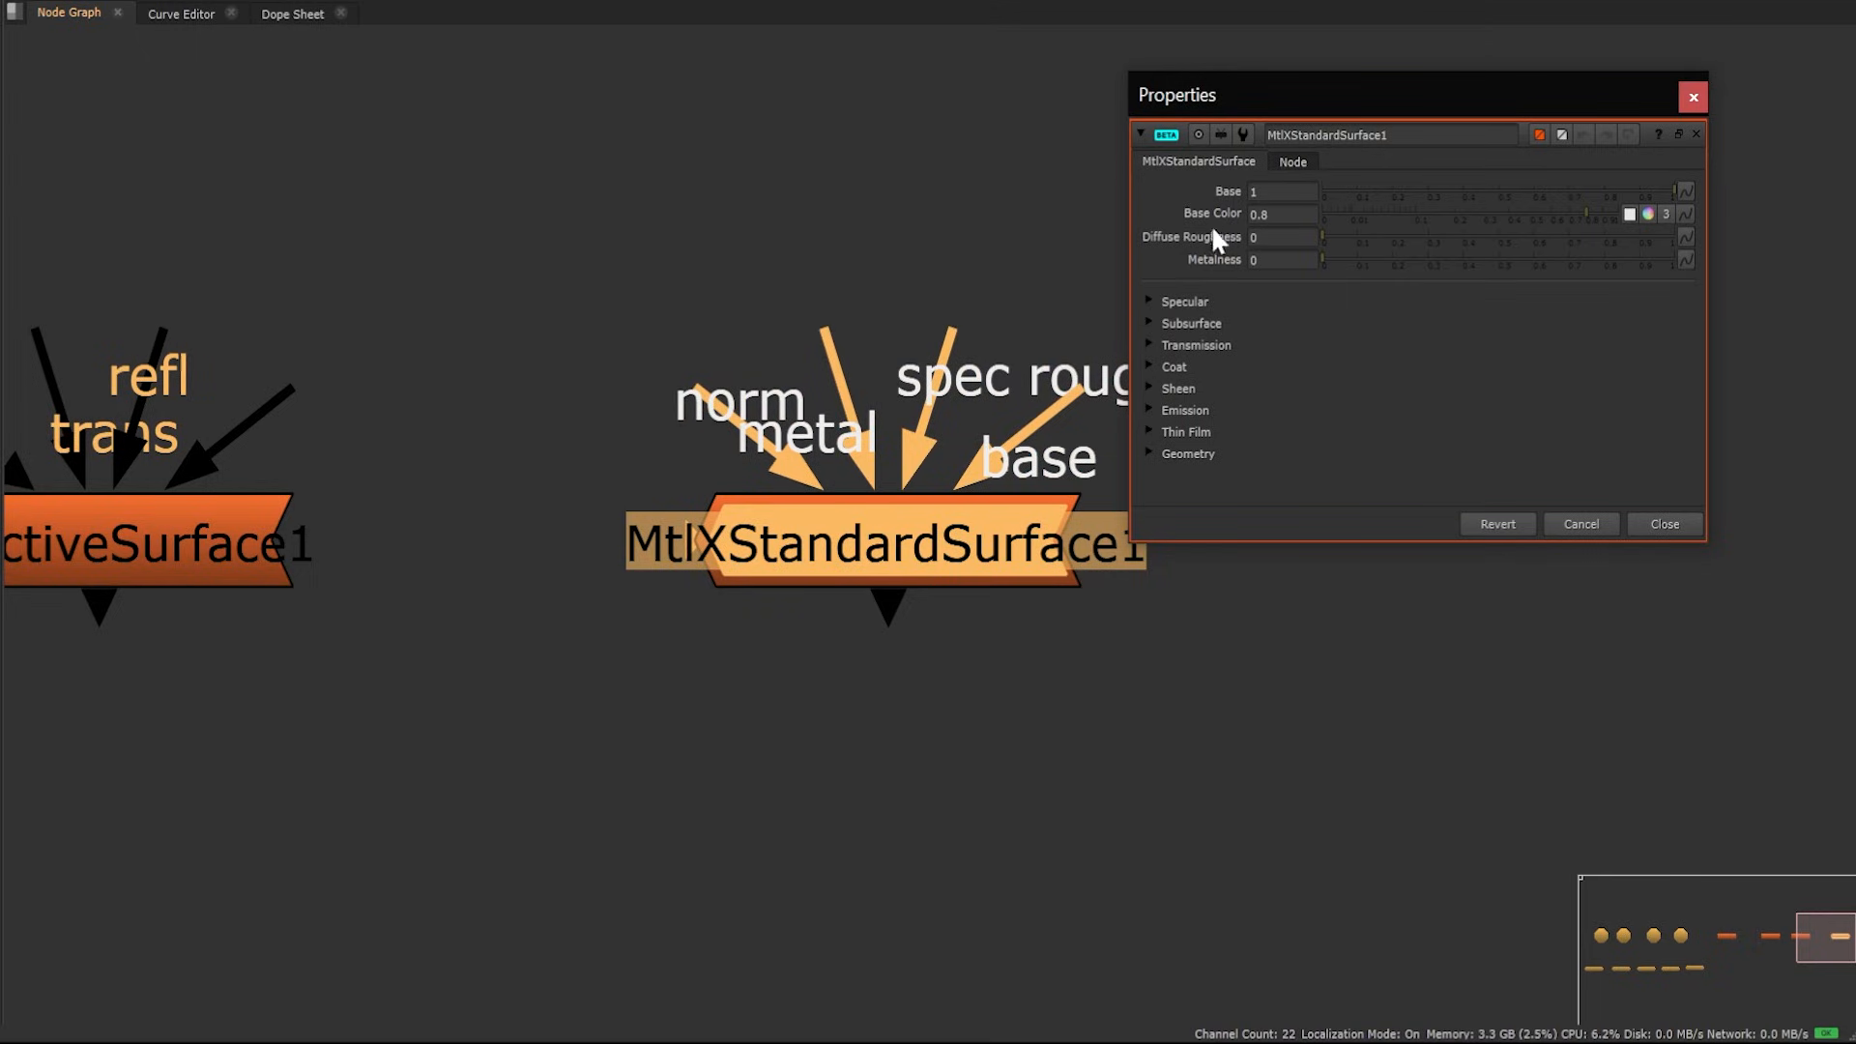
pyautogui.click(1193, 302)
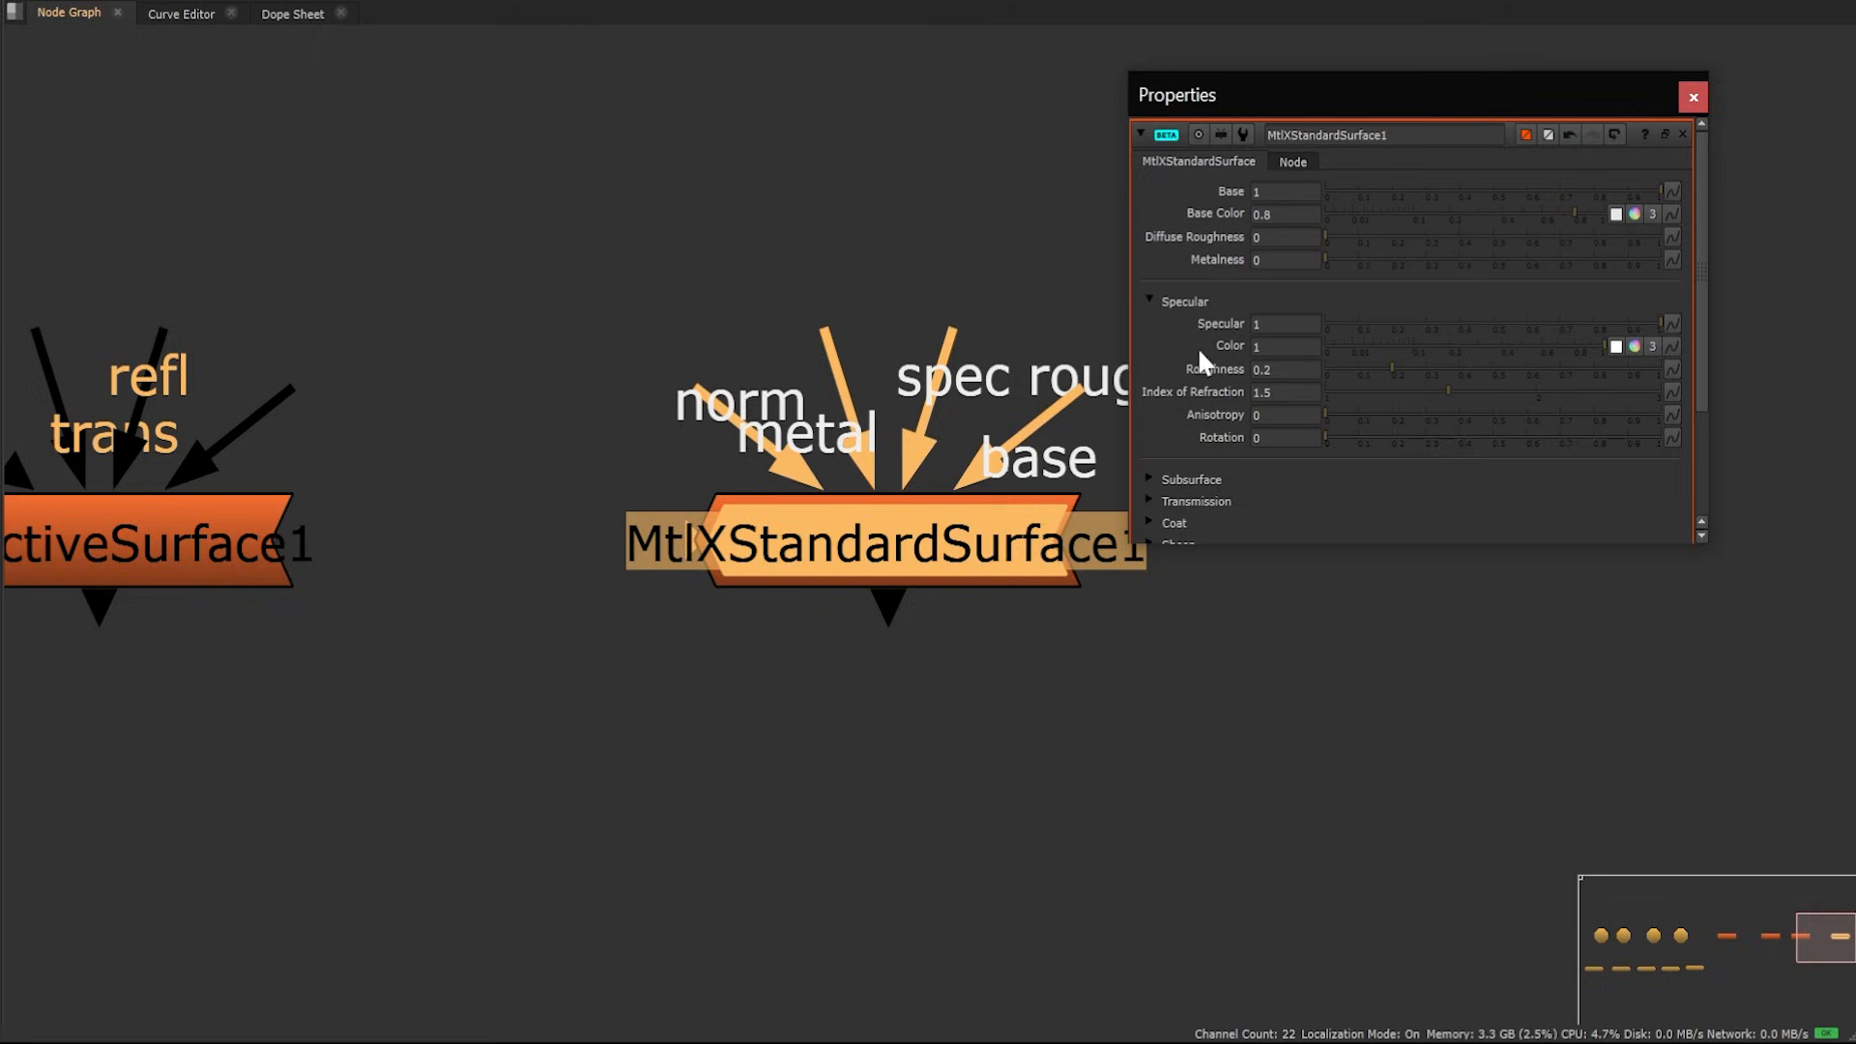
pyautogui.click(1192, 480)
pyautogui.moveTo(1226, 546); pyautogui.dragTo(1247, 903)
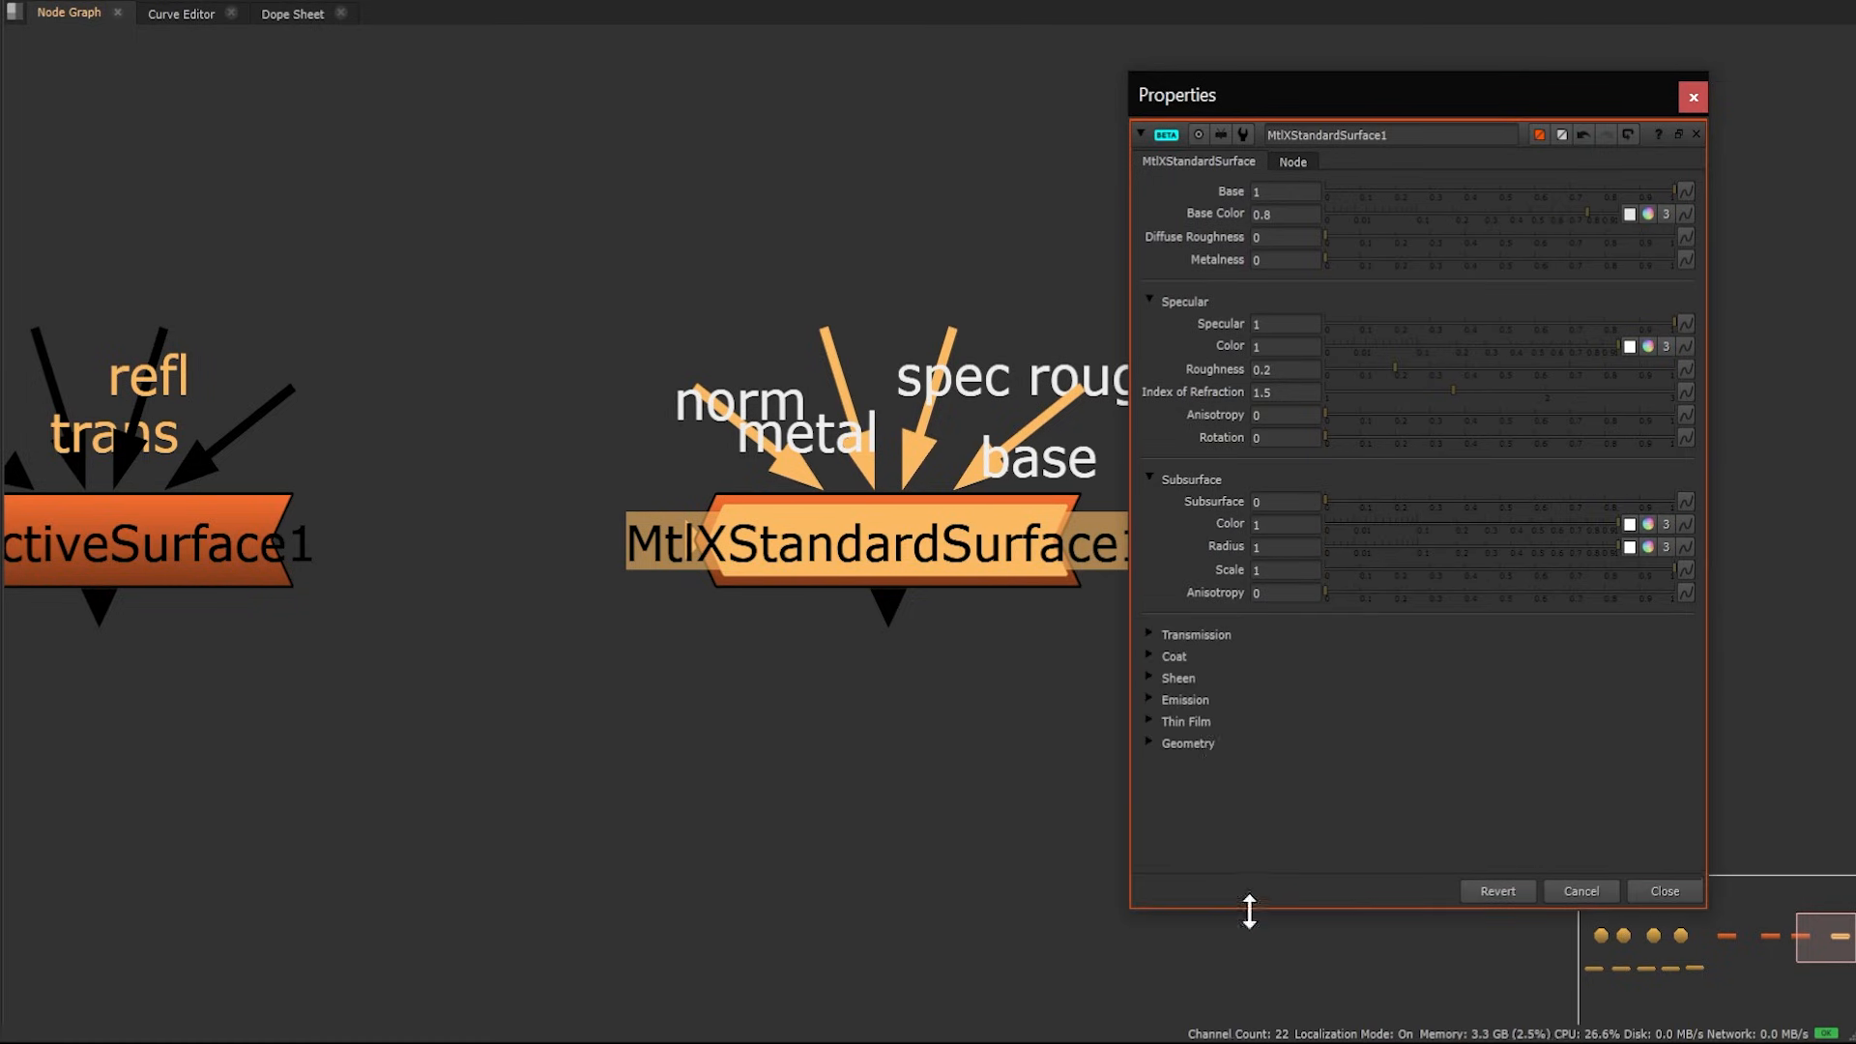
# Expand the Transmission, Coat, Sheen and Emission sections to review the shader's remaining parameters
pyautogui.click(1198, 633)
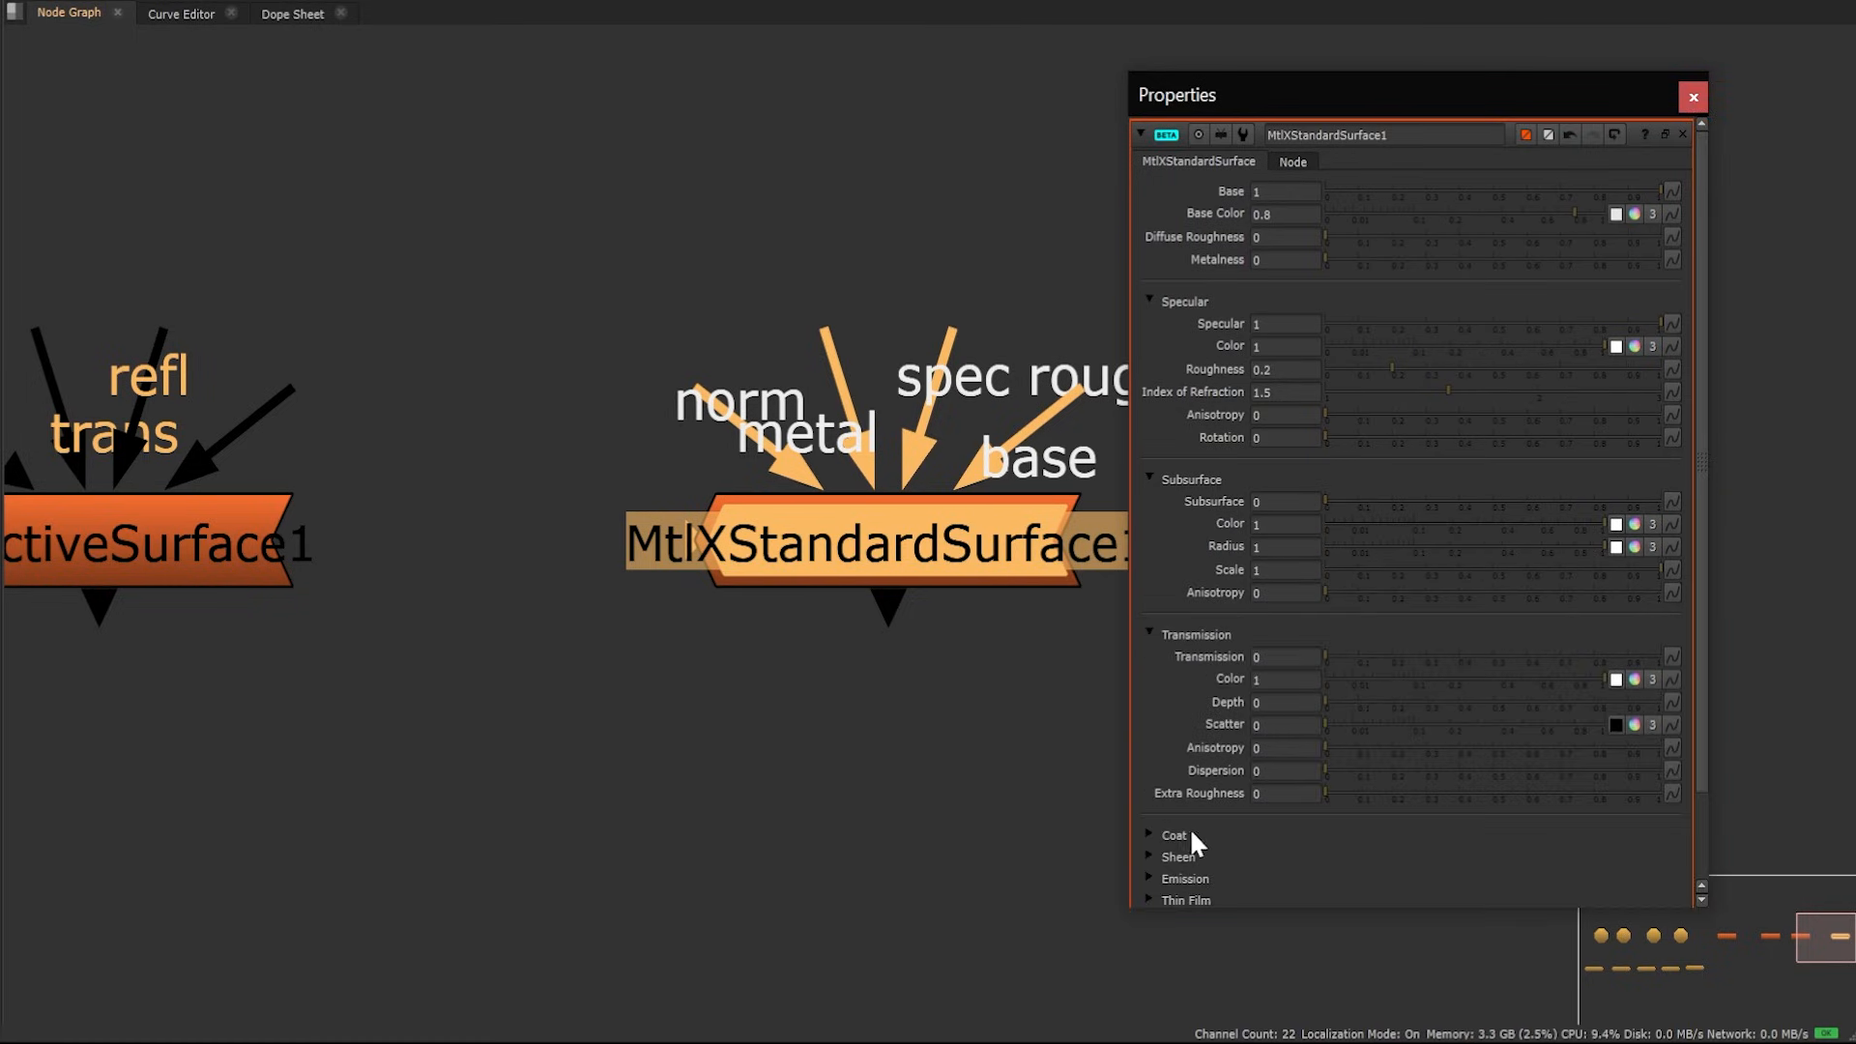
pyautogui.scroll(-2, 1191, 833)
pyautogui.click(1175, 733)
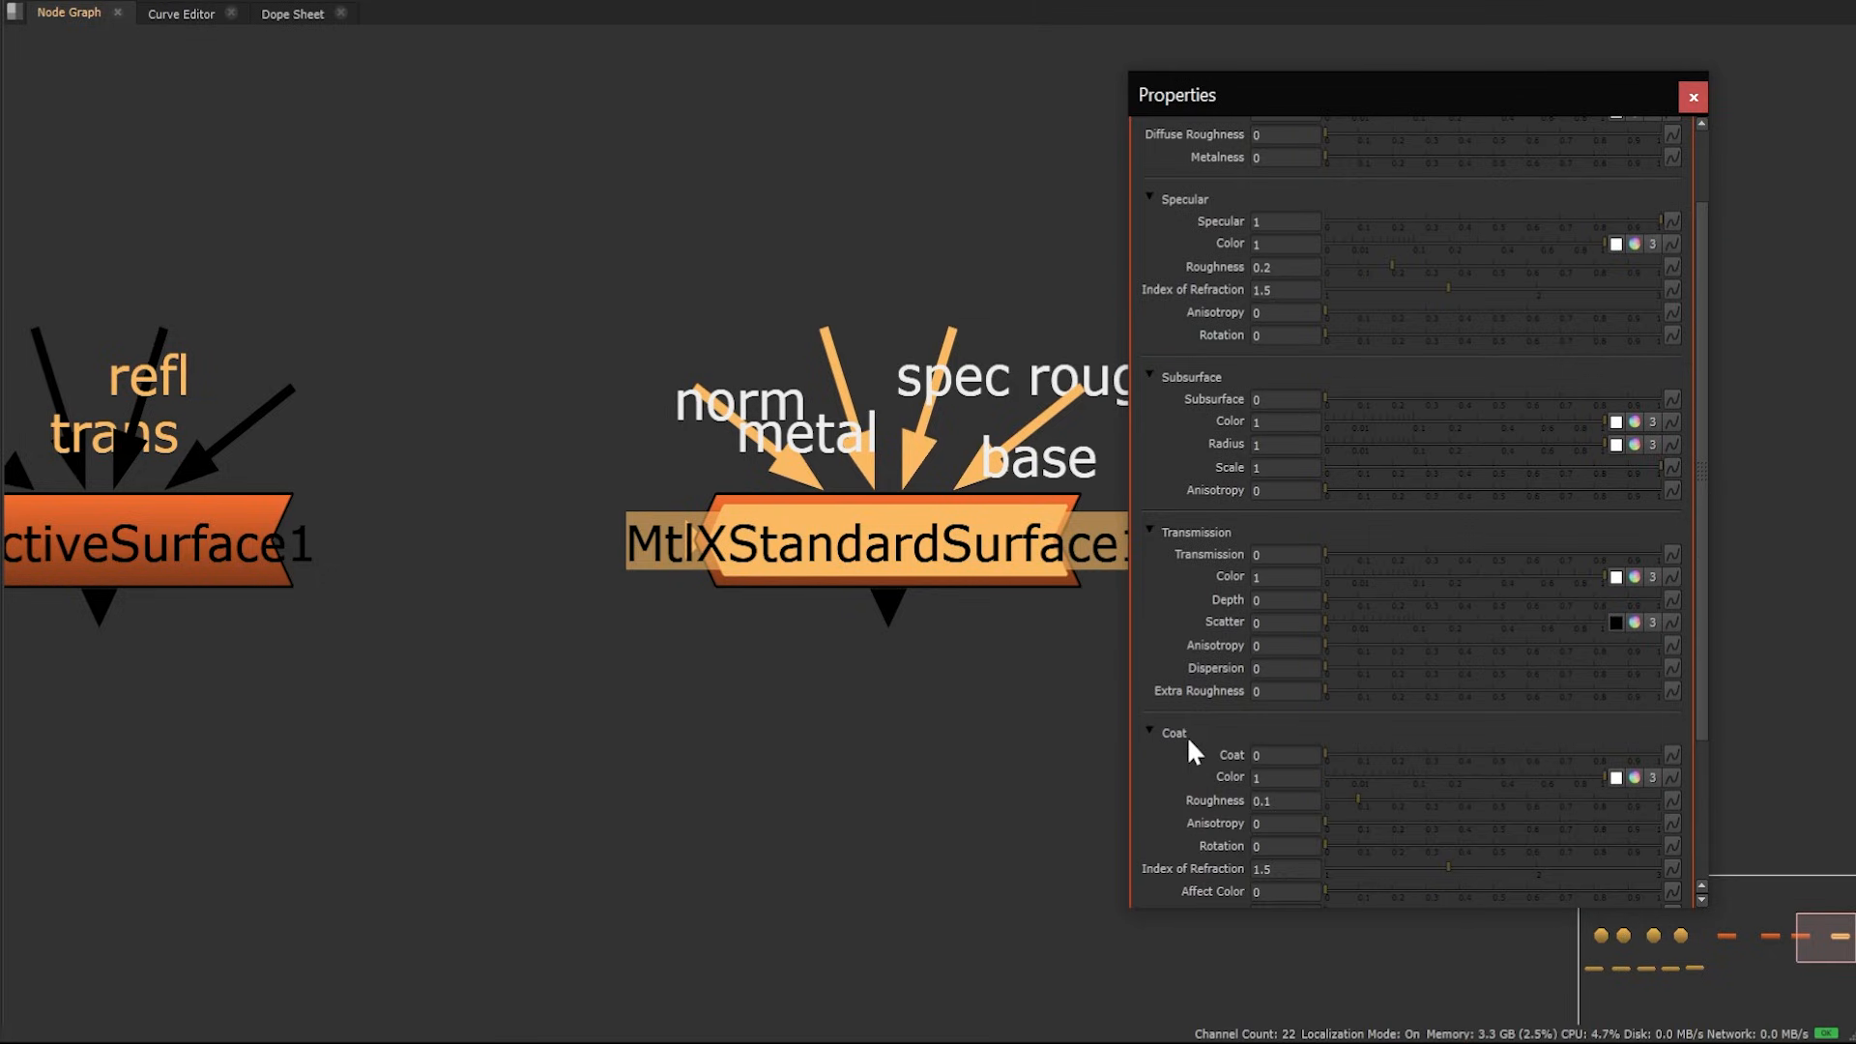
pyautogui.scroll(-3, 1188, 736)
pyautogui.click(1181, 770)
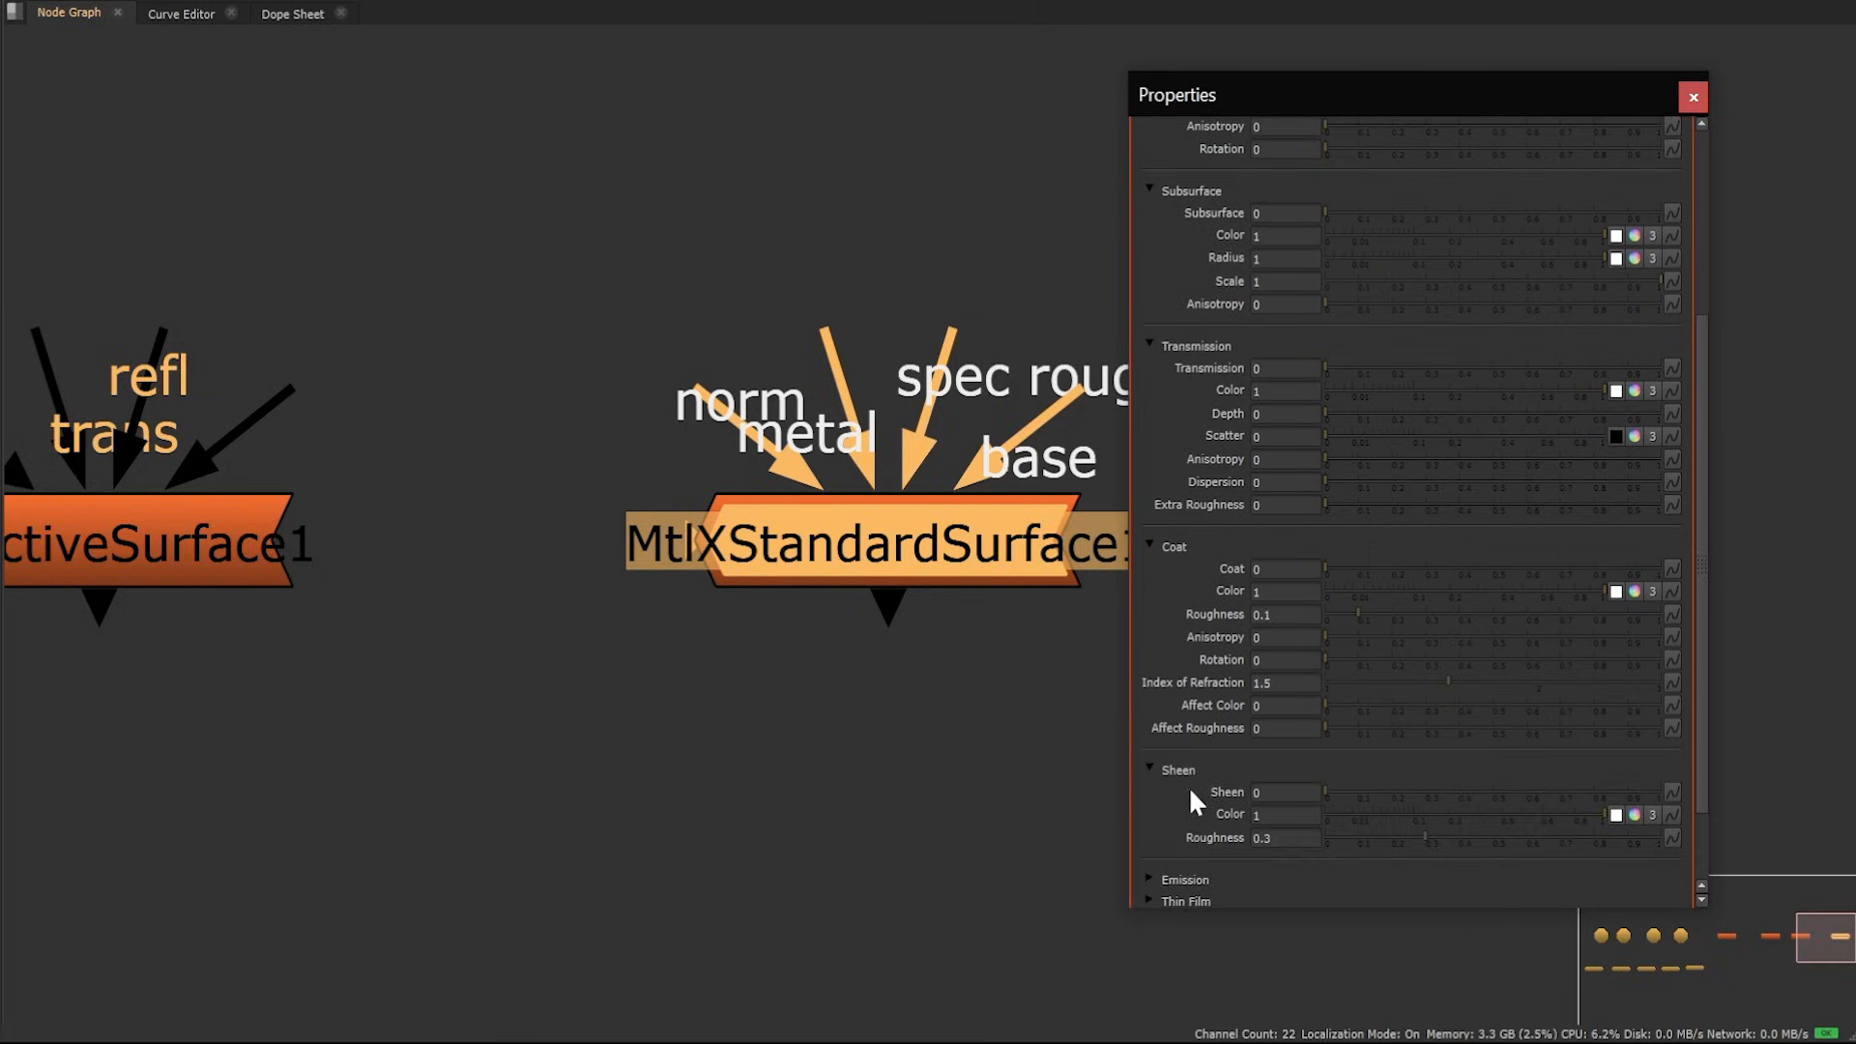
pyautogui.scroll(-2, 1187, 786)
pyautogui.click(1184, 775)
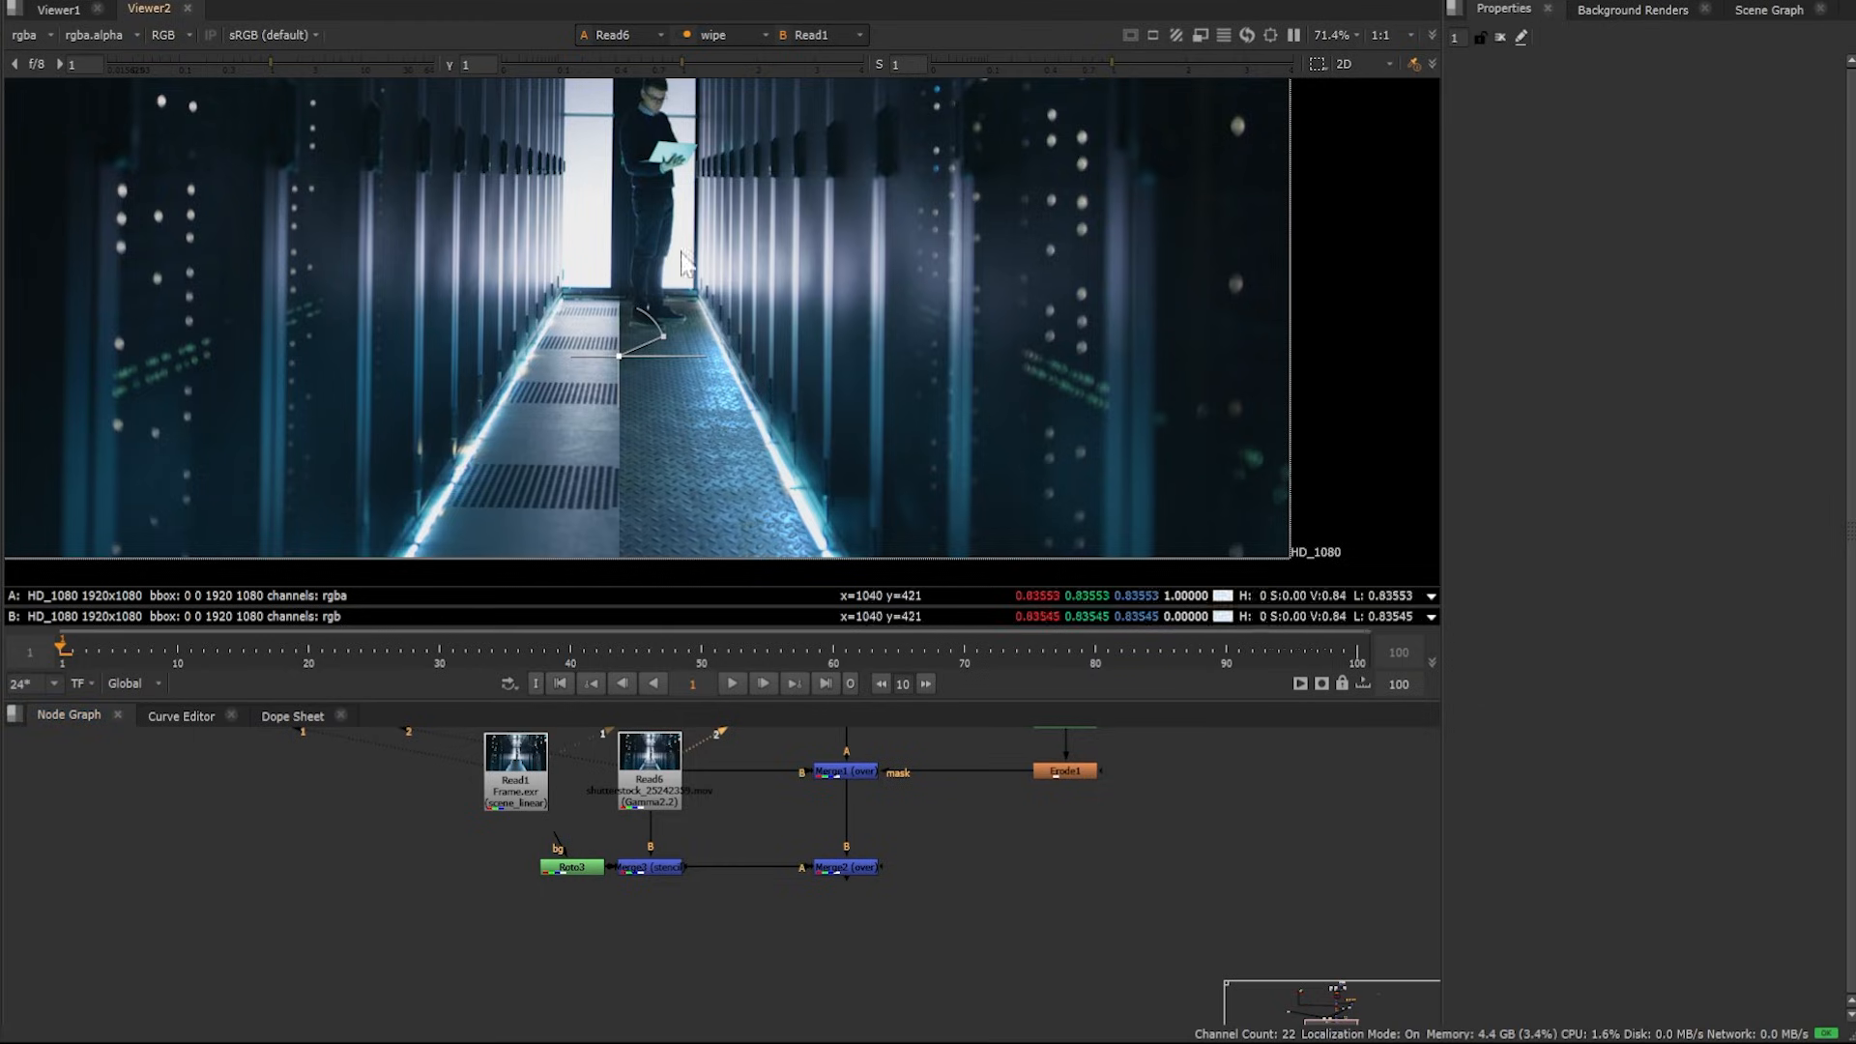
# Compare Read6 and Read1 with the viewer wipe, zoom in, and switch the wipe off
pyautogui.moveTo(630, 355); pyautogui.dragTo(164, 340)
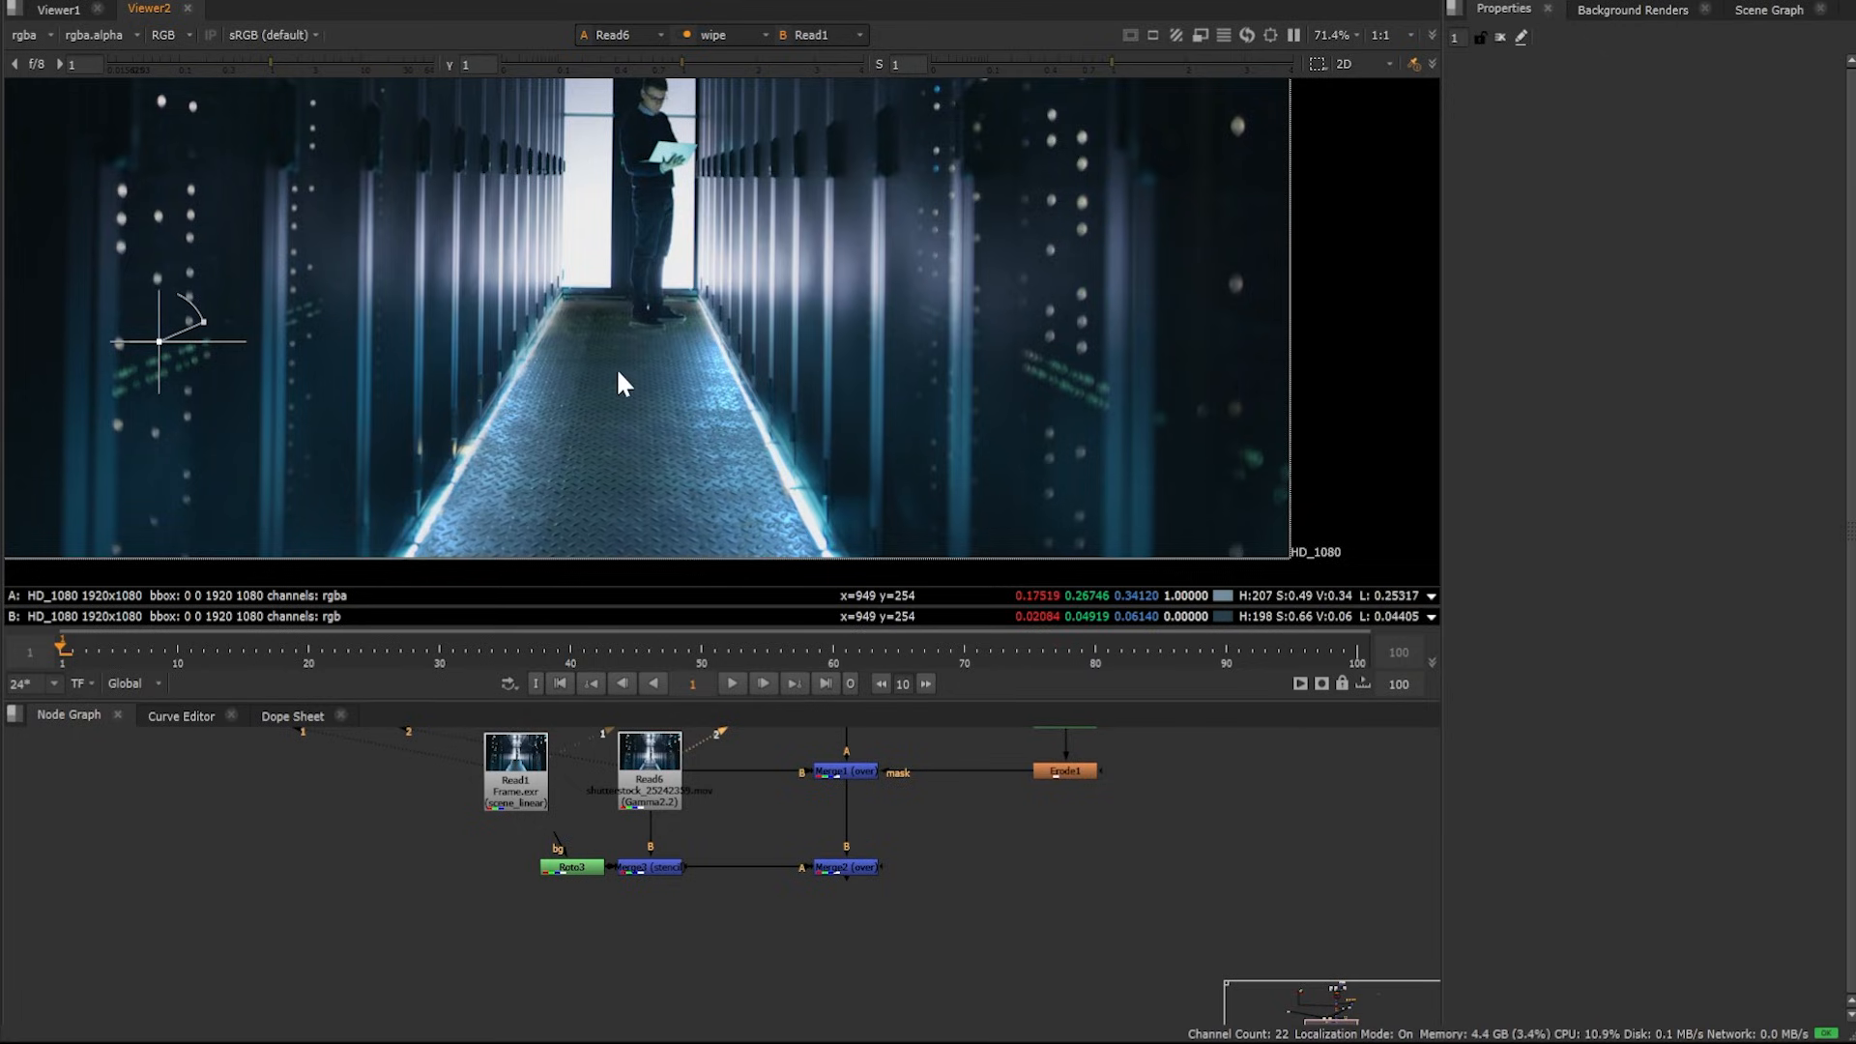
pyautogui.scroll(1, 544, 489)
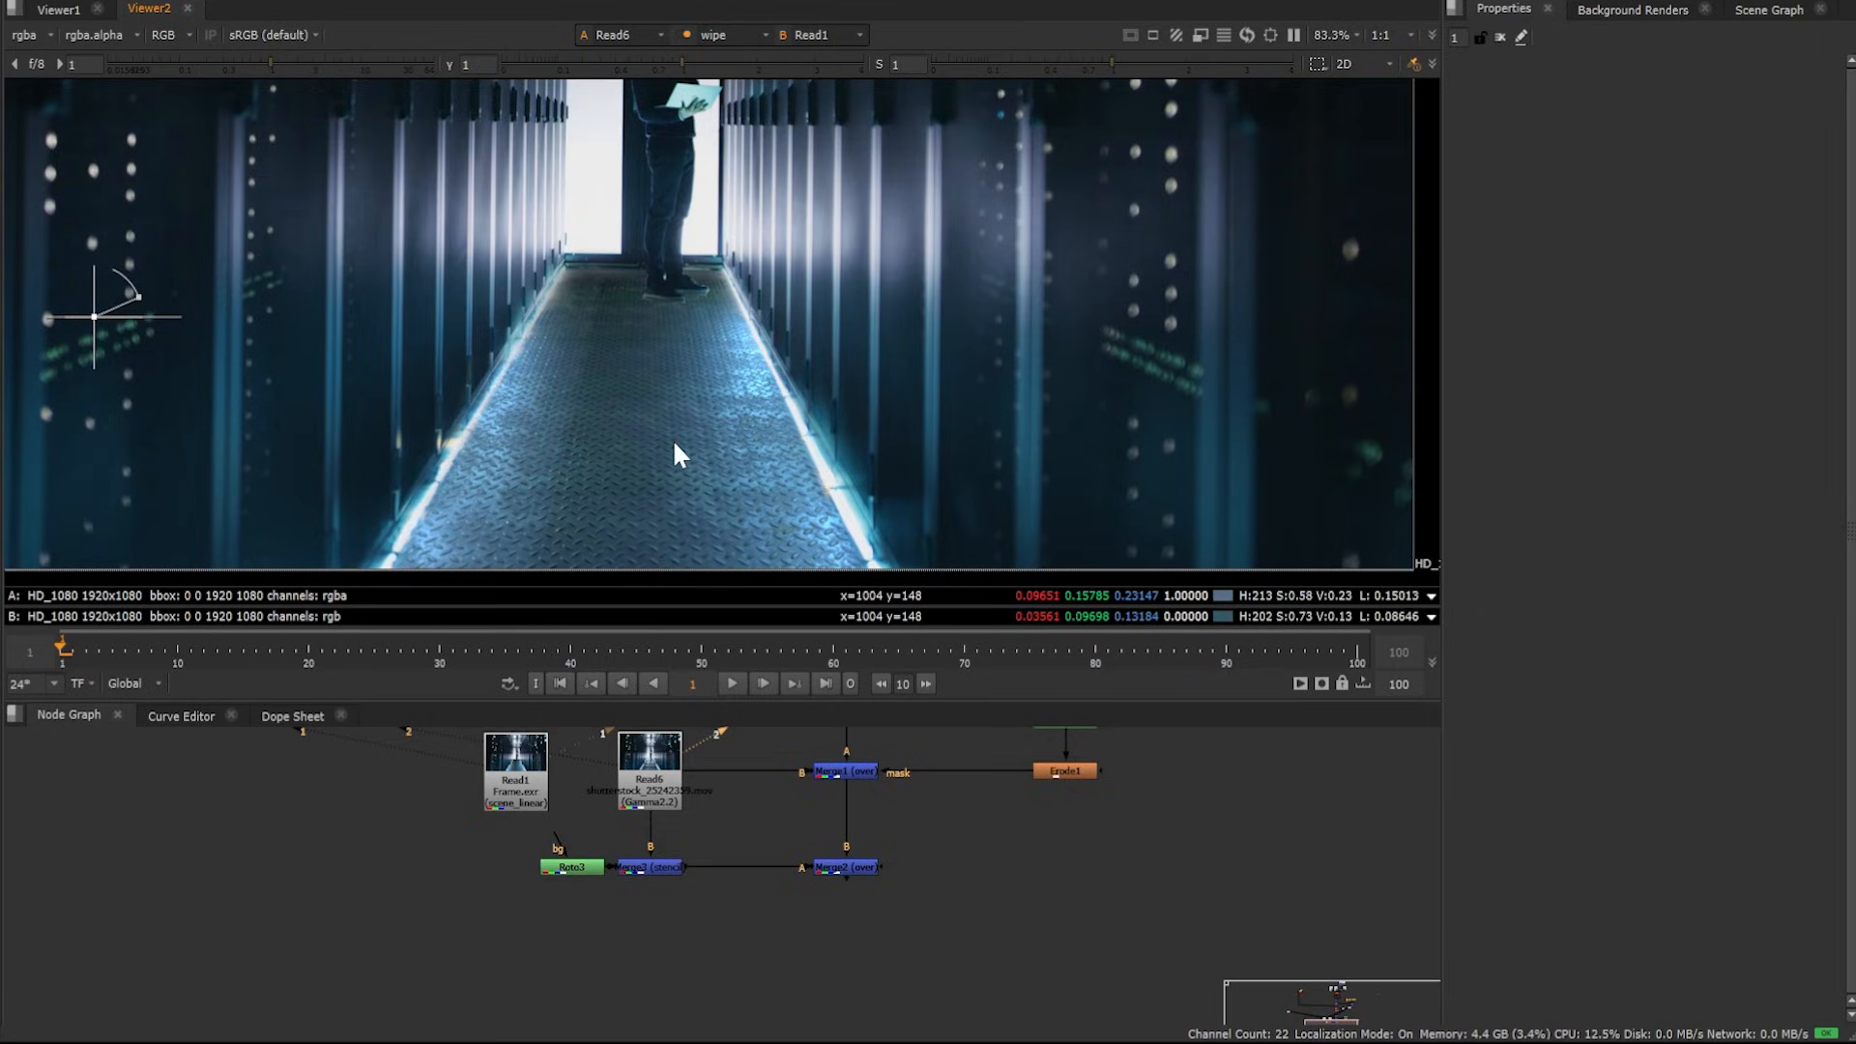
pyautogui.press('w')
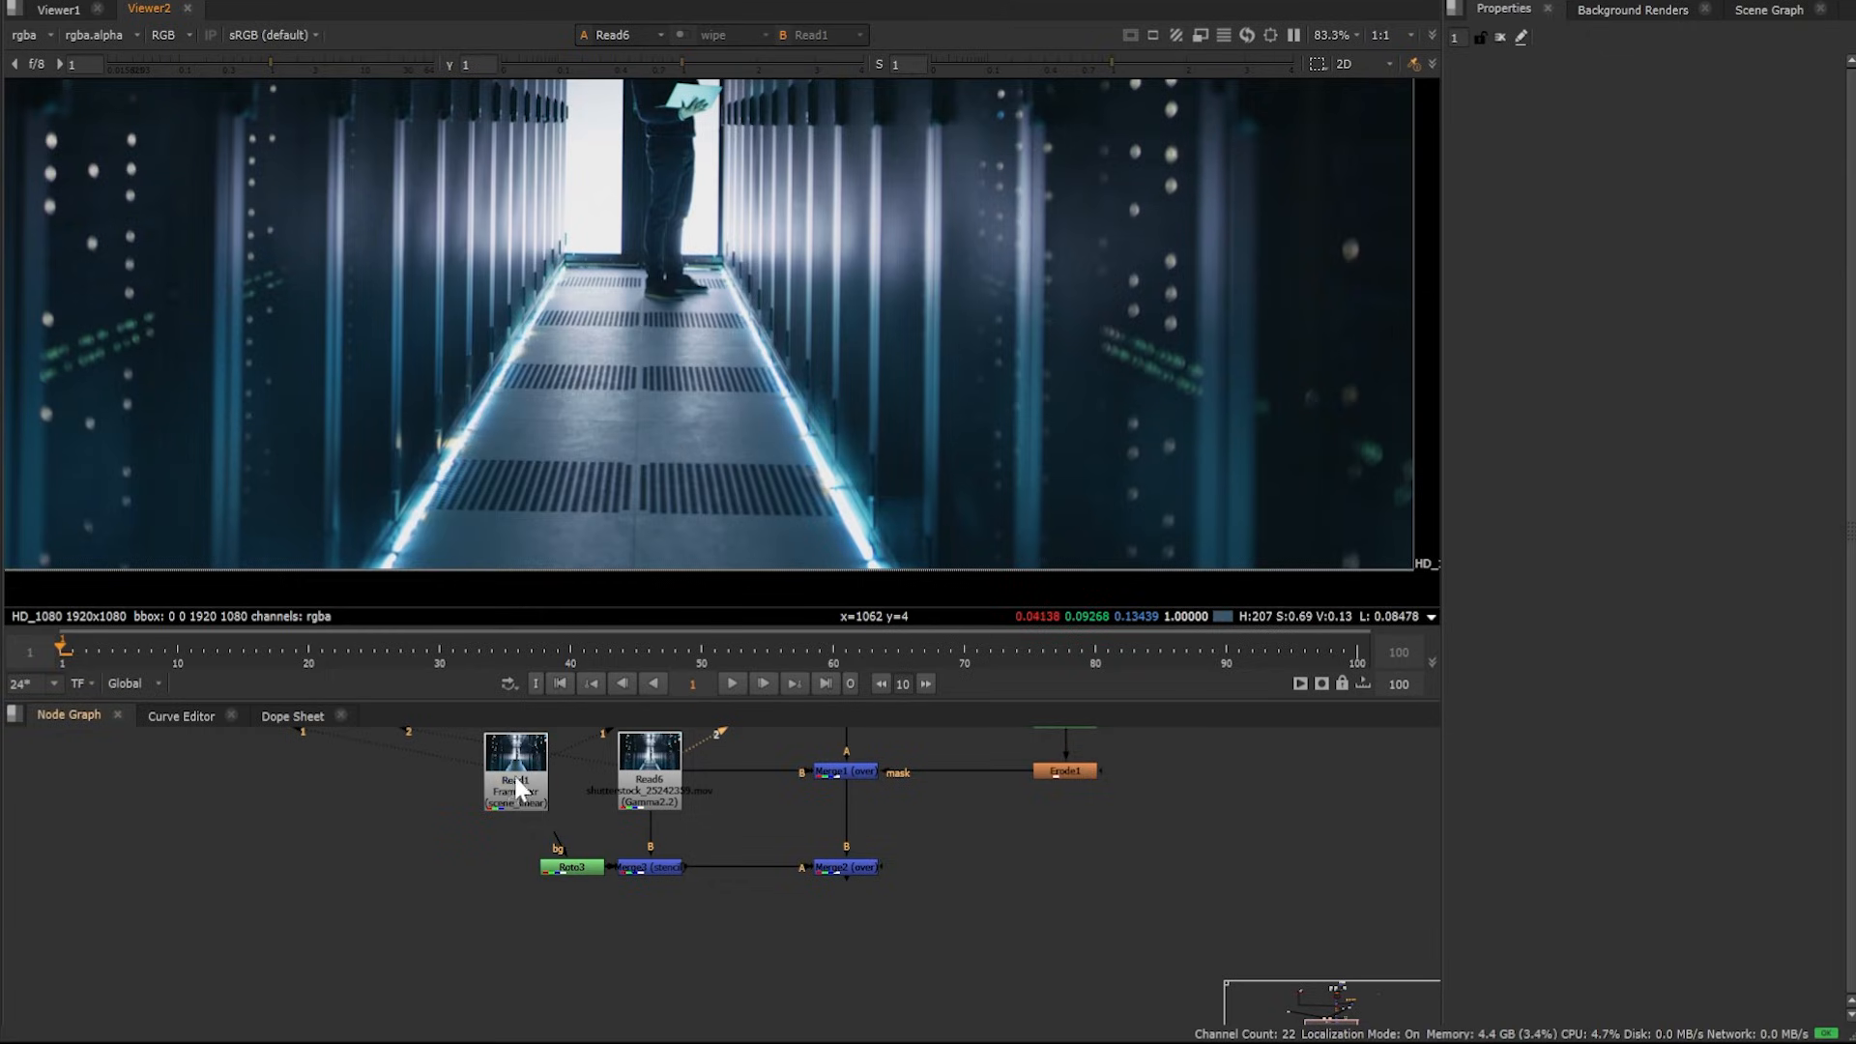
# Disable the metalness, roughness and normal-map texture read nodes together with their tile nodes
pyautogui.press('1')
pyautogui.scroll(-3, 909, 817)
pyautogui.moveTo(891, 764); pyautogui.dragTo(816, 936, button='middle')
pyautogui.moveTo(815, 783); pyautogui.dragTo(351, 800, button='middle')
pyautogui.scroll(5, 673, 831)
pyautogui.moveTo(264, 758); pyautogui.dragTo(688, 965)
pyautogui.press('d')
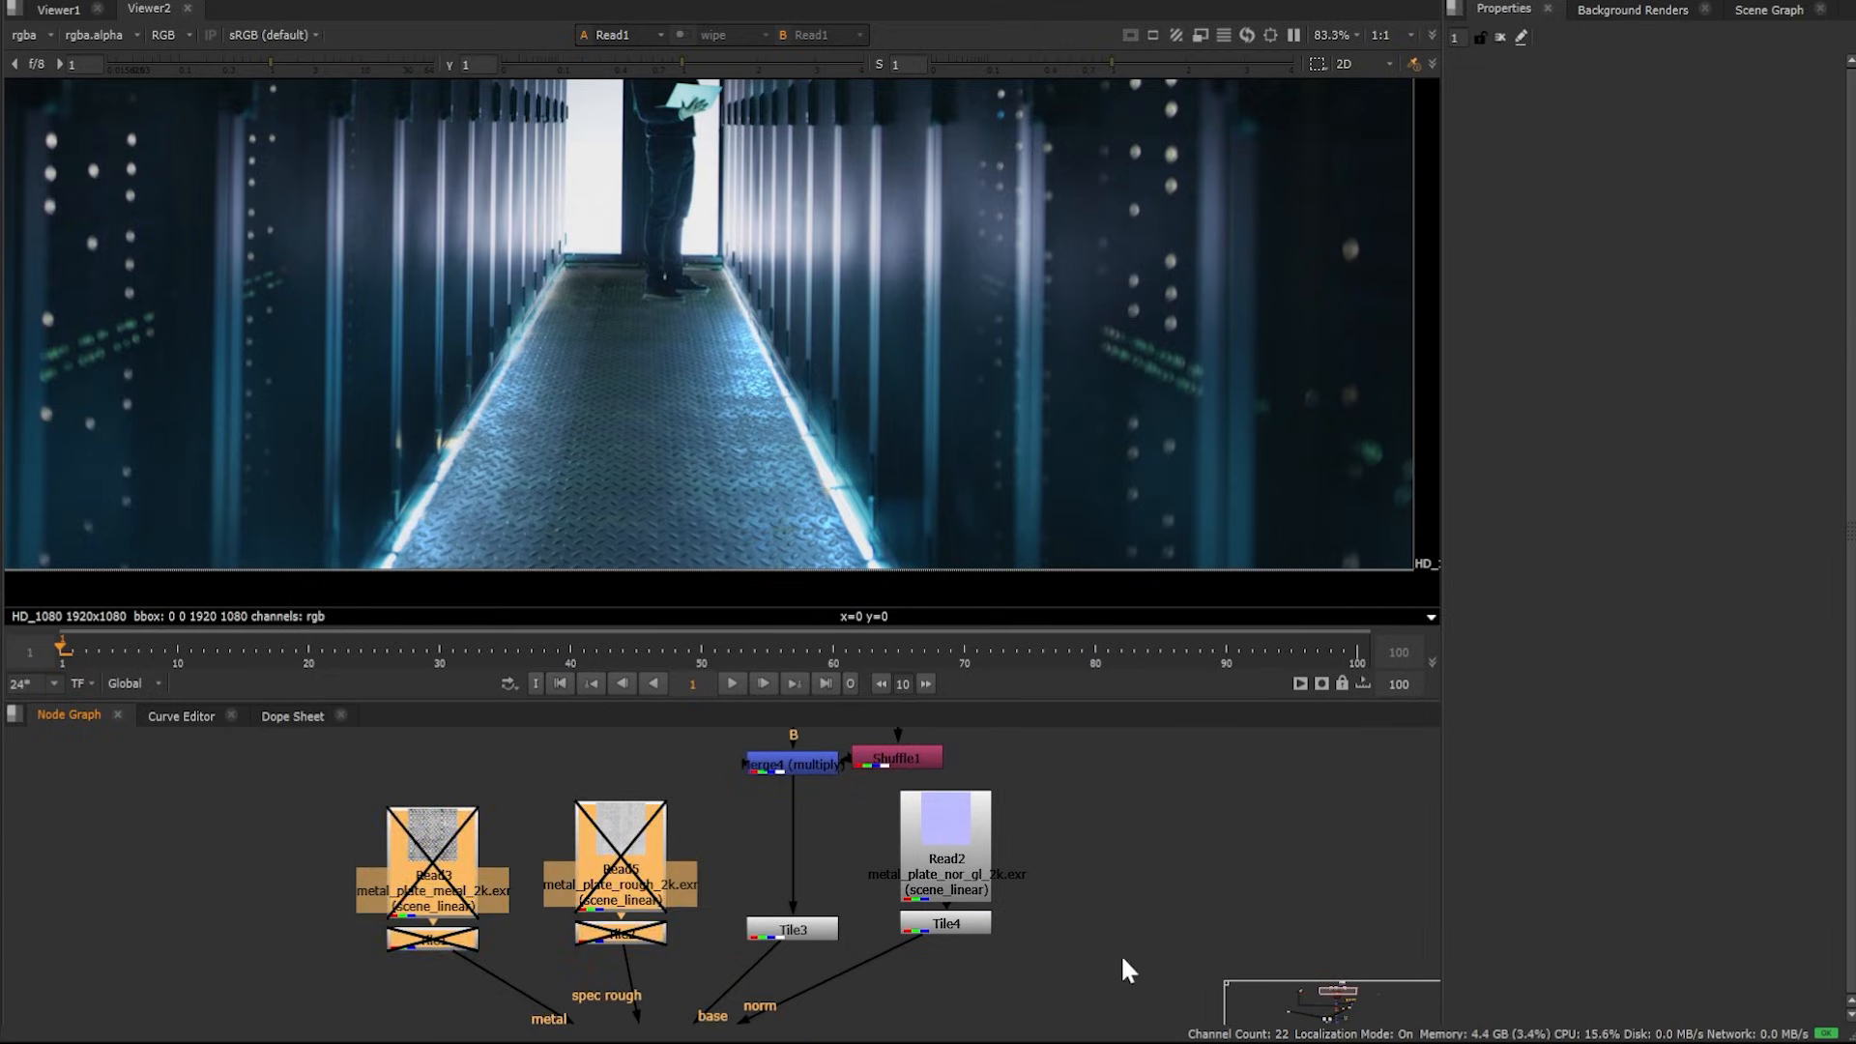
pyautogui.moveTo(1122, 958); pyautogui.dragTo(876, 769)
pyautogui.press('d')
# Show GeoMerge1 in the 3D viewer, frame it, and move in close to the floor cards
pyautogui.scroll(-3, 821, 909)
pyautogui.moveTo(774, 962); pyautogui.dragTo(827, 747, button='middle')
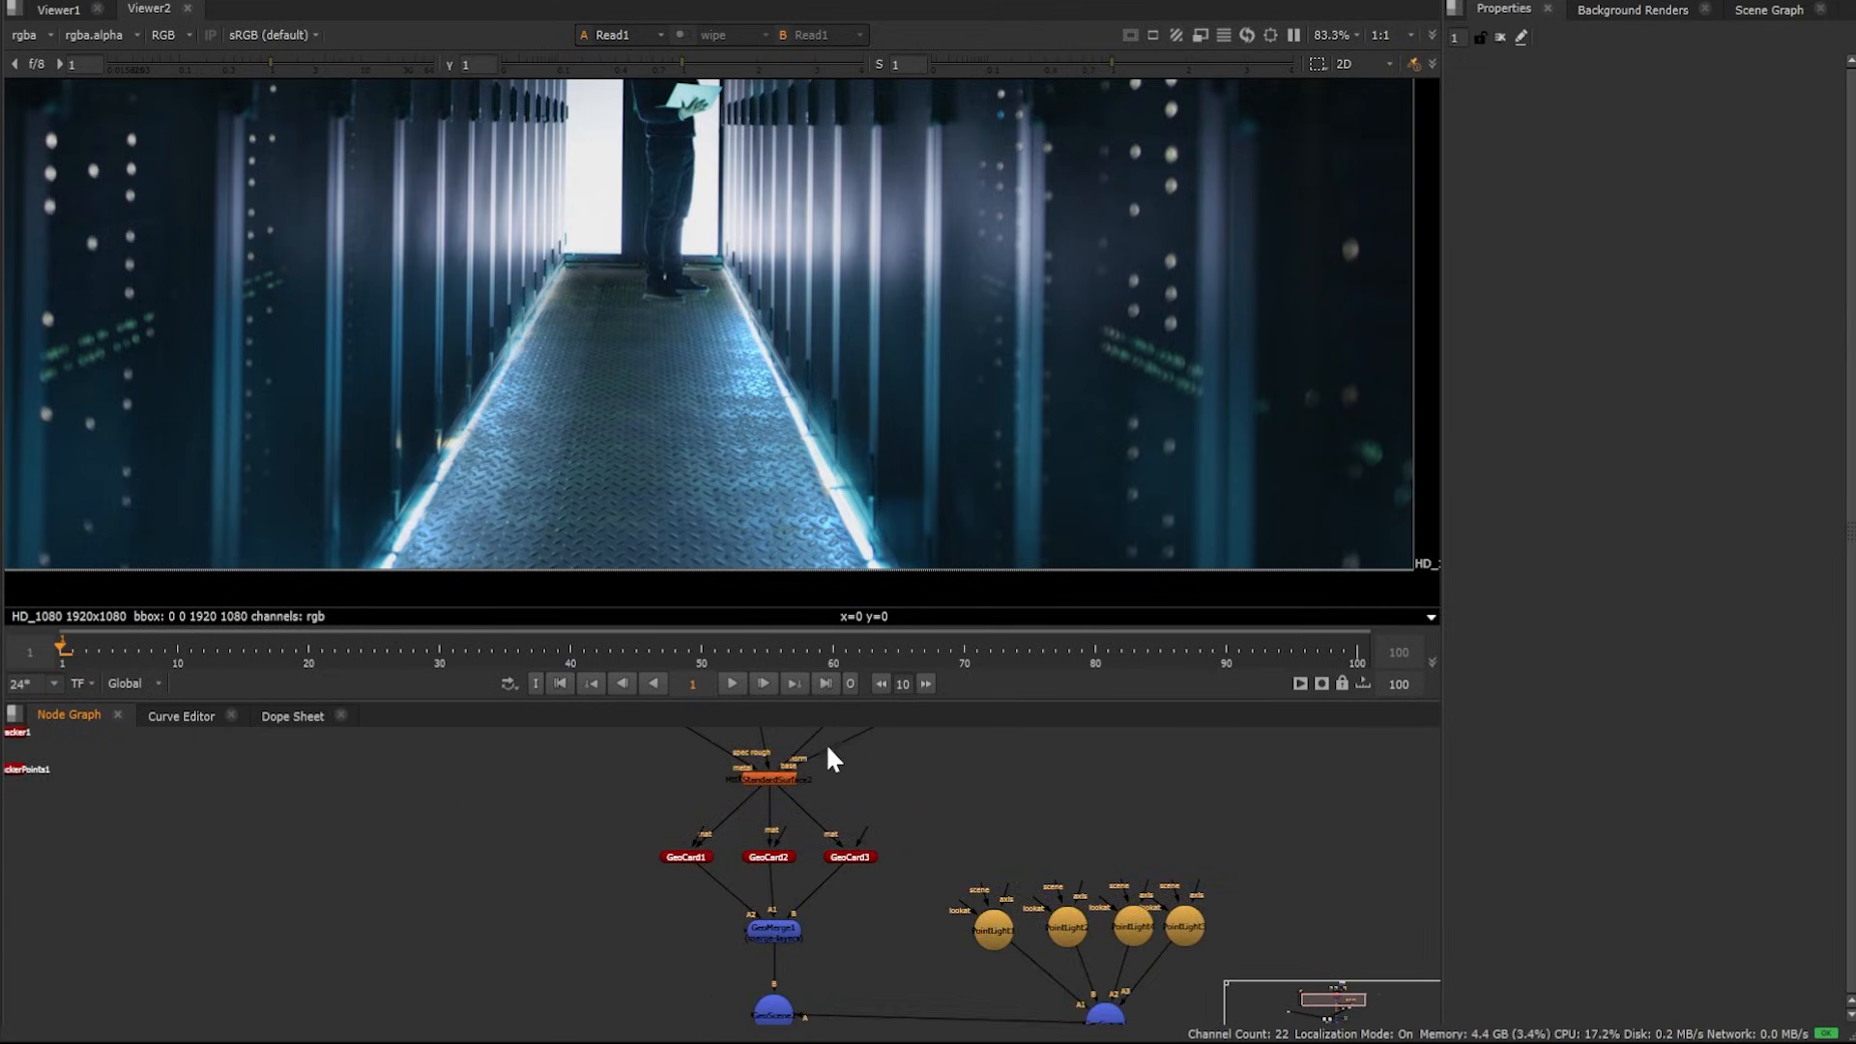
pyautogui.scroll(4, 787, 883)
pyautogui.click(783, 979)
pyautogui.press('1')
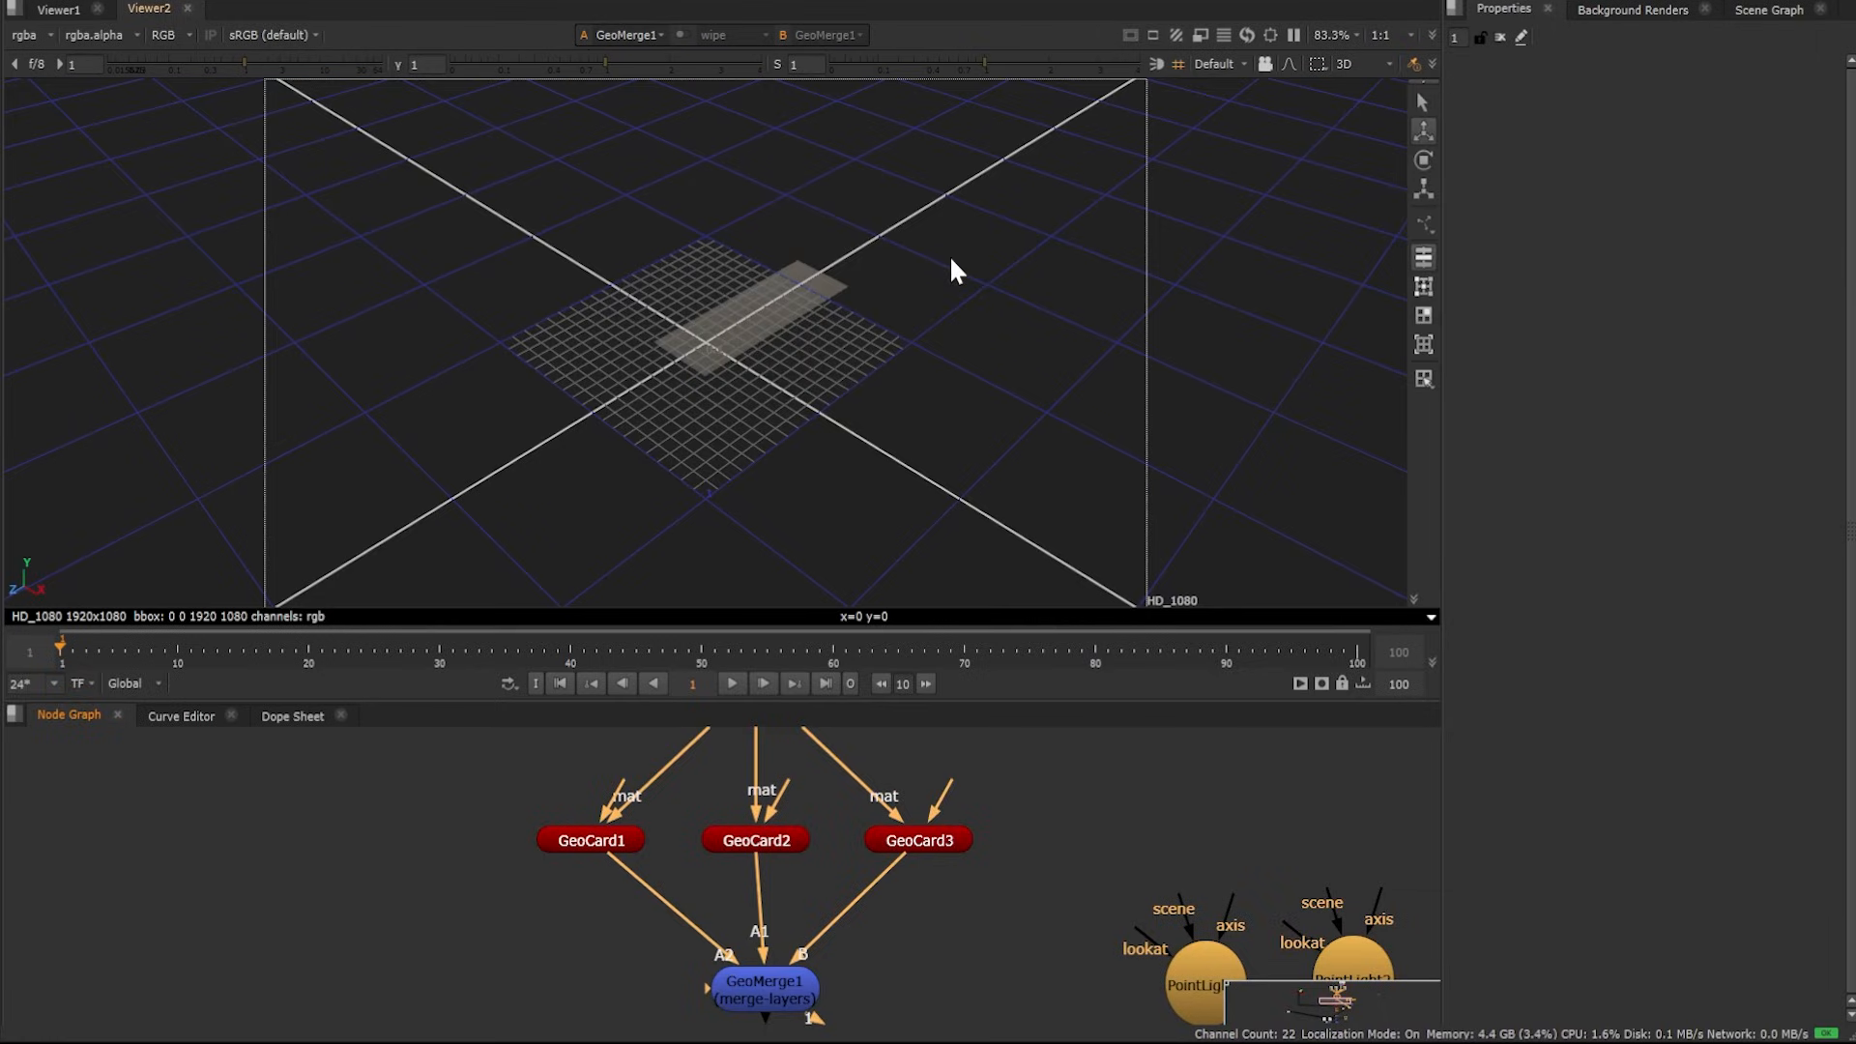
pyautogui.press('f')
pyautogui.keyDown('ctrl'); pyautogui.moveTo(454, 267); pyautogui.dragTo(687, 329); pyautogui.keyUp('ctrl')
pyautogui.scroll(4, 768, 321)
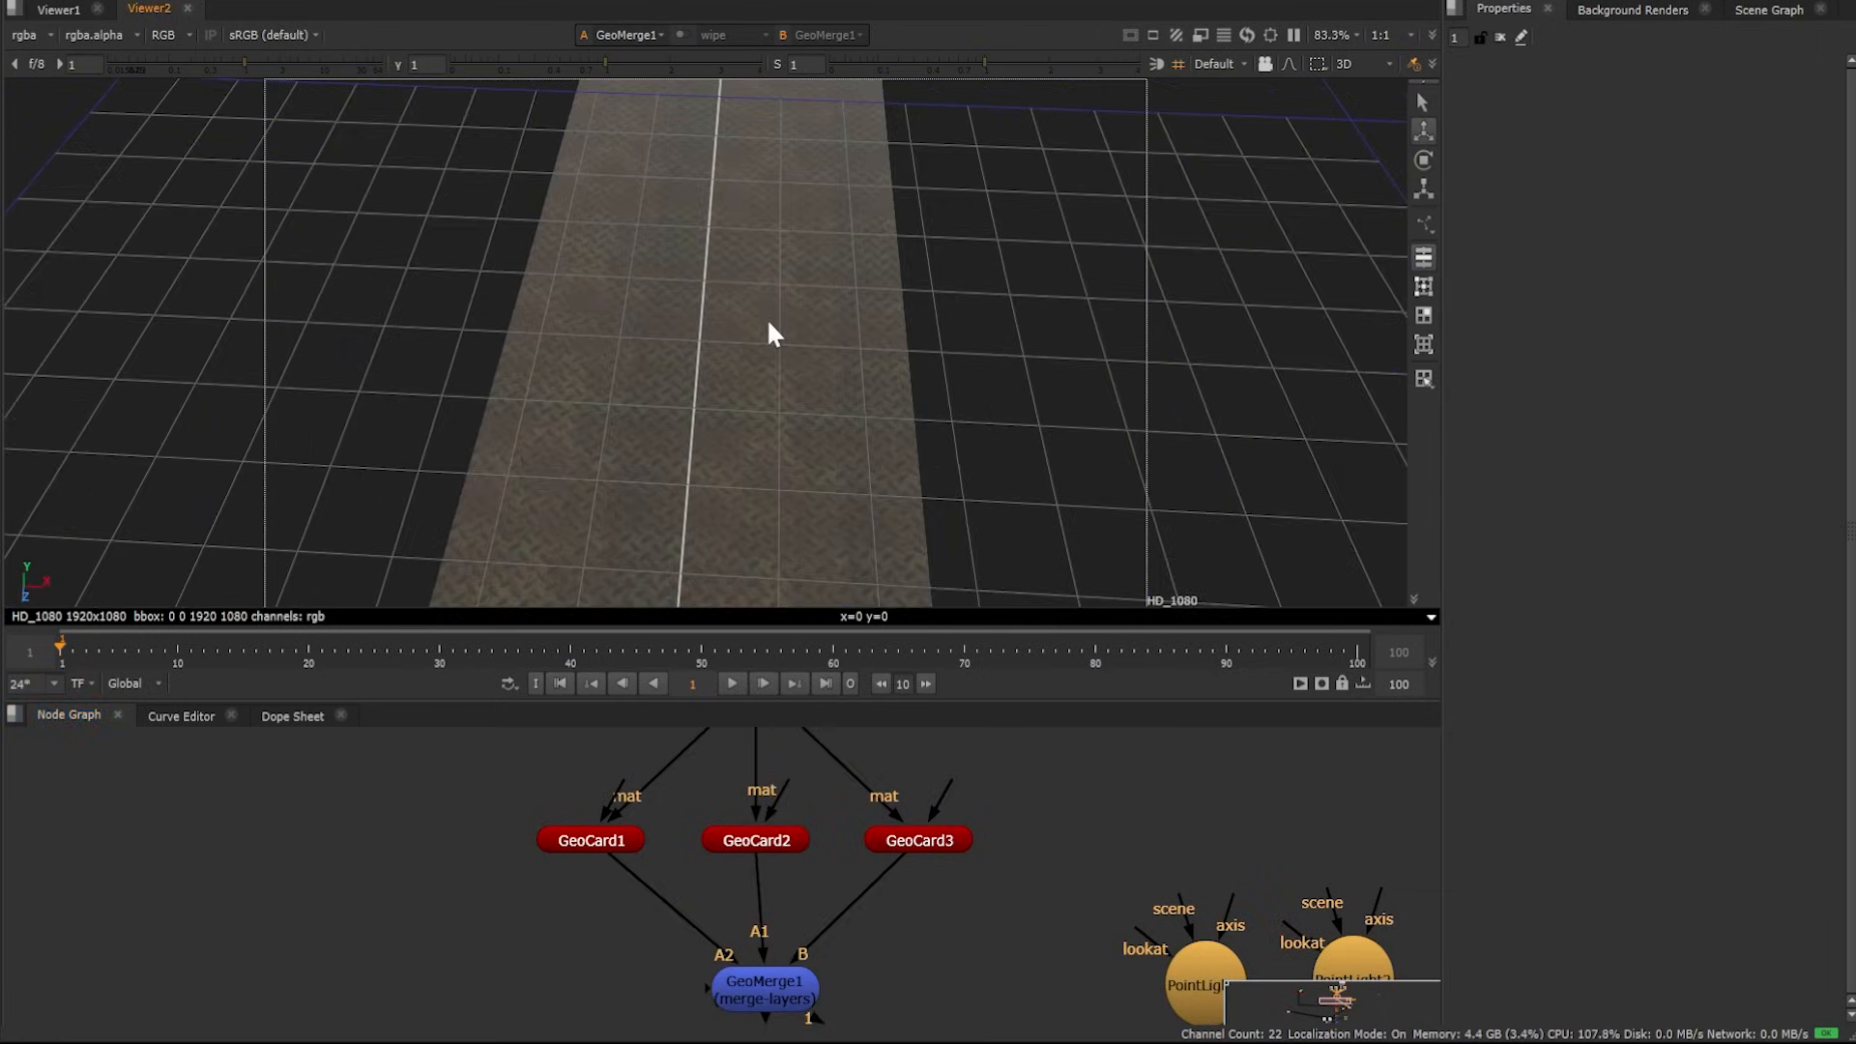
pyautogui.scroll(5, 769, 323)
# View the diffuse texture Read4 and then the Merge4 multiply node in the viewer
pyautogui.moveTo(937, 781); pyautogui.dragTo(913, 980, button='middle')
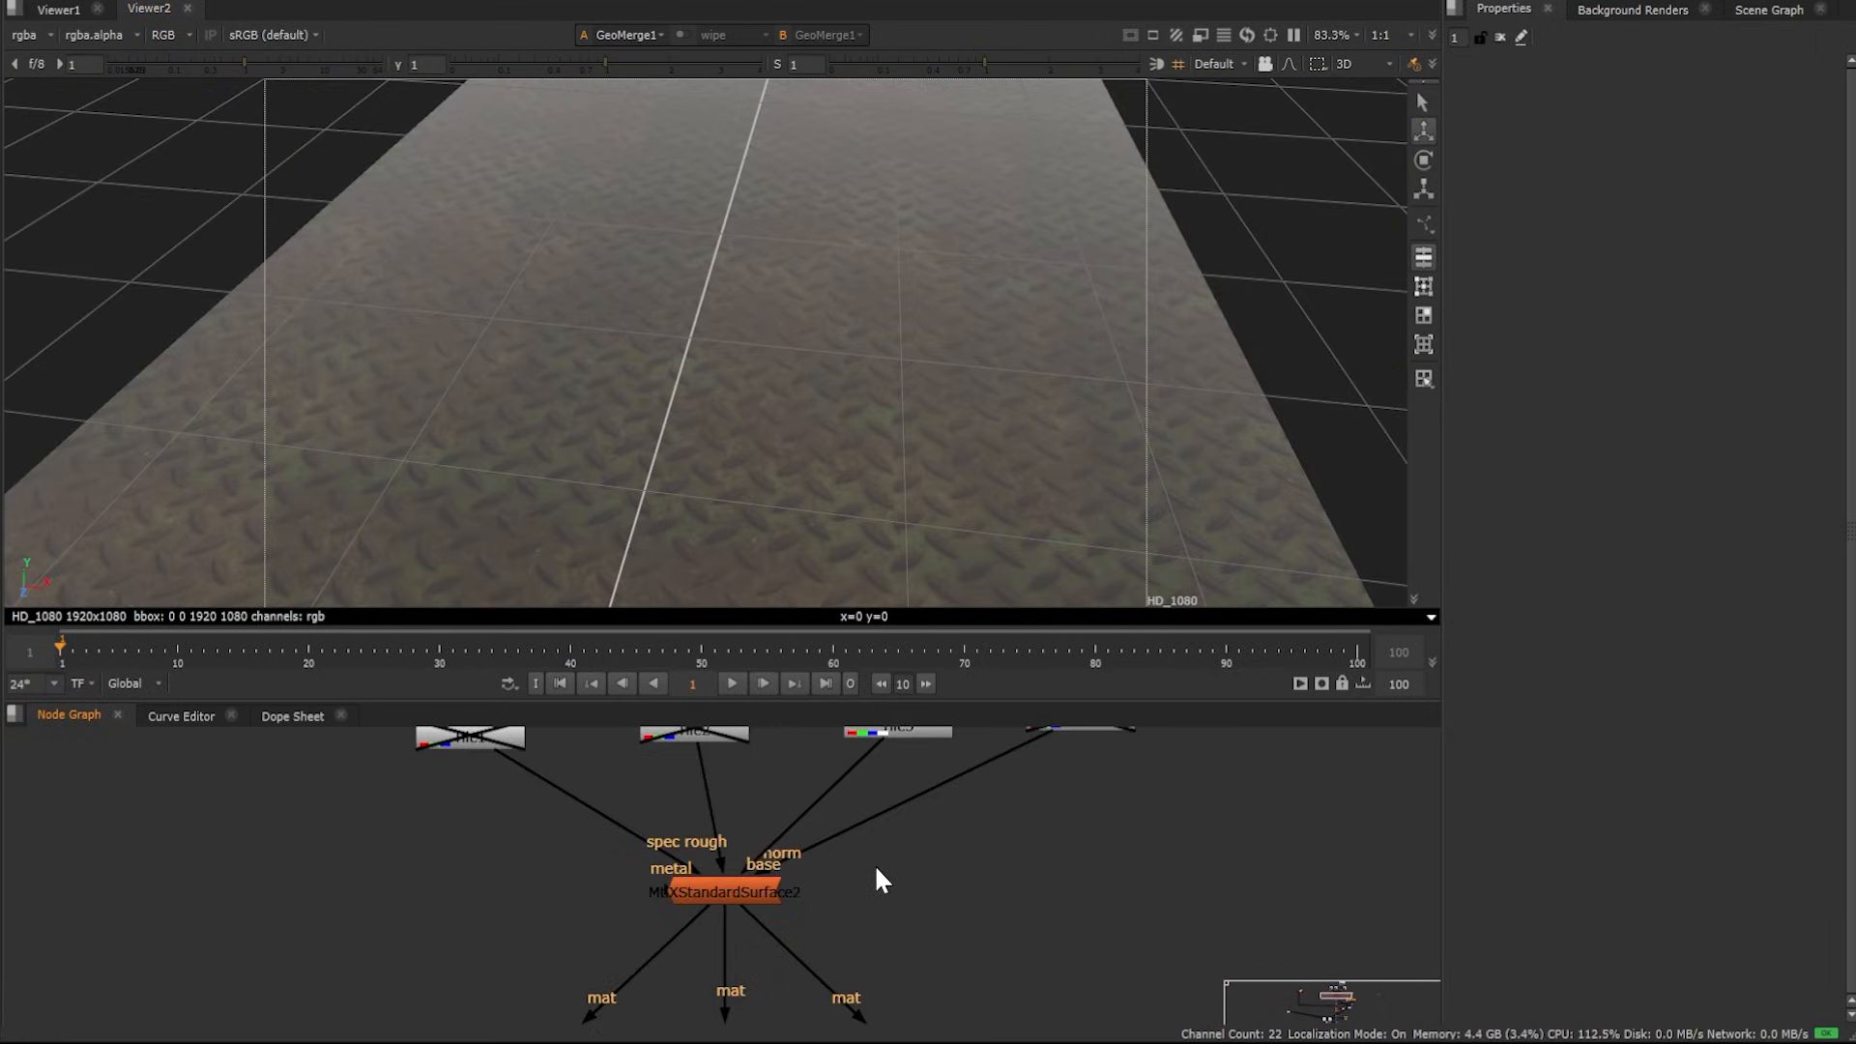
pyautogui.moveTo(874, 863); pyautogui.dragTo(888, 946, button='middle')
pyautogui.moveTo(962, 799); pyautogui.dragTo(954, 1013, button='middle')
pyautogui.moveTo(954, 885); pyautogui.dragTo(947, 971, button='middle')
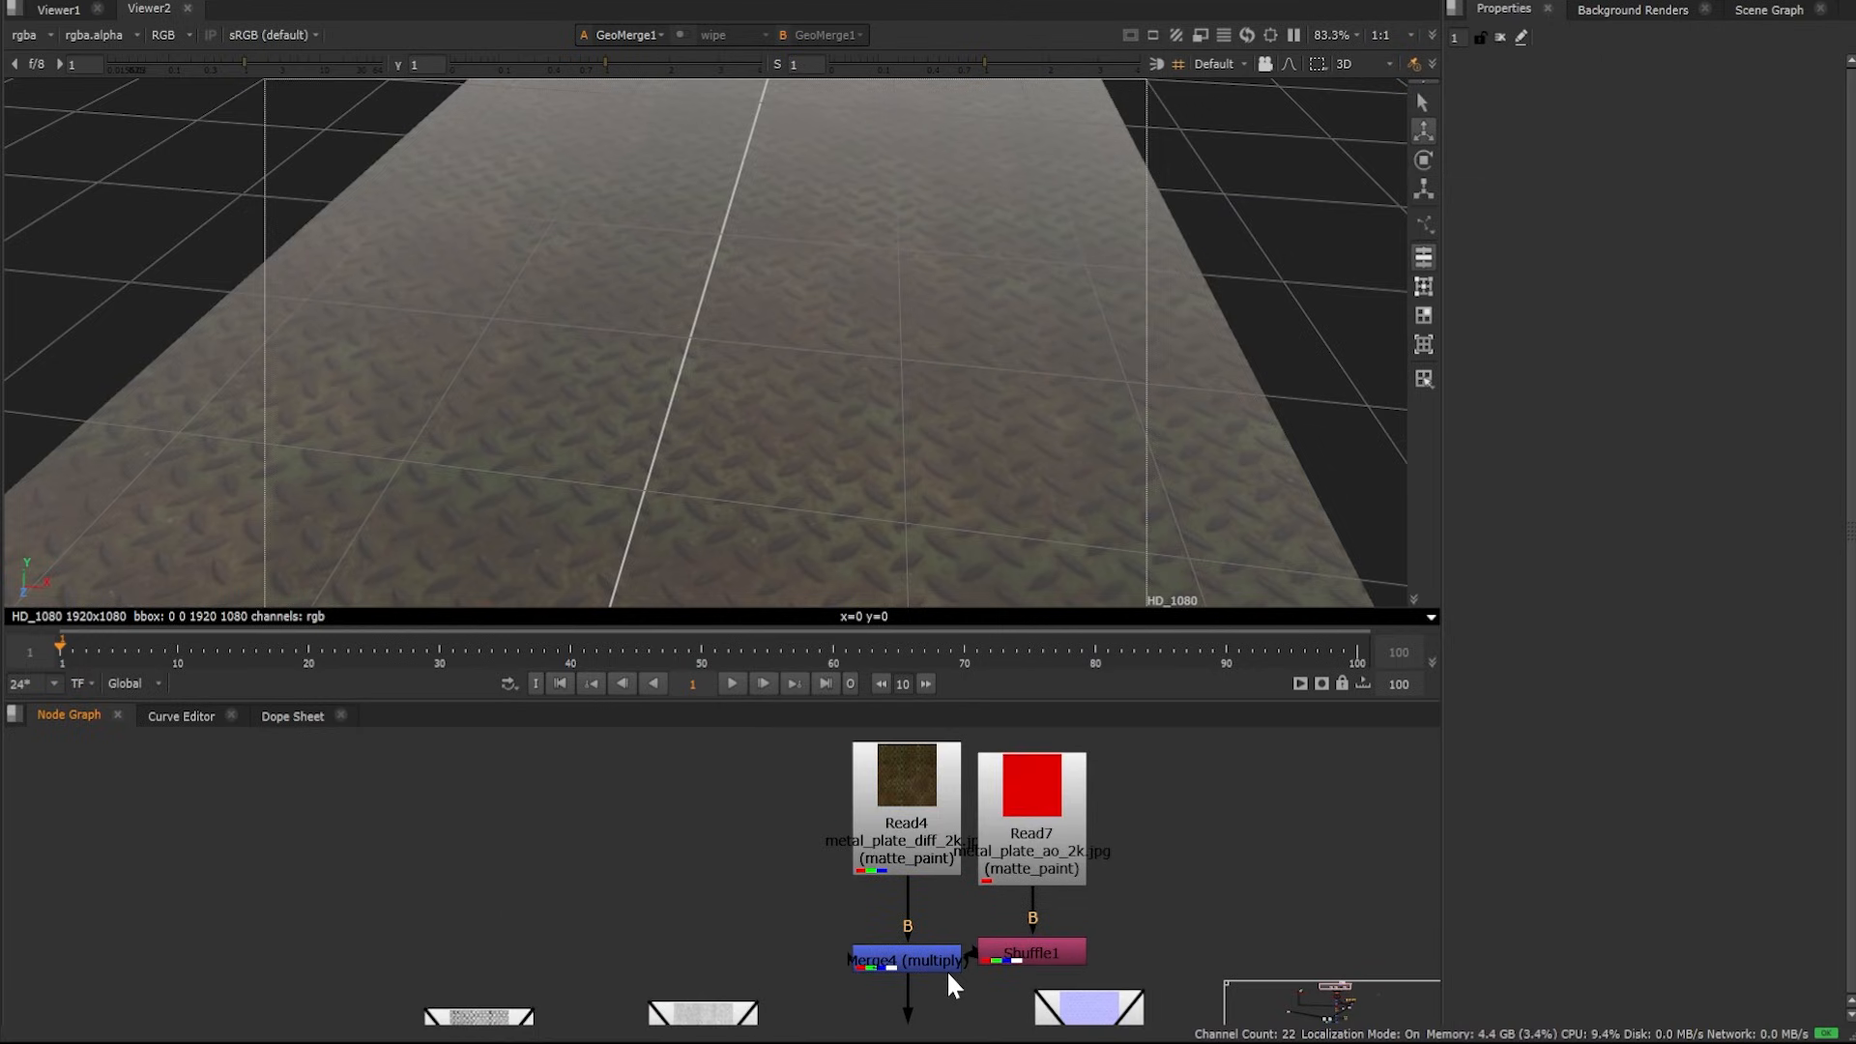
pyautogui.click(913, 762)
pyautogui.press('1')
pyautogui.click(923, 942)
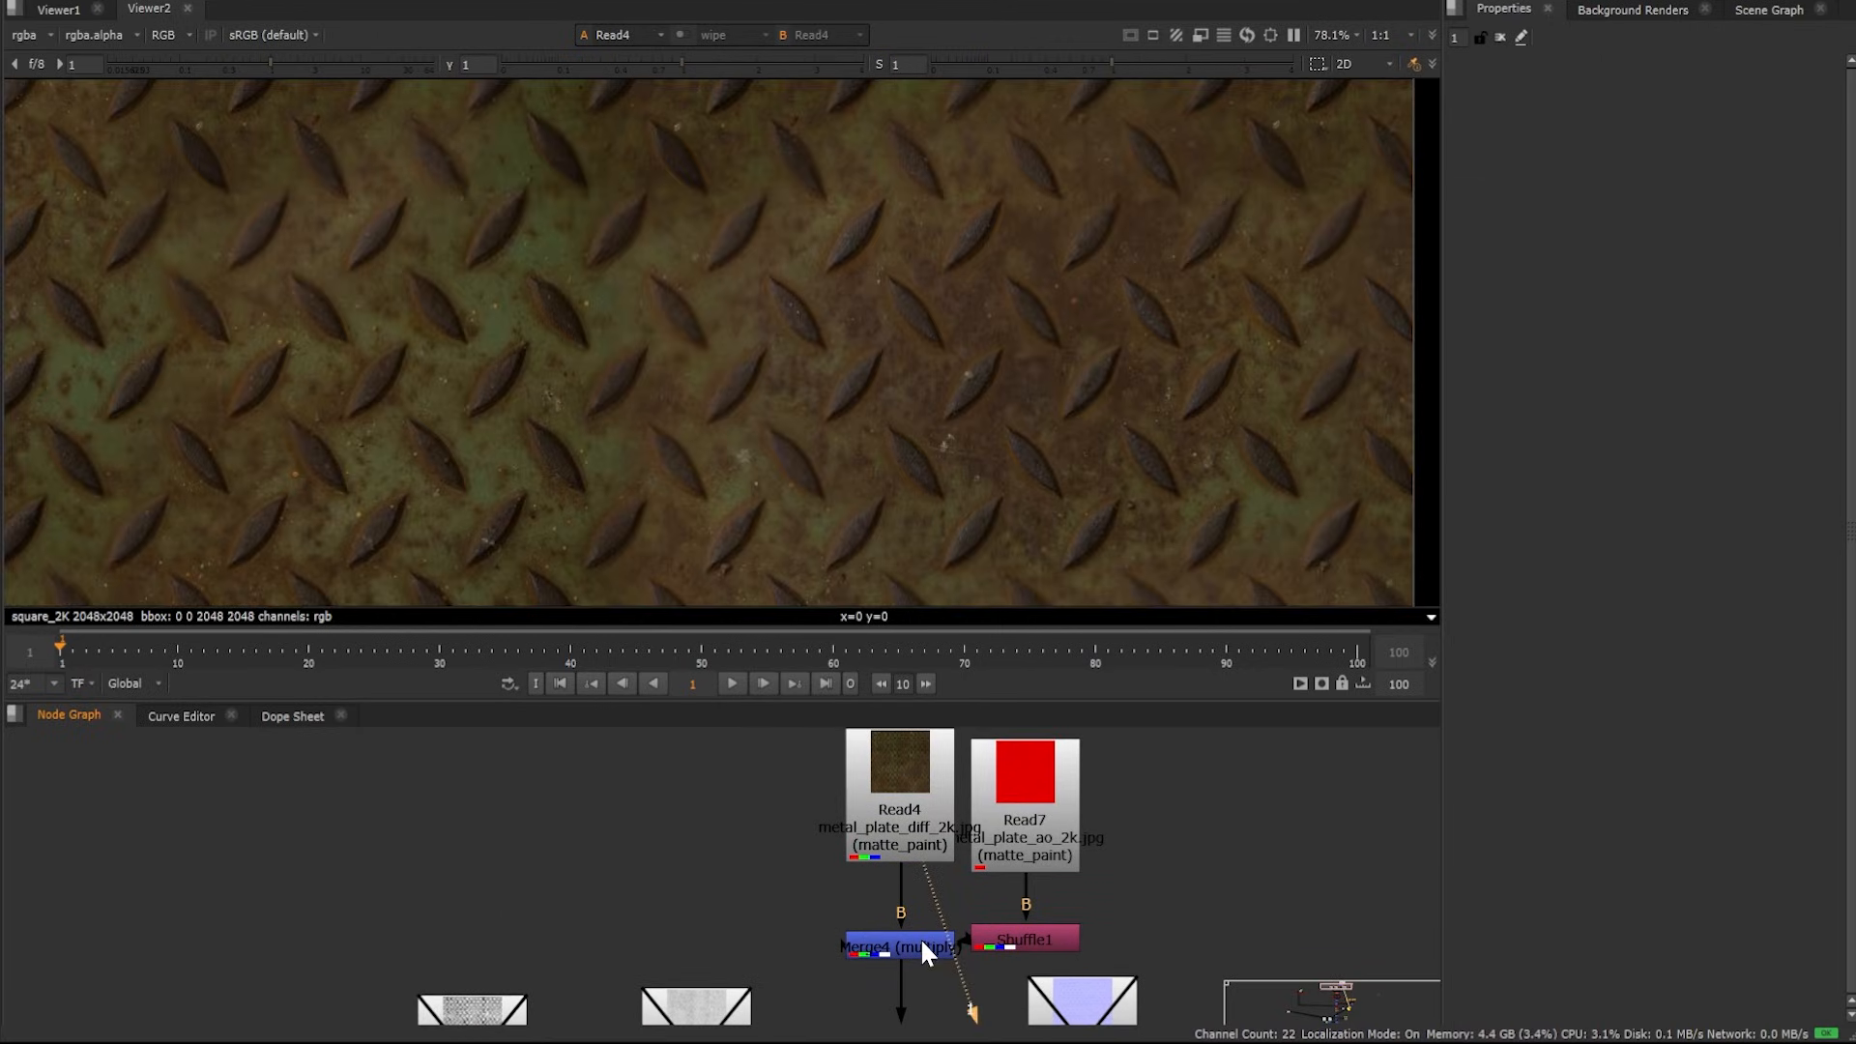
pyautogui.press('1')
# Show the floor geometry in 3D again, toggle the viewer's lighting mode, and orbit the cards
pyautogui.scroll(-4, 914, 939)
pyautogui.moveTo(907, 938); pyautogui.dragTo(760, 633, button='middle')
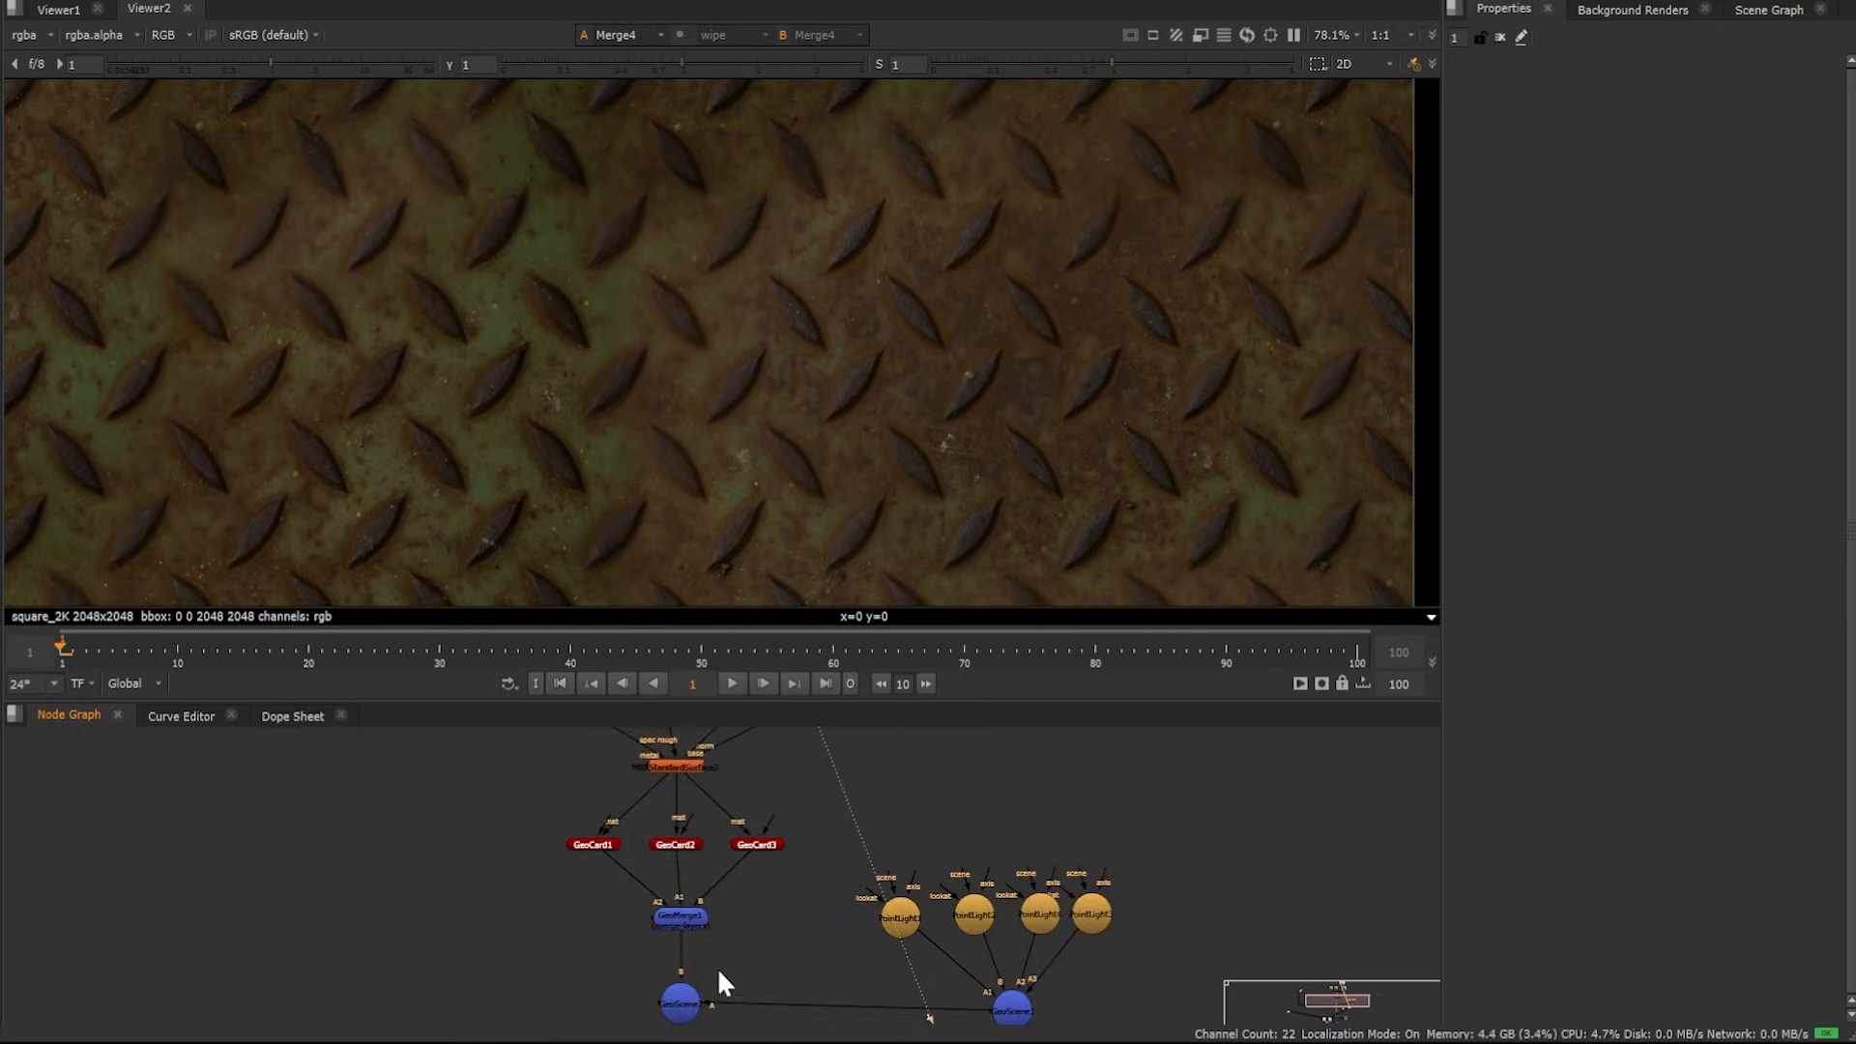
pyautogui.moveTo(718, 966); pyautogui.dragTo(704, 933, button='middle')
pyautogui.click(704, 934)
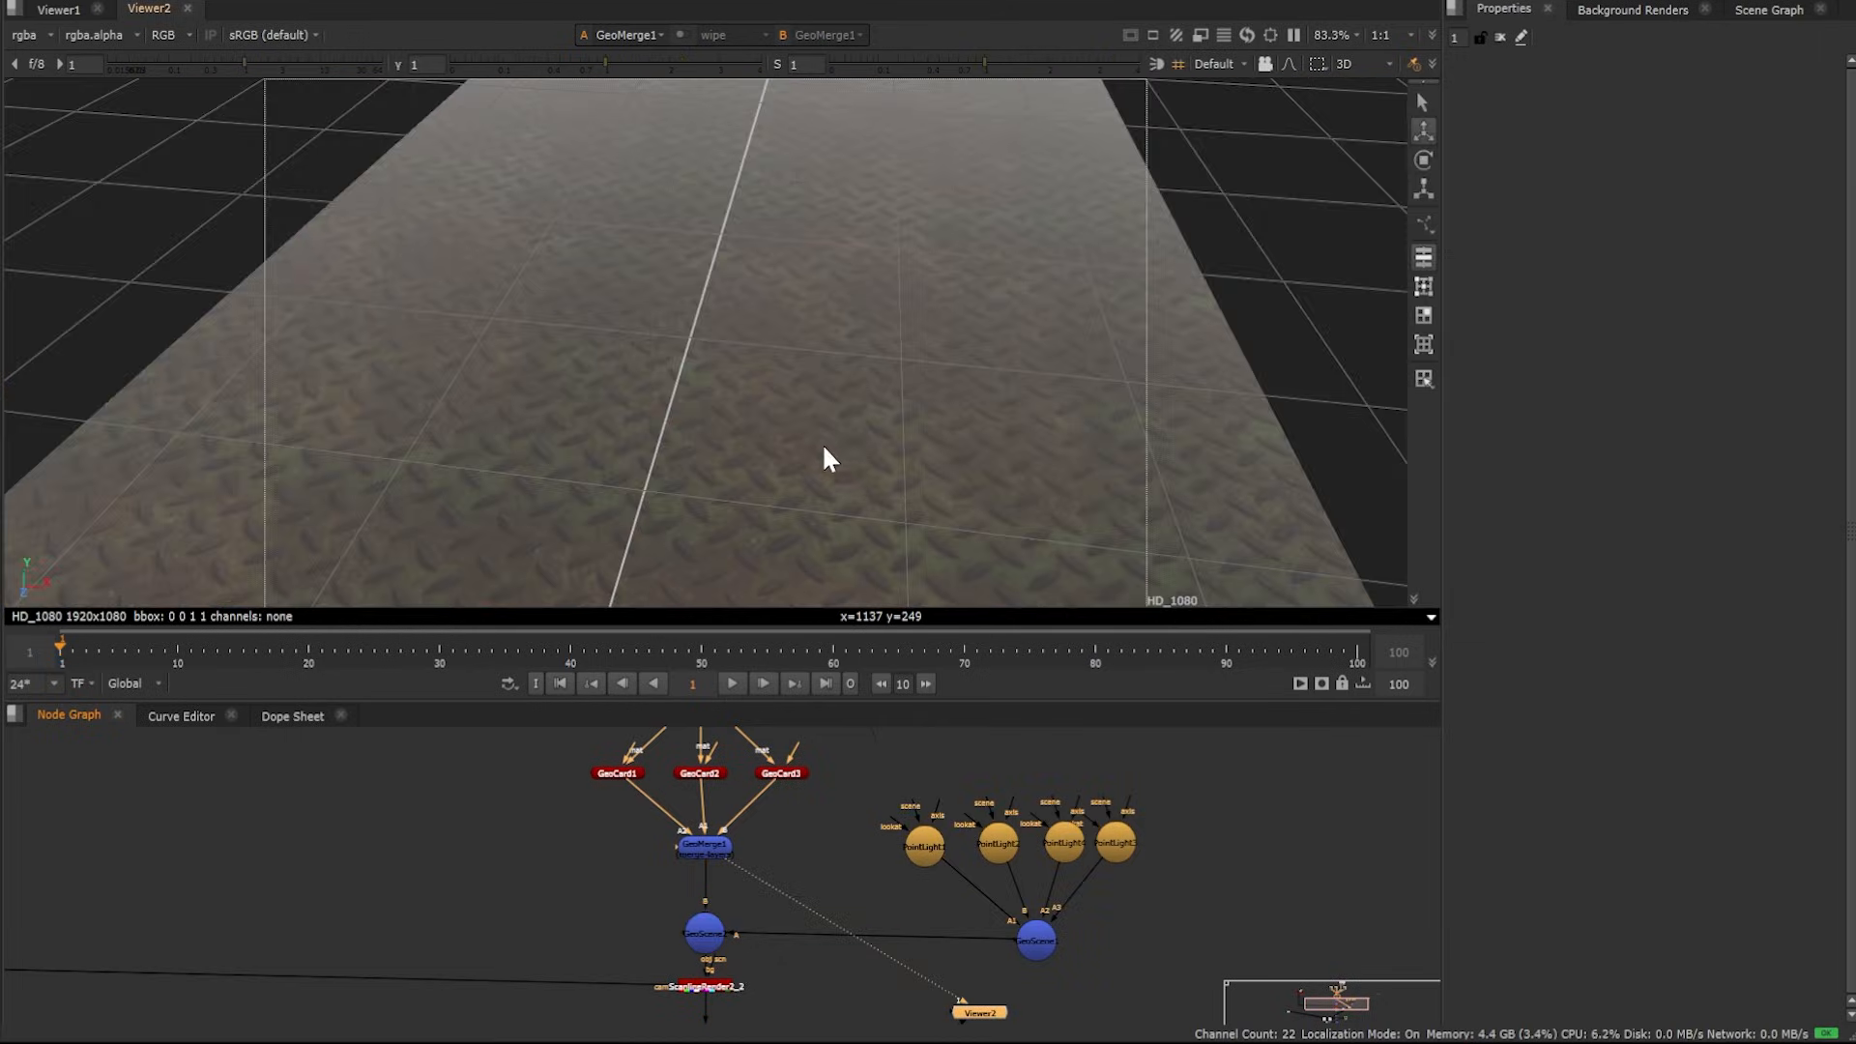
pyautogui.keyDown('ctrl'); pyautogui.moveTo(822, 443); pyautogui.dragTo(862, 286); pyautogui.keyUp('ctrl')
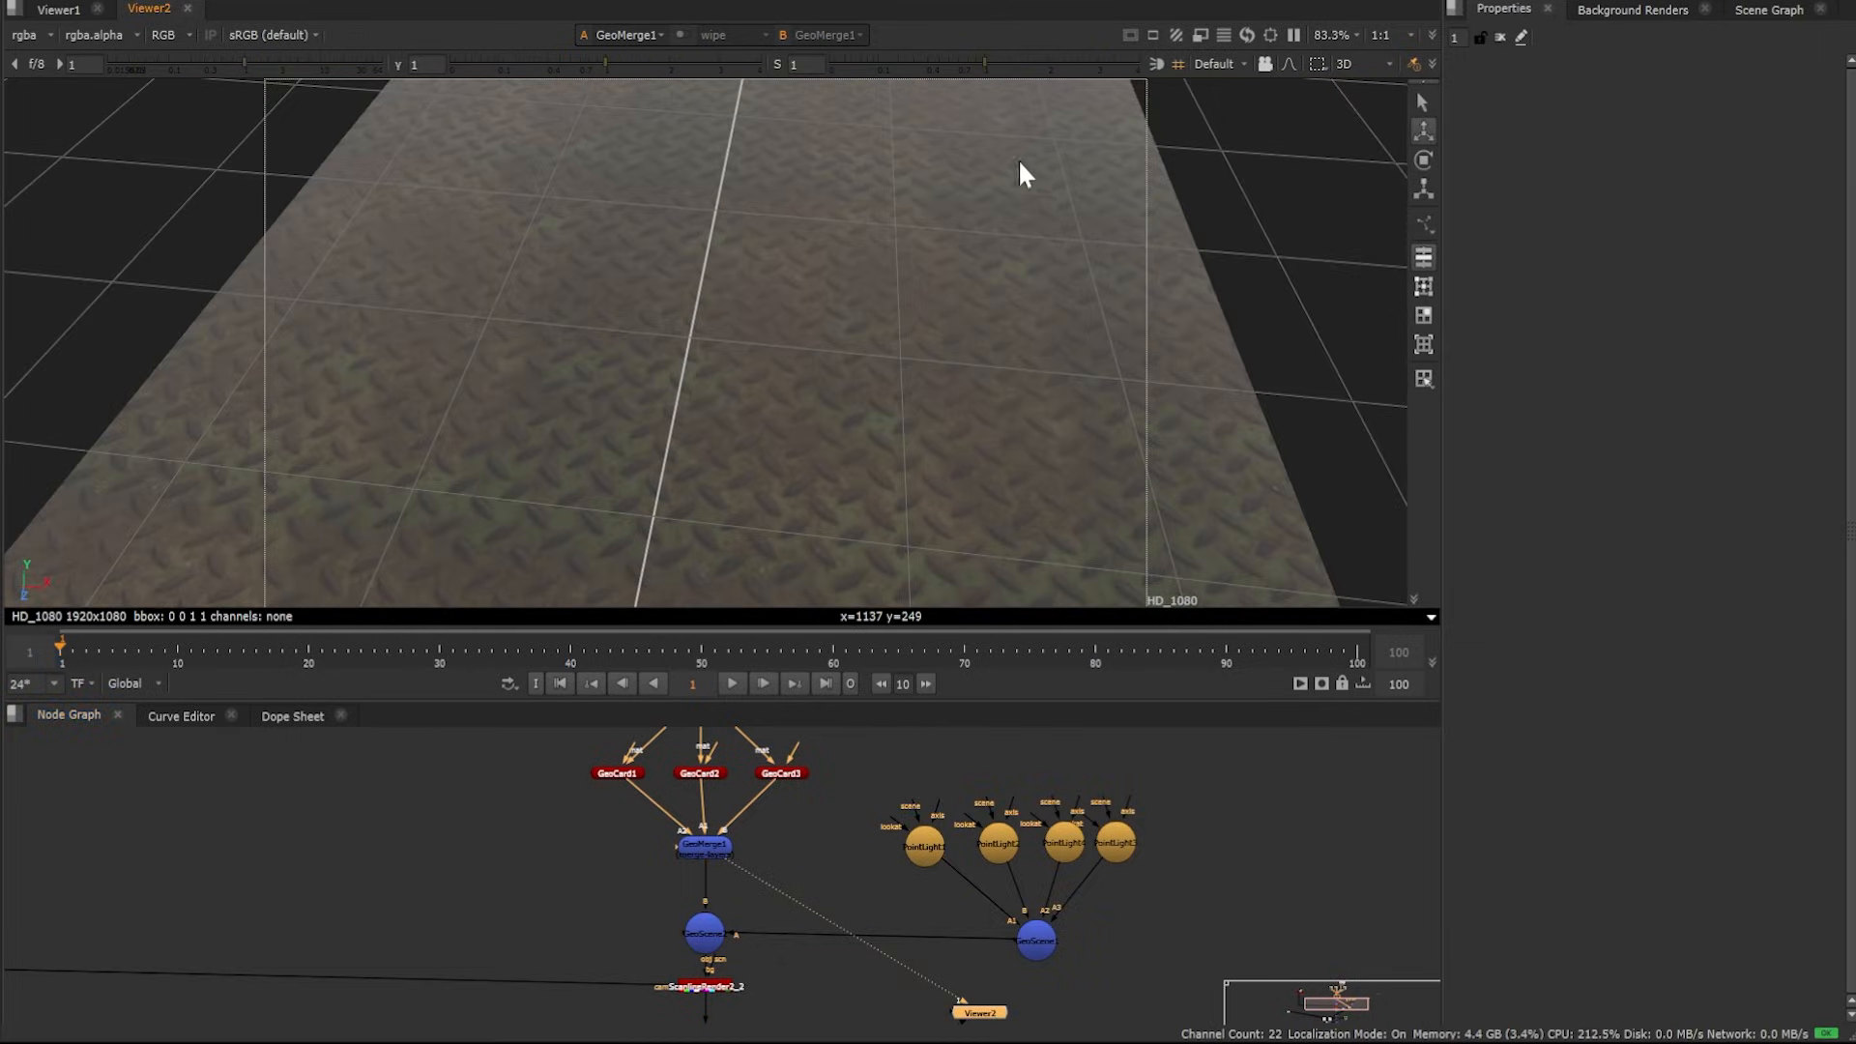
pyautogui.click(1178, 63)
pyautogui.keyDown('ctrl'); pyautogui.moveTo(932, 346); pyautogui.dragTo(966, 261); pyautogui.keyUp('ctrl')
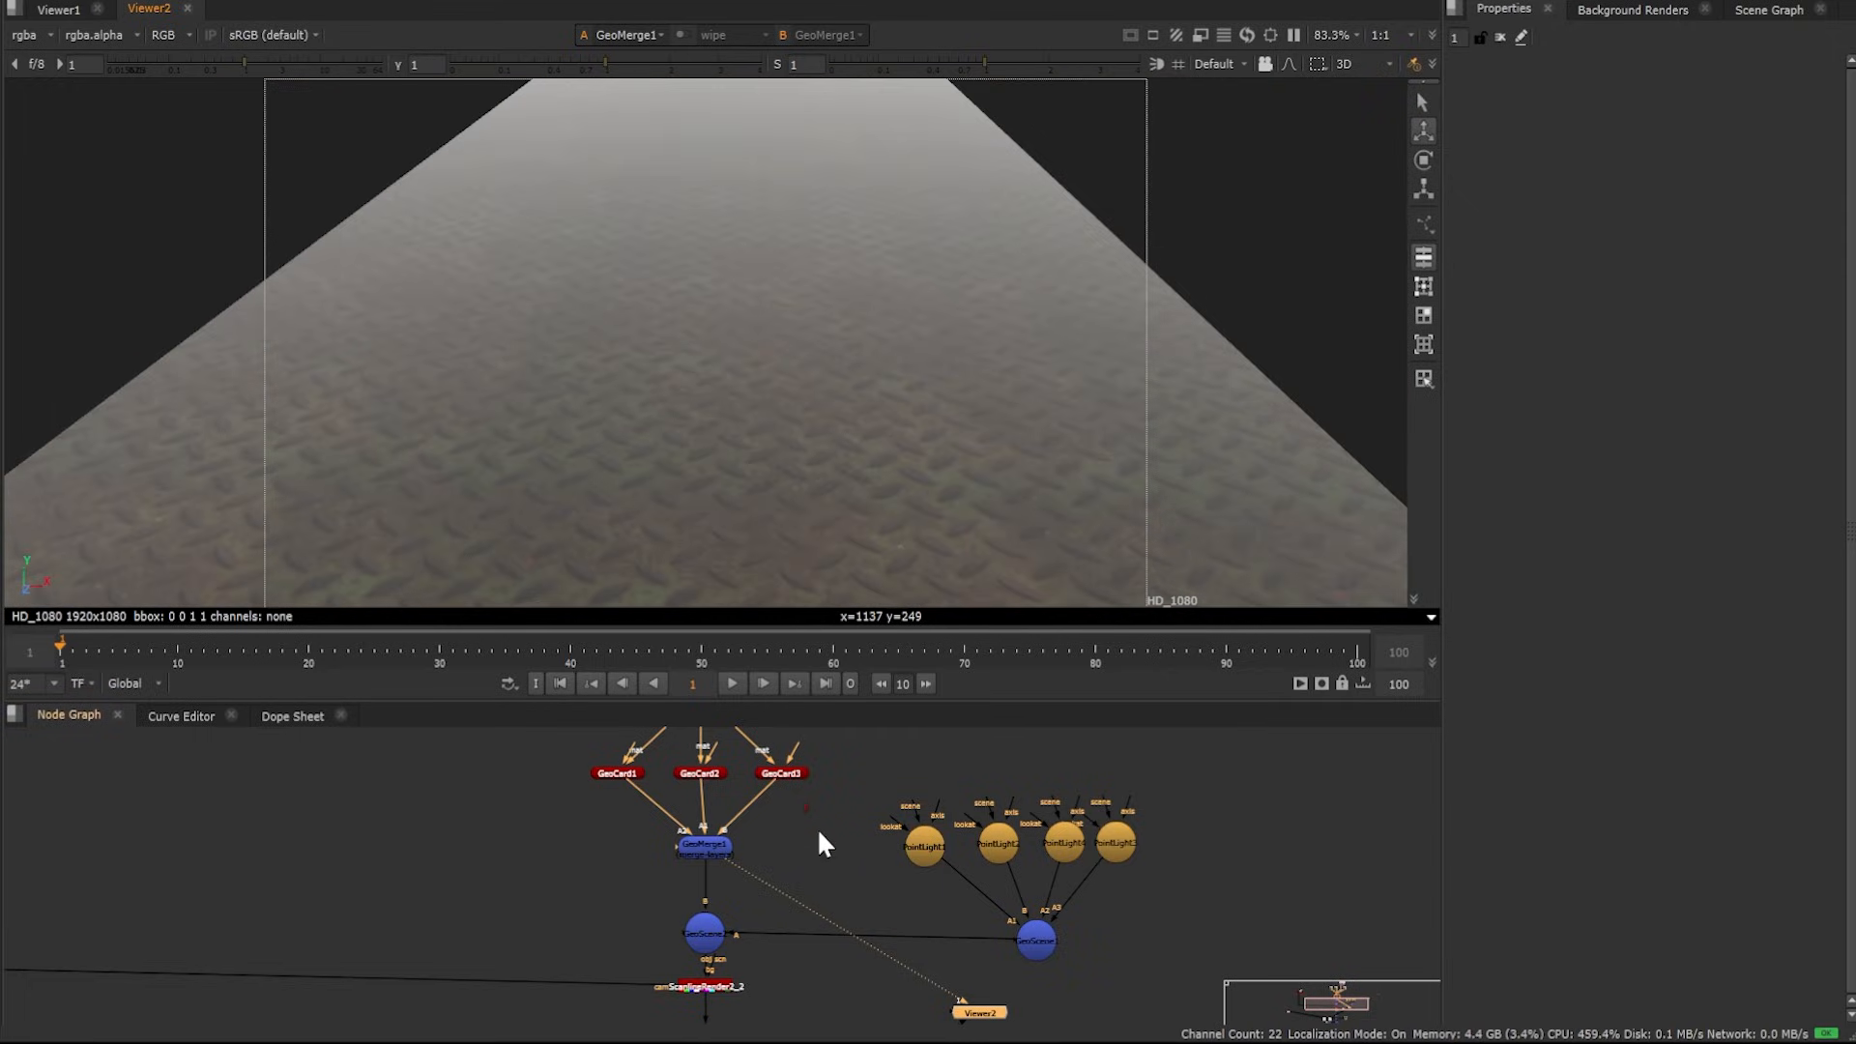
# Open MtlXStandardSurface2's properties and re-enable the roughness read node and its Tile2 node
pyautogui.moveTo(815, 787); pyautogui.dragTo(839, 977, button='middle')
pyautogui.moveTo(828, 843); pyautogui.dragTo(851, 915, button='middle')
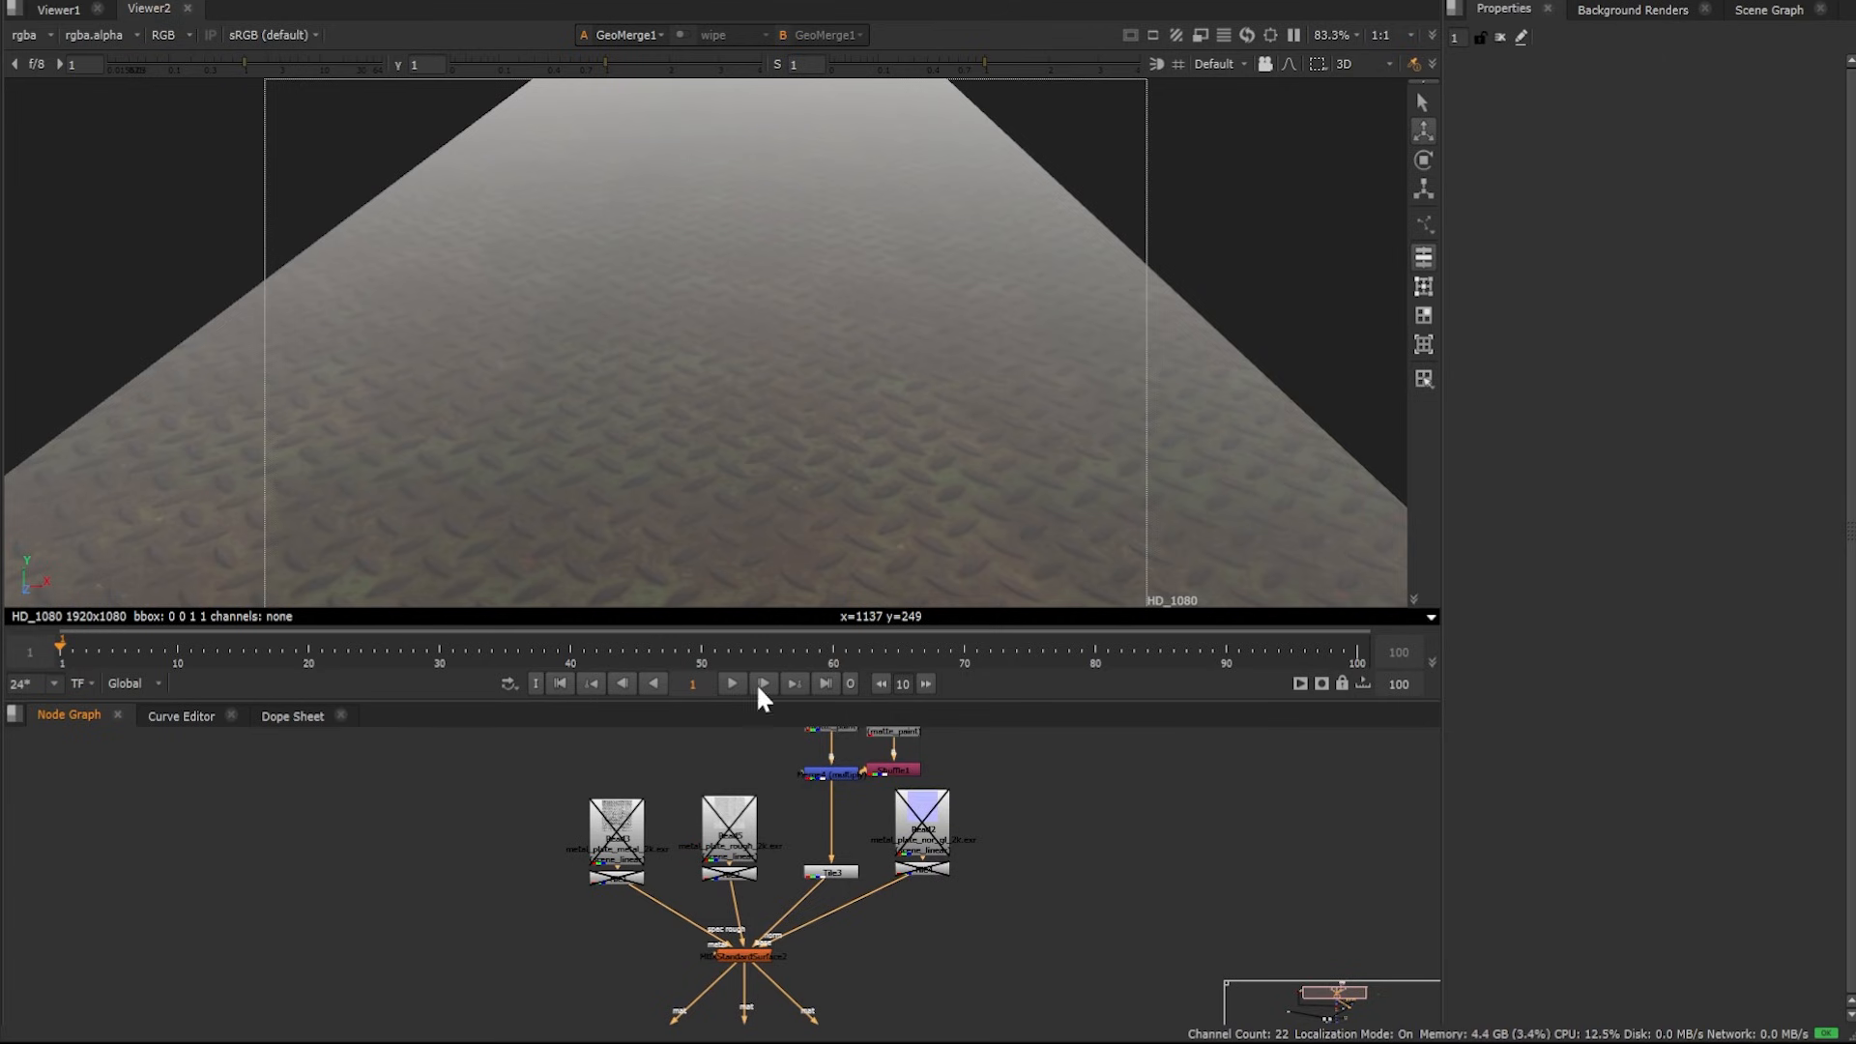
pyautogui.scroll(4, 761, 943)
pyautogui.doubleClick(731, 967)
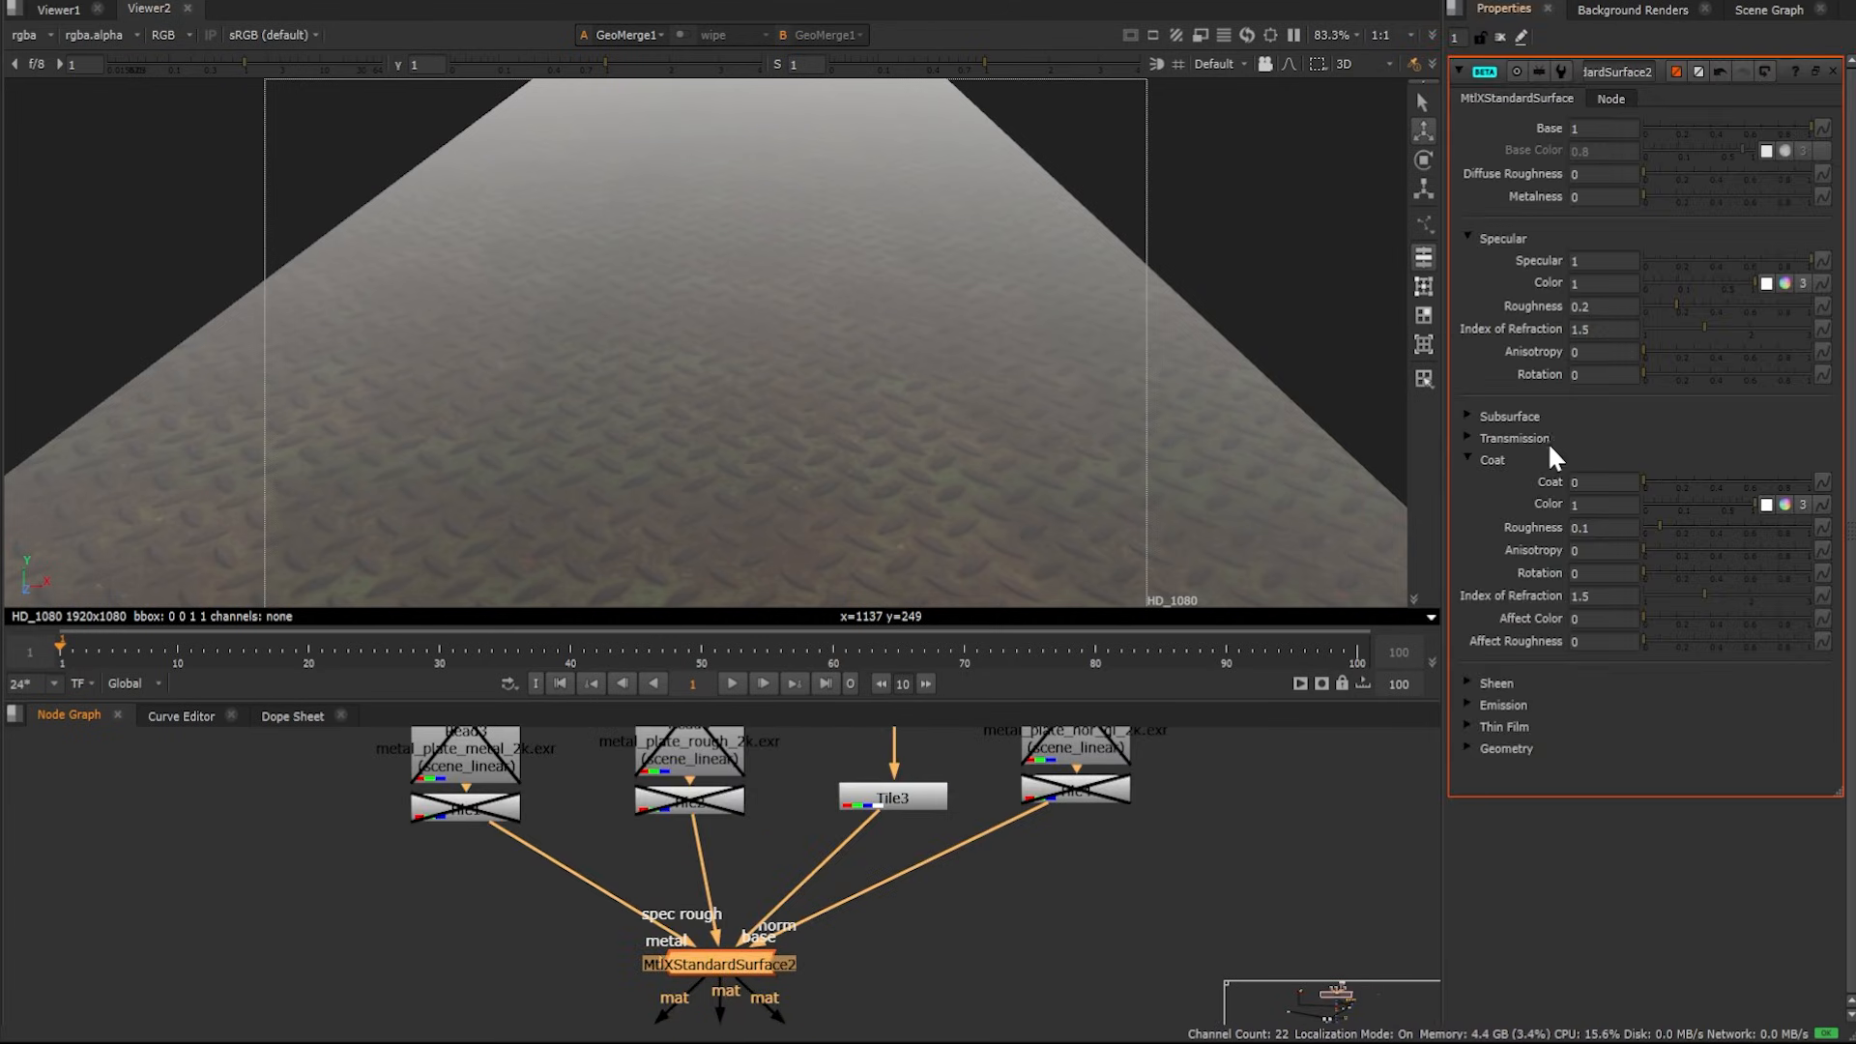
pyautogui.moveTo(802, 797); pyautogui.dragTo(870, 896, button='middle')
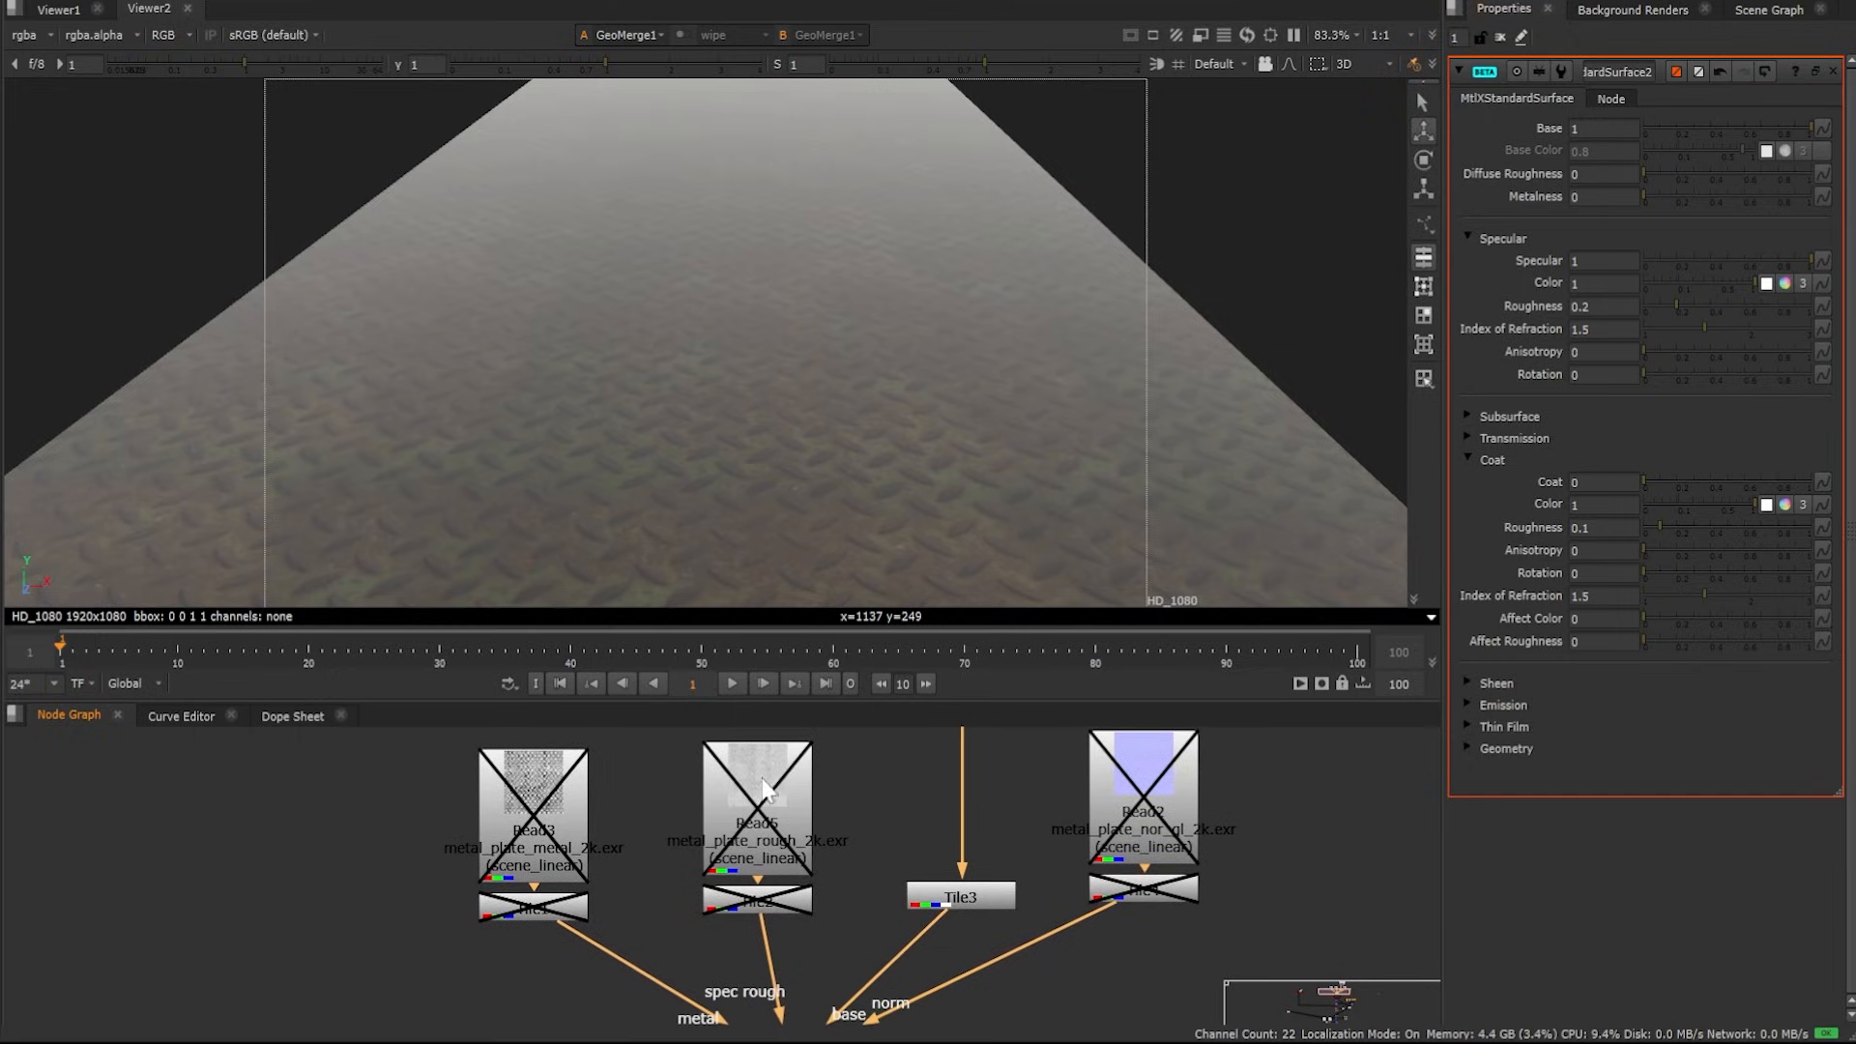
pyautogui.moveTo(649, 741); pyautogui.dragTo(862, 937)
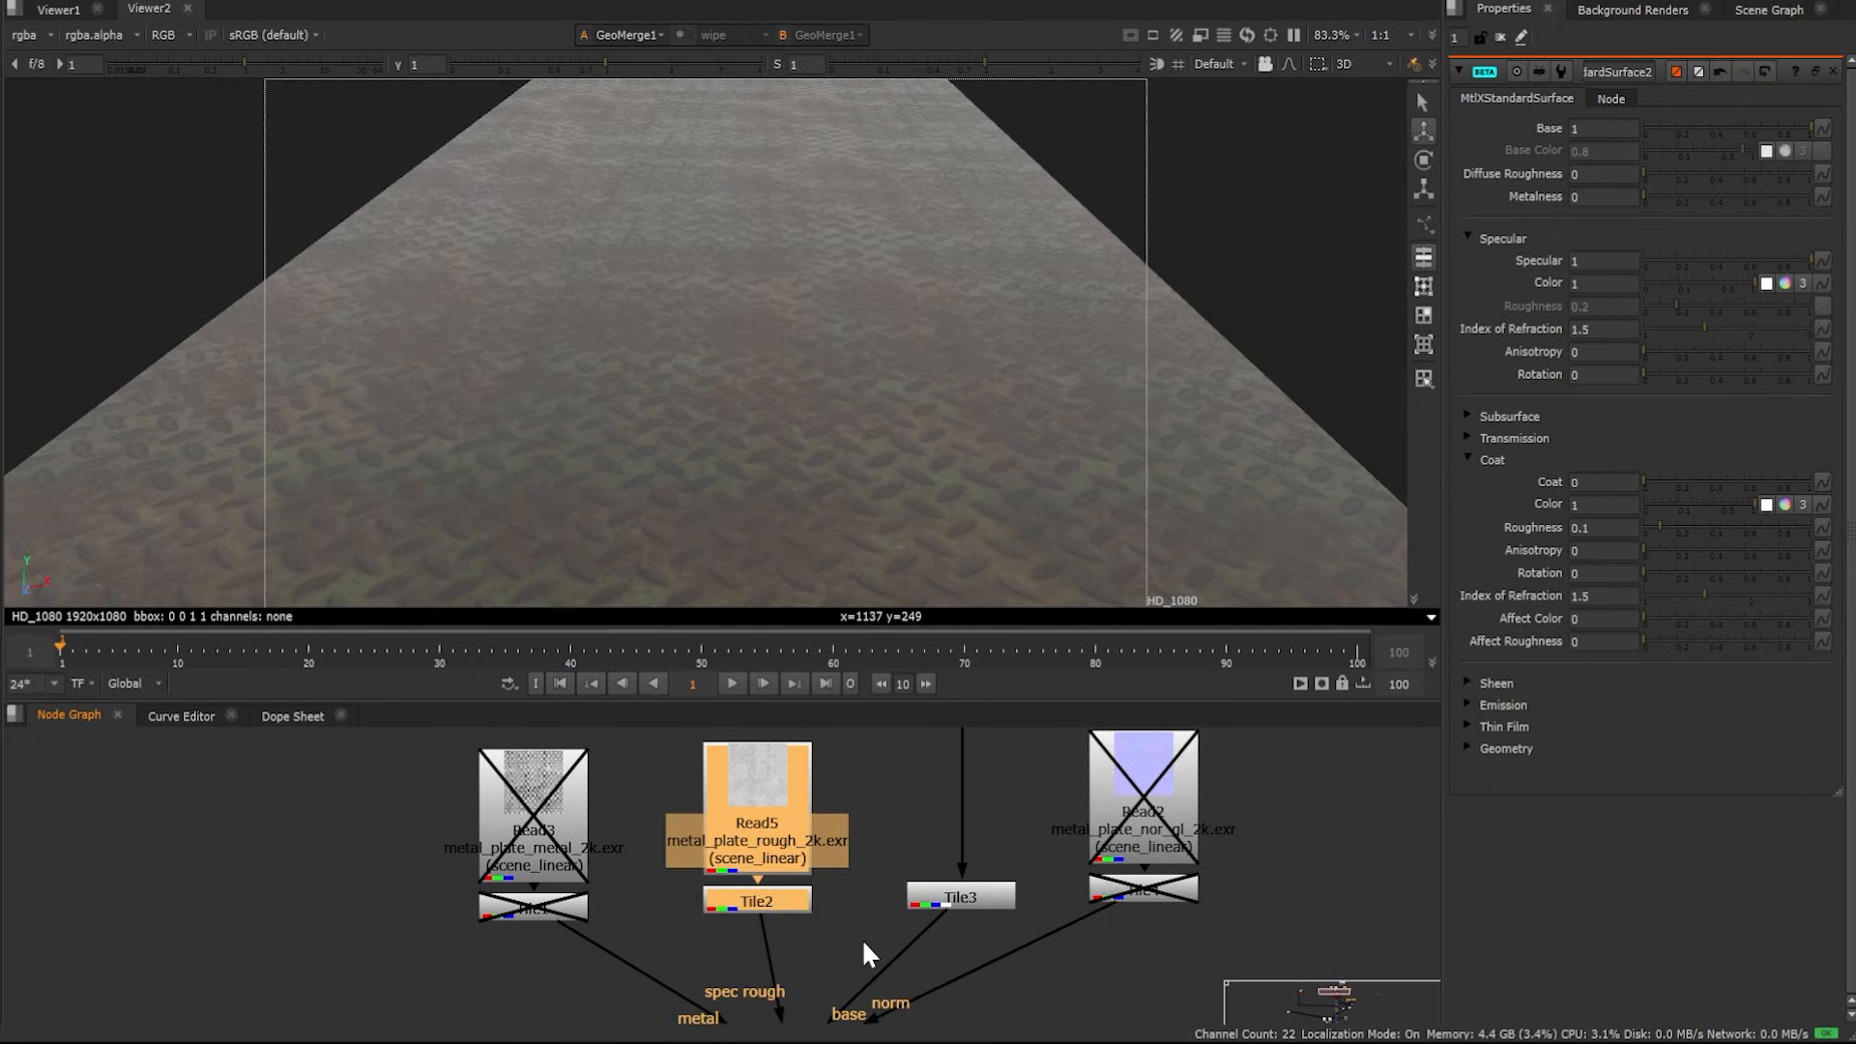
# Re-enable the metalness read node and its Tile1 node feeding the shader
pyautogui.keyDown('ctrl'); pyautogui.moveTo(791, 242); pyautogui.dragTo(776, 350); pyautogui.keyUp('ctrl')
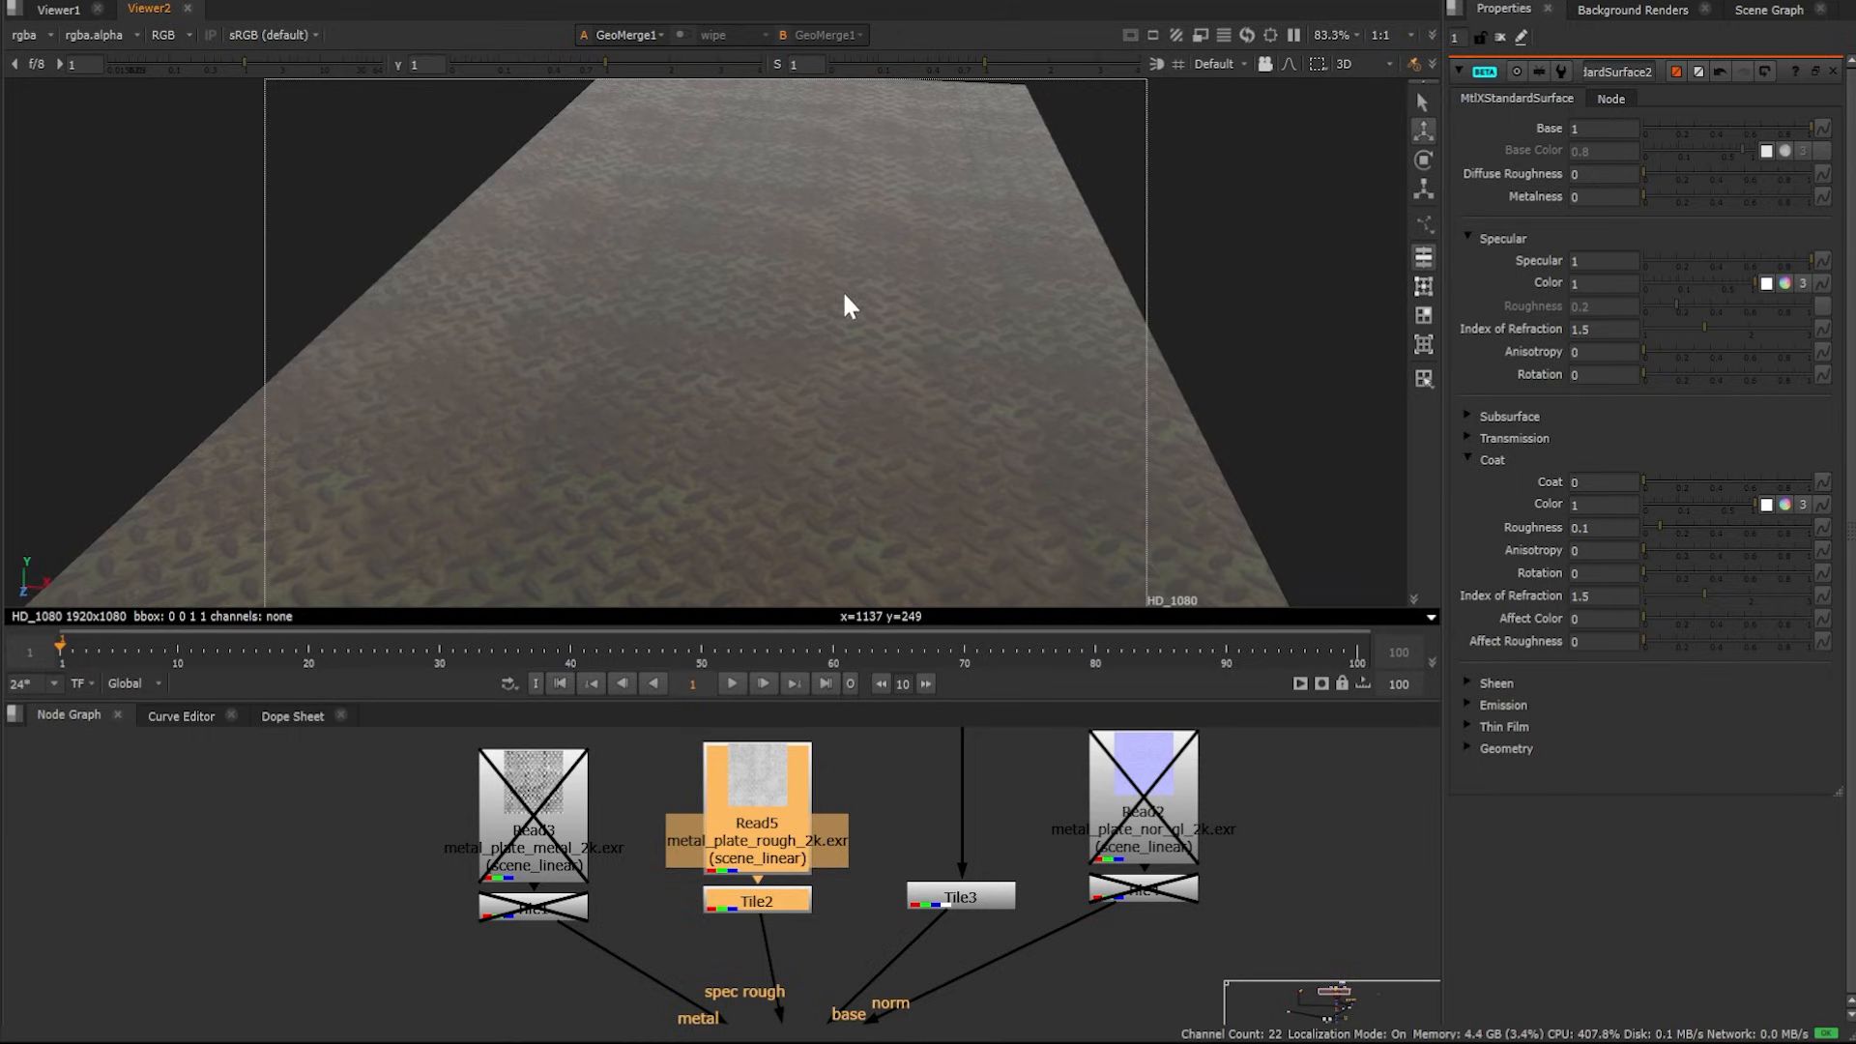
pyautogui.moveTo(752, 415)
pyautogui.keyDown('ctrl'); pyautogui.mouseDown()
pyautogui.moveTo(771, 410)
pyautogui.moveTo(770, 477)
pyautogui.moveTo(751, 384)
pyautogui.mouseUp(); pyautogui.keyUp('ctrl')
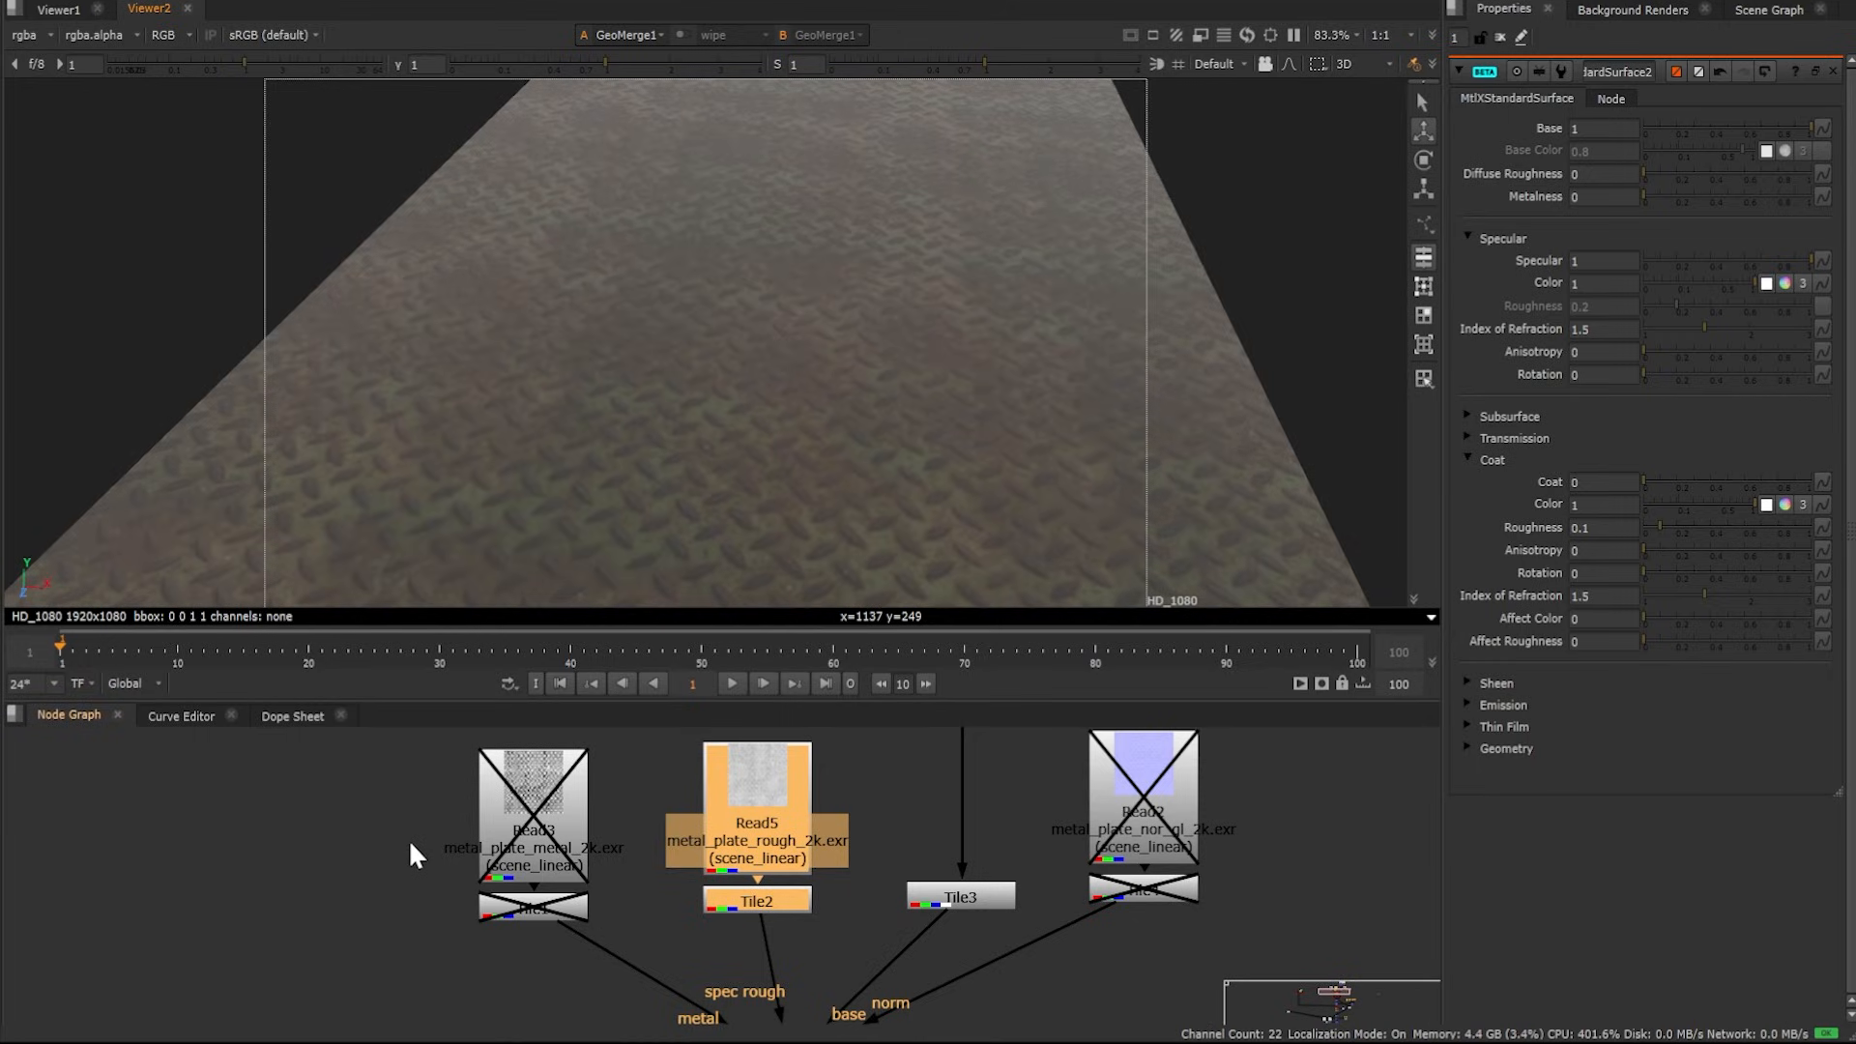
pyautogui.moveTo(410, 843); pyautogui.dragTo(378, 923, button='middle')
pyautogui.moveTo(296, 731); pyautogui.dragTo(607, 993)
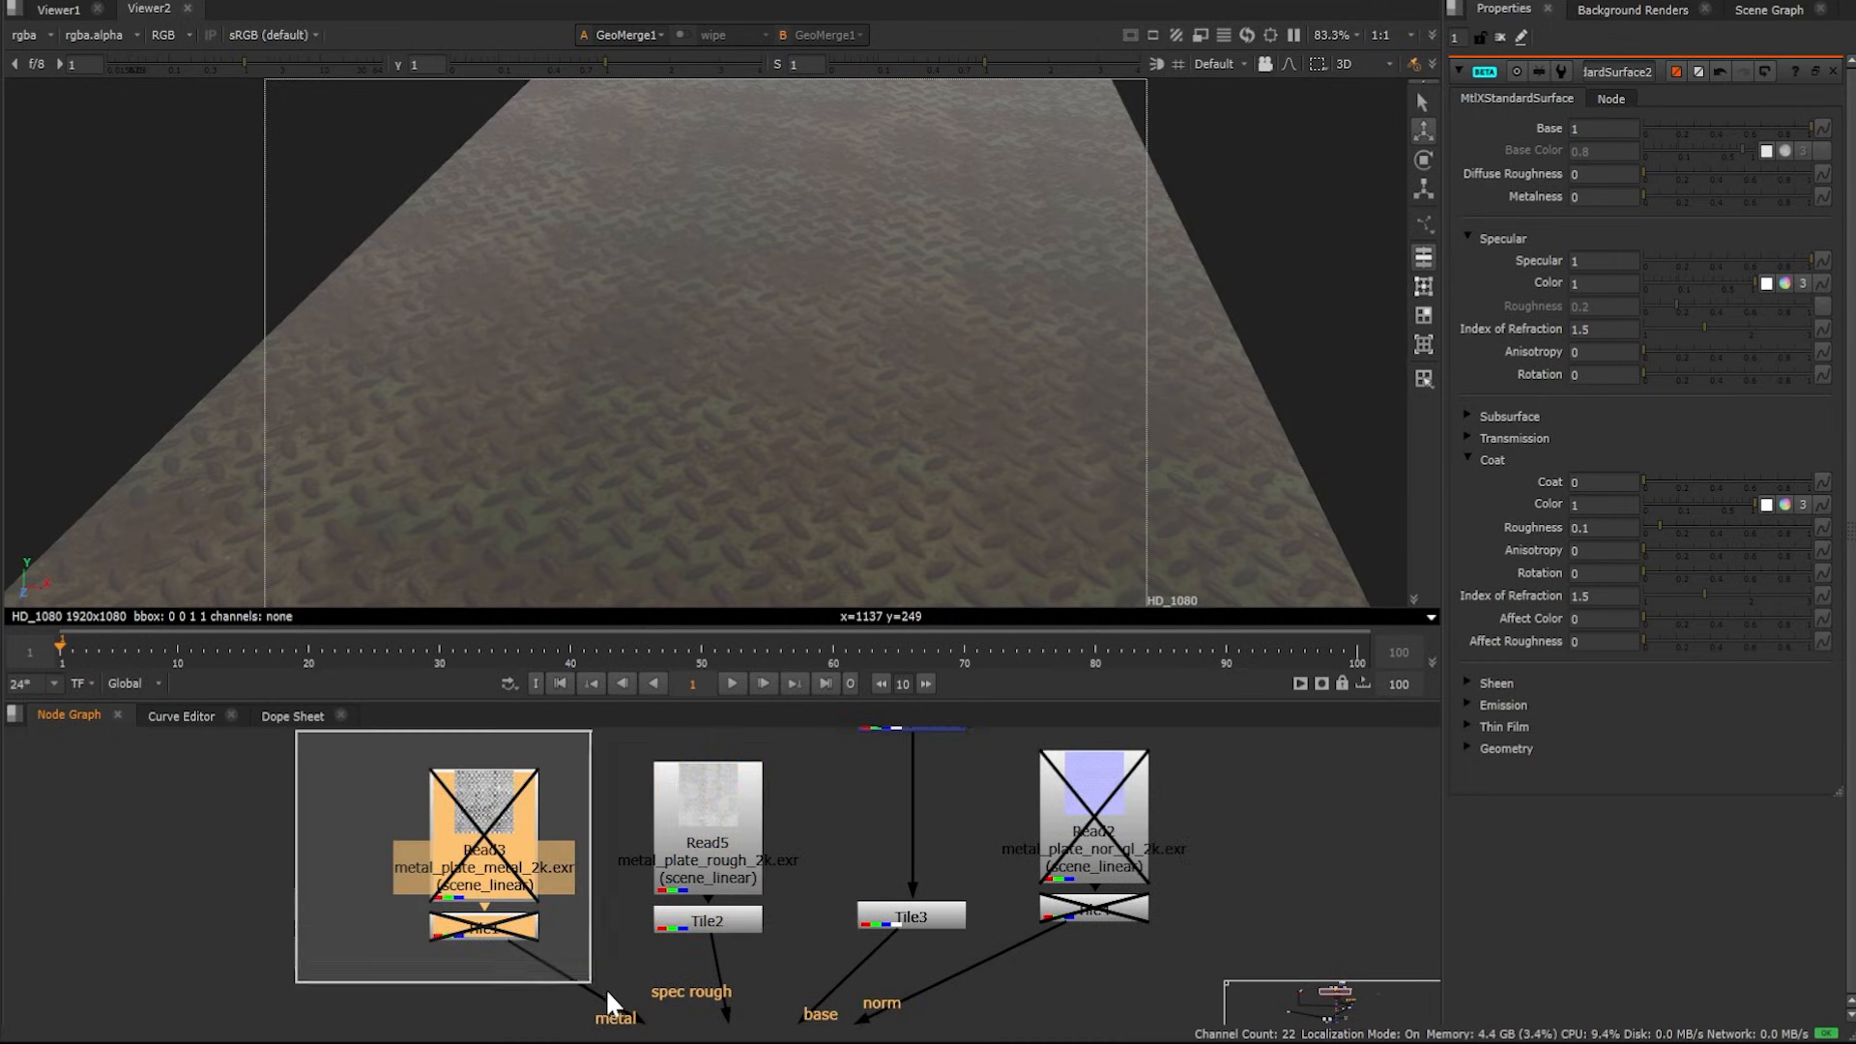
pyautogui.press('d')
pyautogui.click(325, 878)
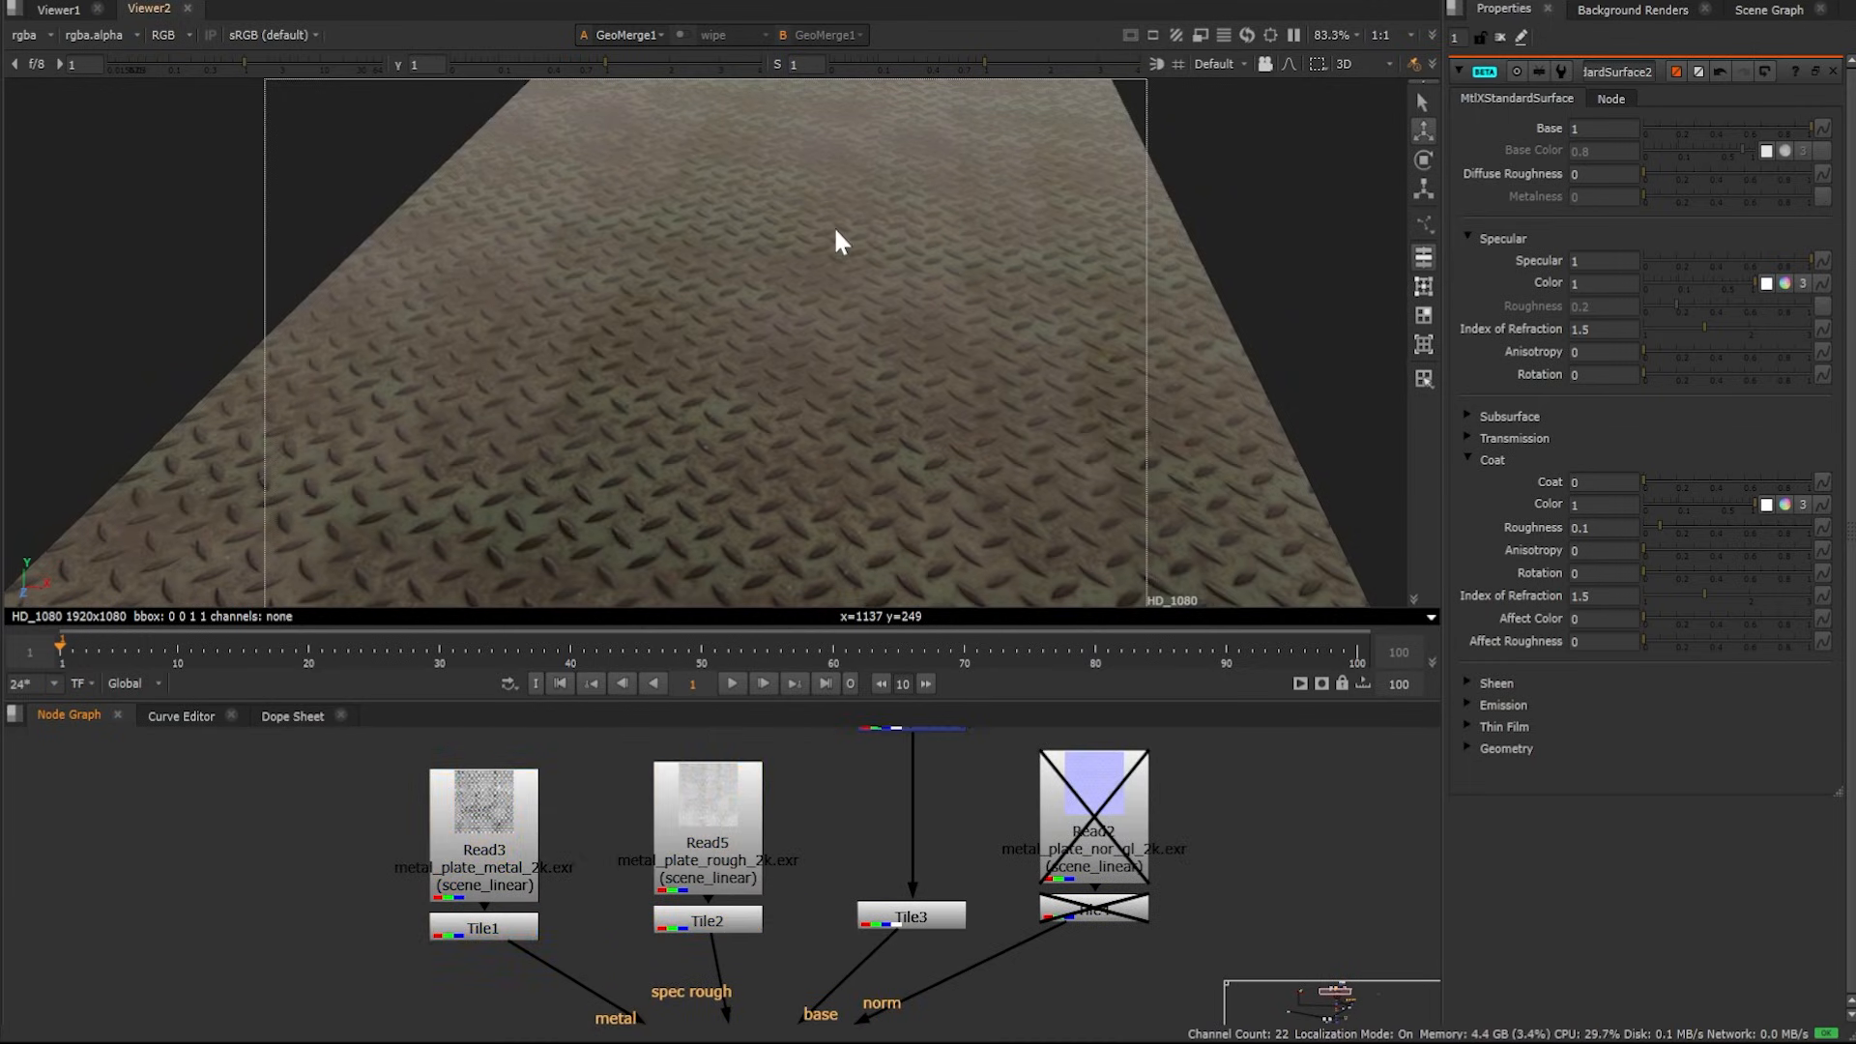
# Re-enable the normal-map read node and its Tile4 node
pyautogui.keyDown('ctrl'); pyautogui.moveTo(838, 232); pyautogui.dragTo(868, 134); pyautogui.keyUp('ctrl')
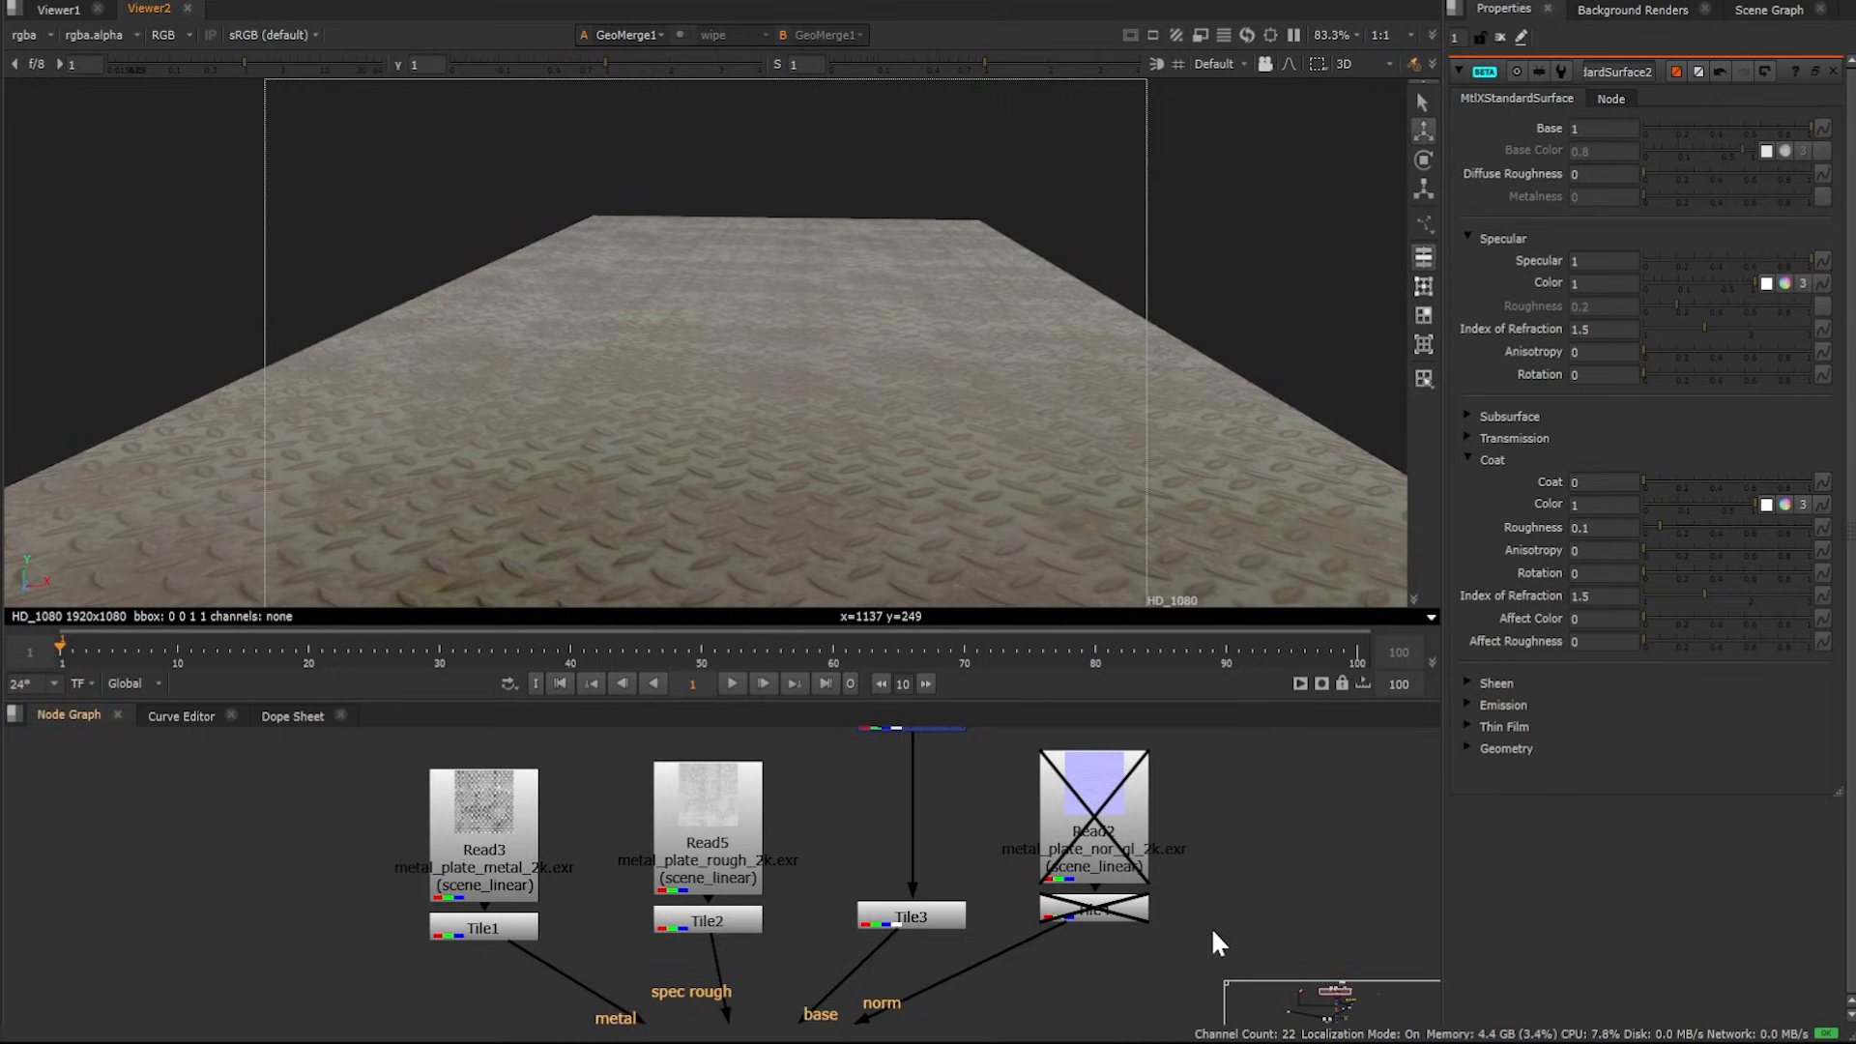
pyautogui.moveTo(1218, 942); pyautogui.dragTo(1021, 739)
pyautogui.press('d')
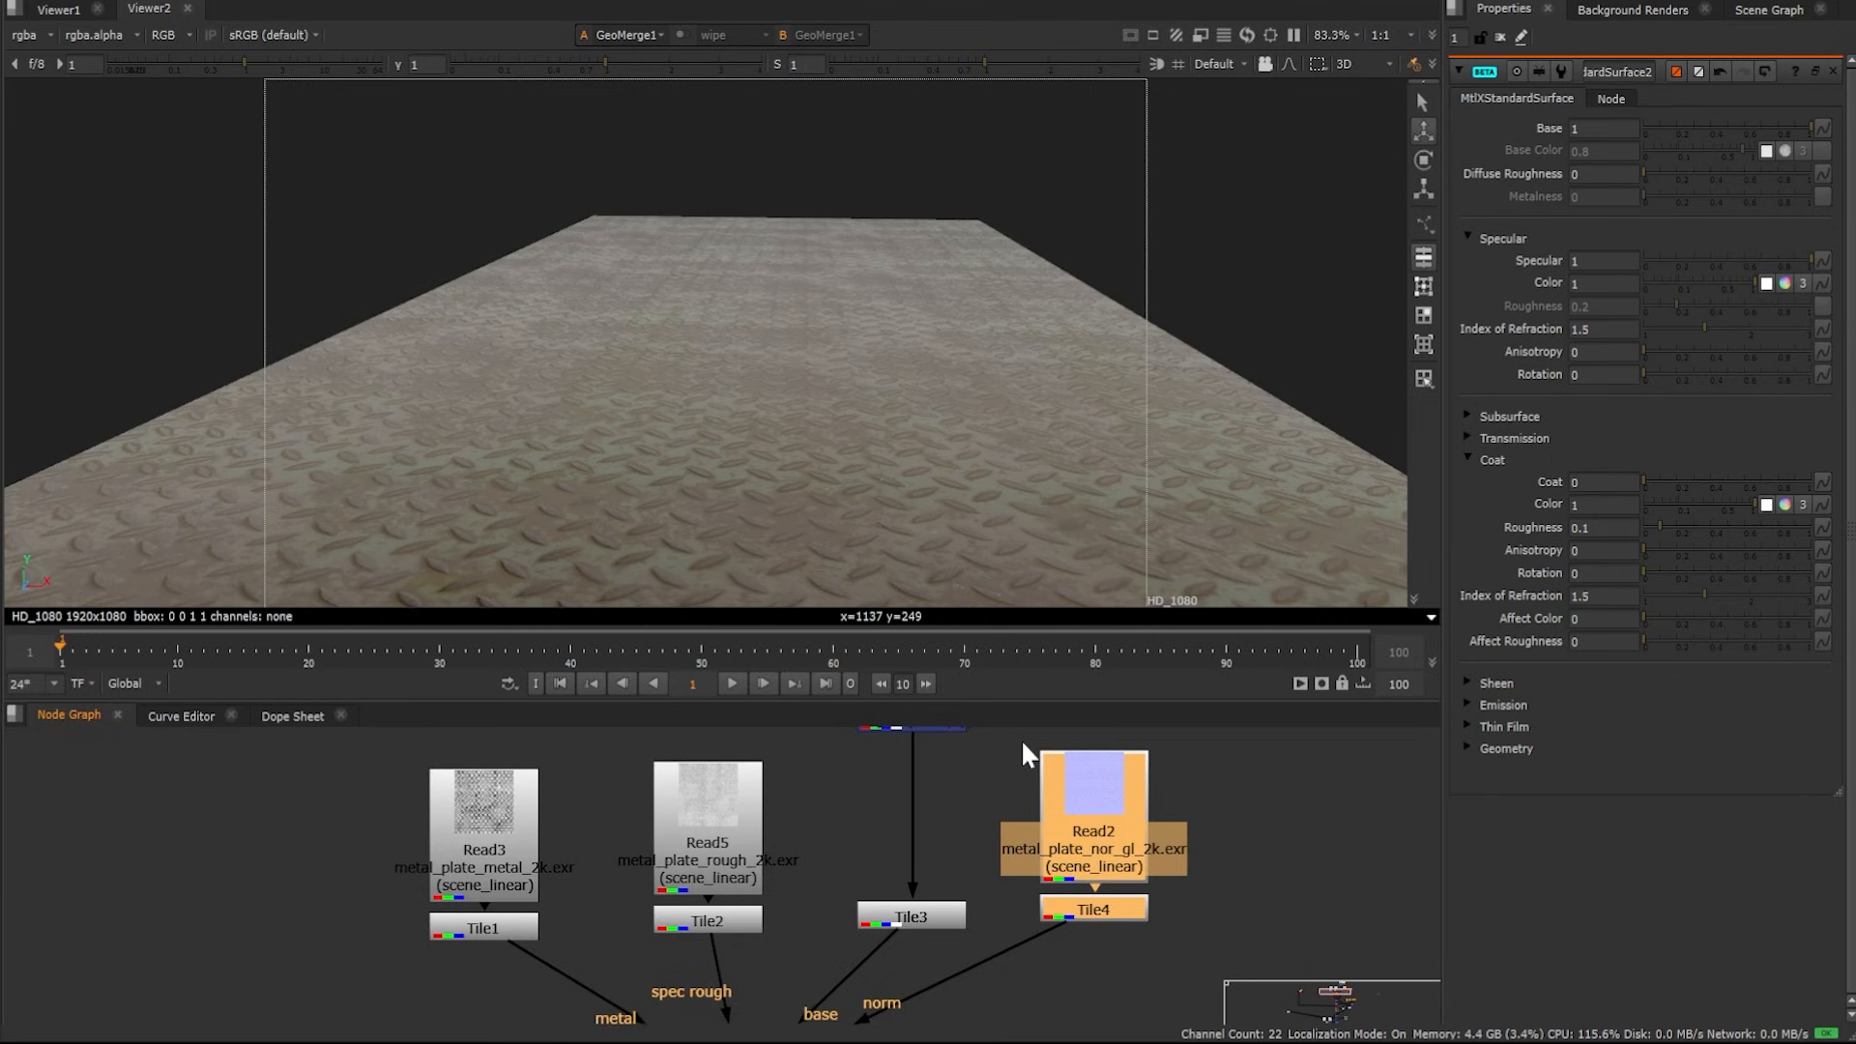
# View GeoScene2 with its point lights in the viewer
pyautogui.keyDown('ctrl'); pyautogui.moveTo(959, 247); pyautogui.dragTo(774, 360); pyautogui.keyUp('ctrl')
pyautogui.scroll(-3, 1004, 947)
pyautogui.moveTo(1000, 935); pyautogui.dragTo(978, 831, button='middle')
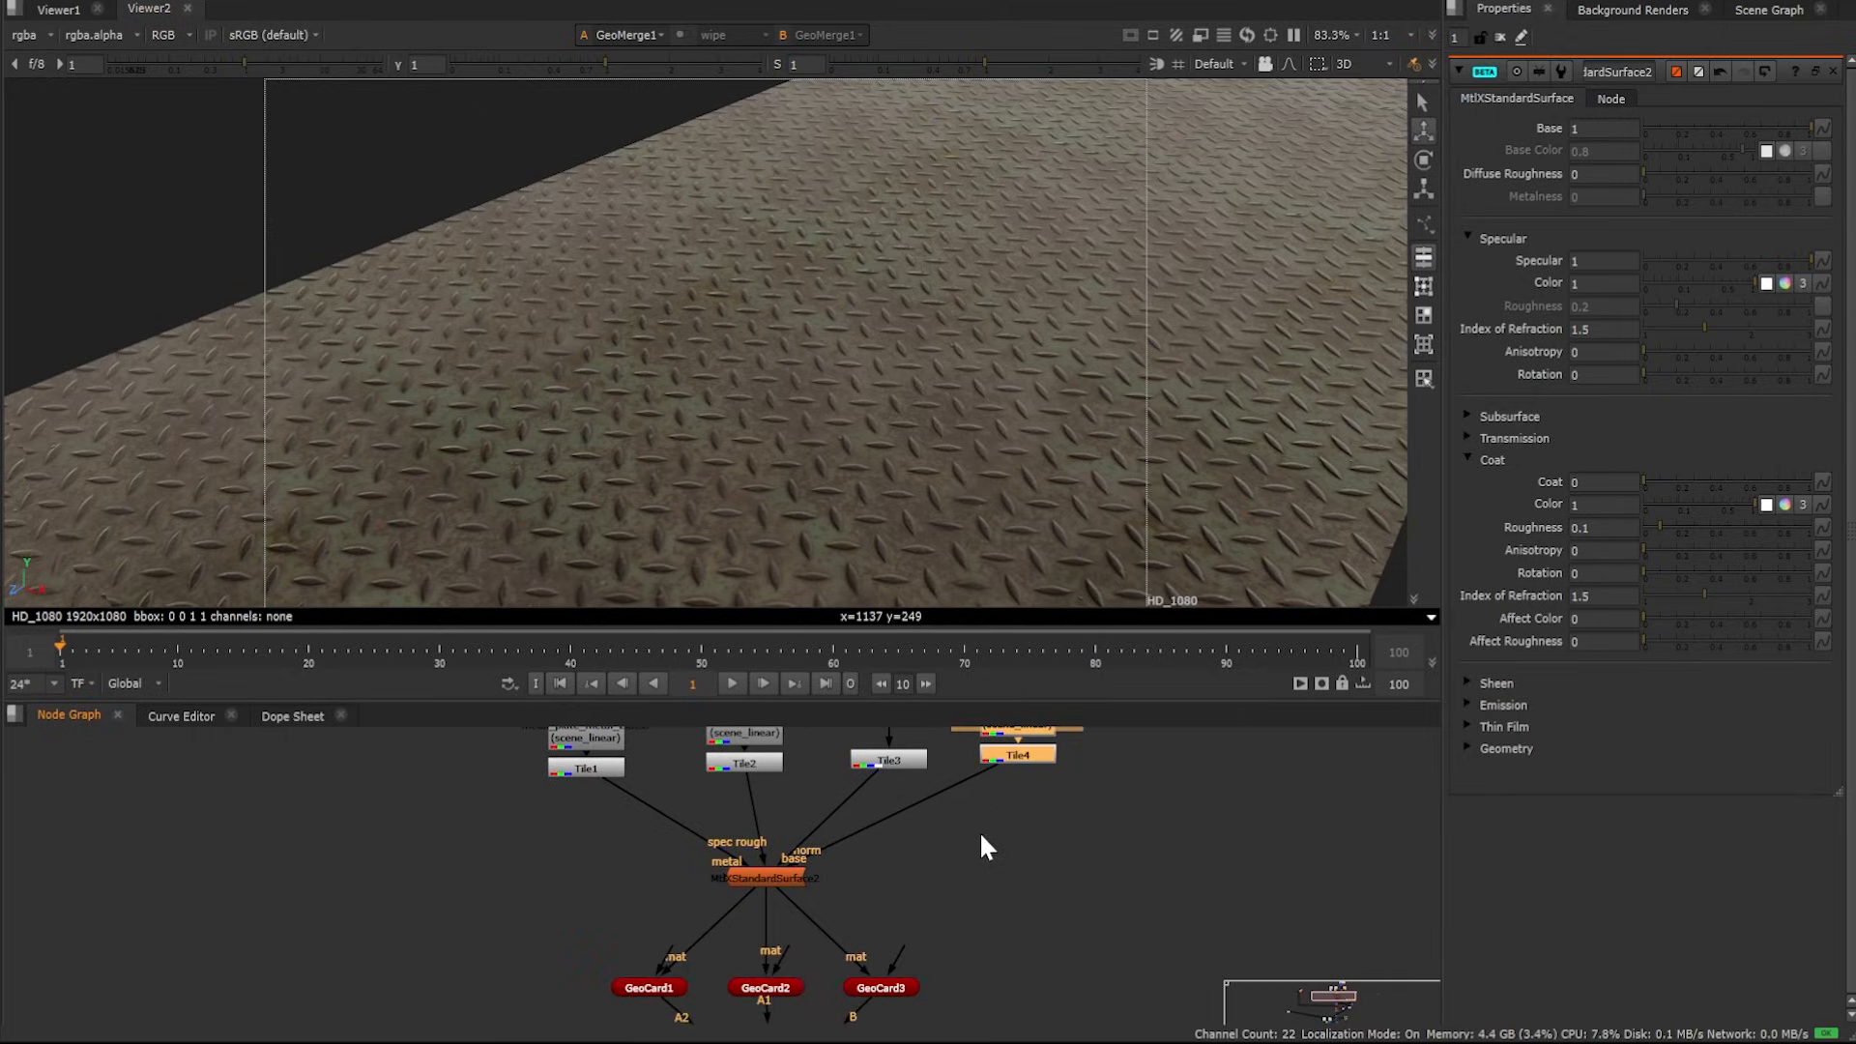
pyautogui.moveTo(943, 952); pyautogui.dragTo(914, 789, button='middle')
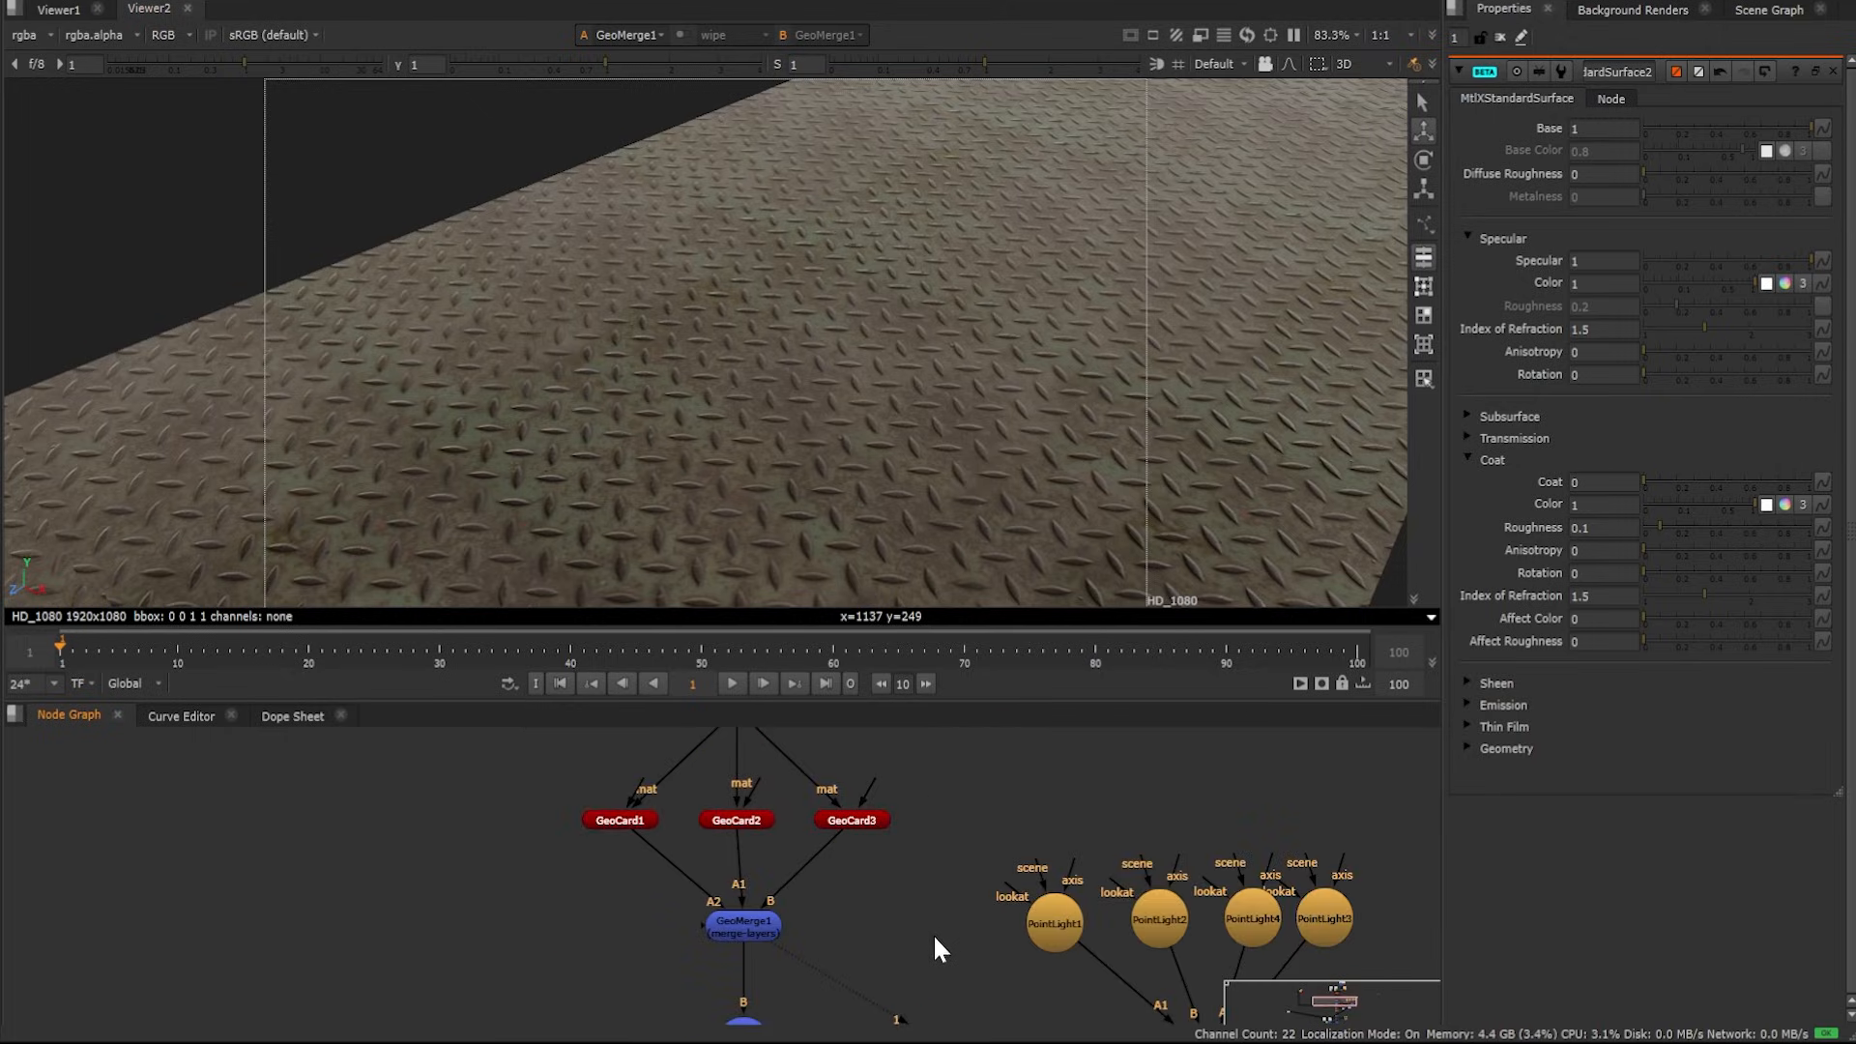
pyautogui.moveTo(931, 931); pyautogui.dragTo(846, 792, button='middle')
pyautogui.click(644, 917)
pyautogui.press('1')
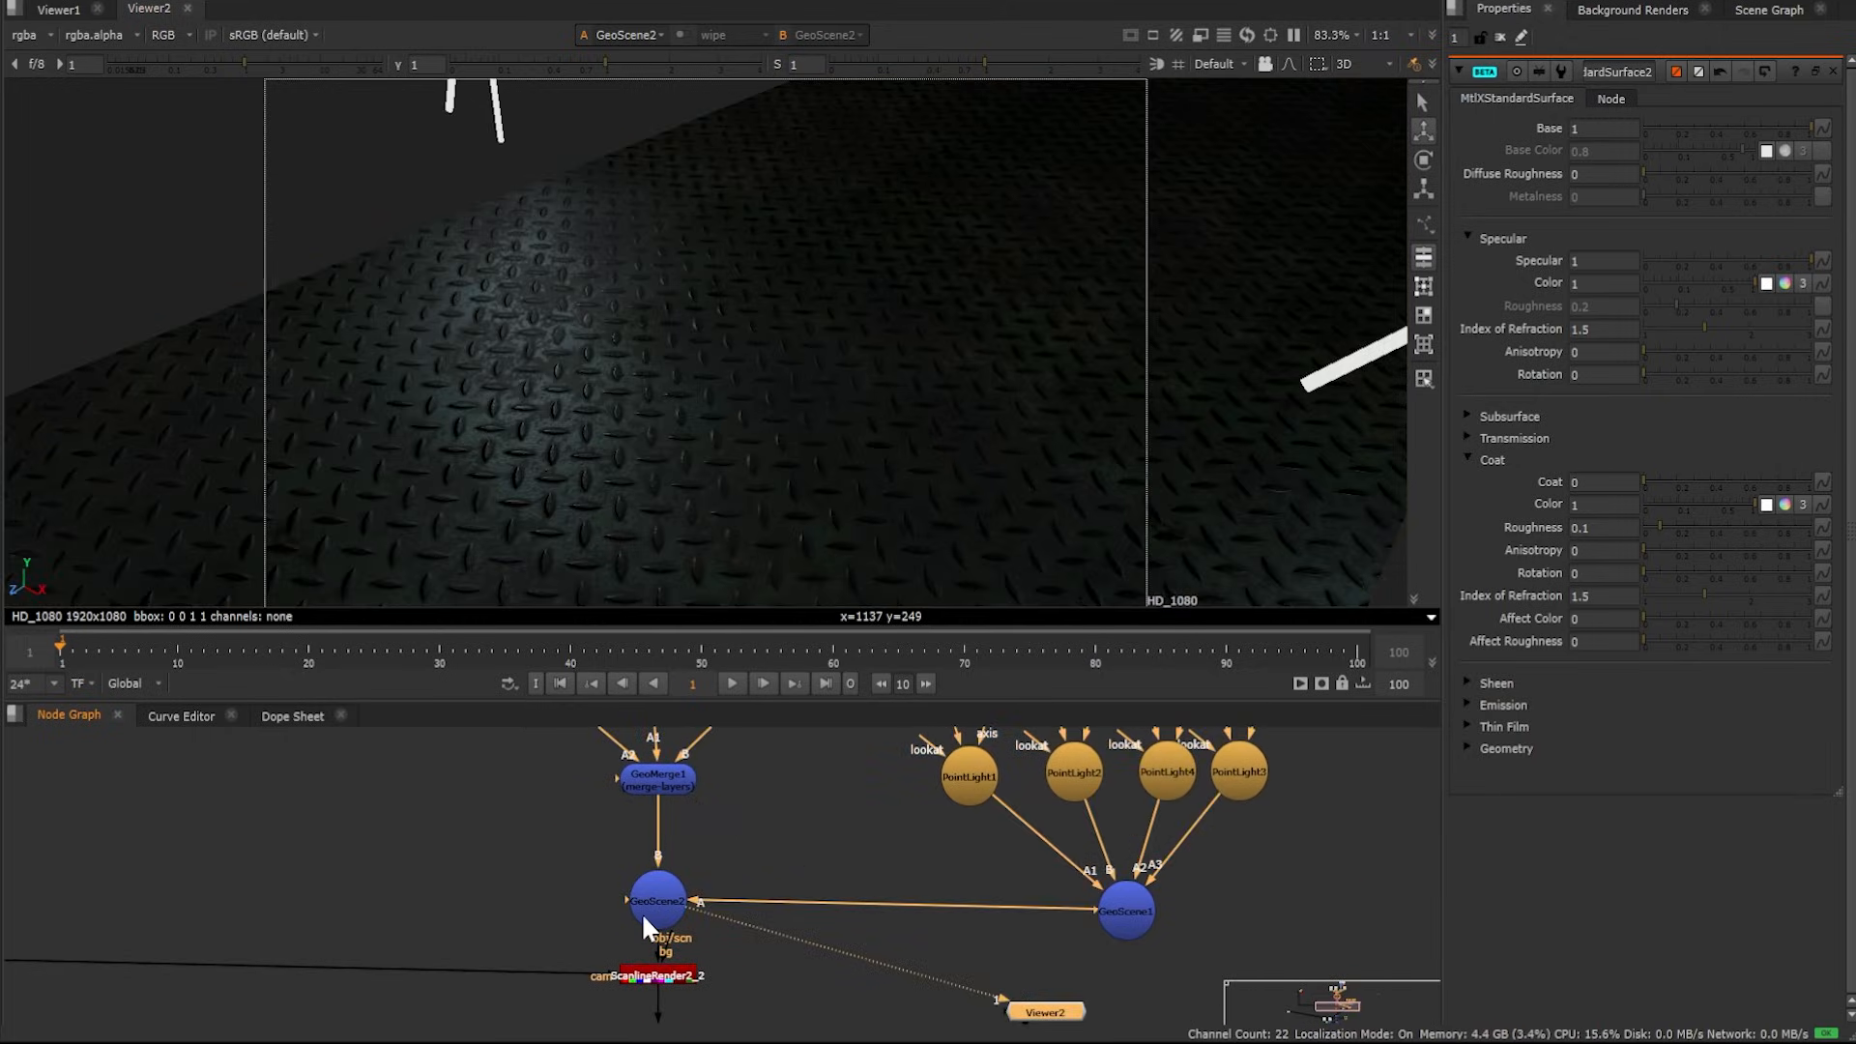
# Orbit the 3D view and open PointLight3 and PointLight1 properties to examine the lights
pyautogui.keyDown('ctrl'); pyautogui.moveTo(754, 406); pyautogui.dragTo(937, 271); pyautogui.keyUp('ctrl')
pyautogui.doubleClick(1240, 764)
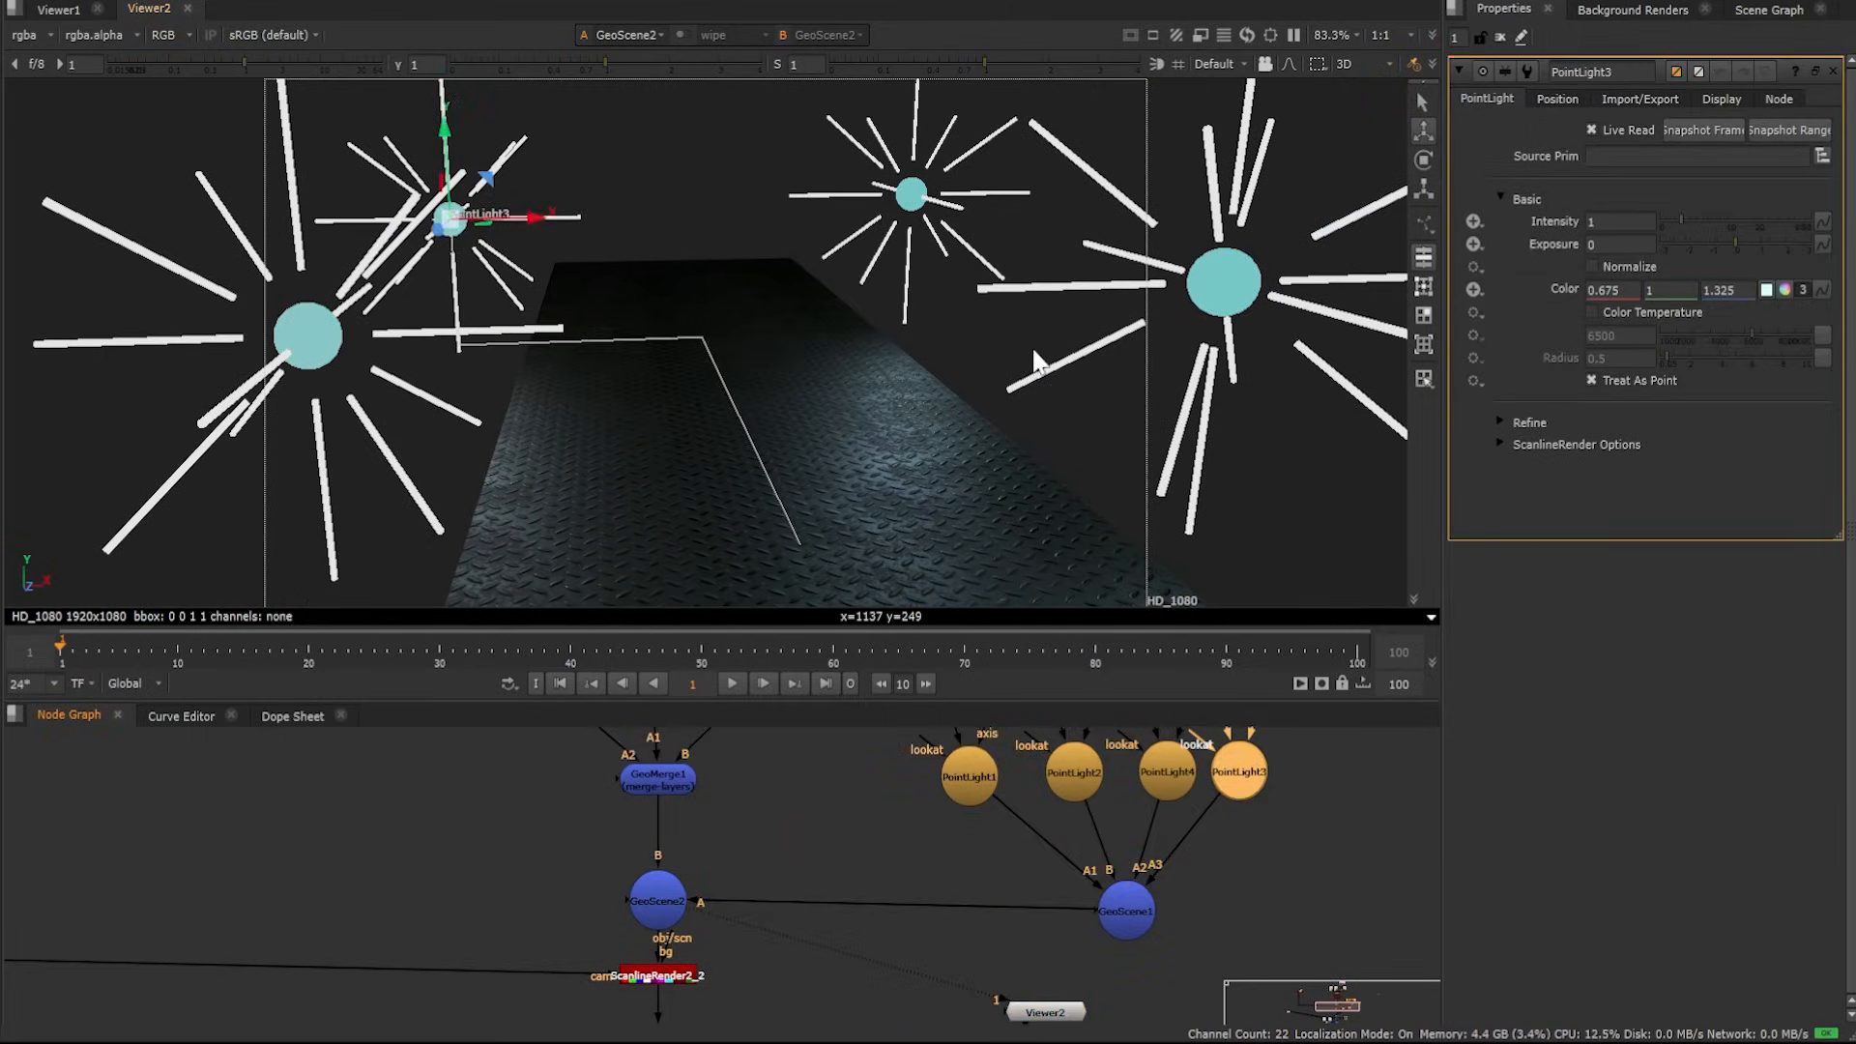
pyautogui.moveTo(1034, 354); pyautogui.dragTo(888, 276, button='middle')
pyautogui.doubleClick(970, 777)
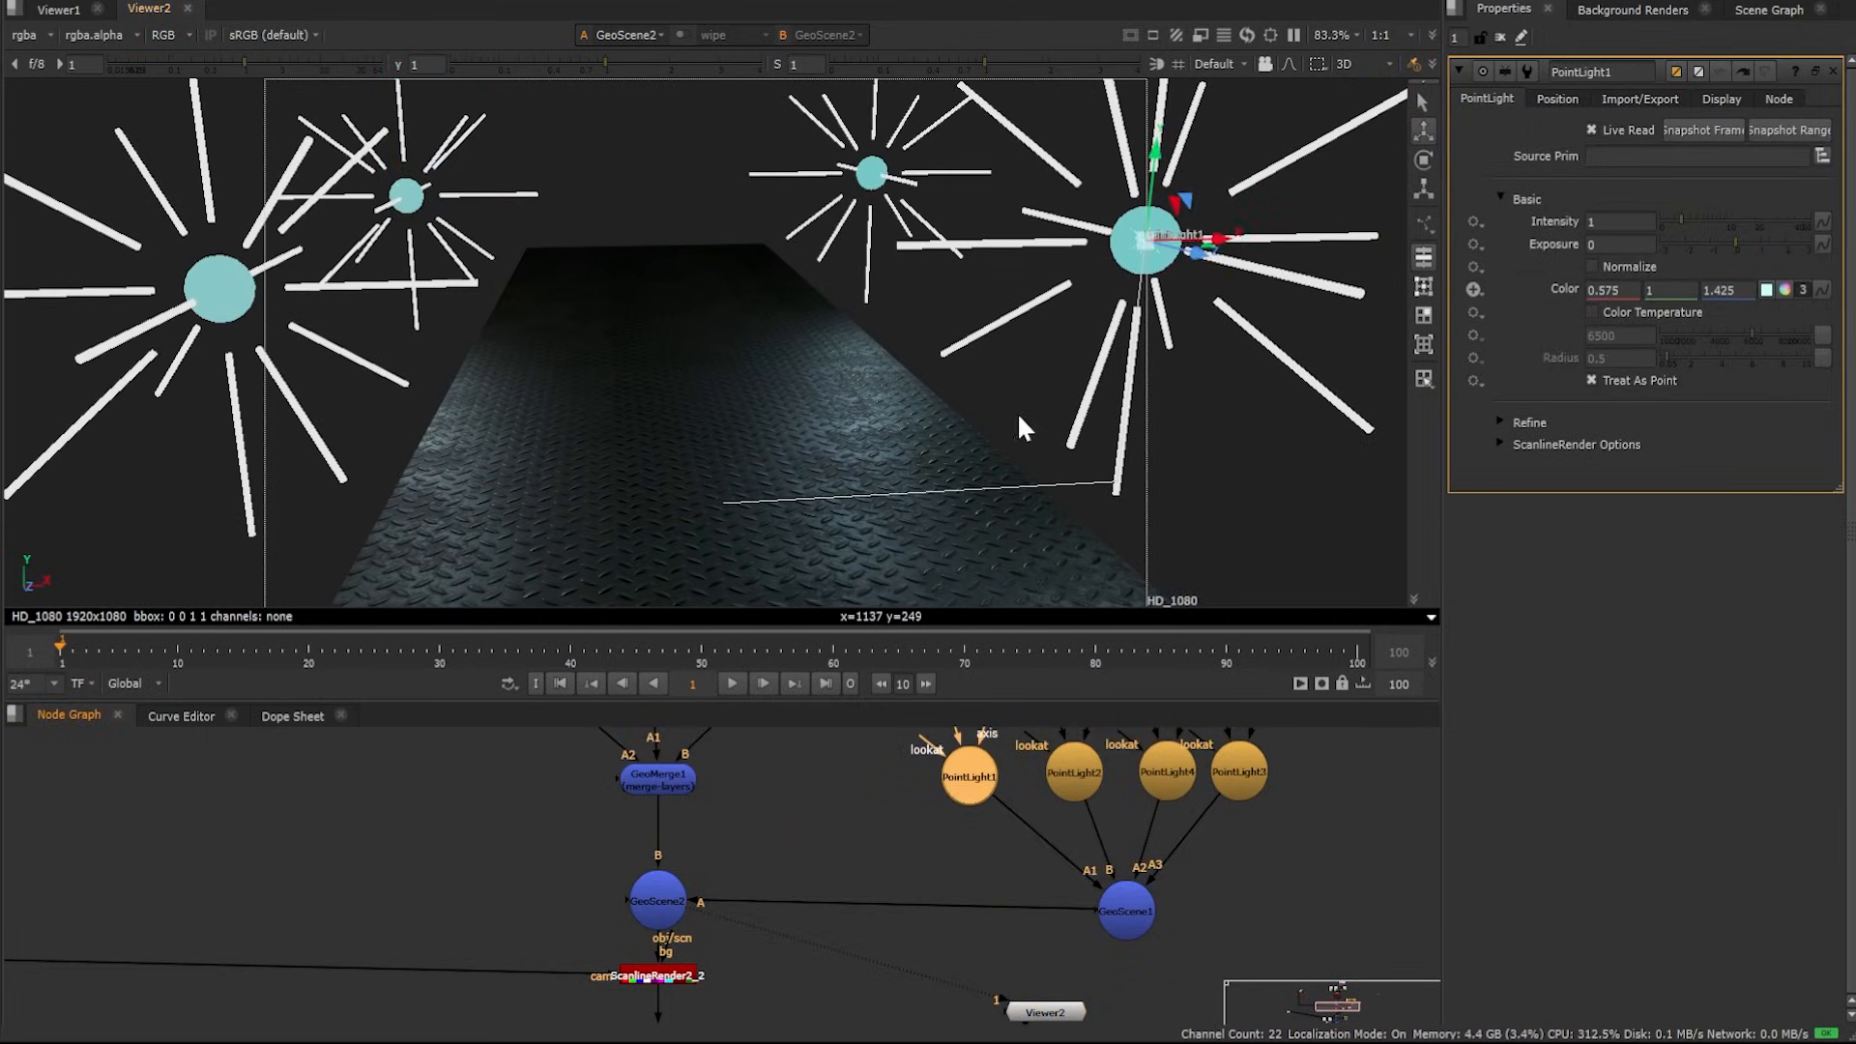
pyautogui.keyDown('ctrl'); pyautogui.moveTo(1017, 412); pyautogui.dragTo(1013, 272); pyautogui.keyUp('ctrl')
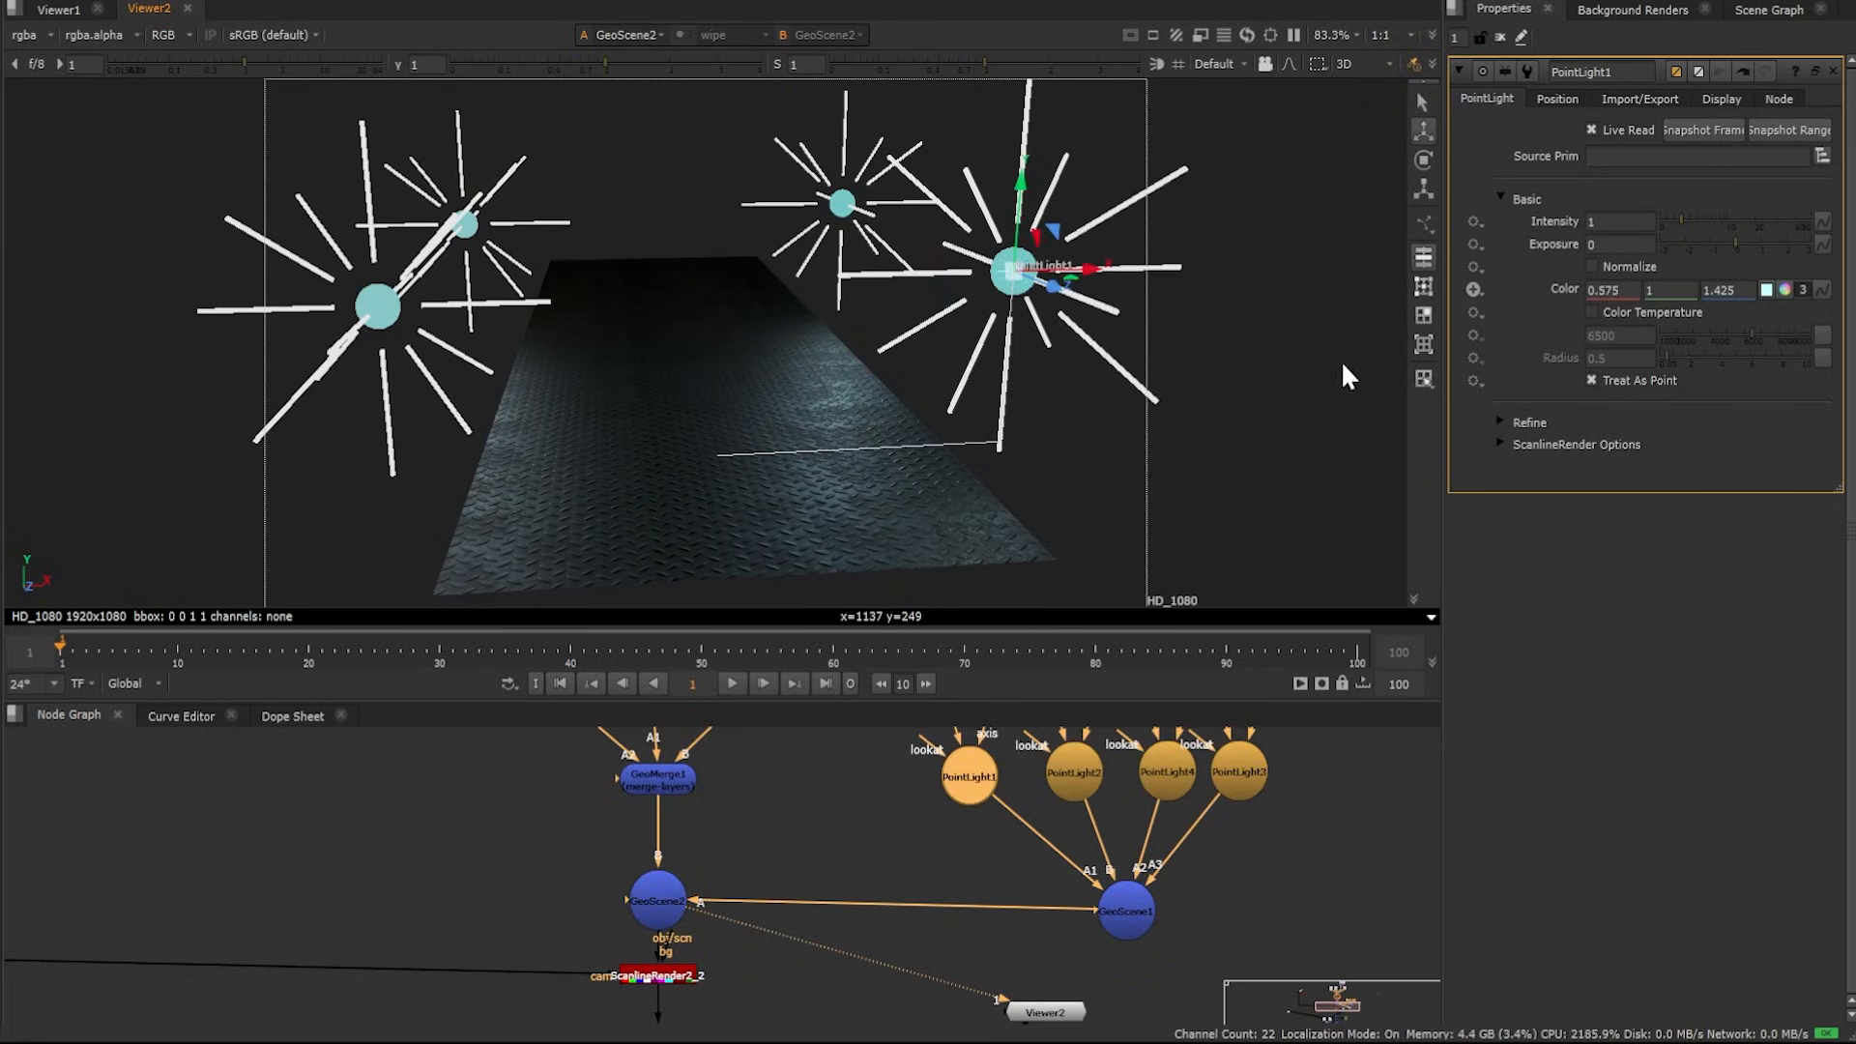
# Set PointLight1's colour to 1.5, 1, 0.5 and undo that colour change
pyautogui.click(1783, 290)
pyautogui.moveTo(1541, 140); pyautogui.dragTo(1538, 246)
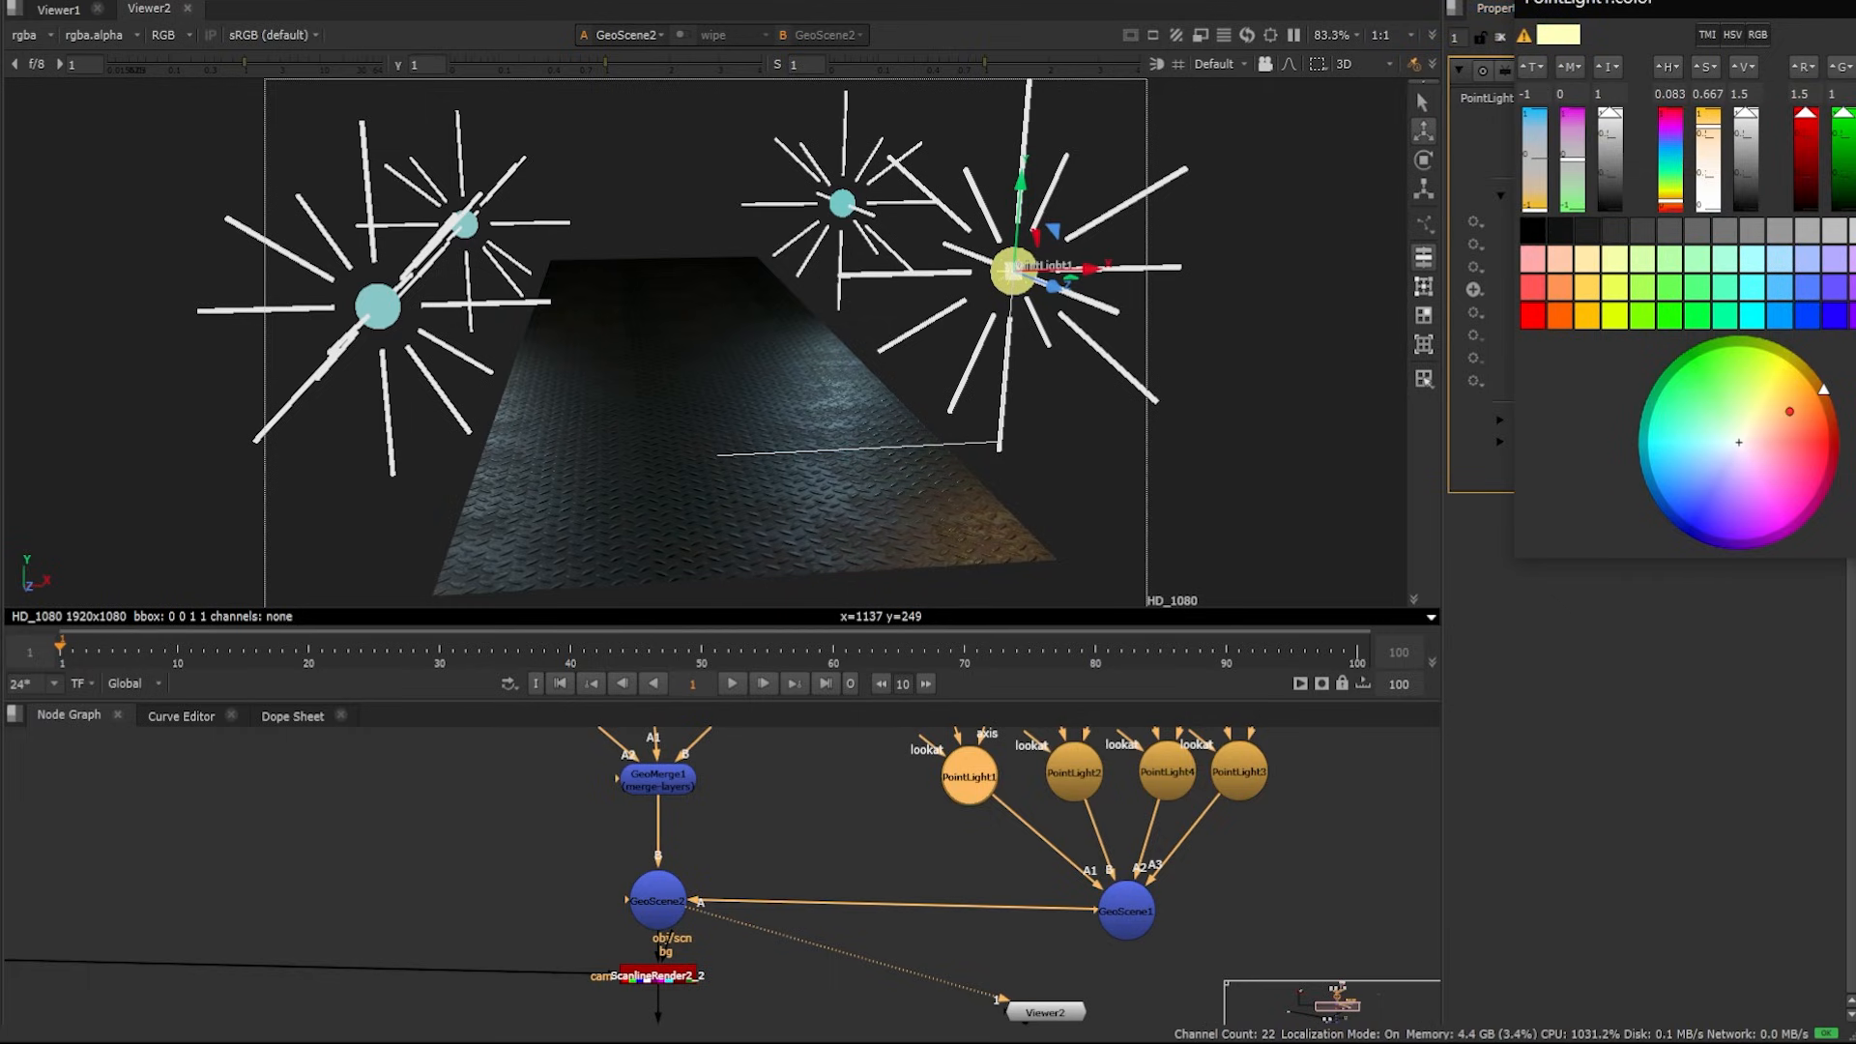
pyautogui.press('Escape')
pyautogui.moveTo(947, 494)
pyautogui.keyDown('ctrl'); pyautogui.mouseDown()
pyautogui.moveTo(883, 538)
pyautogui.moveTo(932, 486)
pyautogui.moveTo(904, 481)
pyautogui.moveTo(913, 494)
pyautogui.mouseUp(); pyautogui.keyUp('ctrl')
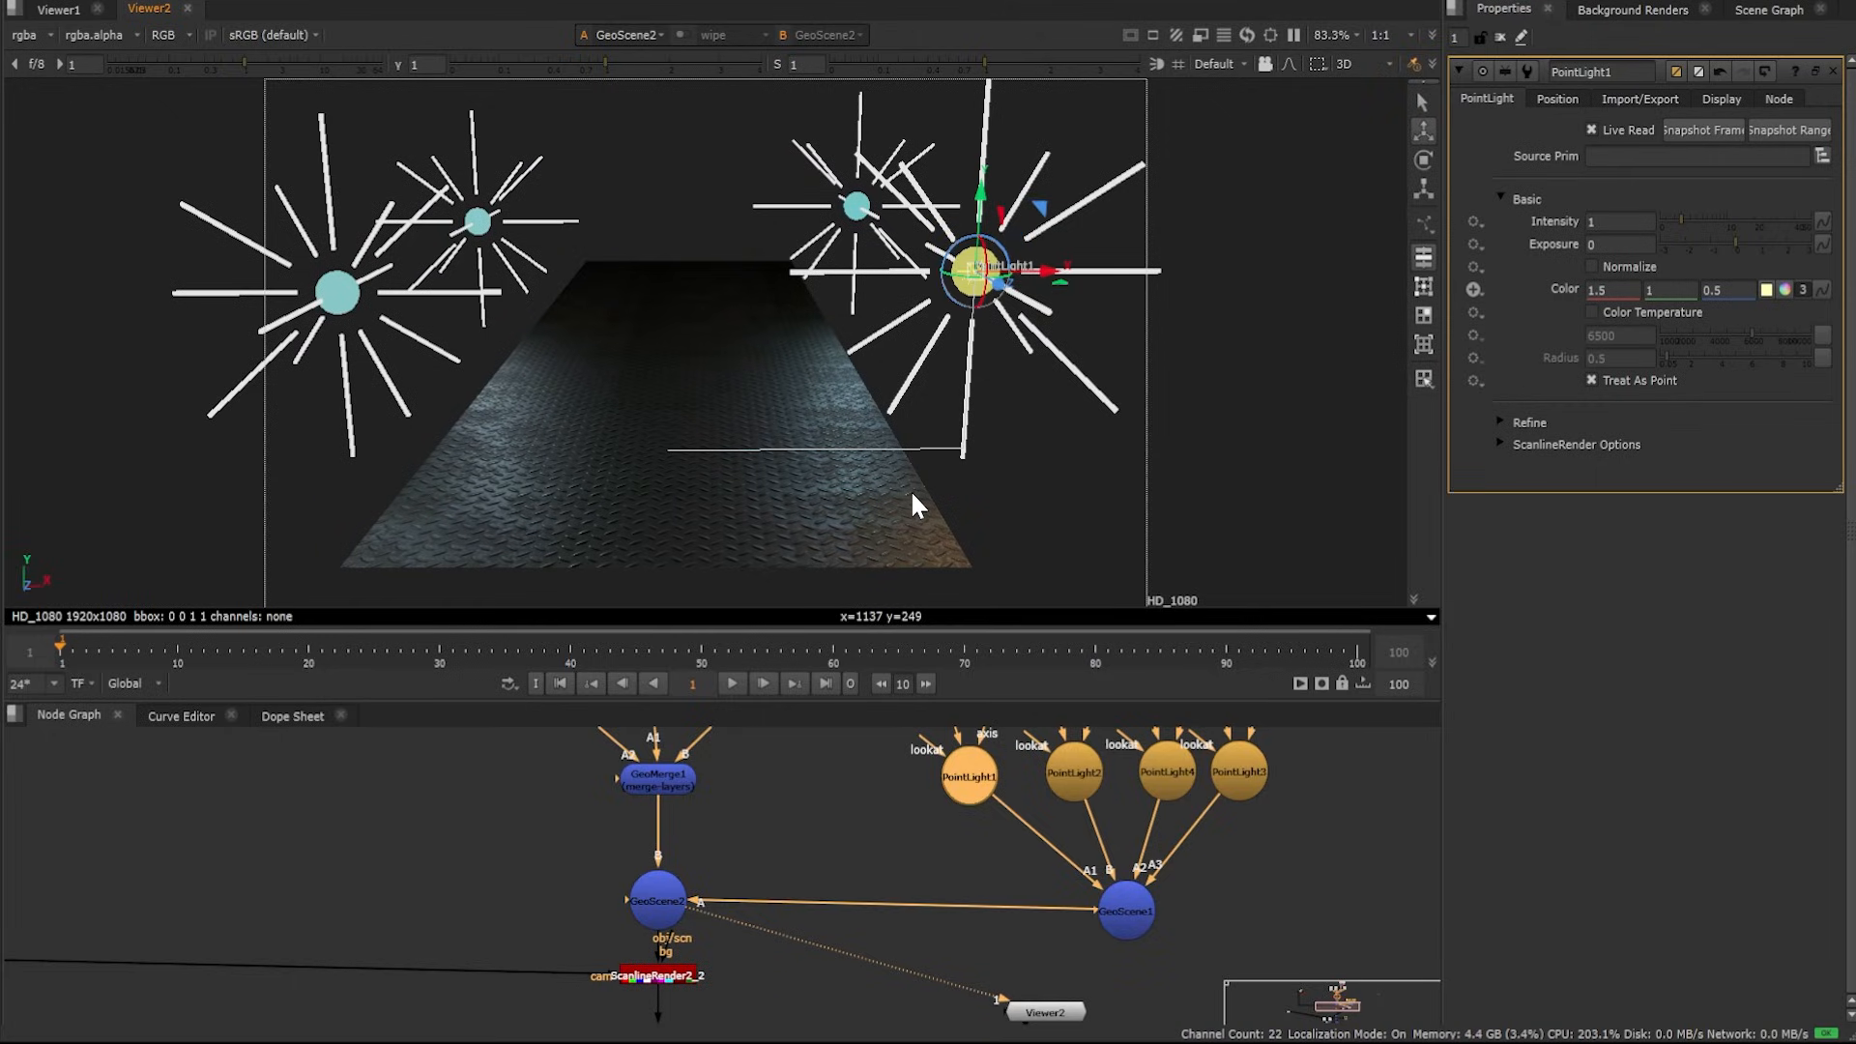
pyautogui.hotkey('ctrl', 'z')
# View the ScanlineRender2_2 output in the viewer
pyautogui.scroll(-2, 751, 979)
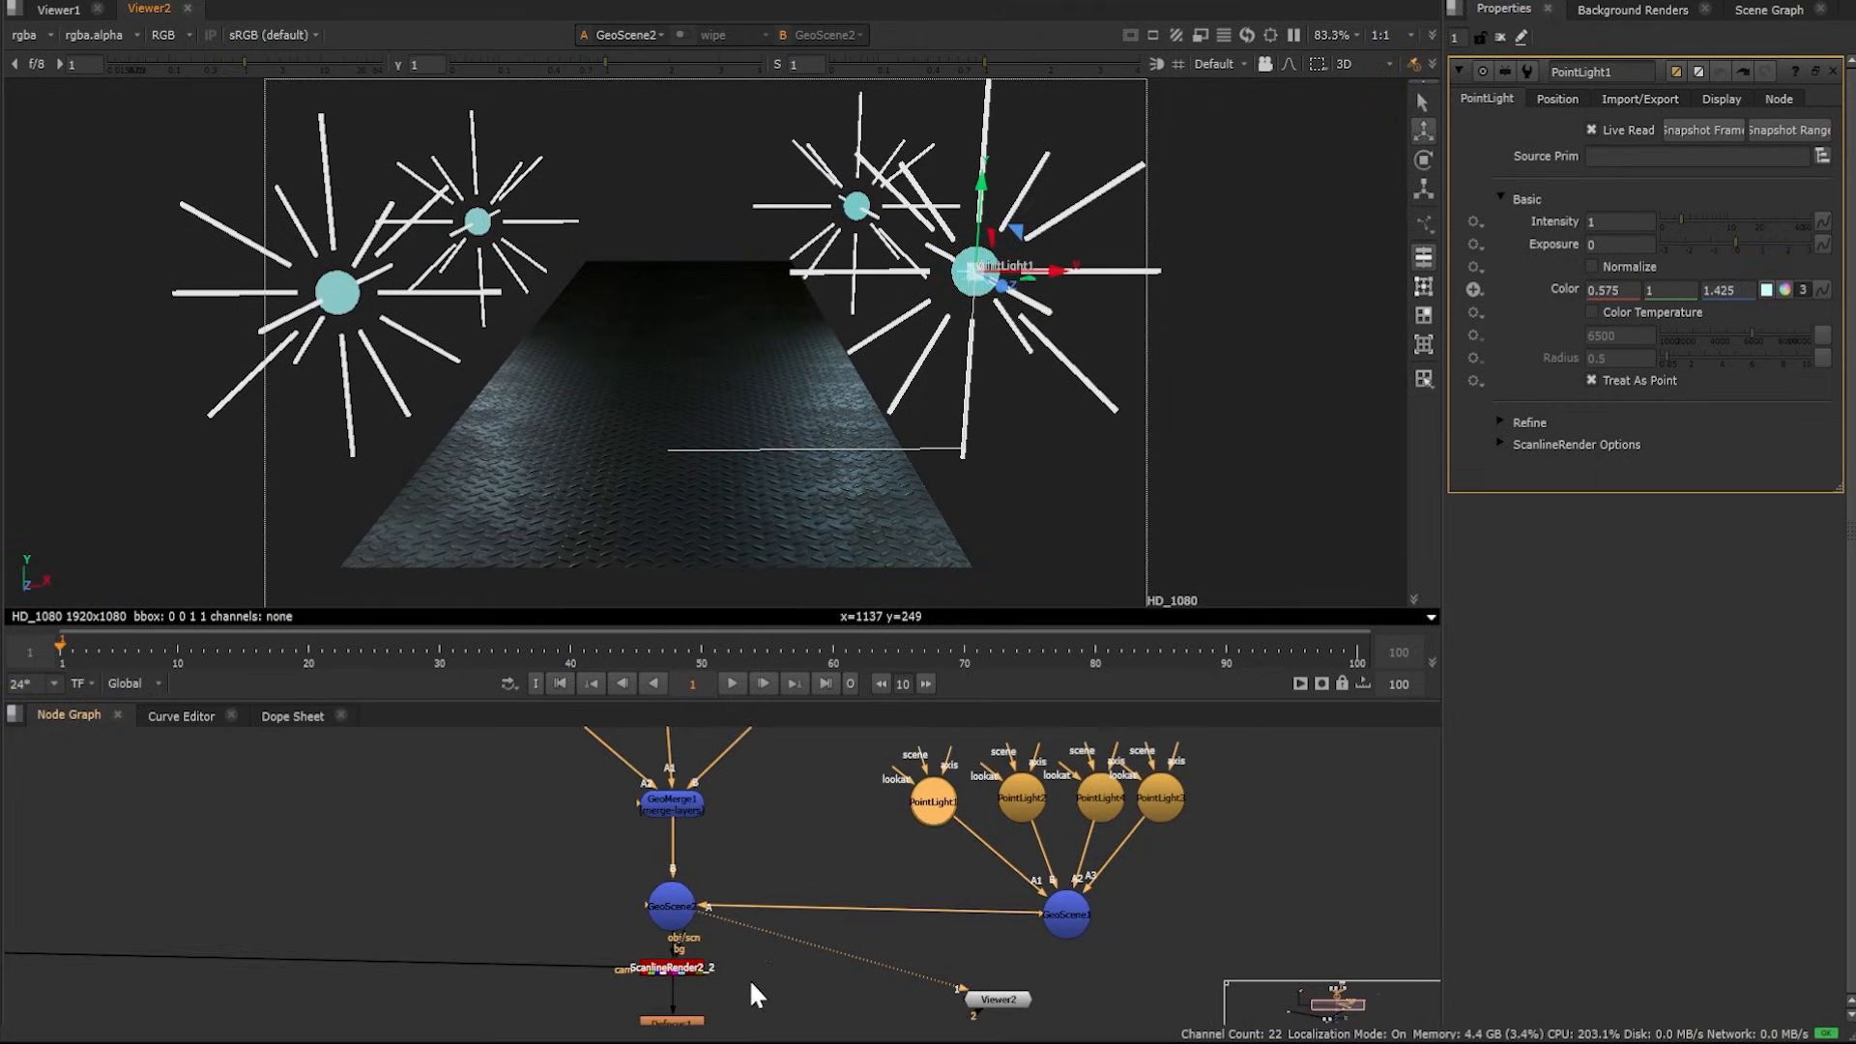
pyautogui.moveTo(750, 978); pyautogui.dragTo(823, 859, button='middle')
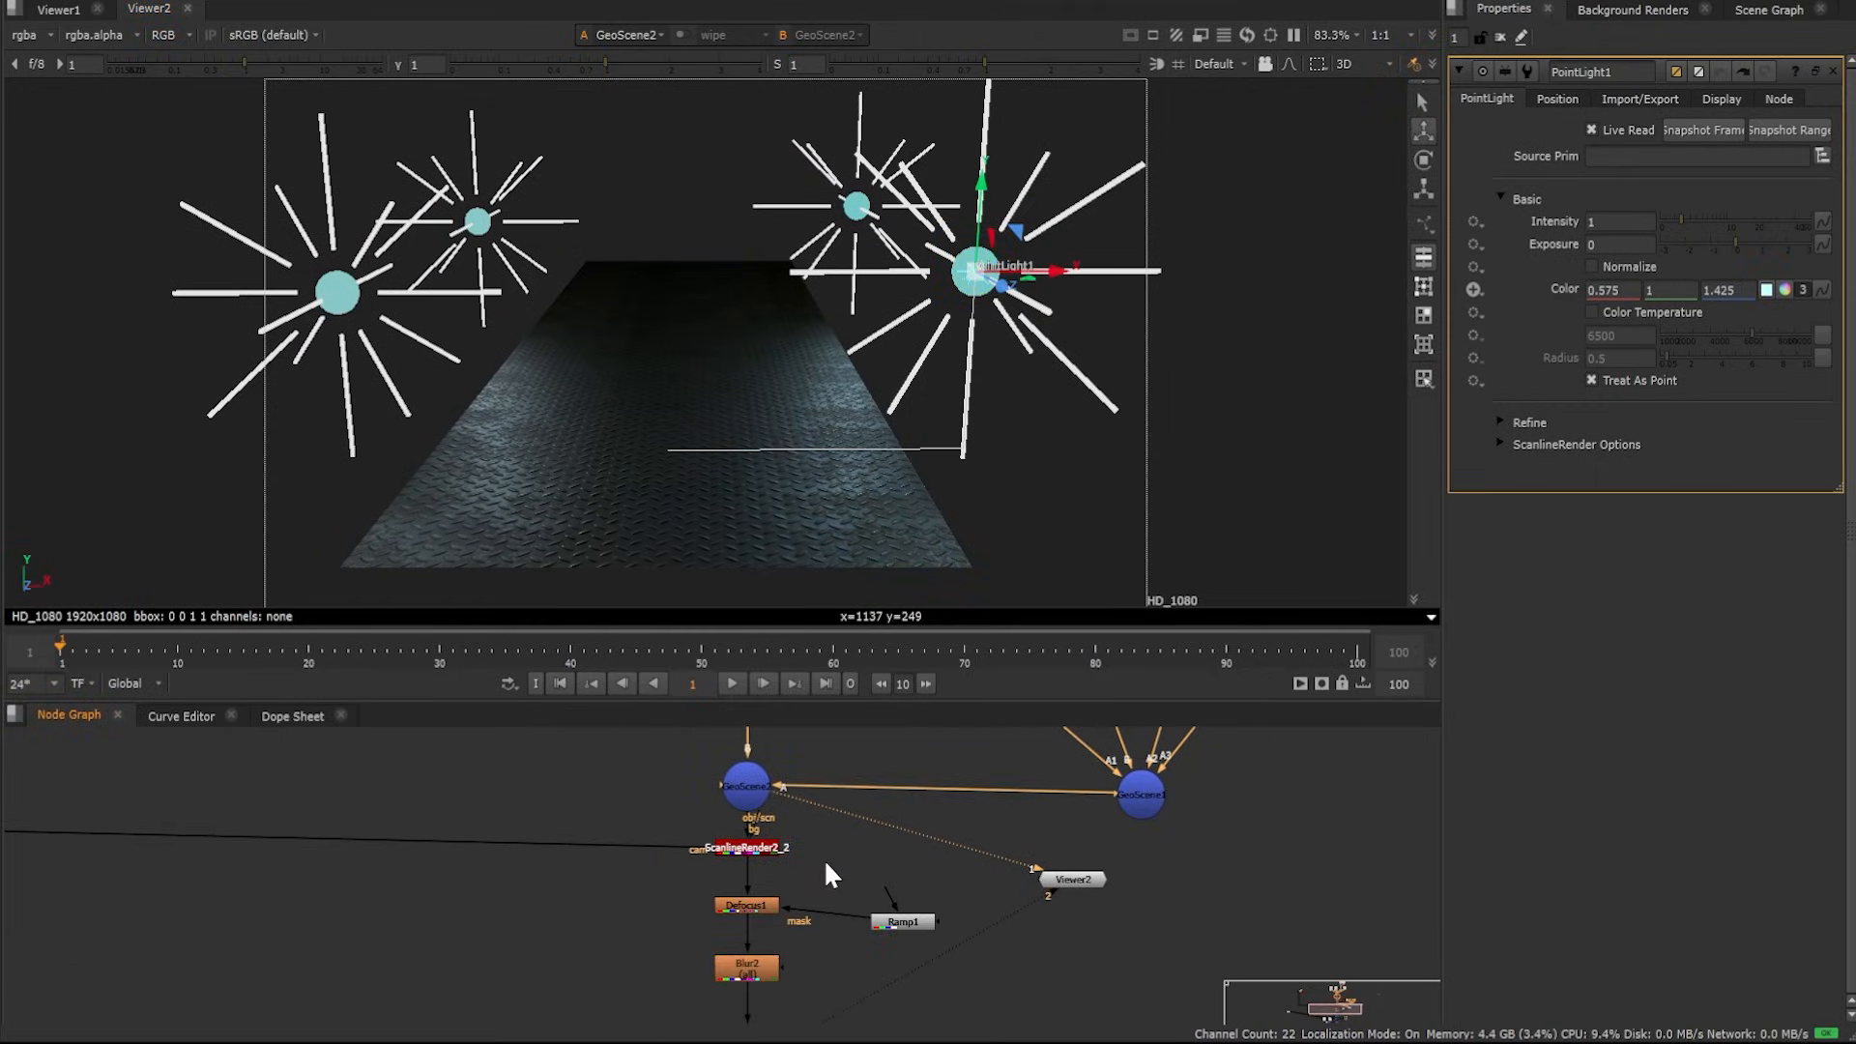
pyautogui.scroll(3, 782, 849)
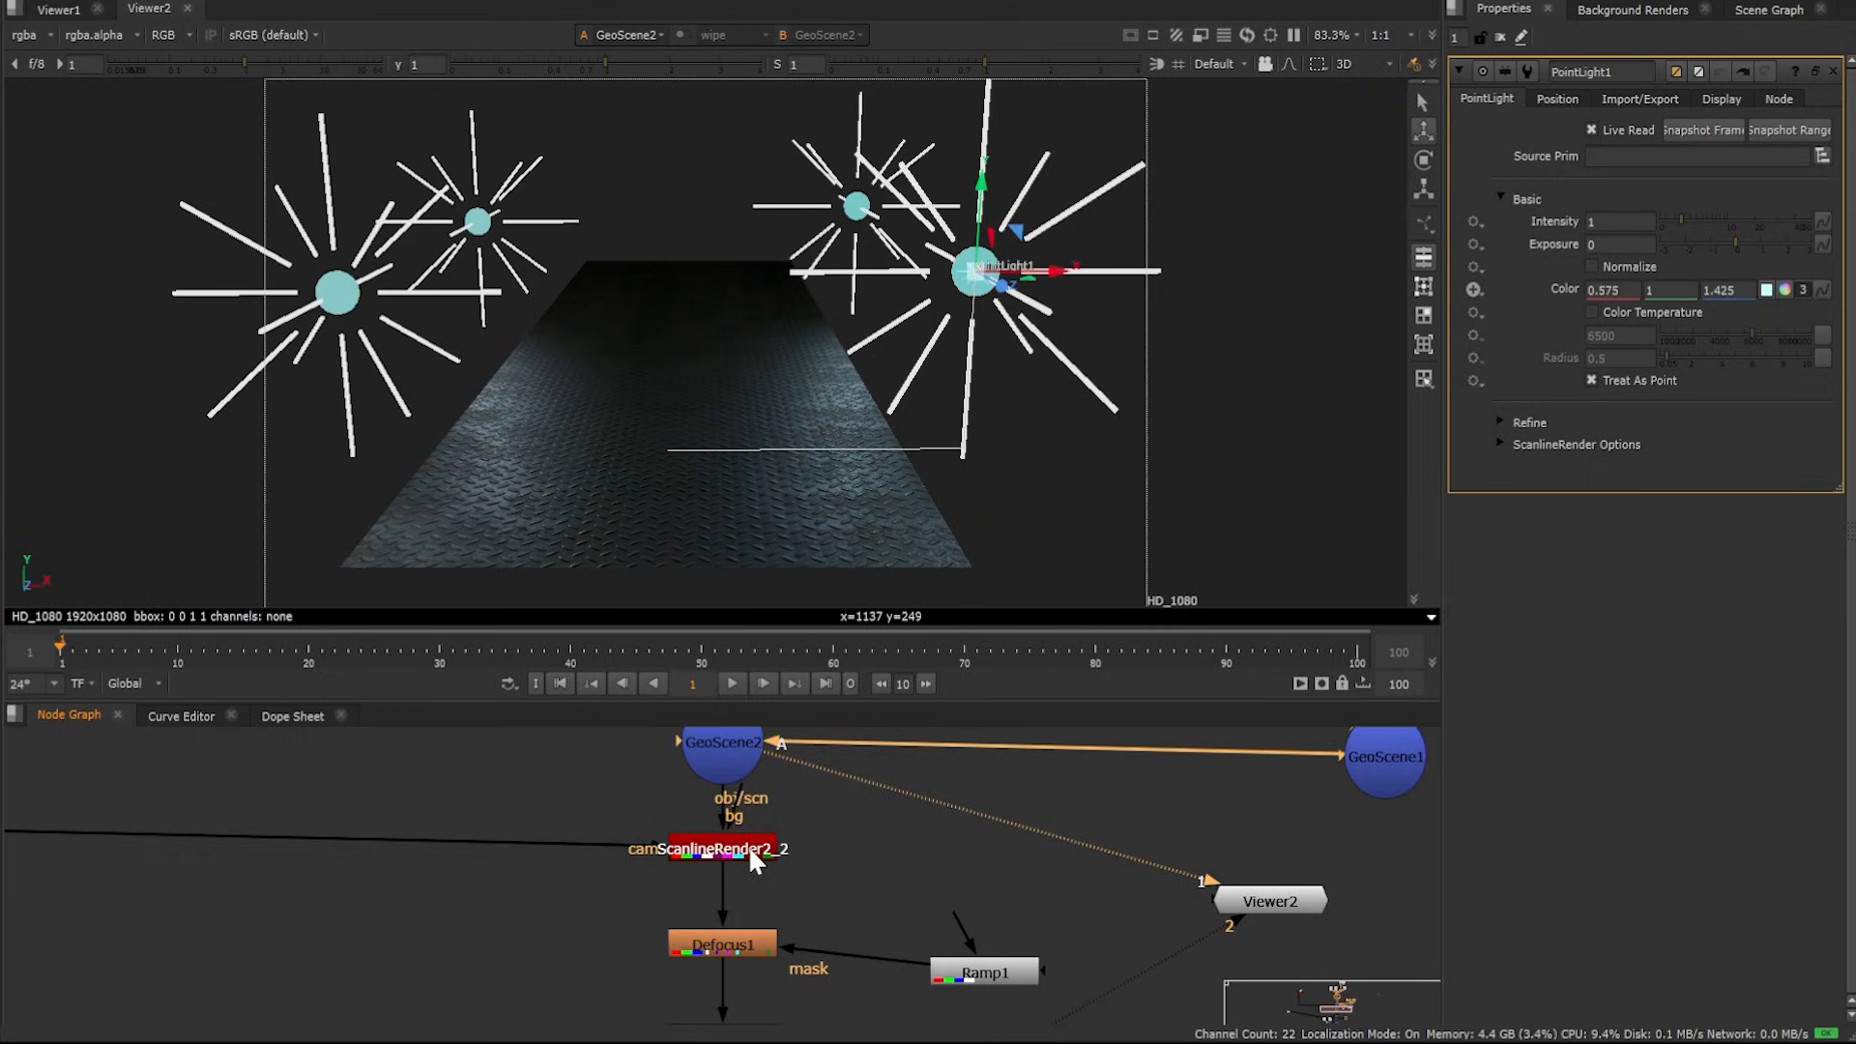
pyautogui.click(754, 860)
pyautogui.press('1')
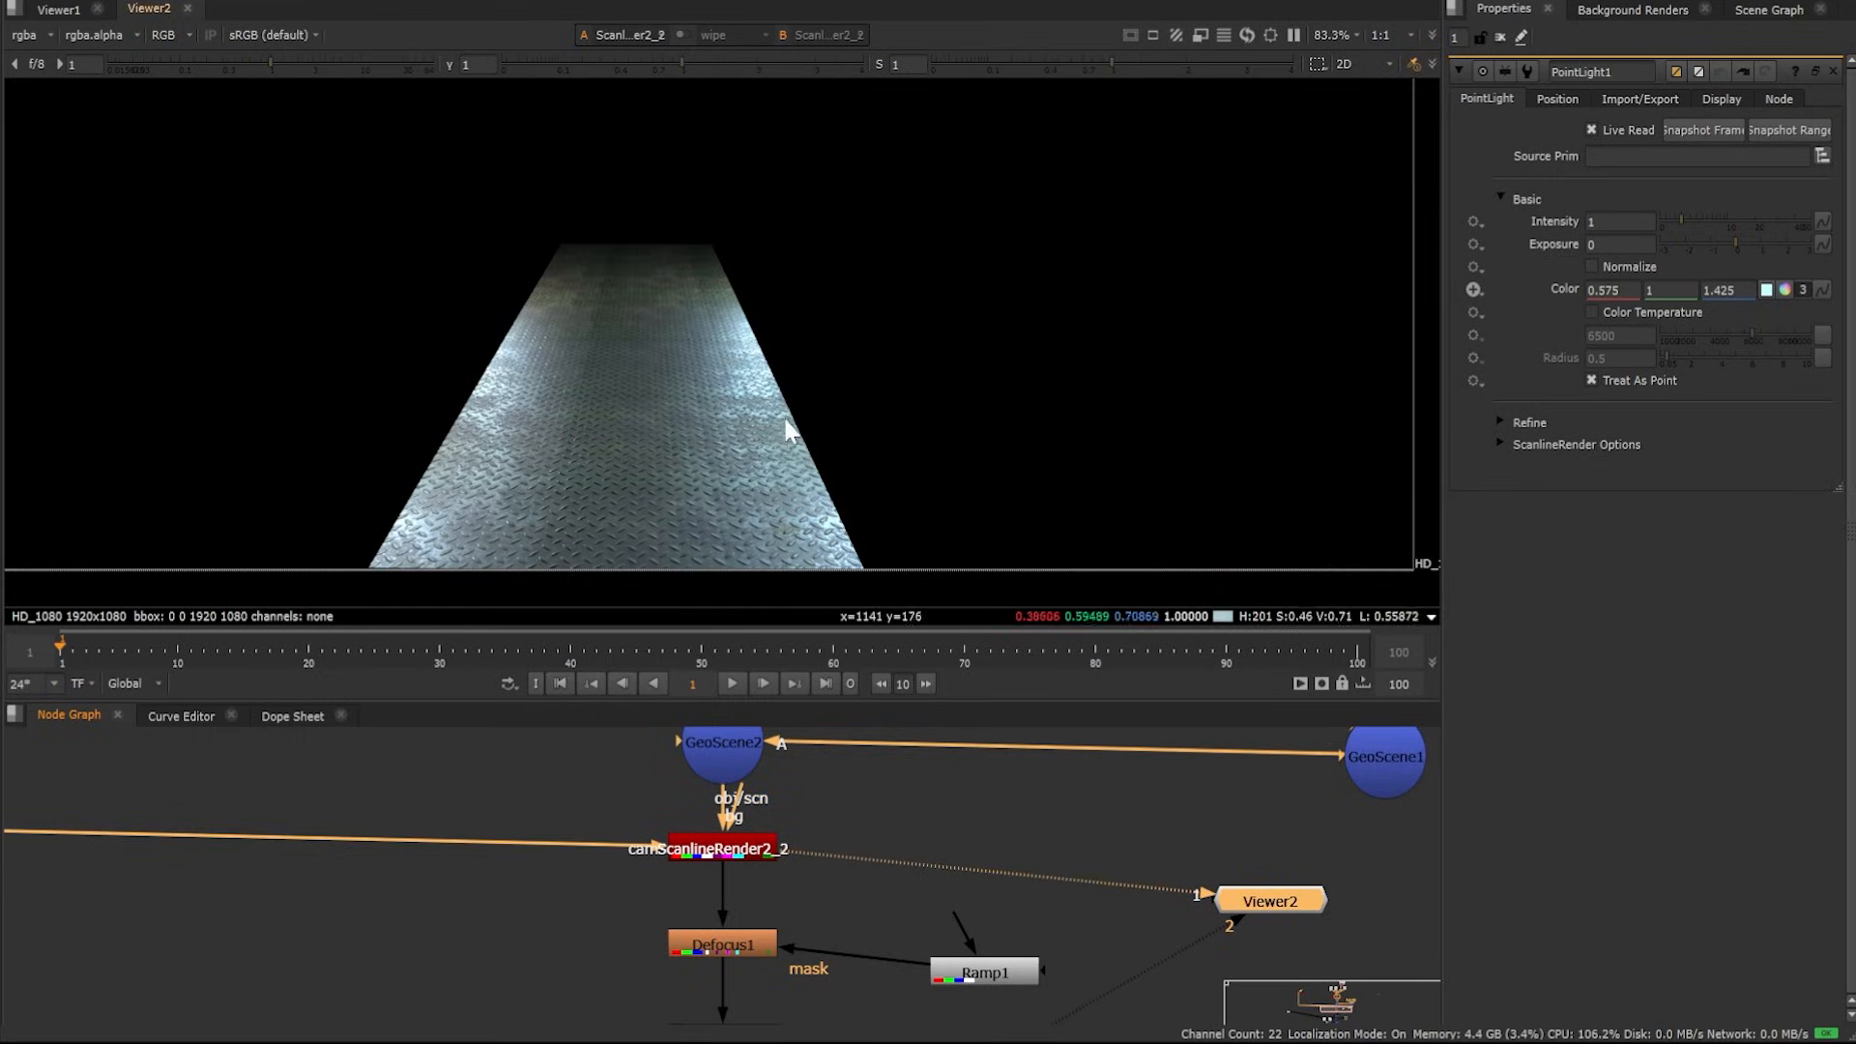
# View the Phong1 node's output in the viewer
pyautogui.moveTo(577, 480); pyautogui.dragTo(664, 478, button='middle')
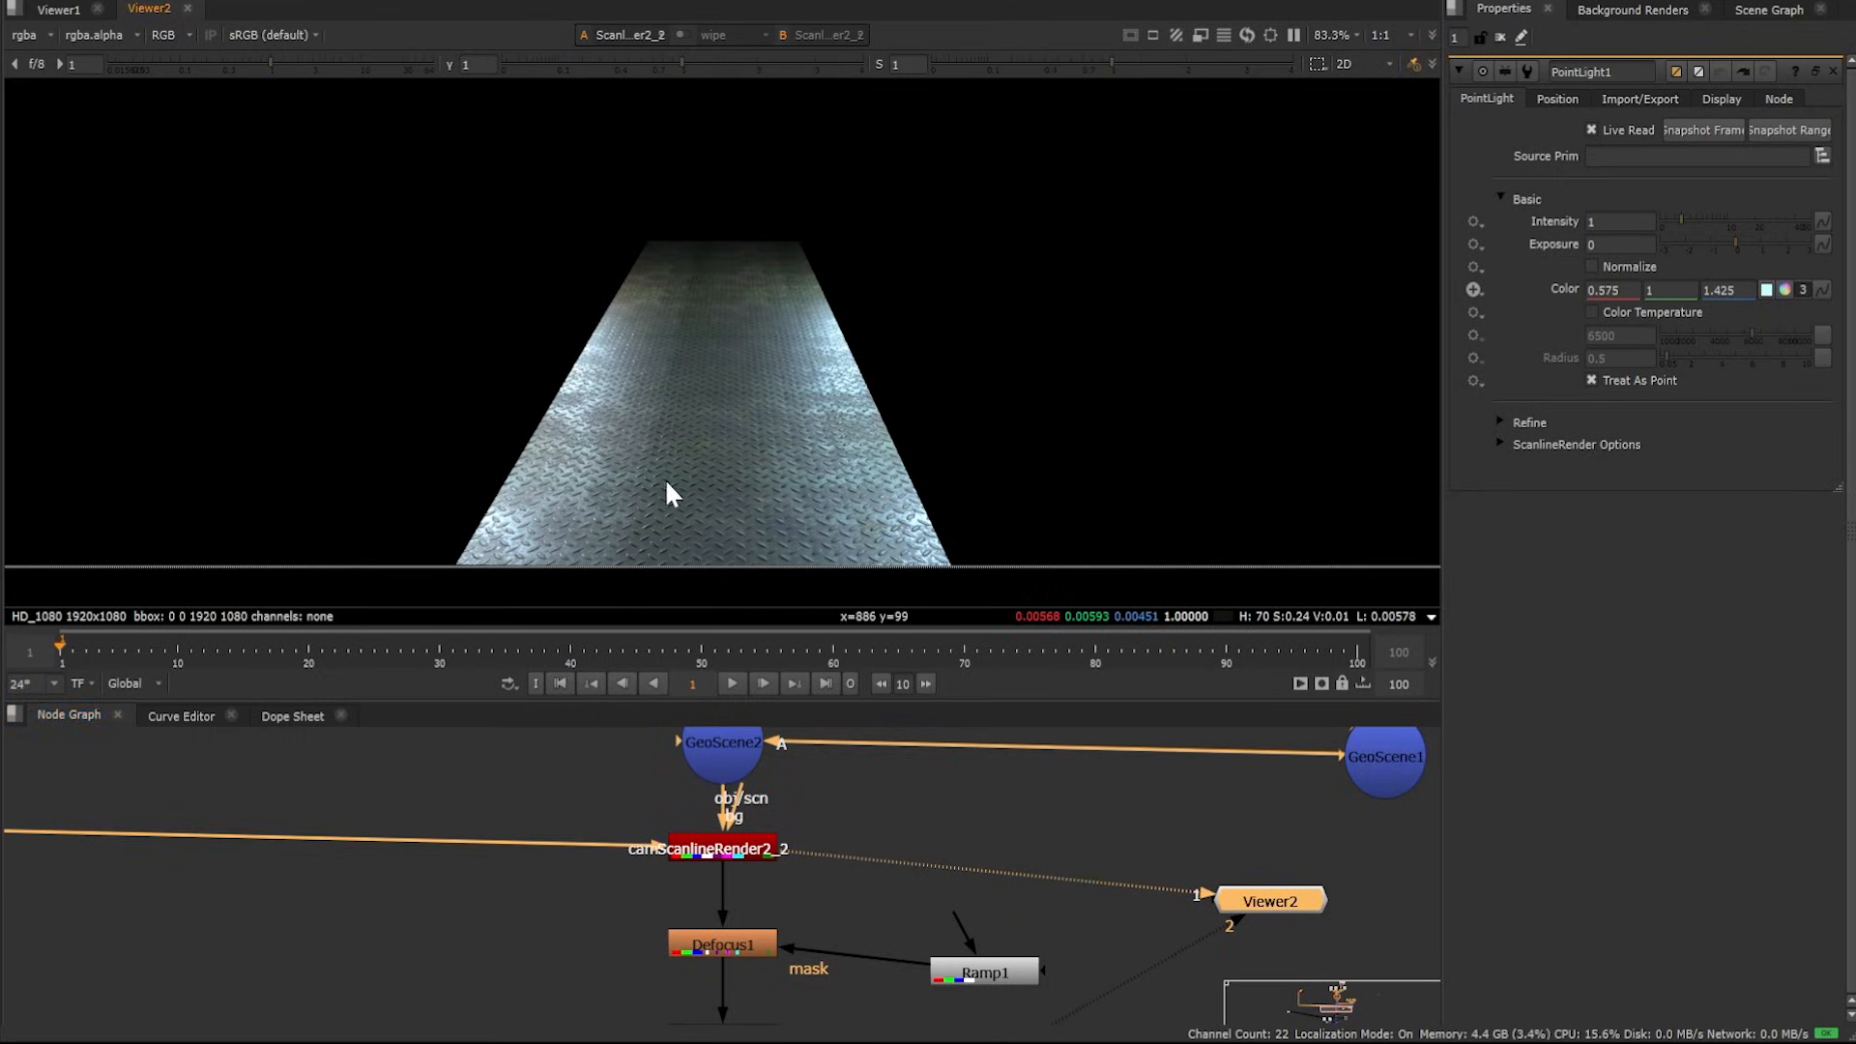
pyautogui.scroll(1, 640, 474)
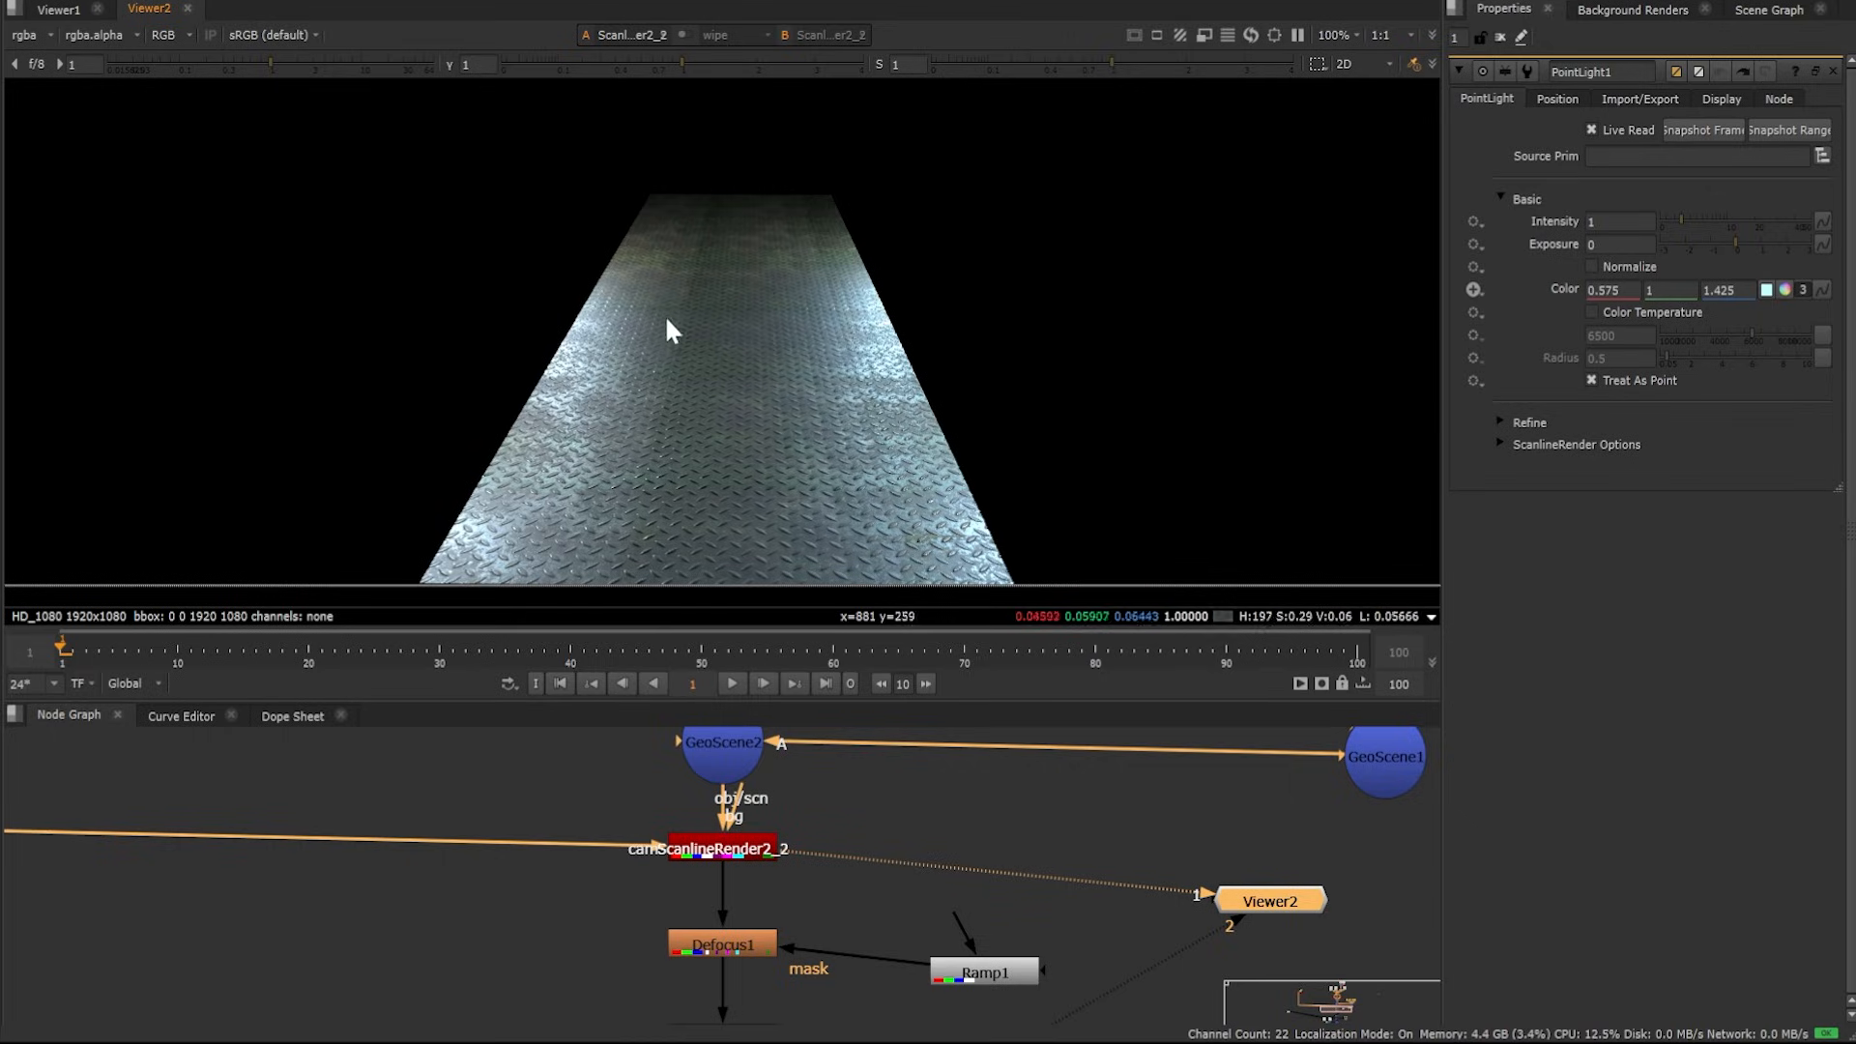
pyautogui.scroll(-2, 1112, 1013)
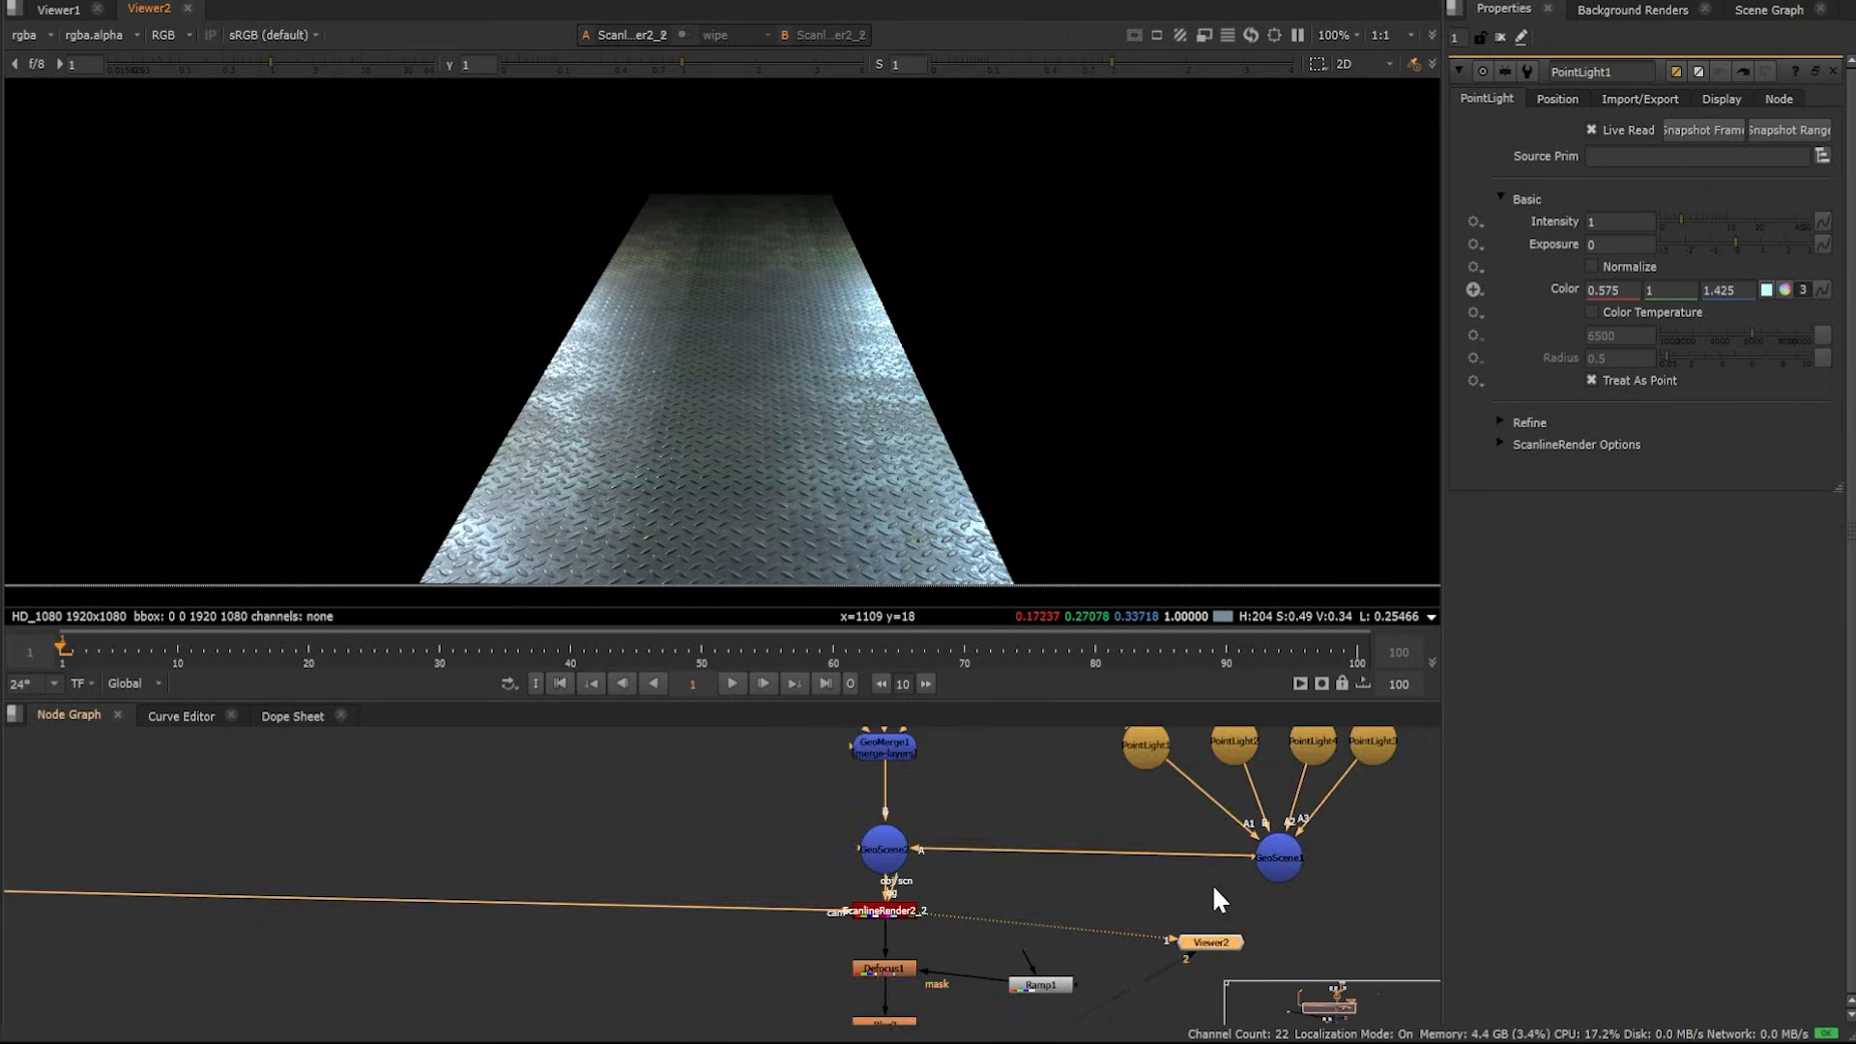
pyautogui.moveTo(1214, 888); pyautogui.dragTo(122, 844, button='middle')
pyautogui.scroll(-5, 939, 868)
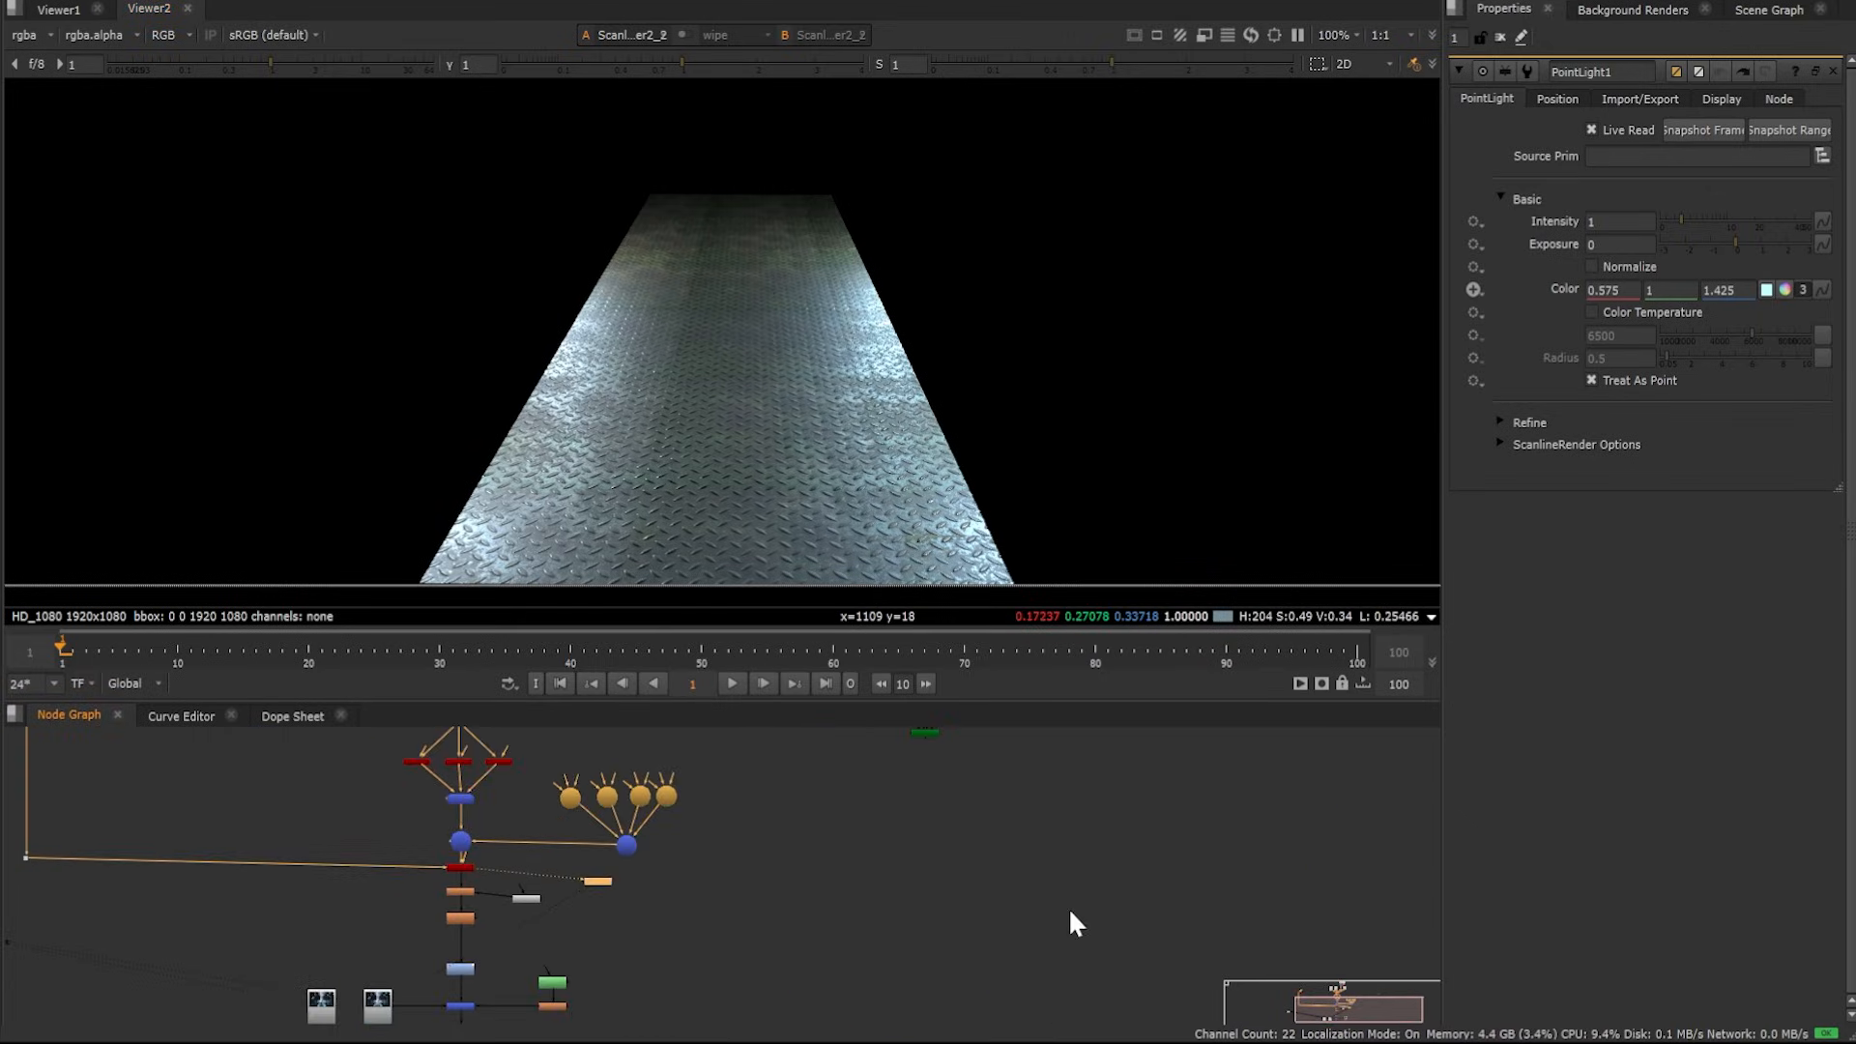
pyautogui.scroll(10, 854, 872)
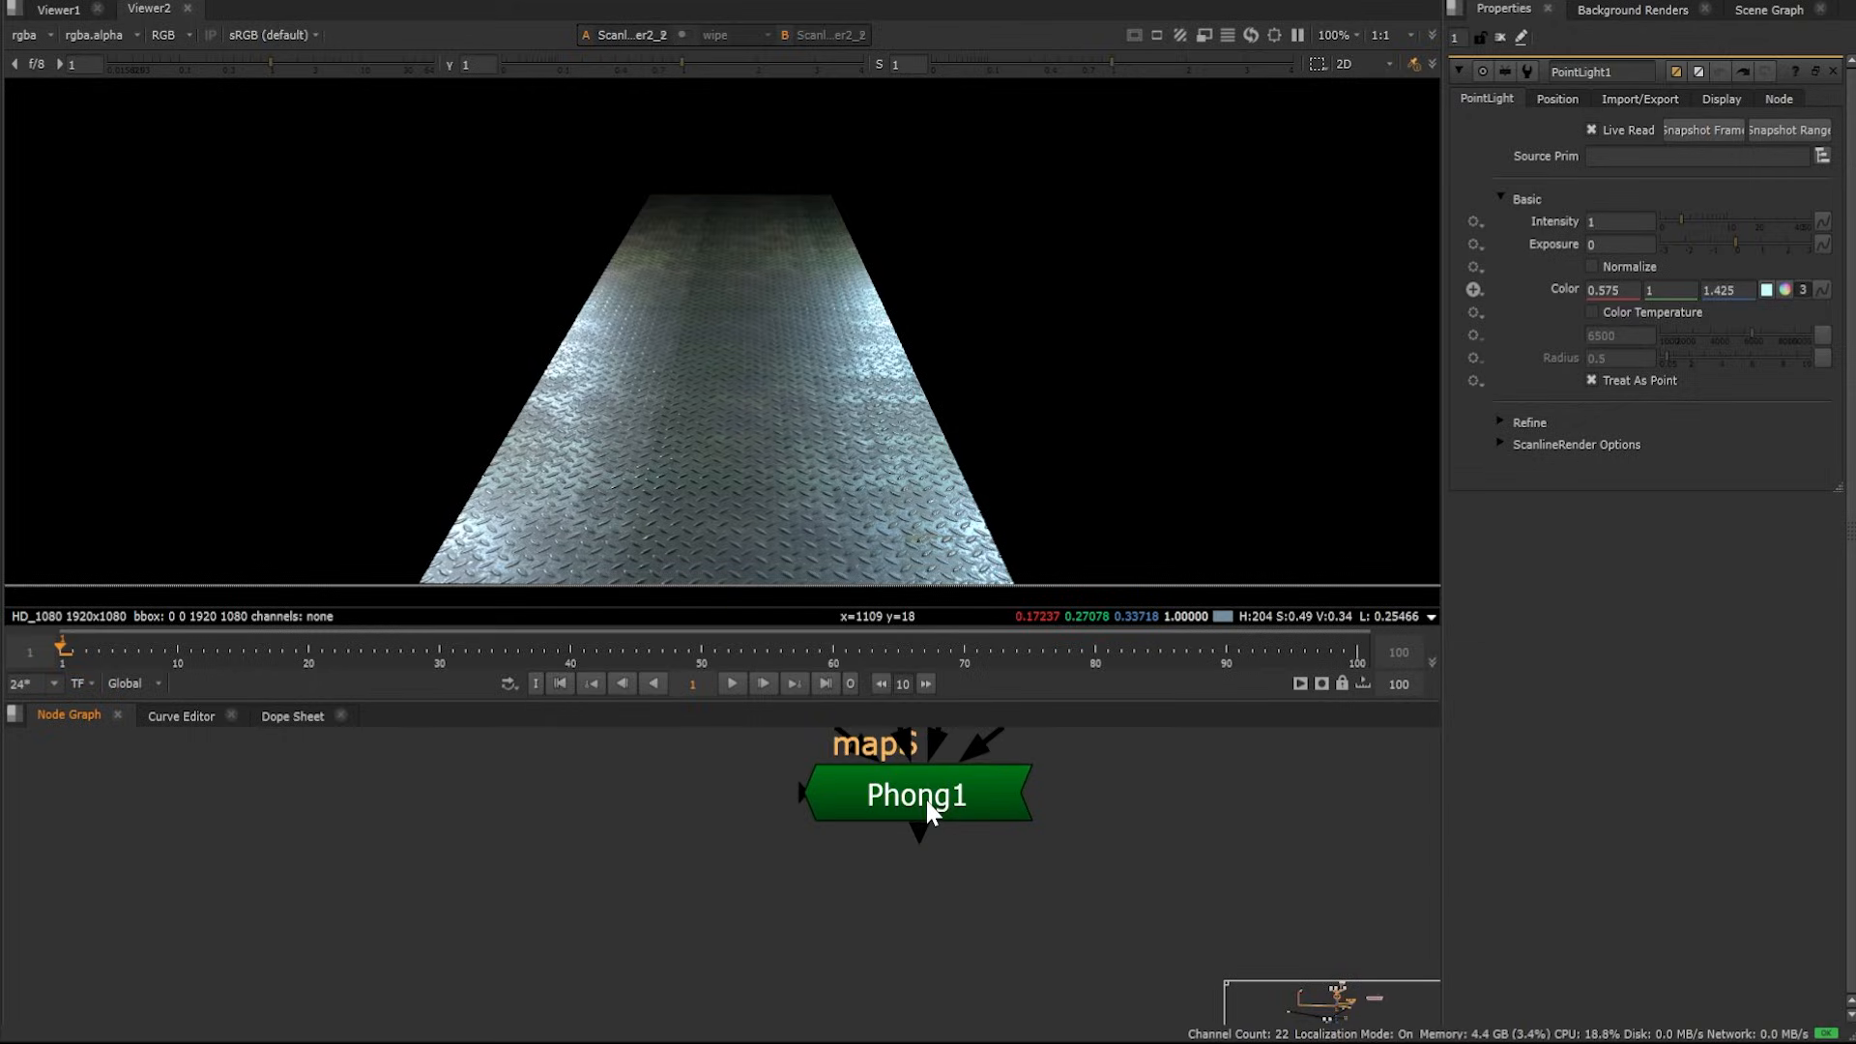
pyautogui.click(927, 803)
pyautogui.press('1')
pyautogui.click(944, 844)
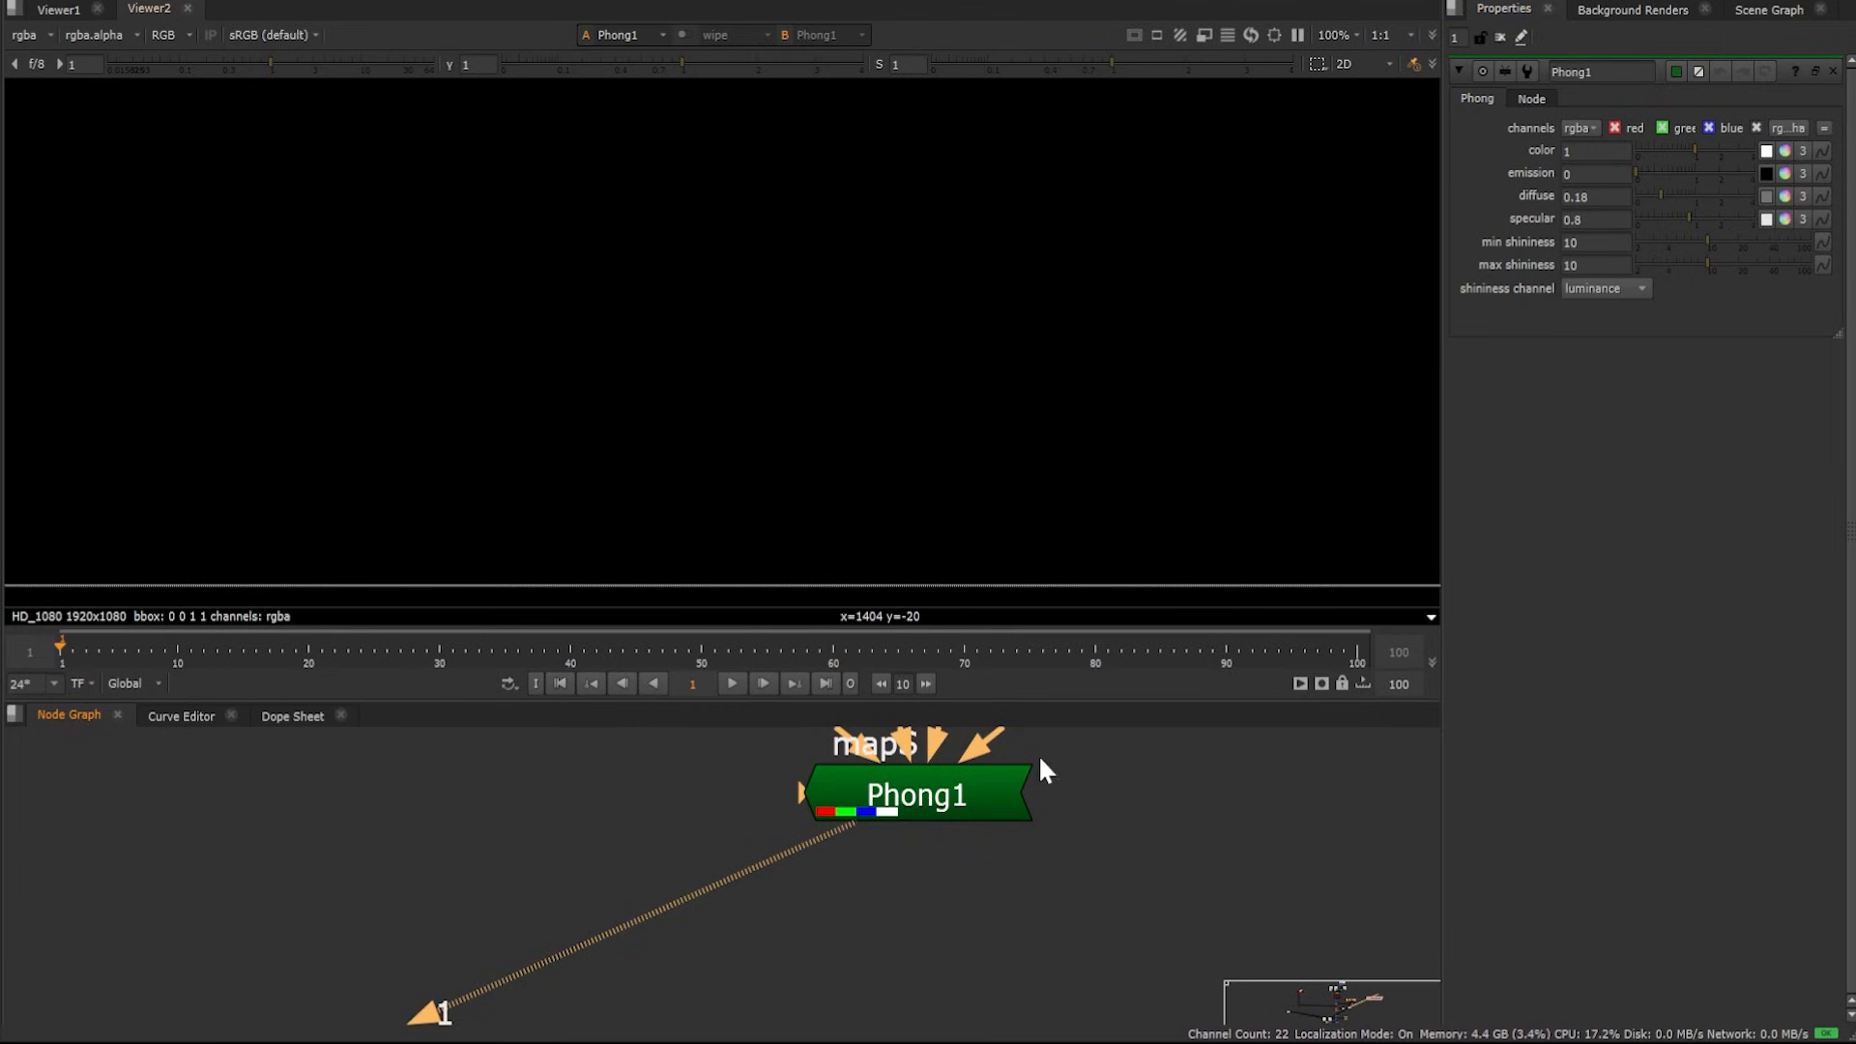
# View the Grade1 node's output in the viewer
pyautogui.scroll(-10, 970, 872)
pyautogui.moveTo(630, 959); pyautogui.dragTo(1043, 701, button='middle')
pyautogui.scroll(3, 918, 799)
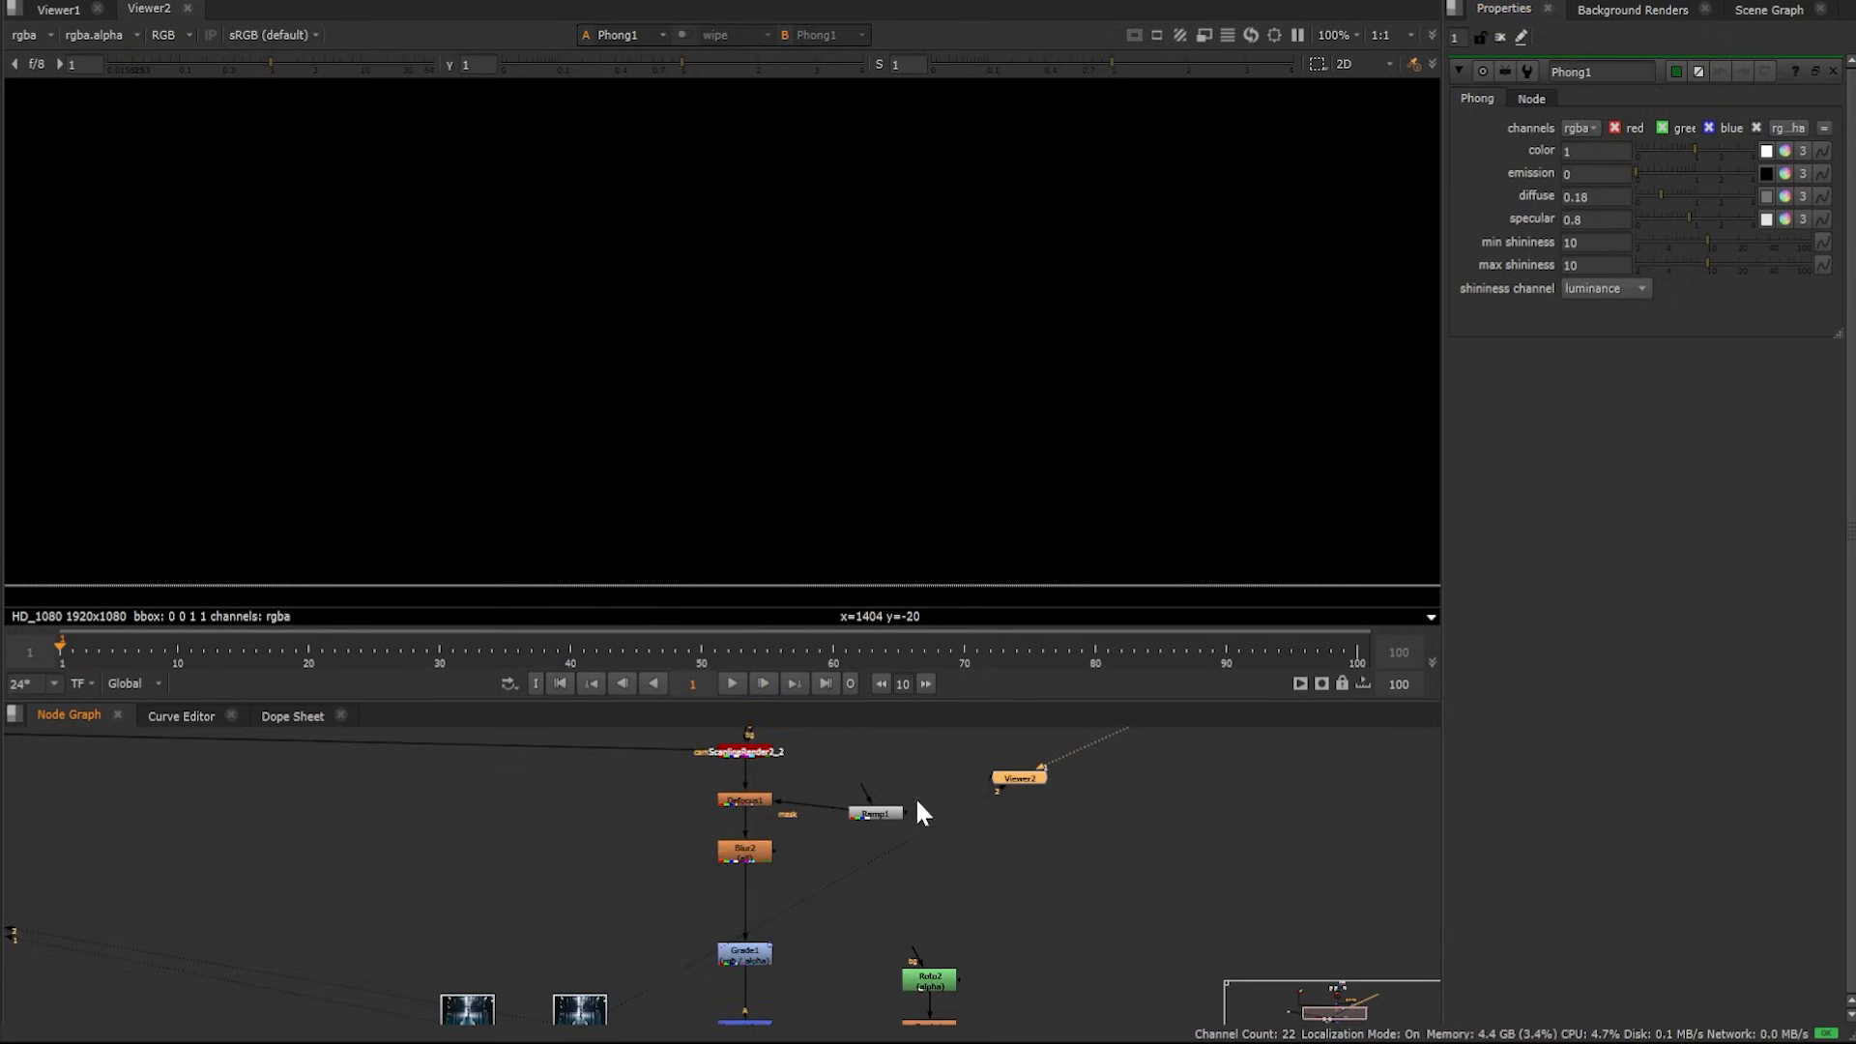
pyautogui.moveTo(788, 942); pyautogui.dragTo(841, 750, button='middle')
pyautogui.click(802, 761)
pyautogui.press('1')
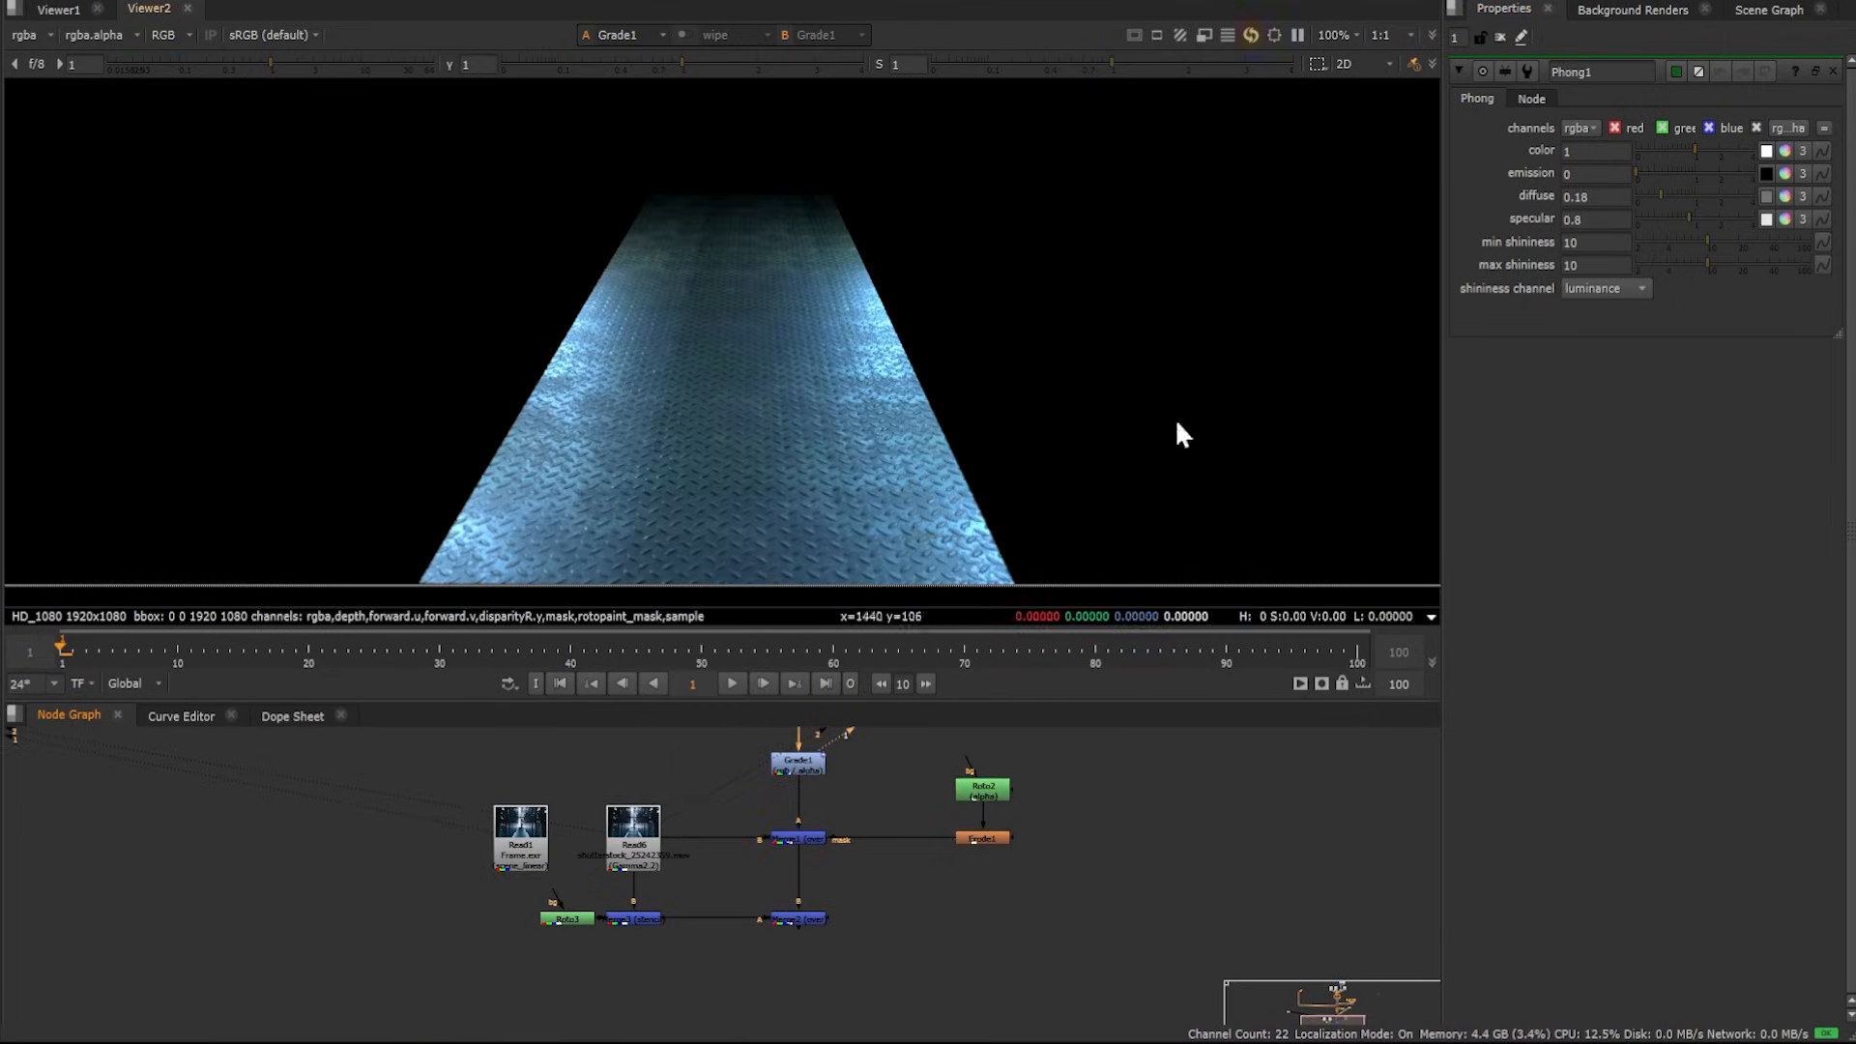
# View the Merge1 and Merge2 composite outputs in the viewer
pyautogui.scroll(2, 855, 864)
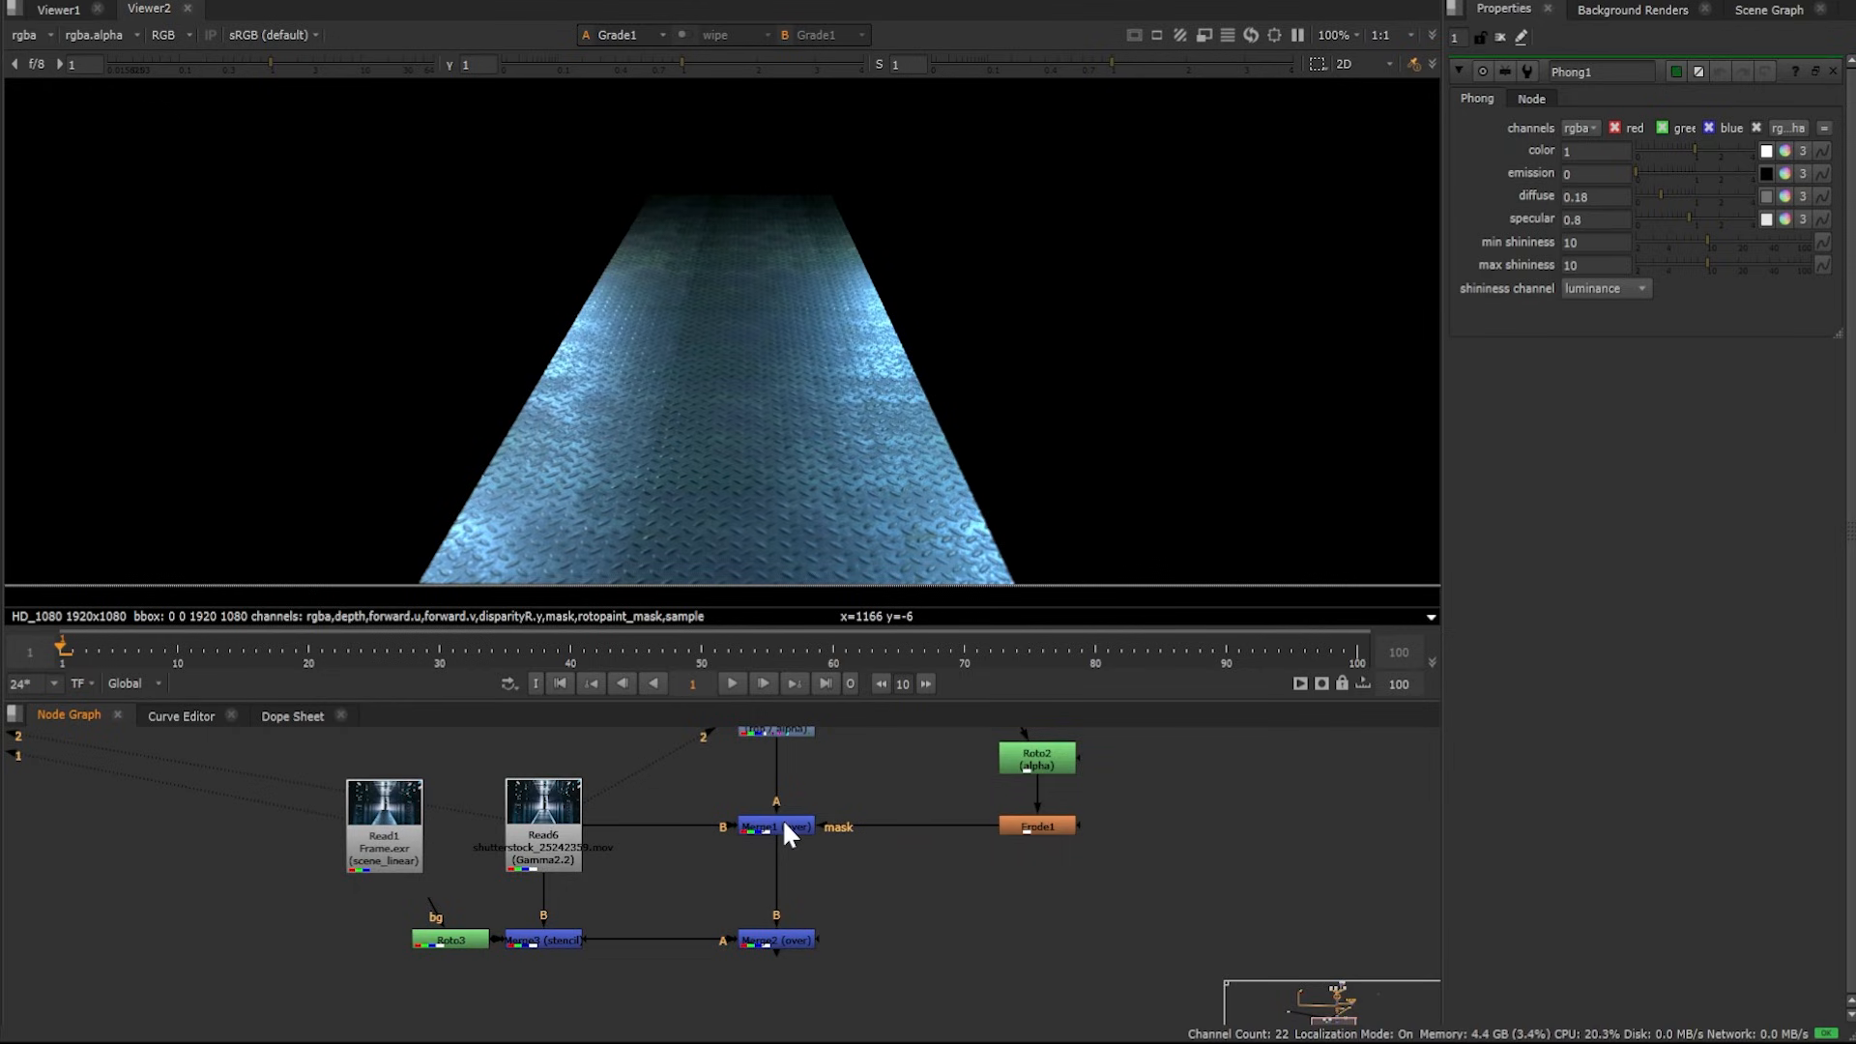
pyautogui.click(779, 823)
pyautogui.press('1')
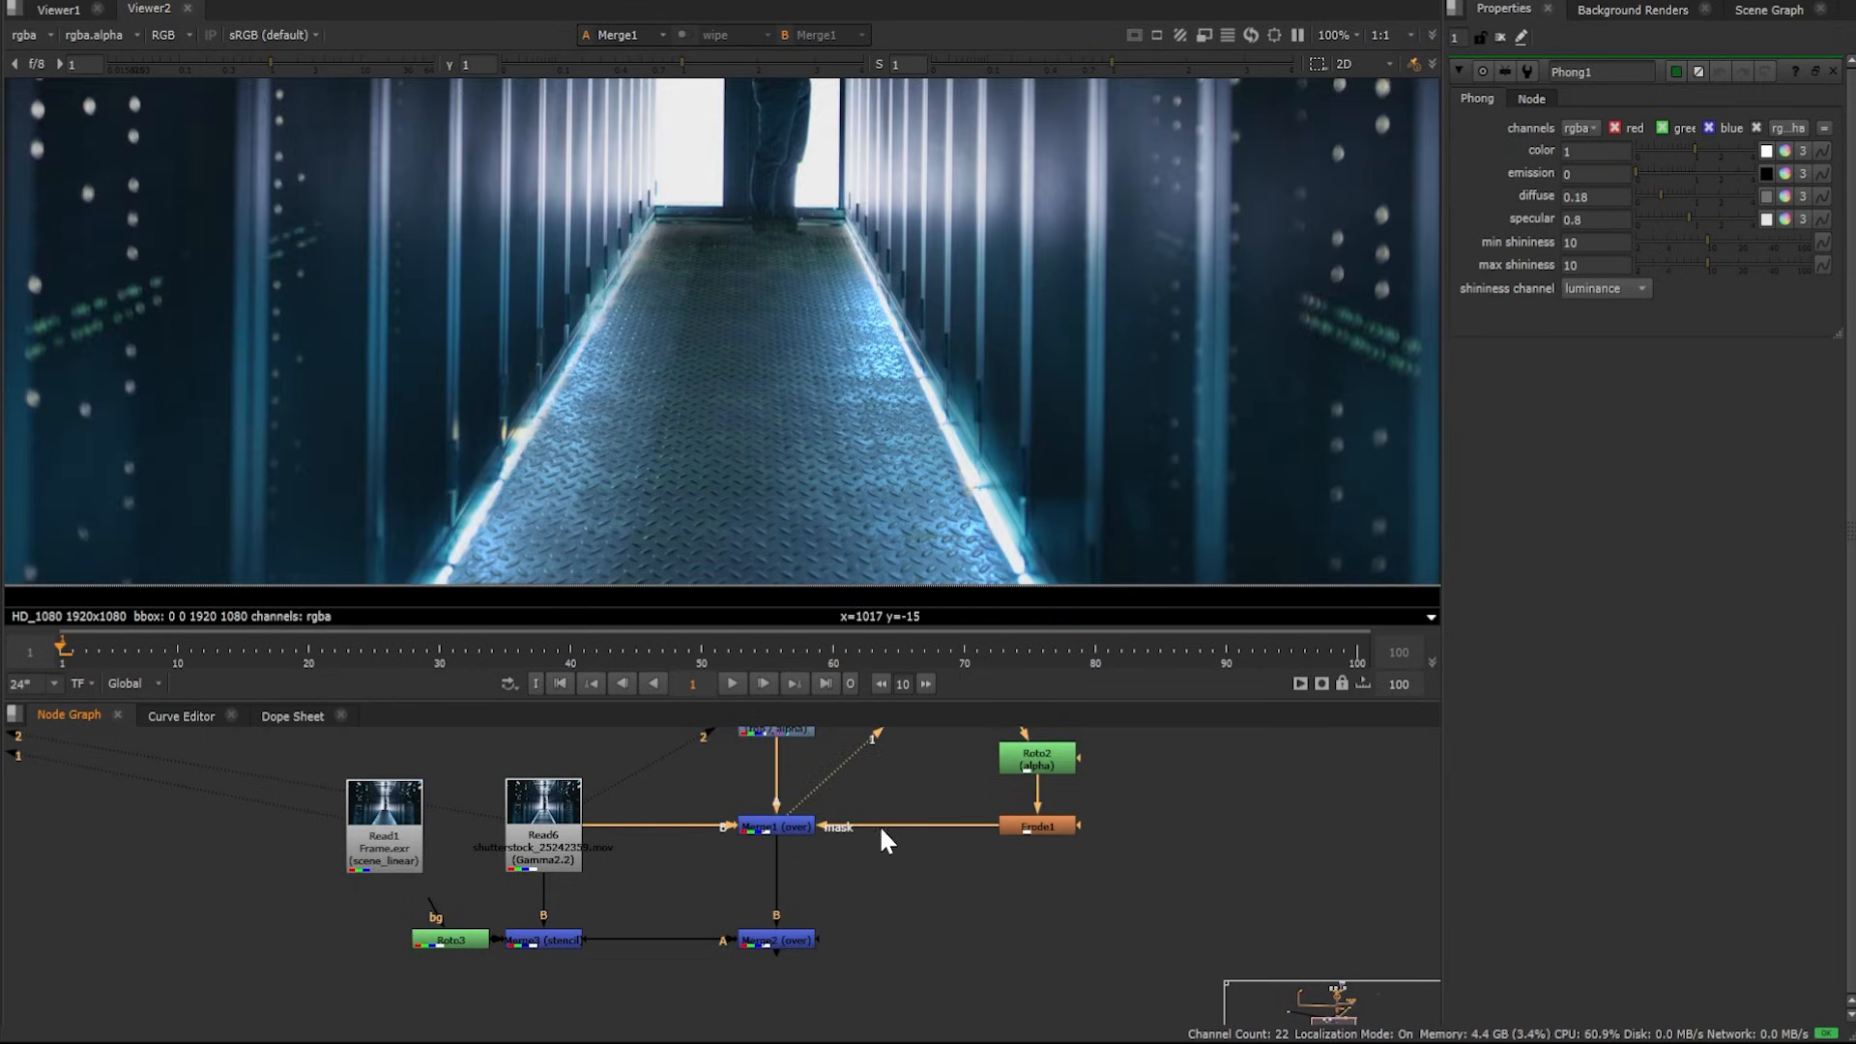
pyautogui.moveTo(839, 942); pyautogui.dragTo(839, 880, button='middle')
pyautogui.click(780, 872)
pyautogui.press('1')
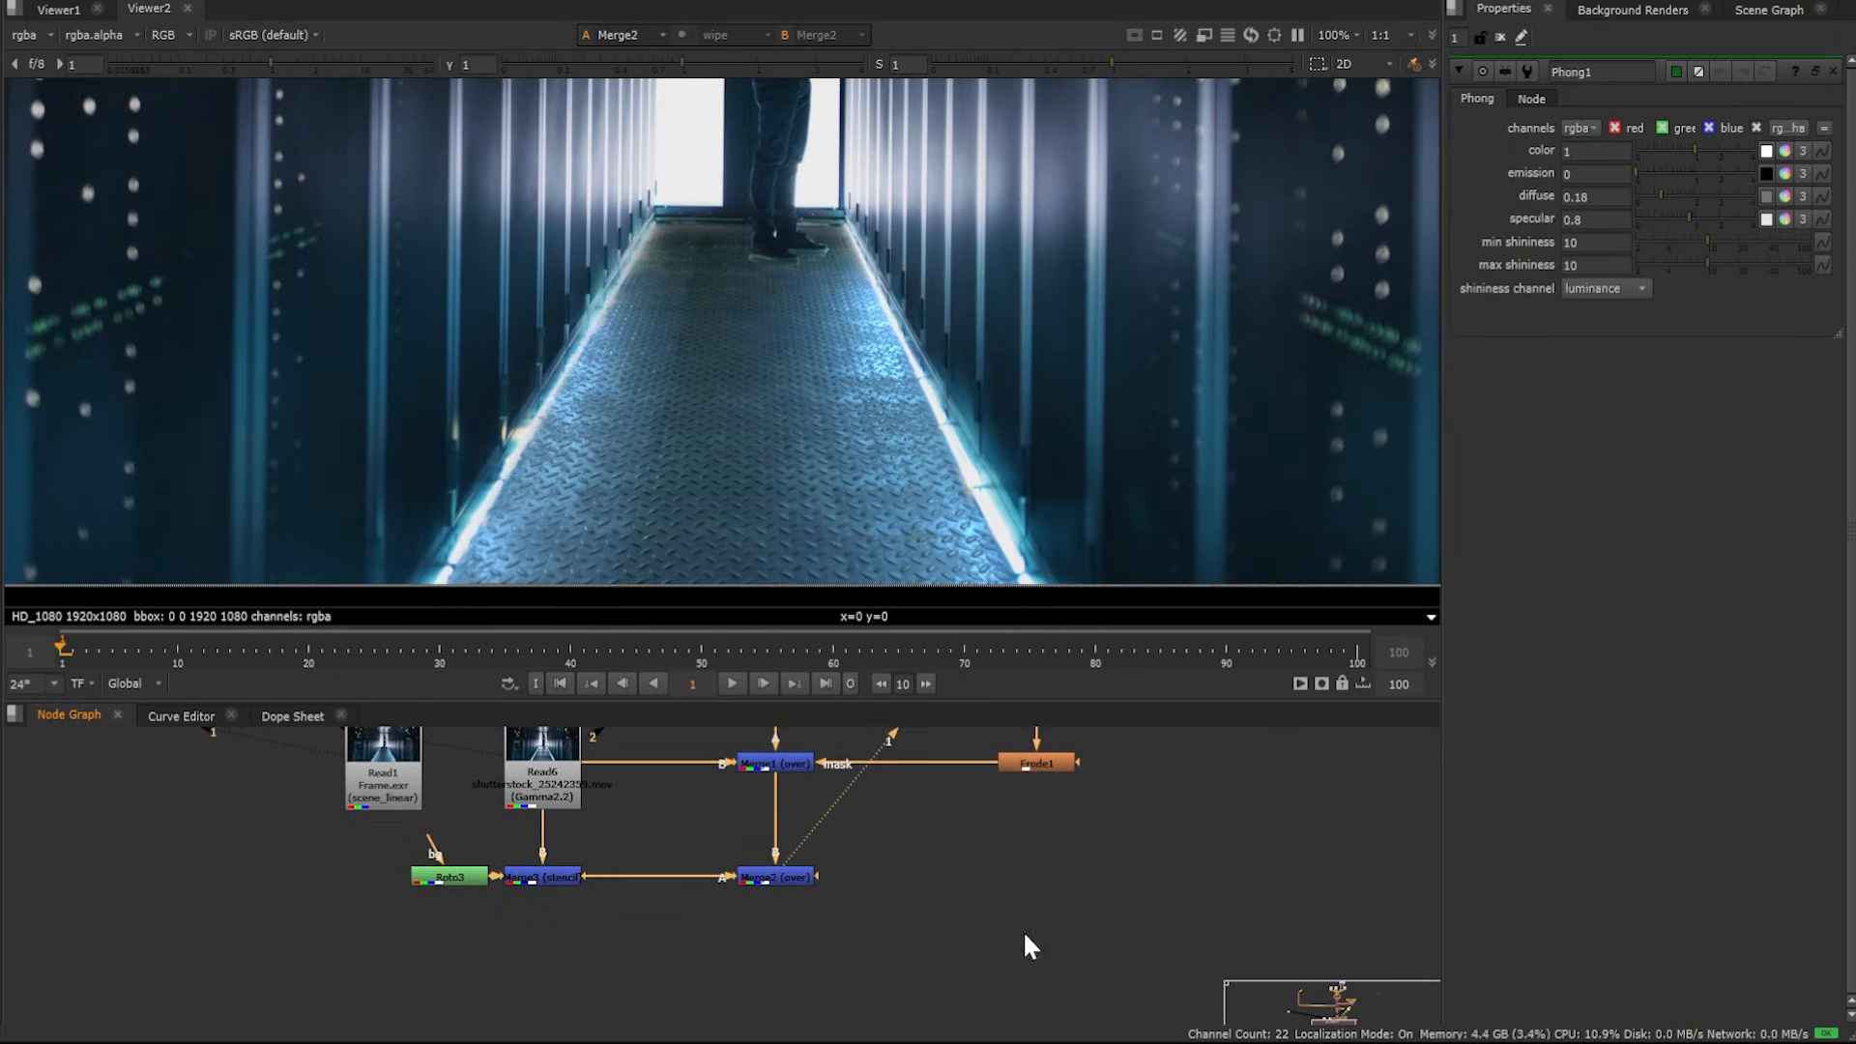
pyautogui.scroll(-3, 495, 335)
pyautogui.moveTo(717, 275); pyautogui.dragTo(799, 357, button='middle')
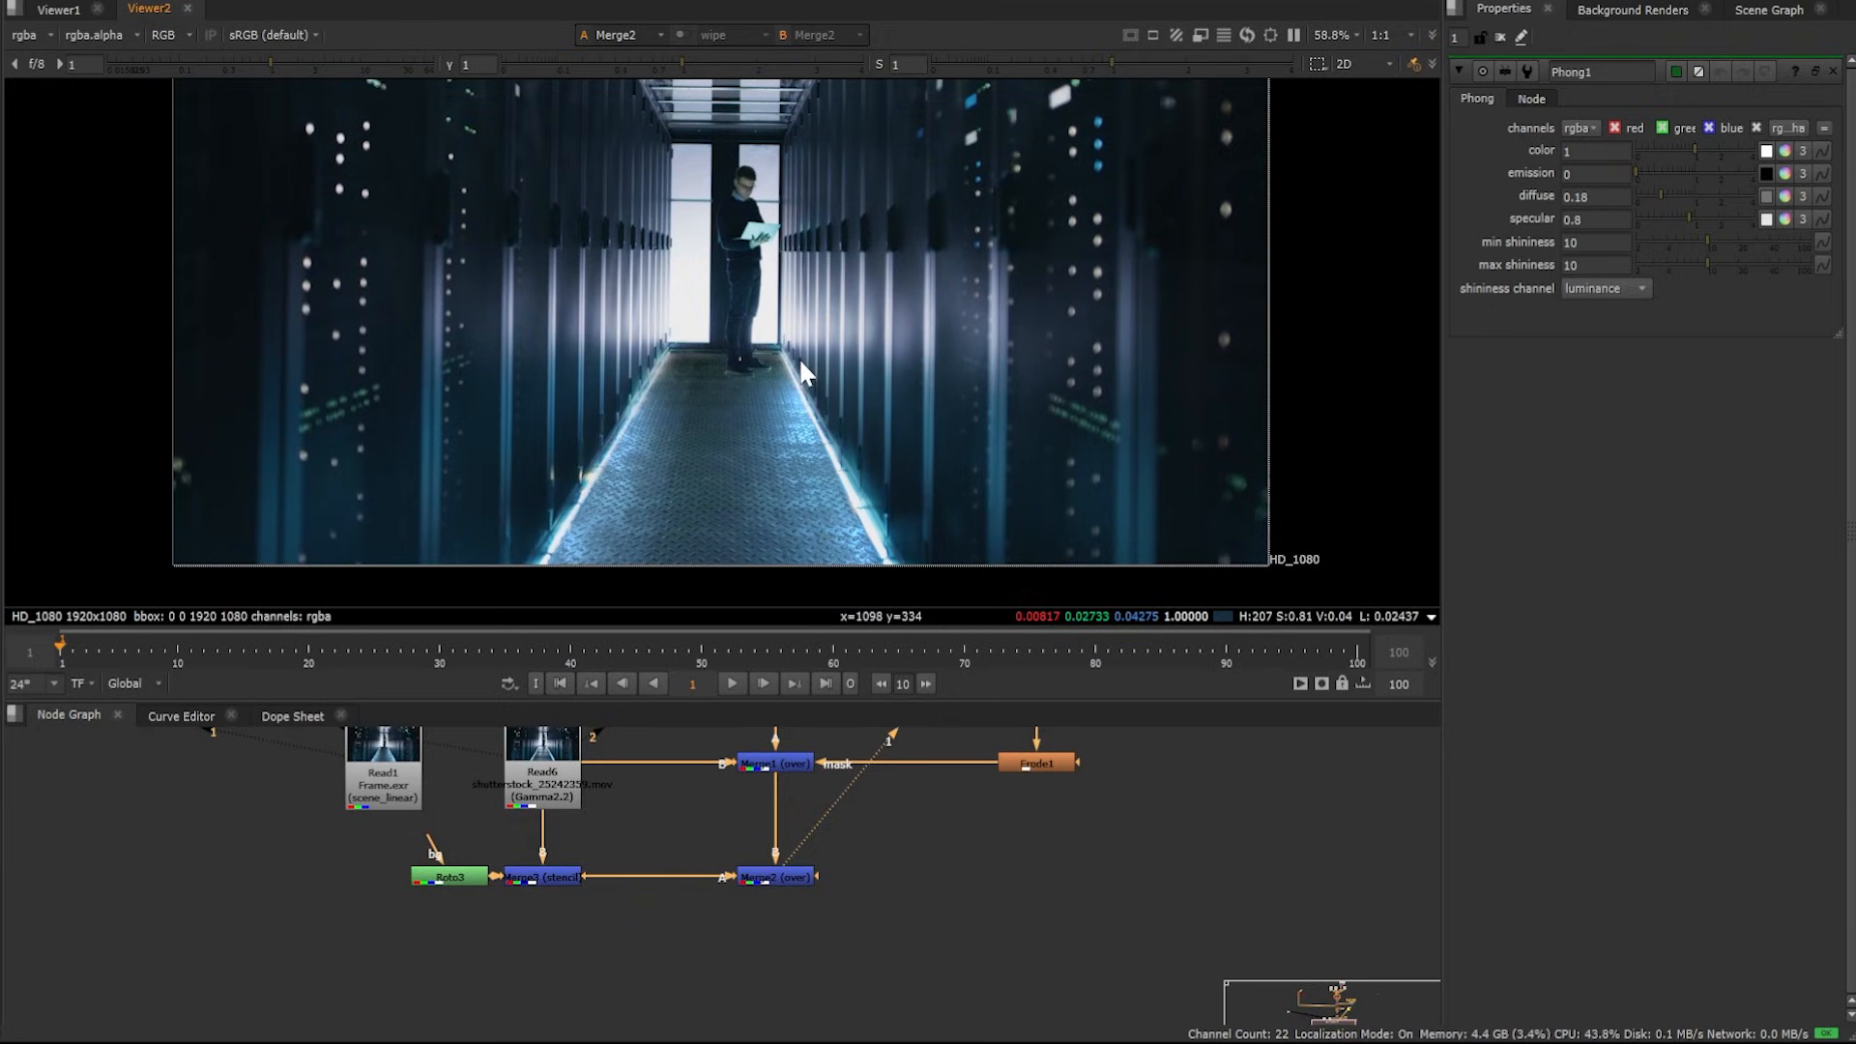
# Navigate back up the node graph and select MtlXStandardSurface2
pyautogui.moveTo(918, 785); pyautogui.dragTo(937, 918, button='middle')
pyautogui.moveTo(928, 727)
pyautogui.mouseDown(button='middle')
pyautogui.moveTo(941, 932)
pyautogui.moveTo(966, 954)
pyautogui.mouseUp(button='middle')
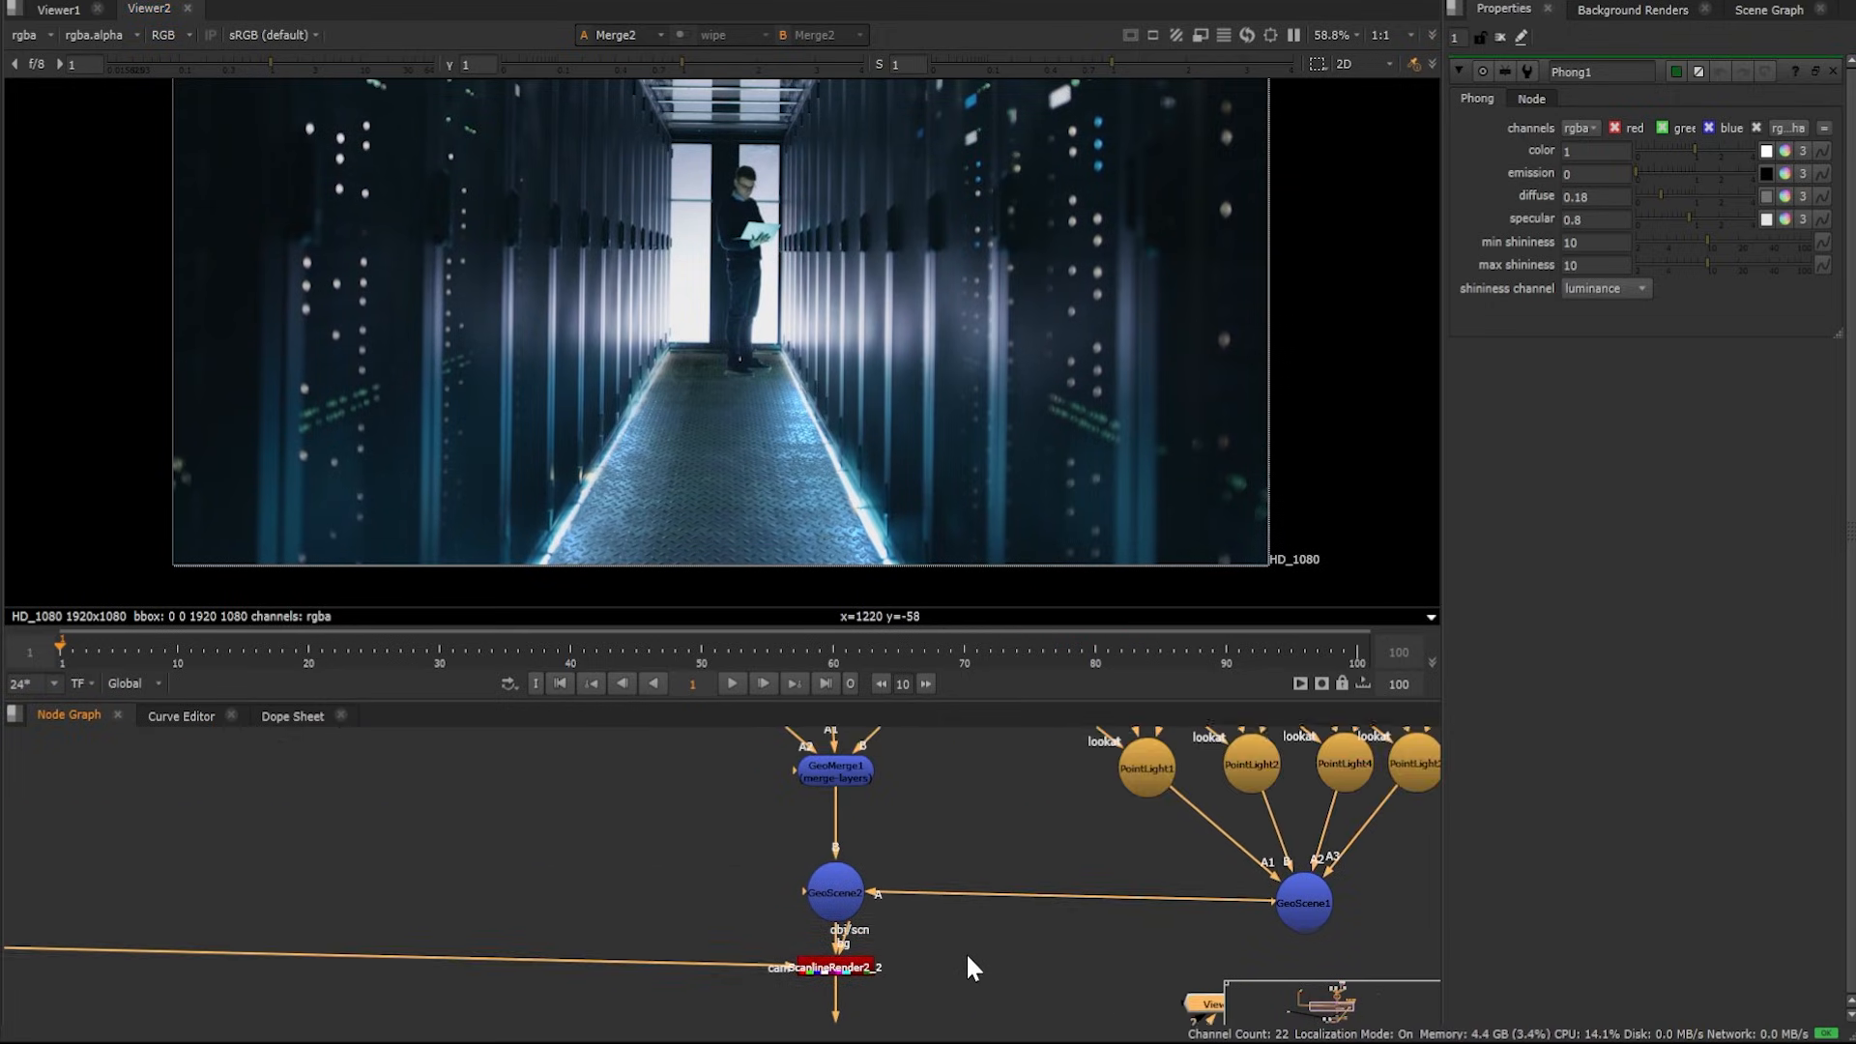
pyautogui.moveTo(944, 758); pyautogui.dragTo(954, 903, button='middle')
pyautogui.moveTo(948, 728); pyautogui.dragTo(978, 953, button='middle')
pyautogui.scroll(5, 902, 891)
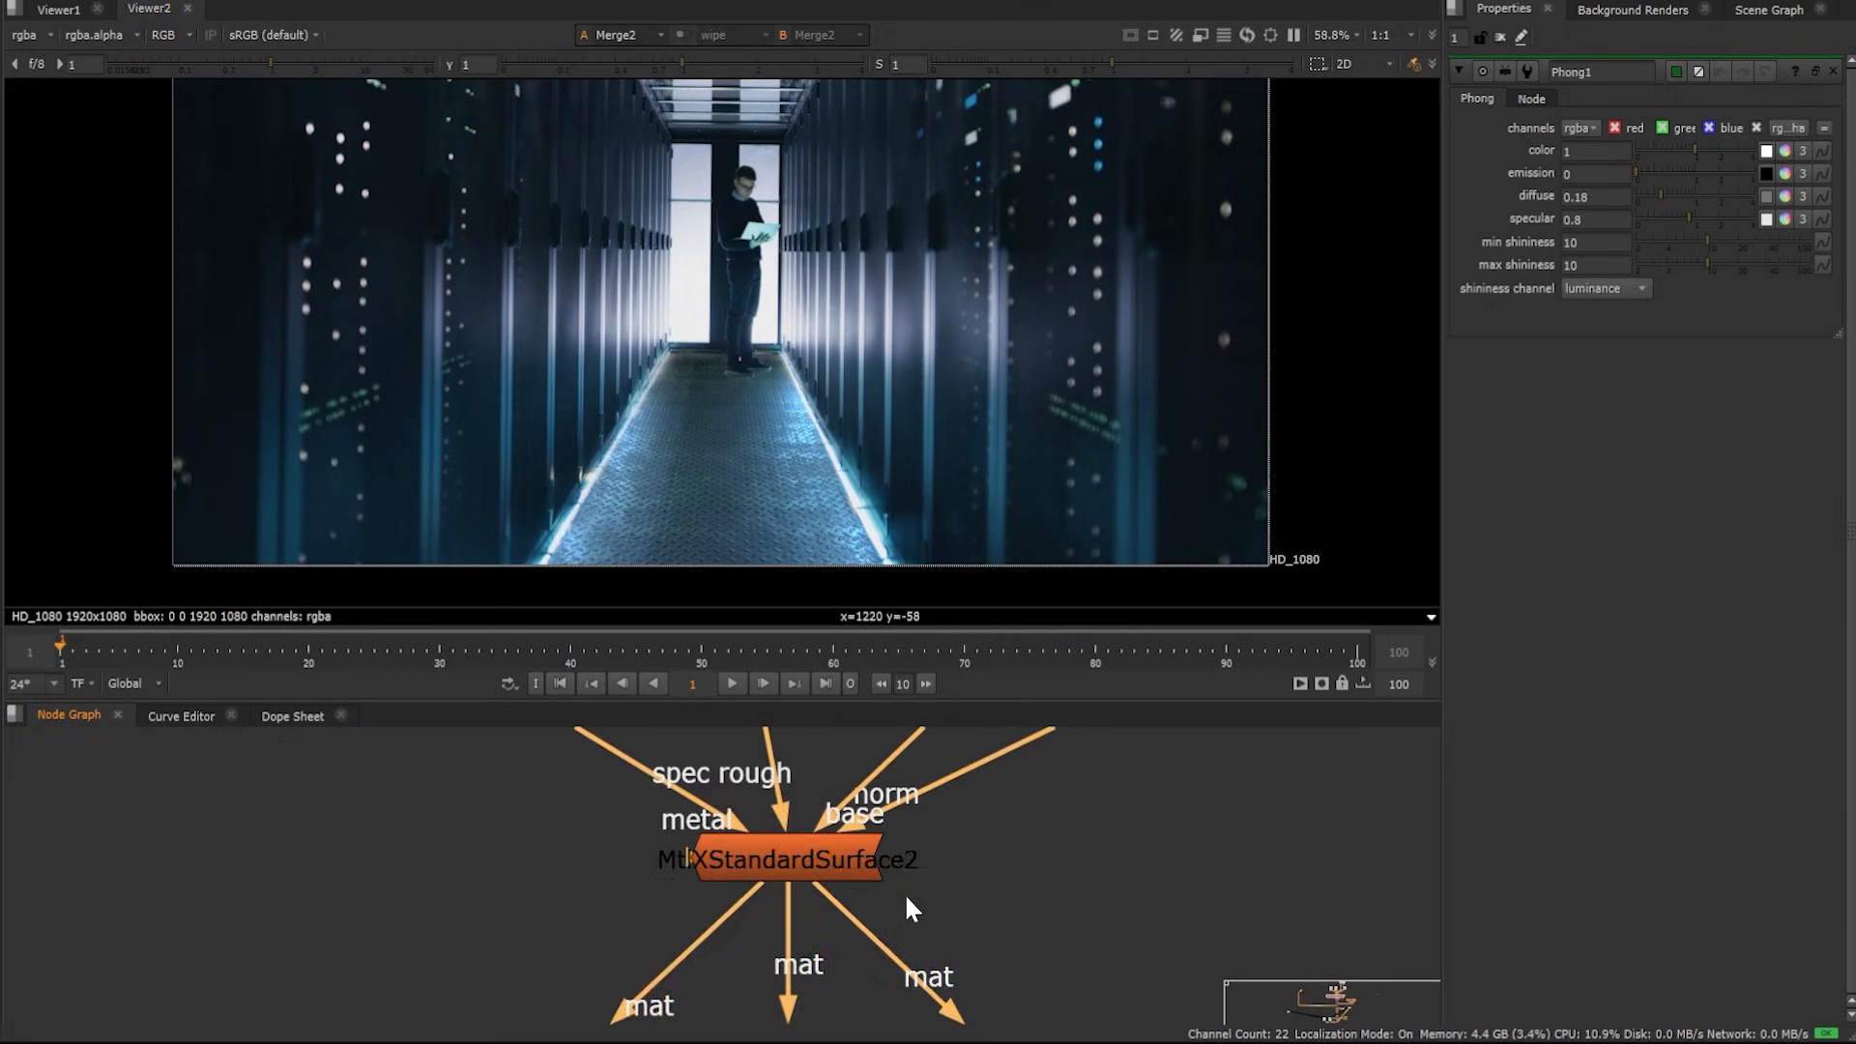
pyautogui.click(807, 865)
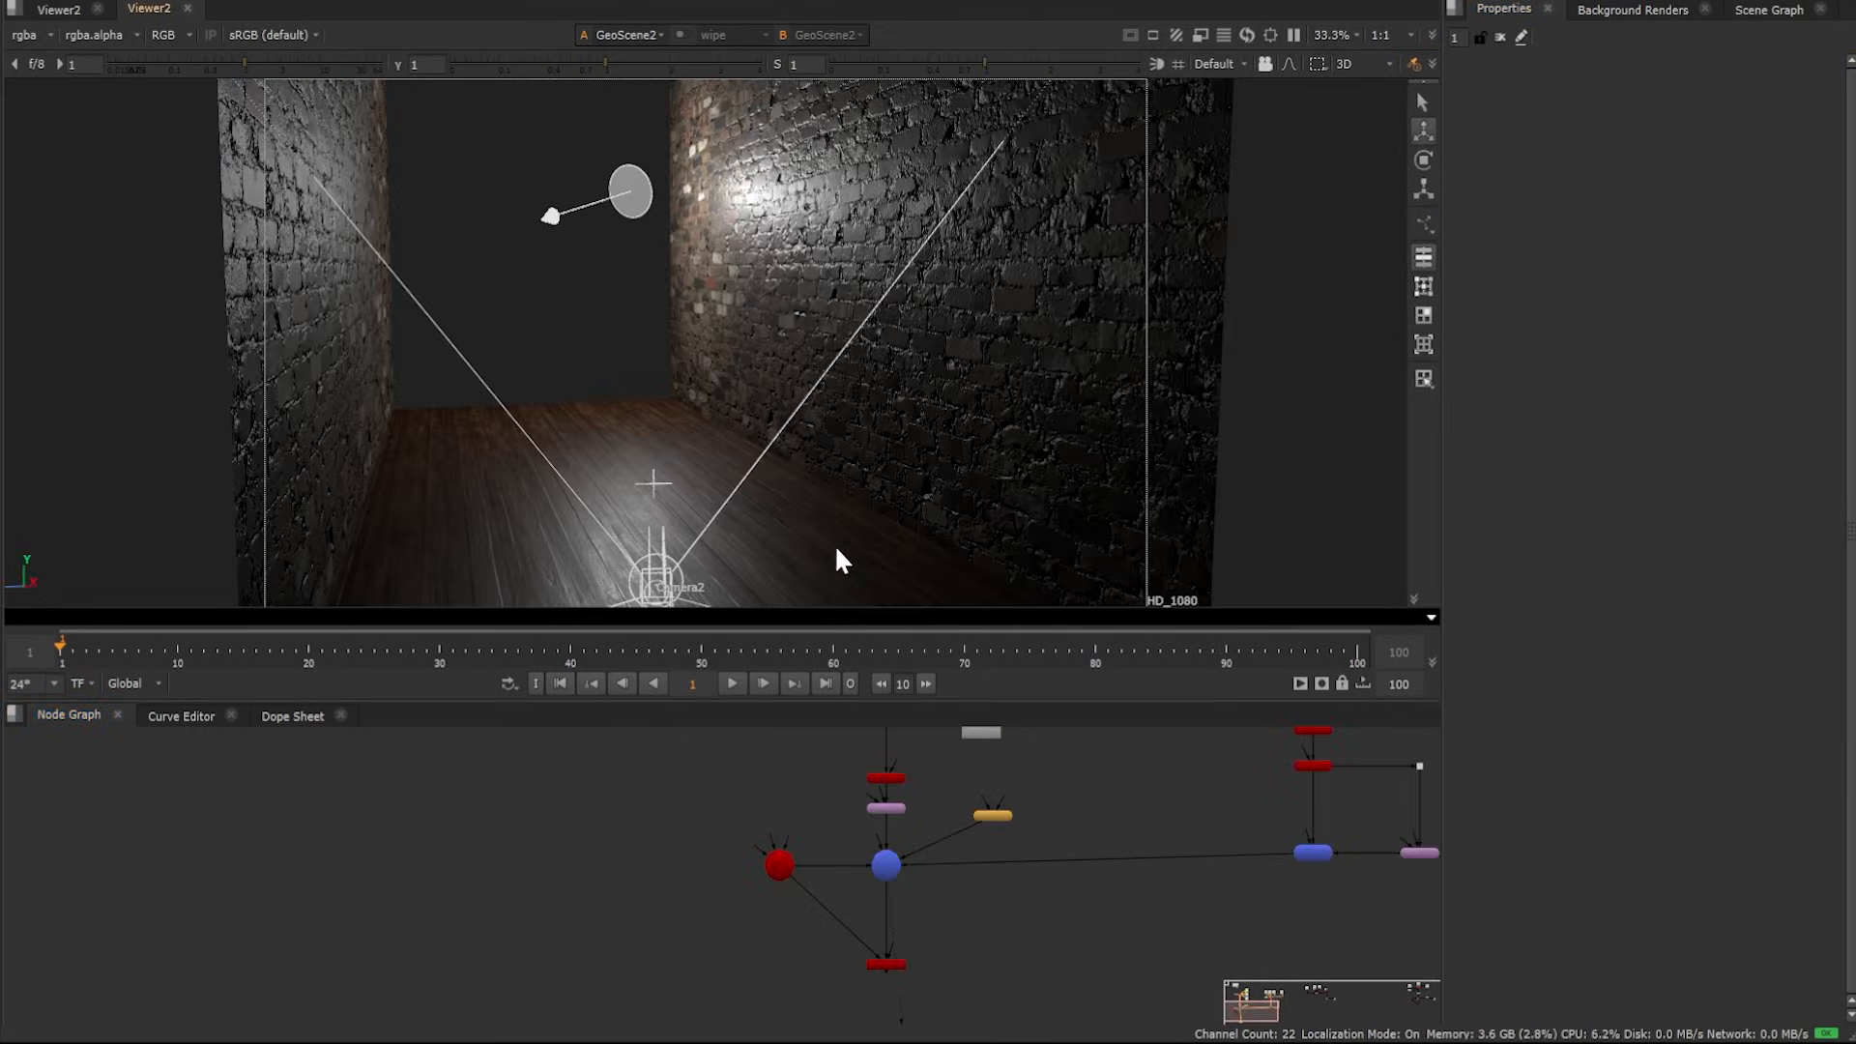
# Open MtlXStandardSurface3's properties for the brick wall and set its Coat to 0
pyautogui.scroll(3, 765, 336)
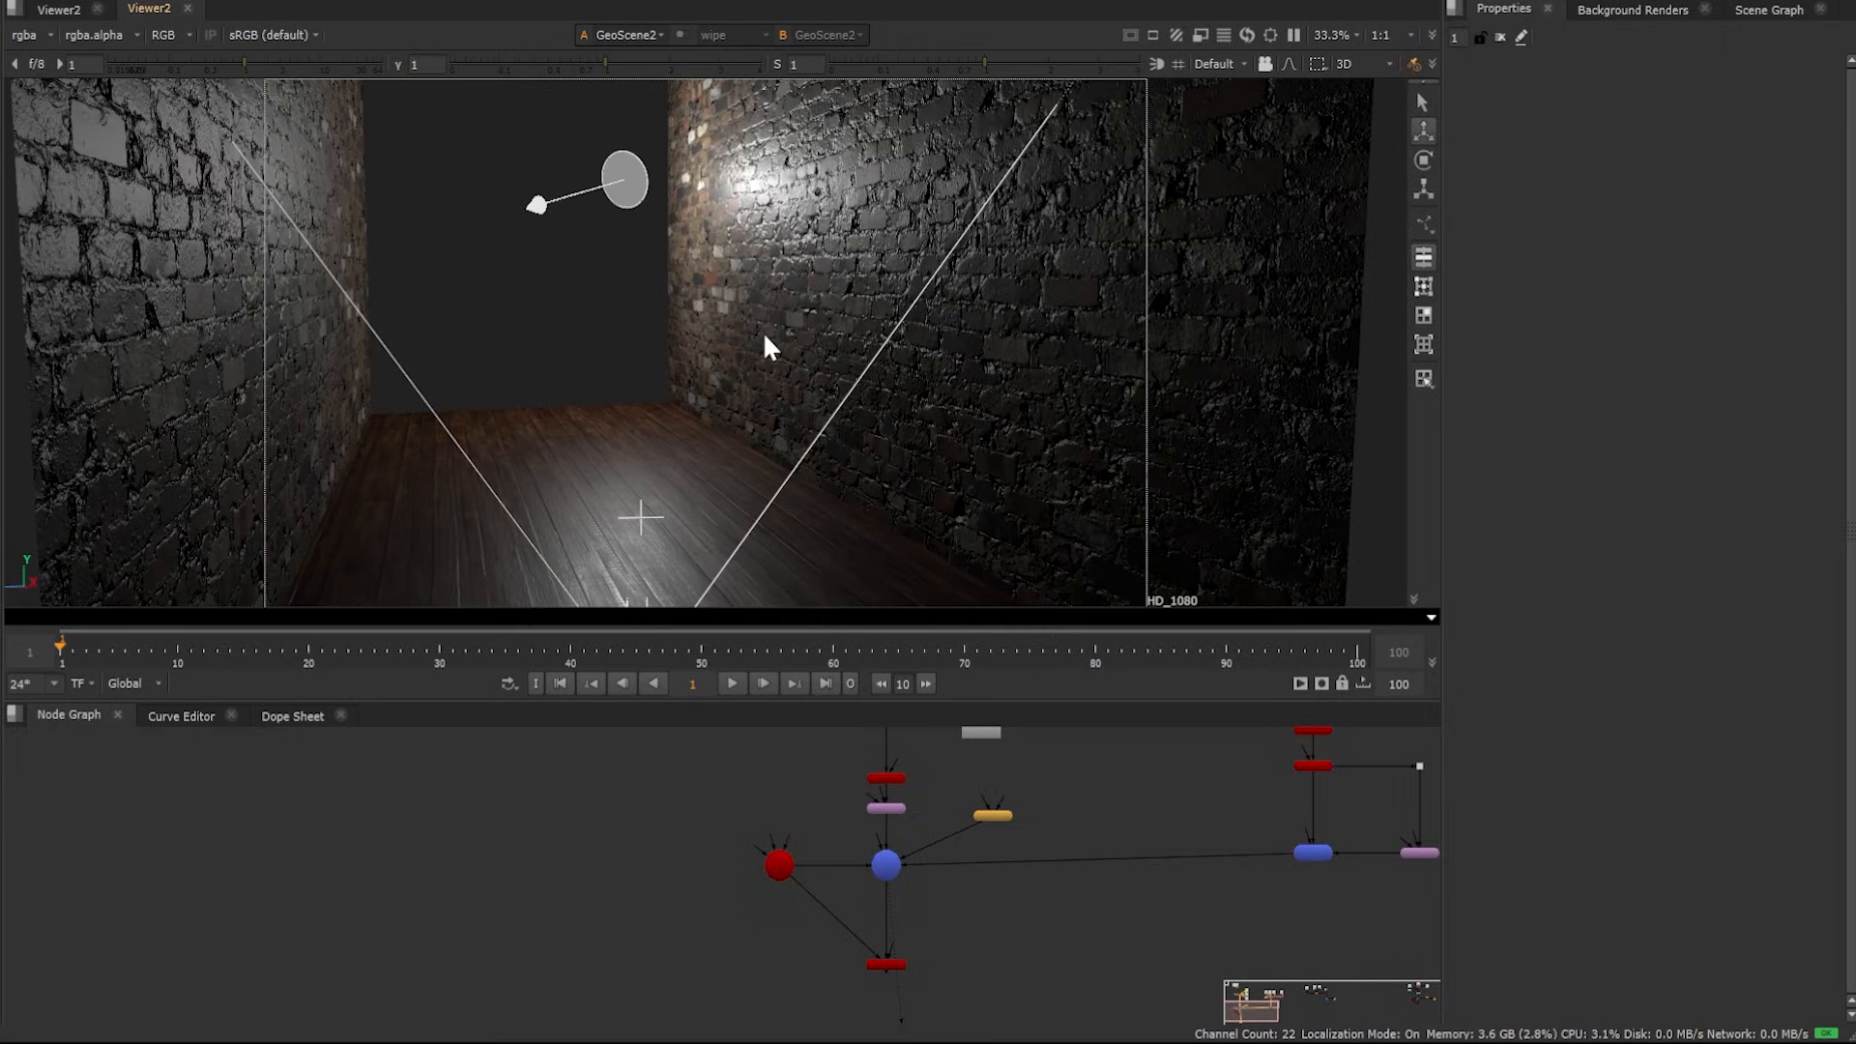
pyautogui.moveTo(737, 281); pyautogui.dragTo(596, 332, button='middle')
pyautogui.keyDown('ctrl'); pyautogui.moveTo(595, 332); pyautogui.dragTo(653, 358); pyautogui.keyUp('ctrl')
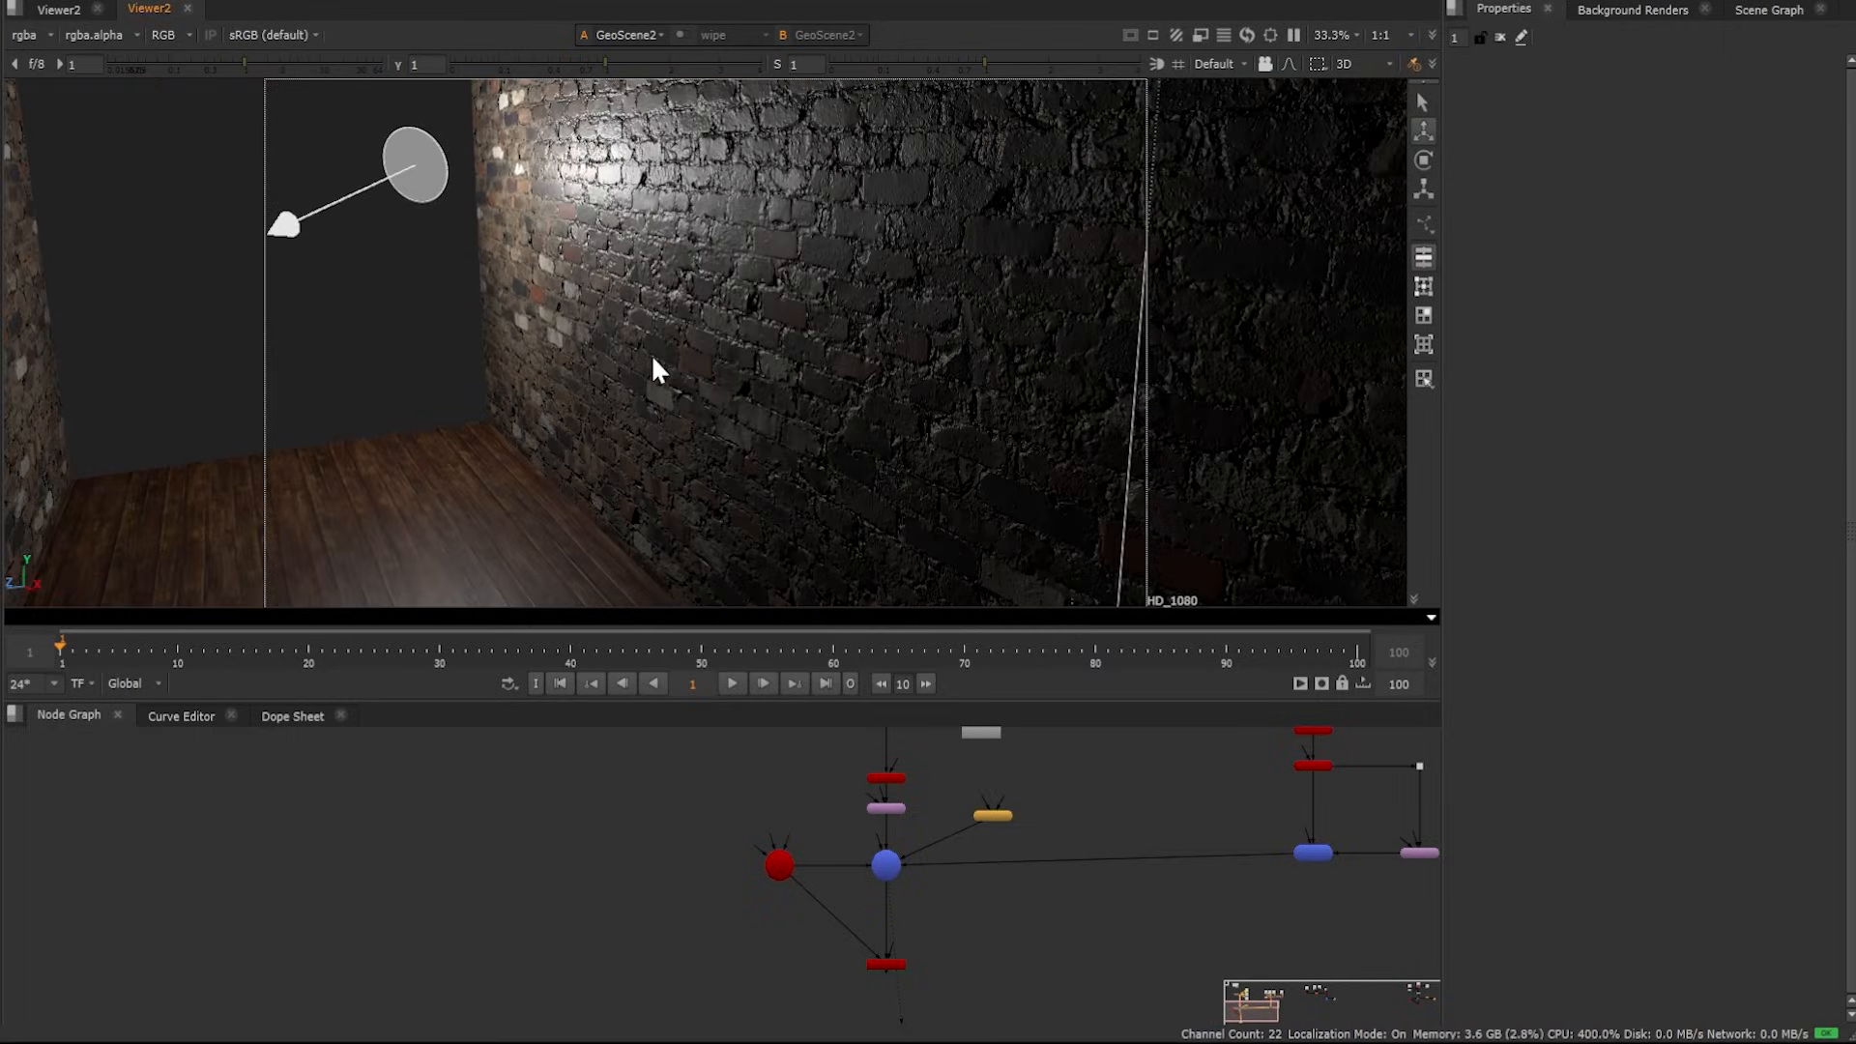
pyautogui.keyDown('ctrl'); pyautogui.moveTo(532, 502); pyautogui.dragTo(596, 518); pyautogui.keyUp('ctrl')
pyautogui.keyDown('ctrl'); pyautogui.moveTo(615, 288); pyautogui.dragTo(659, 437); pyautogui.keyUp('ctrl')
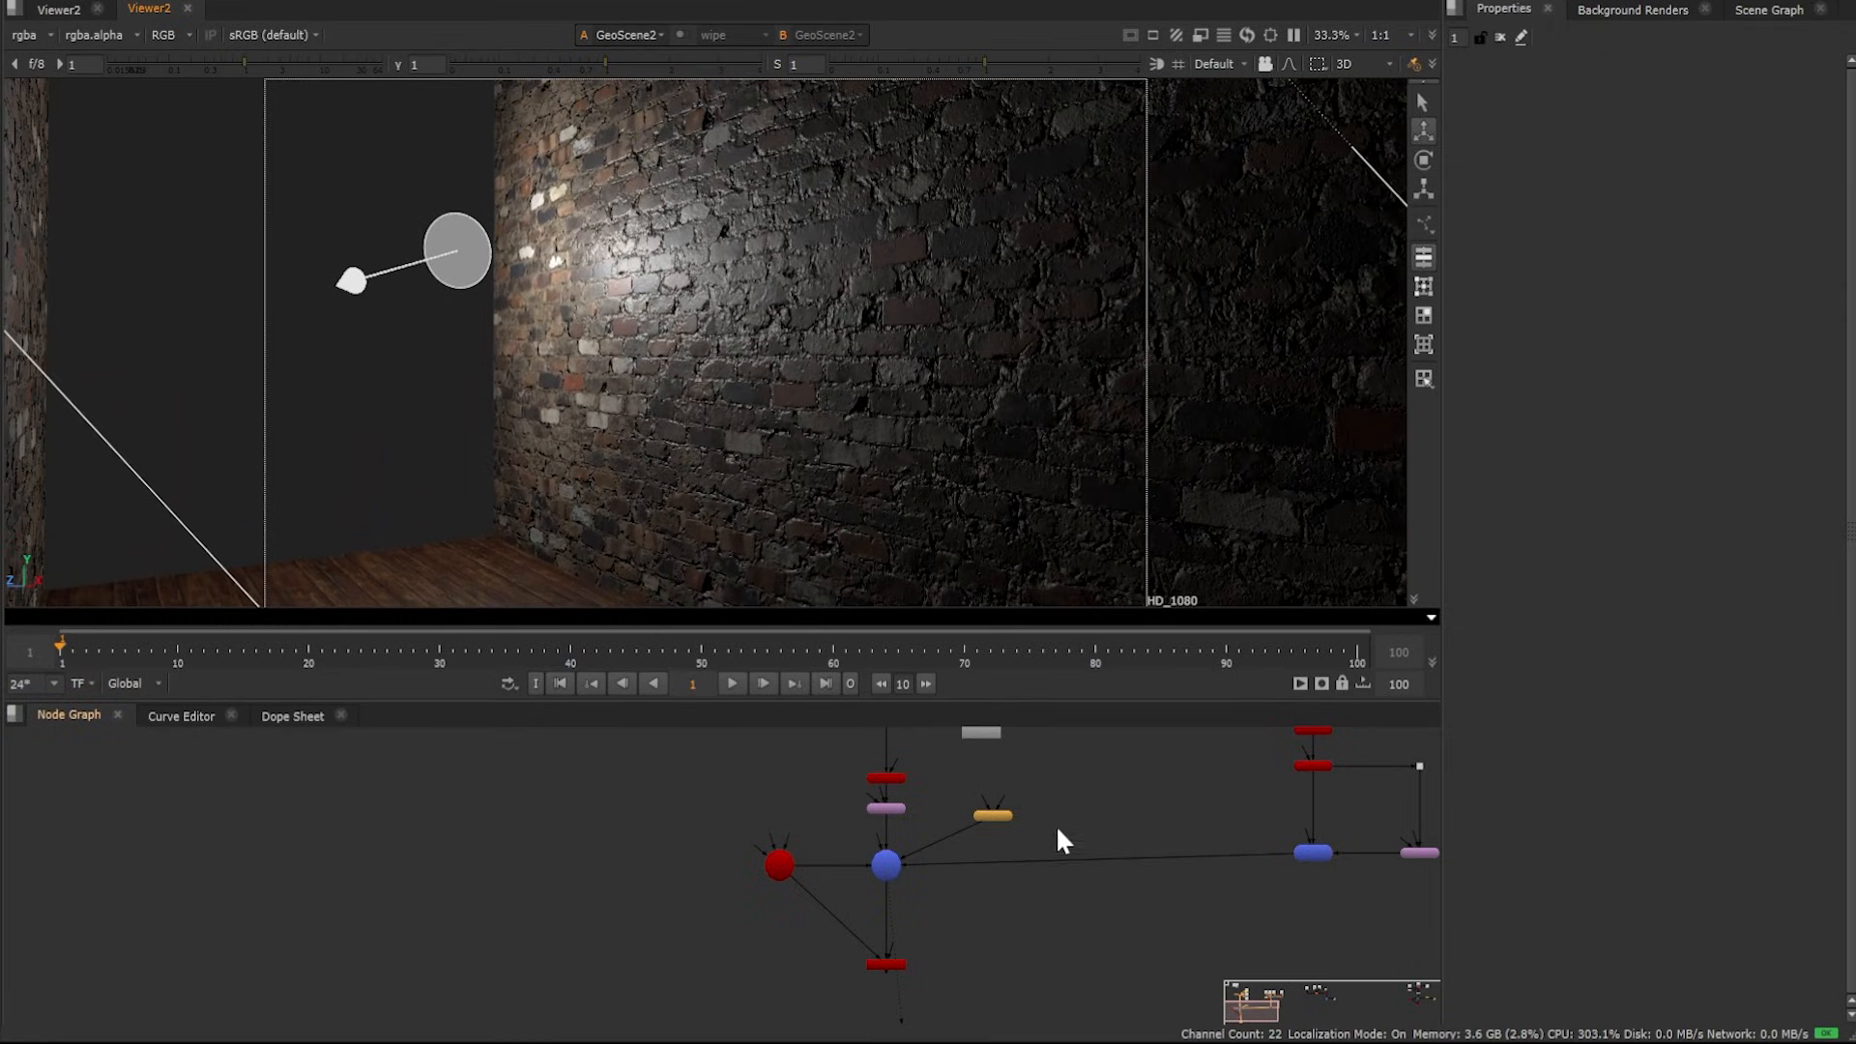
pyautogui.moveTo(1164, 822); pyautogui.dragTo(482, 947, button='middle')
pyautogui.moveTo(919, 861); pyautogui.dragTo(1201, 795, button='middle')
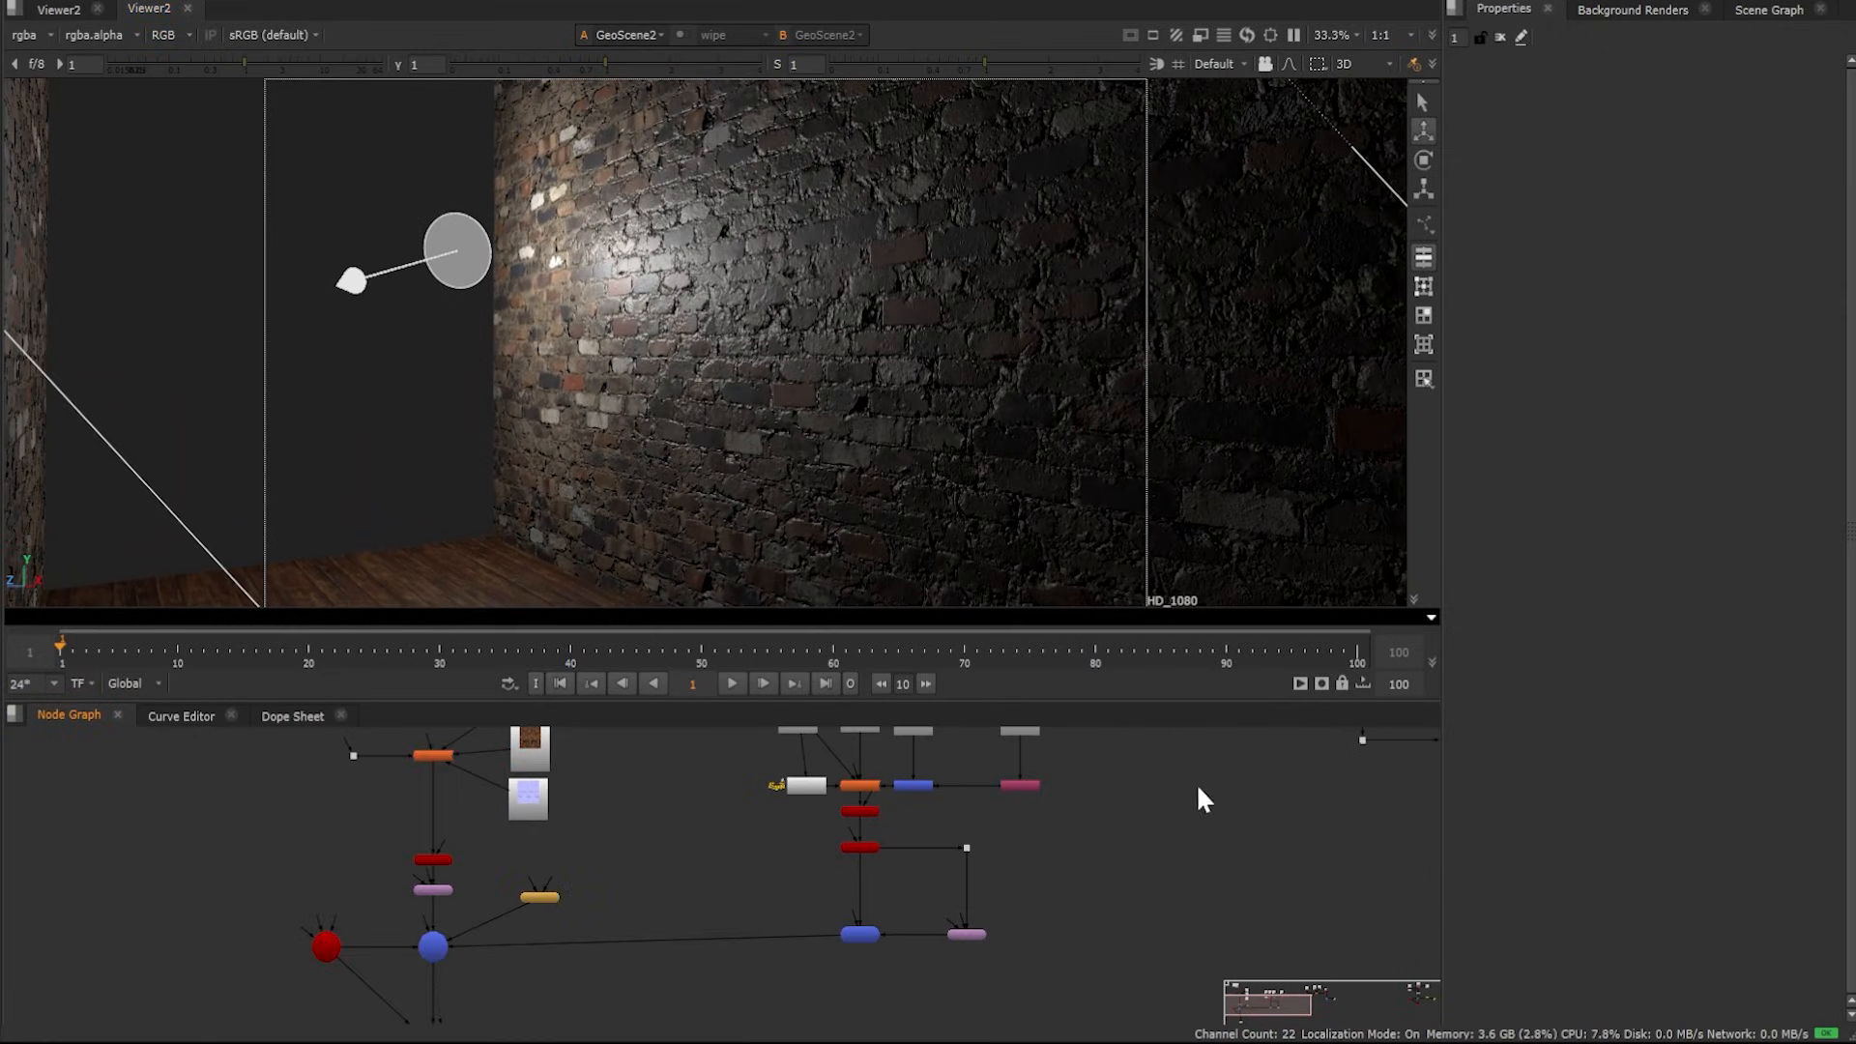
pyautogui.scroll(3, 934, 788)
pyautogui.doubleClick(781, 792)
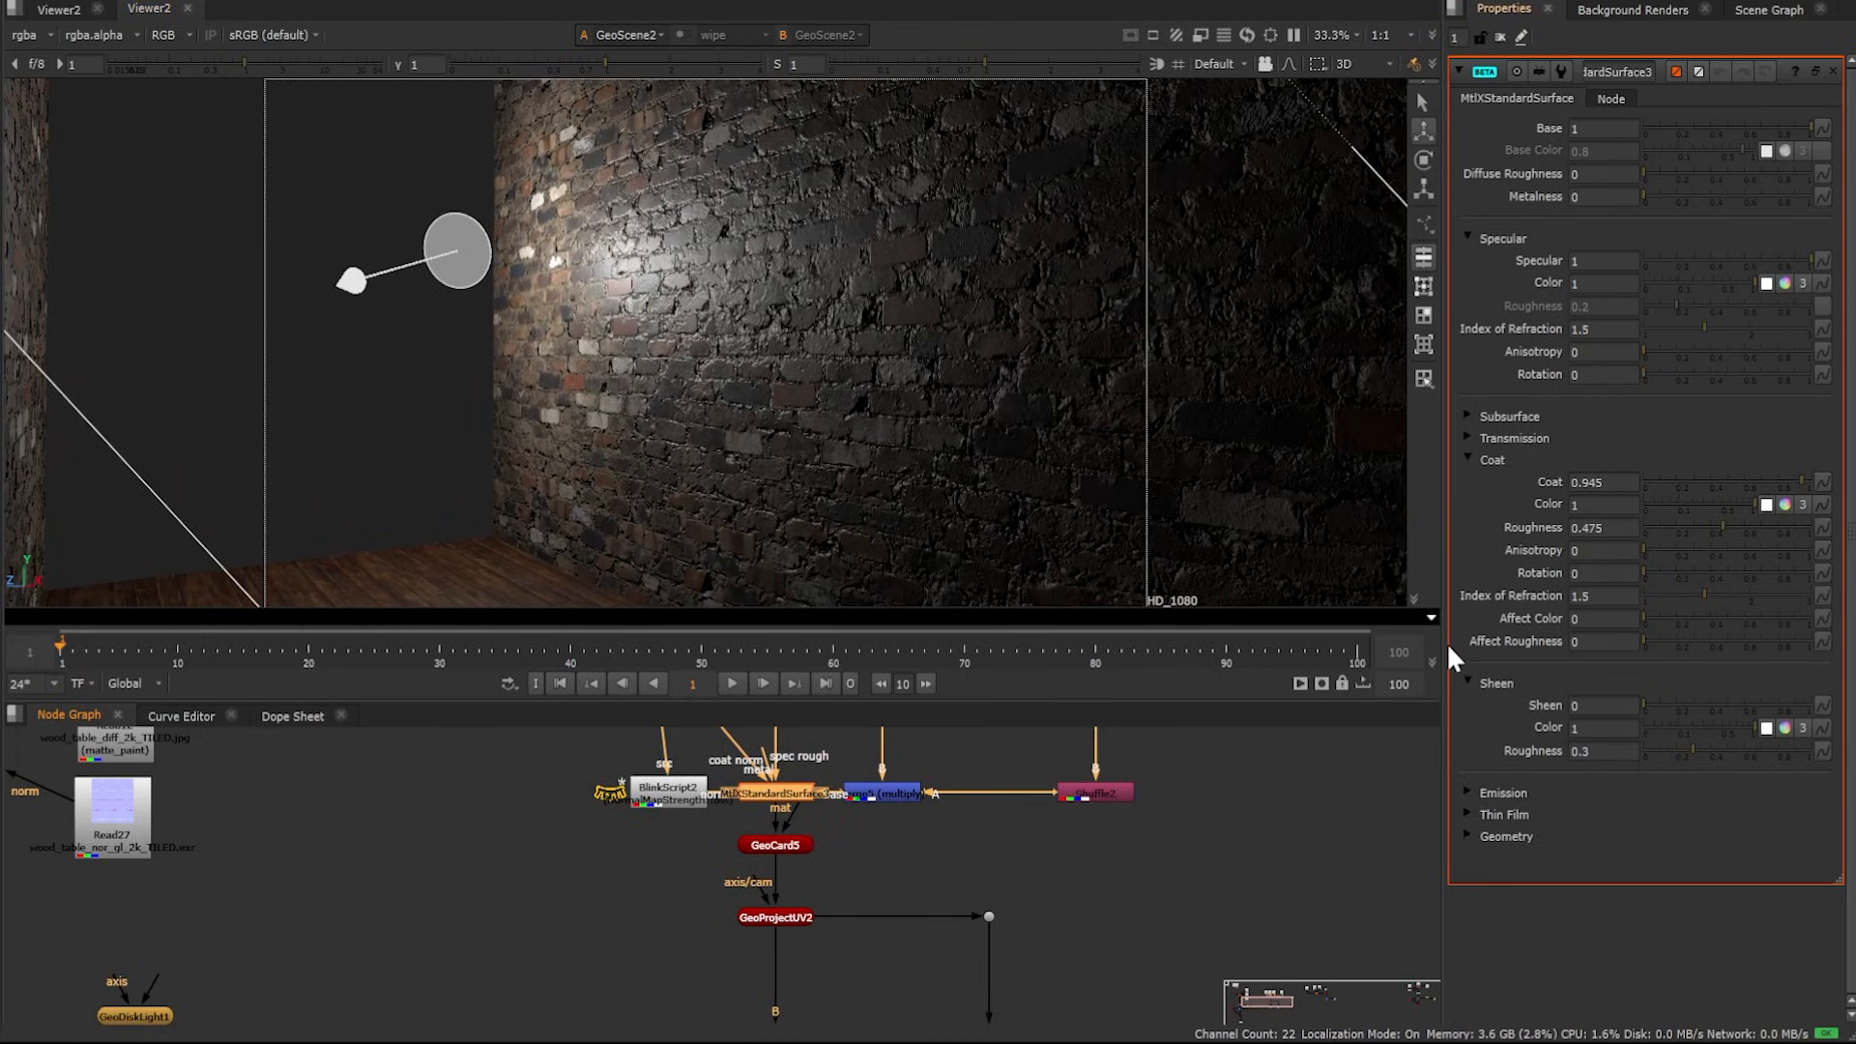
pyautogui.moveTo(1800, 478); pyautogui.dragTo(1599, 483)
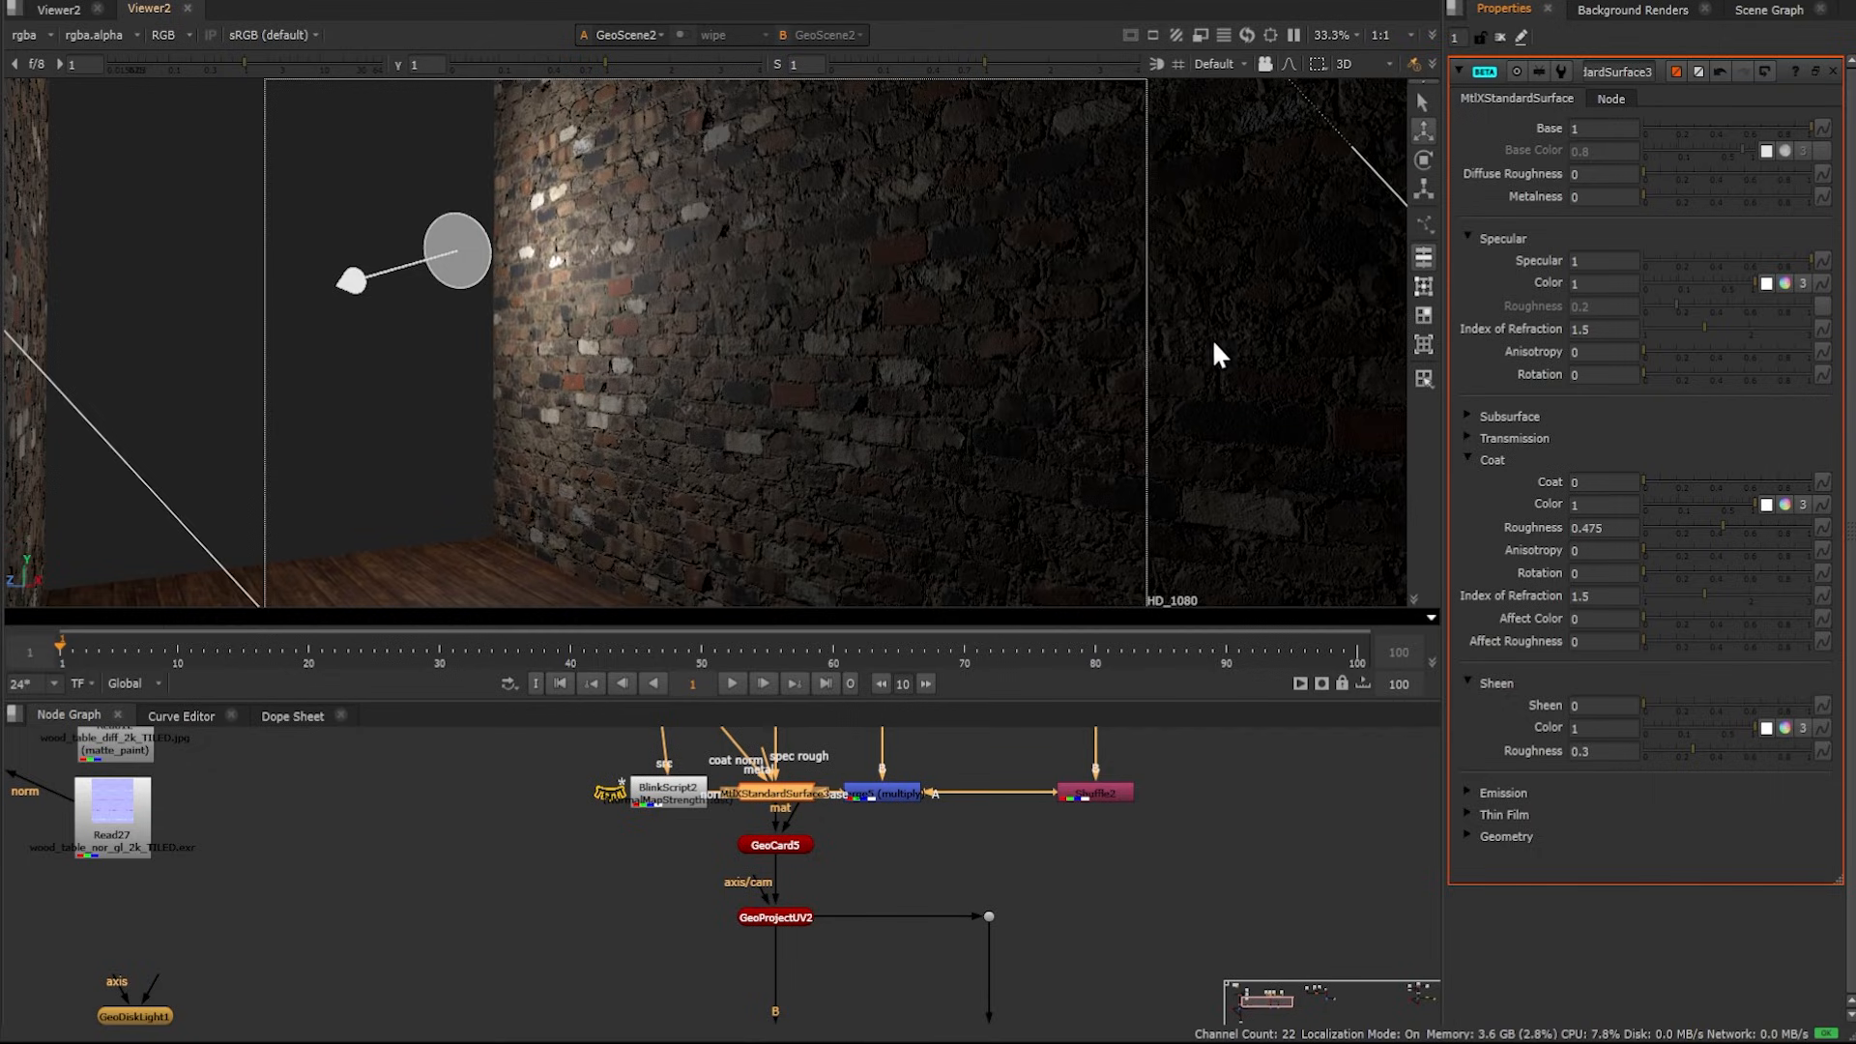
# Set MtlXStandardSurface3's Coat to 1
pyautogui.moveTo(1804, 258)
pyautogui.mouseDown()
pyautogui.moveTo(1523, 258)
pyautogui.moveTo(1816, 257)
pyautogui.mouseUp()
pyautogui.moveTo(805, 798); pyautogui.dragTo(819, 890, button='middle')
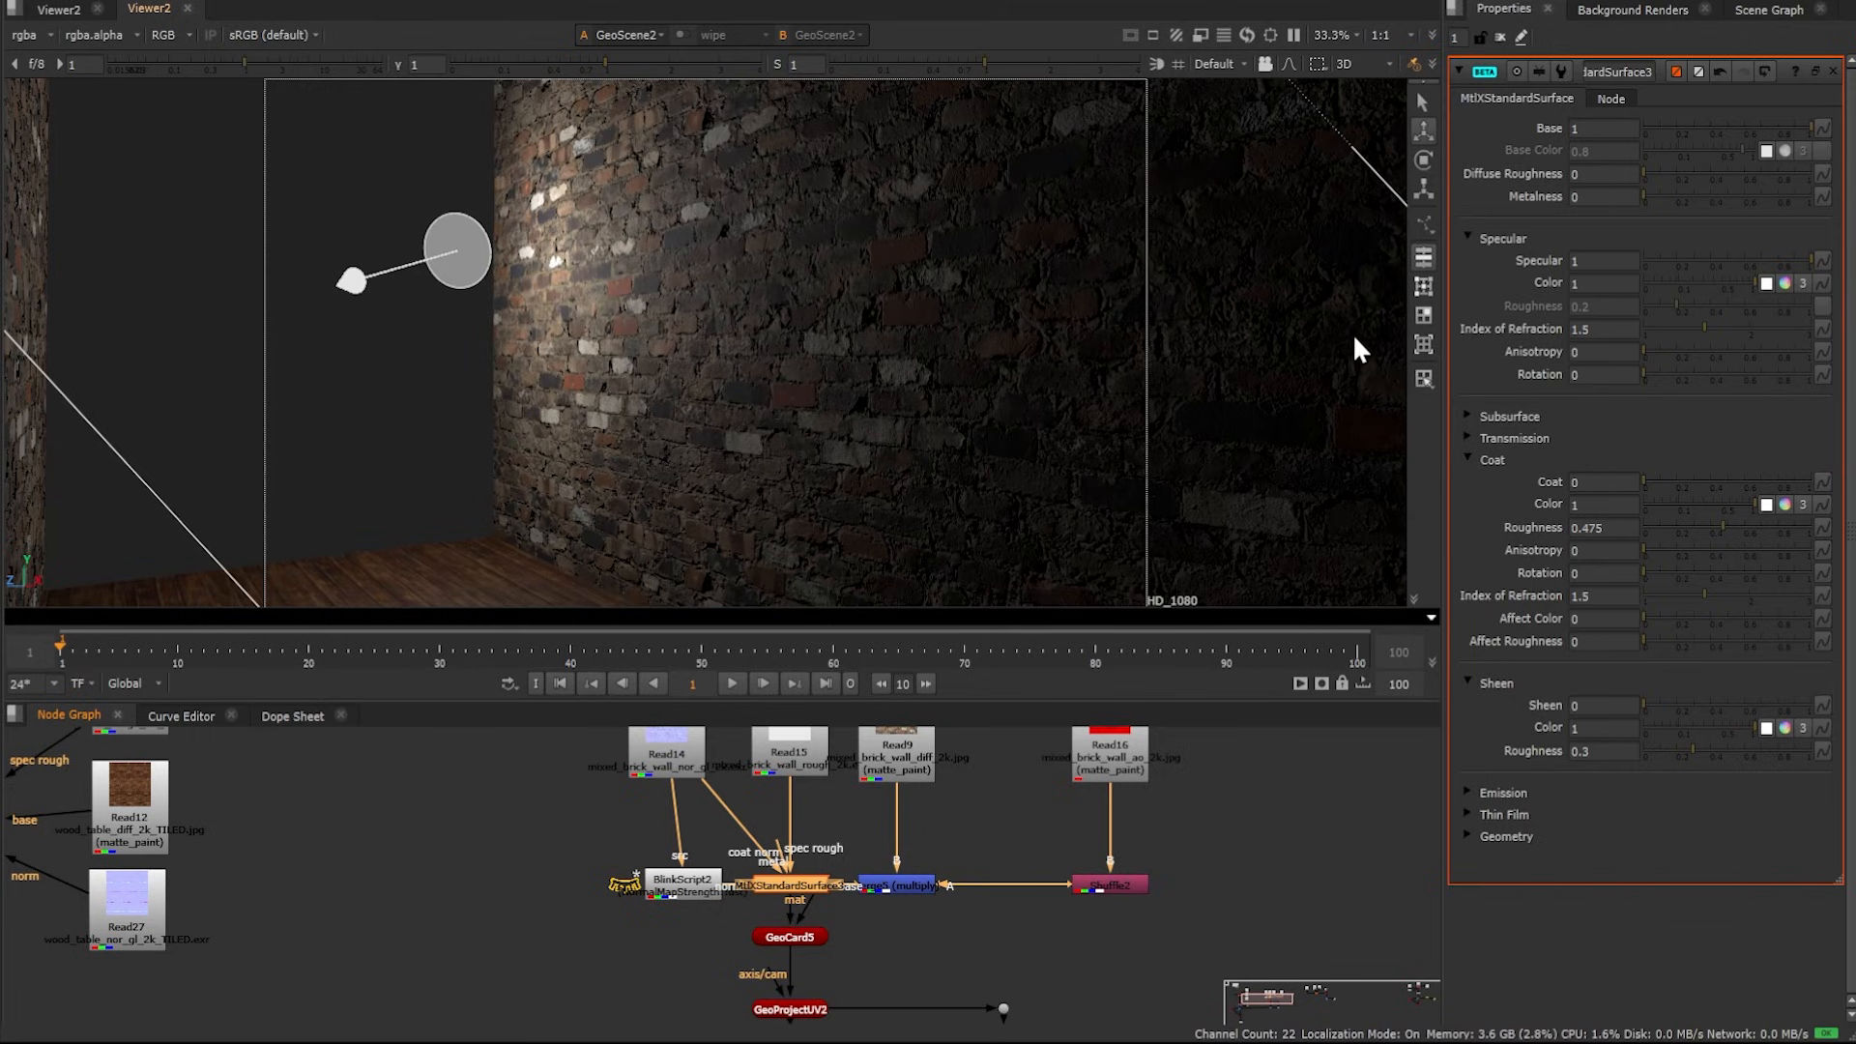
pyautogui.moveTo(1643, 479); pyautogui.dragTo(1812, 476)
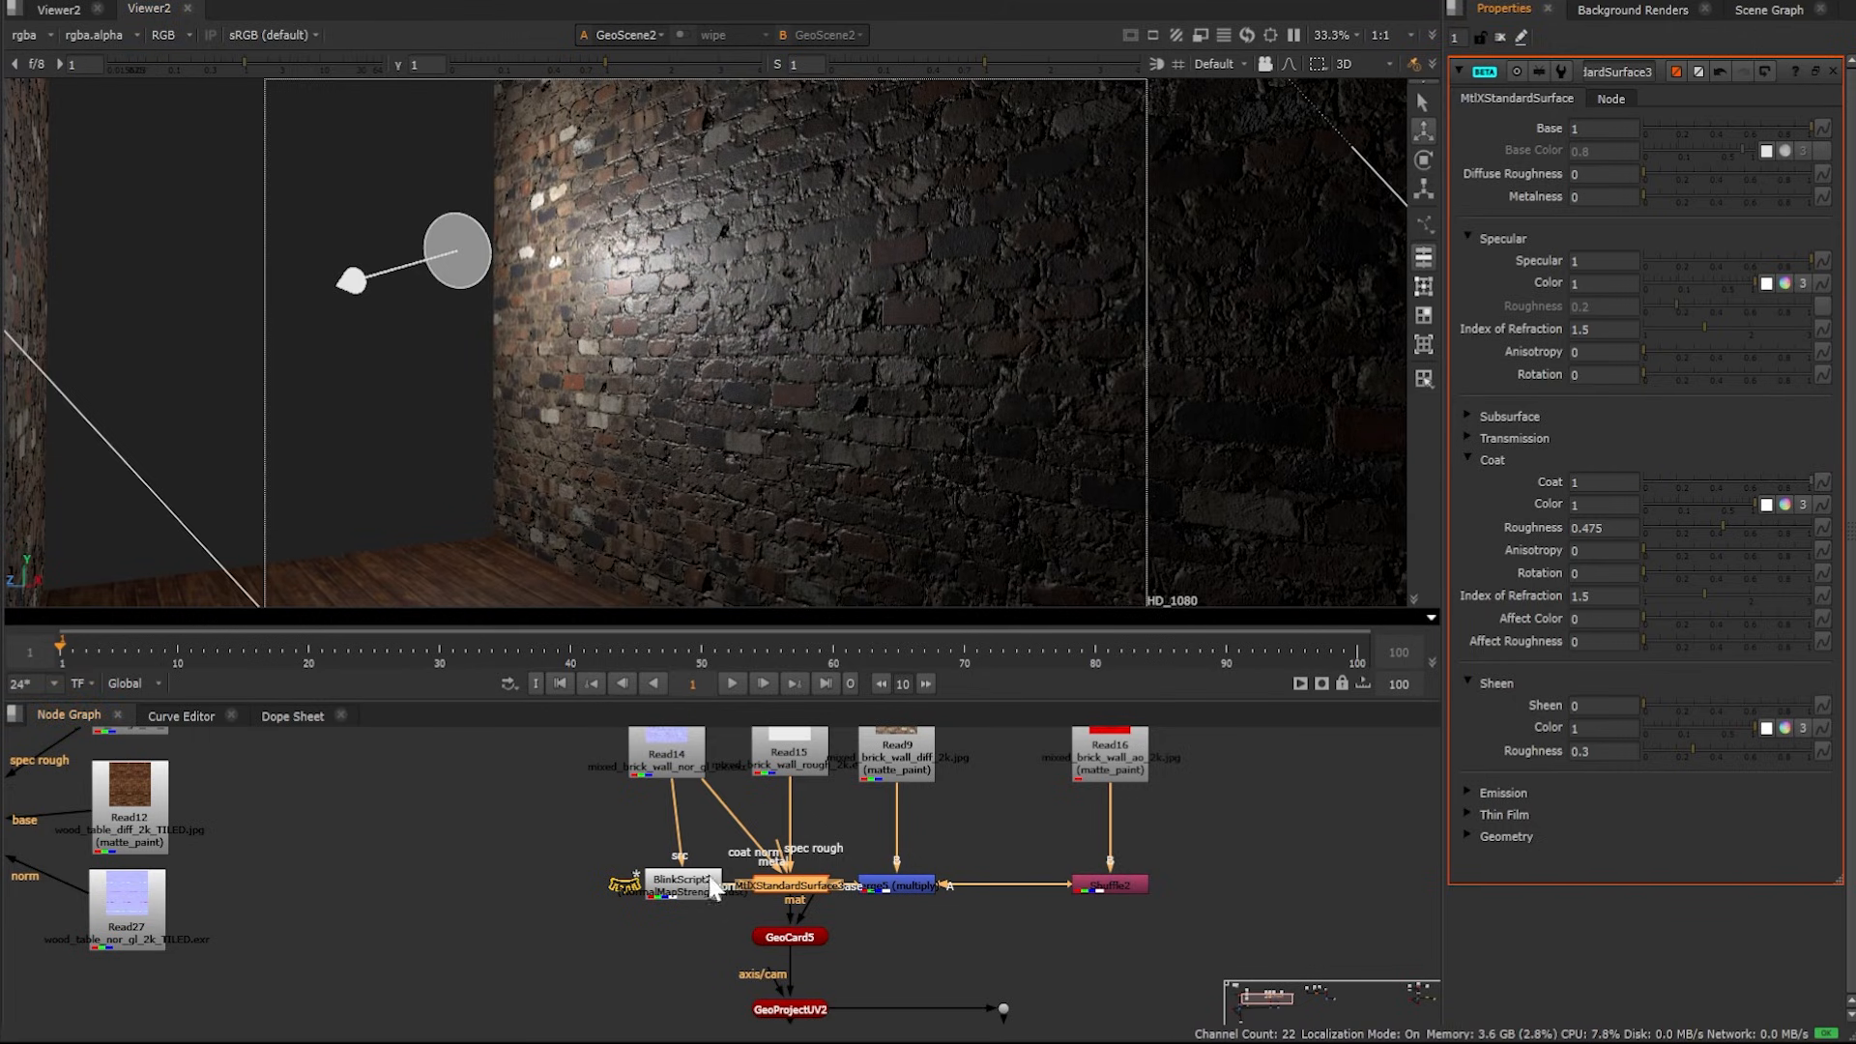
# Disconnect the coat normal input from MtlXStandardSurface3
pyautogui.scroll(1, 752, 860)
pyautogui.scroll(2, 752, 860)
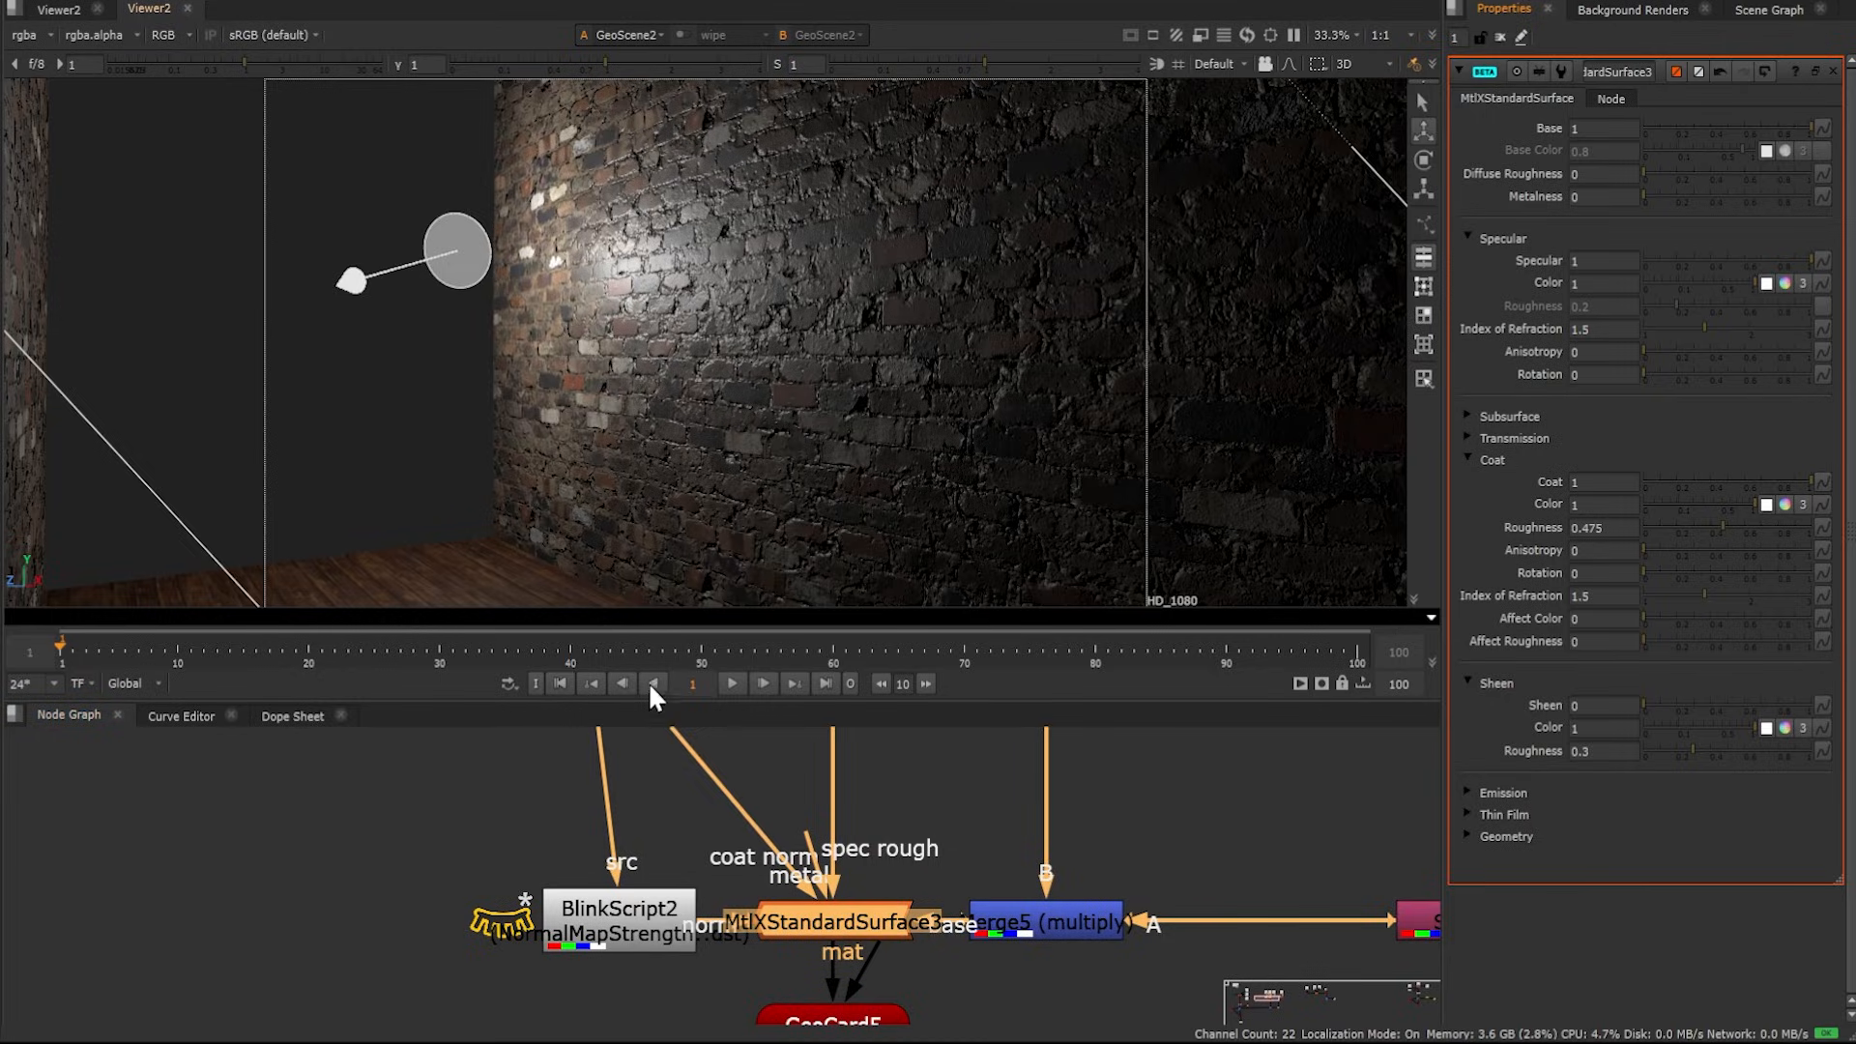
pyautogui.moveTo(807, 881); pyautogui.dragTo(766, 835)
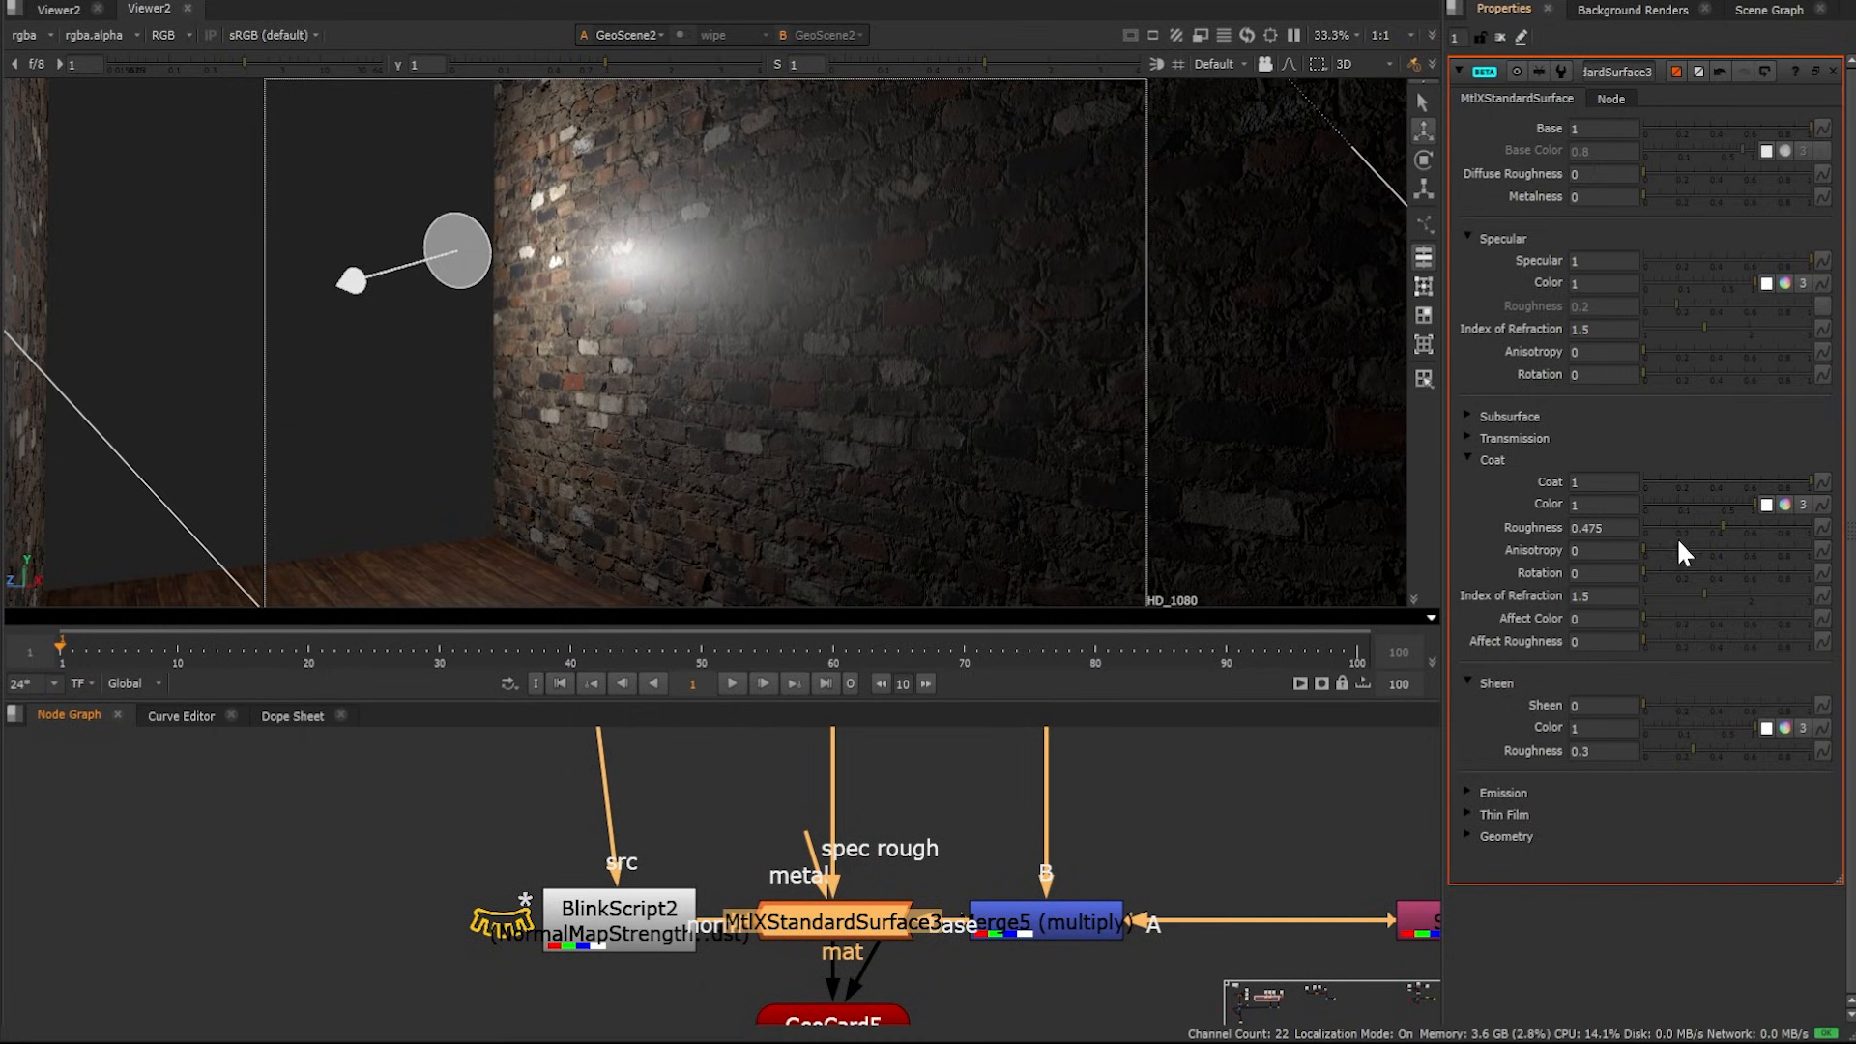
pyautogui.moveTo(1729, 525)
pyautogui.mouseDown()
pyautogui.moveTo(1672, 525)
pyautogui.moveTo(1730, 524)
pyautogui.mouseUp()
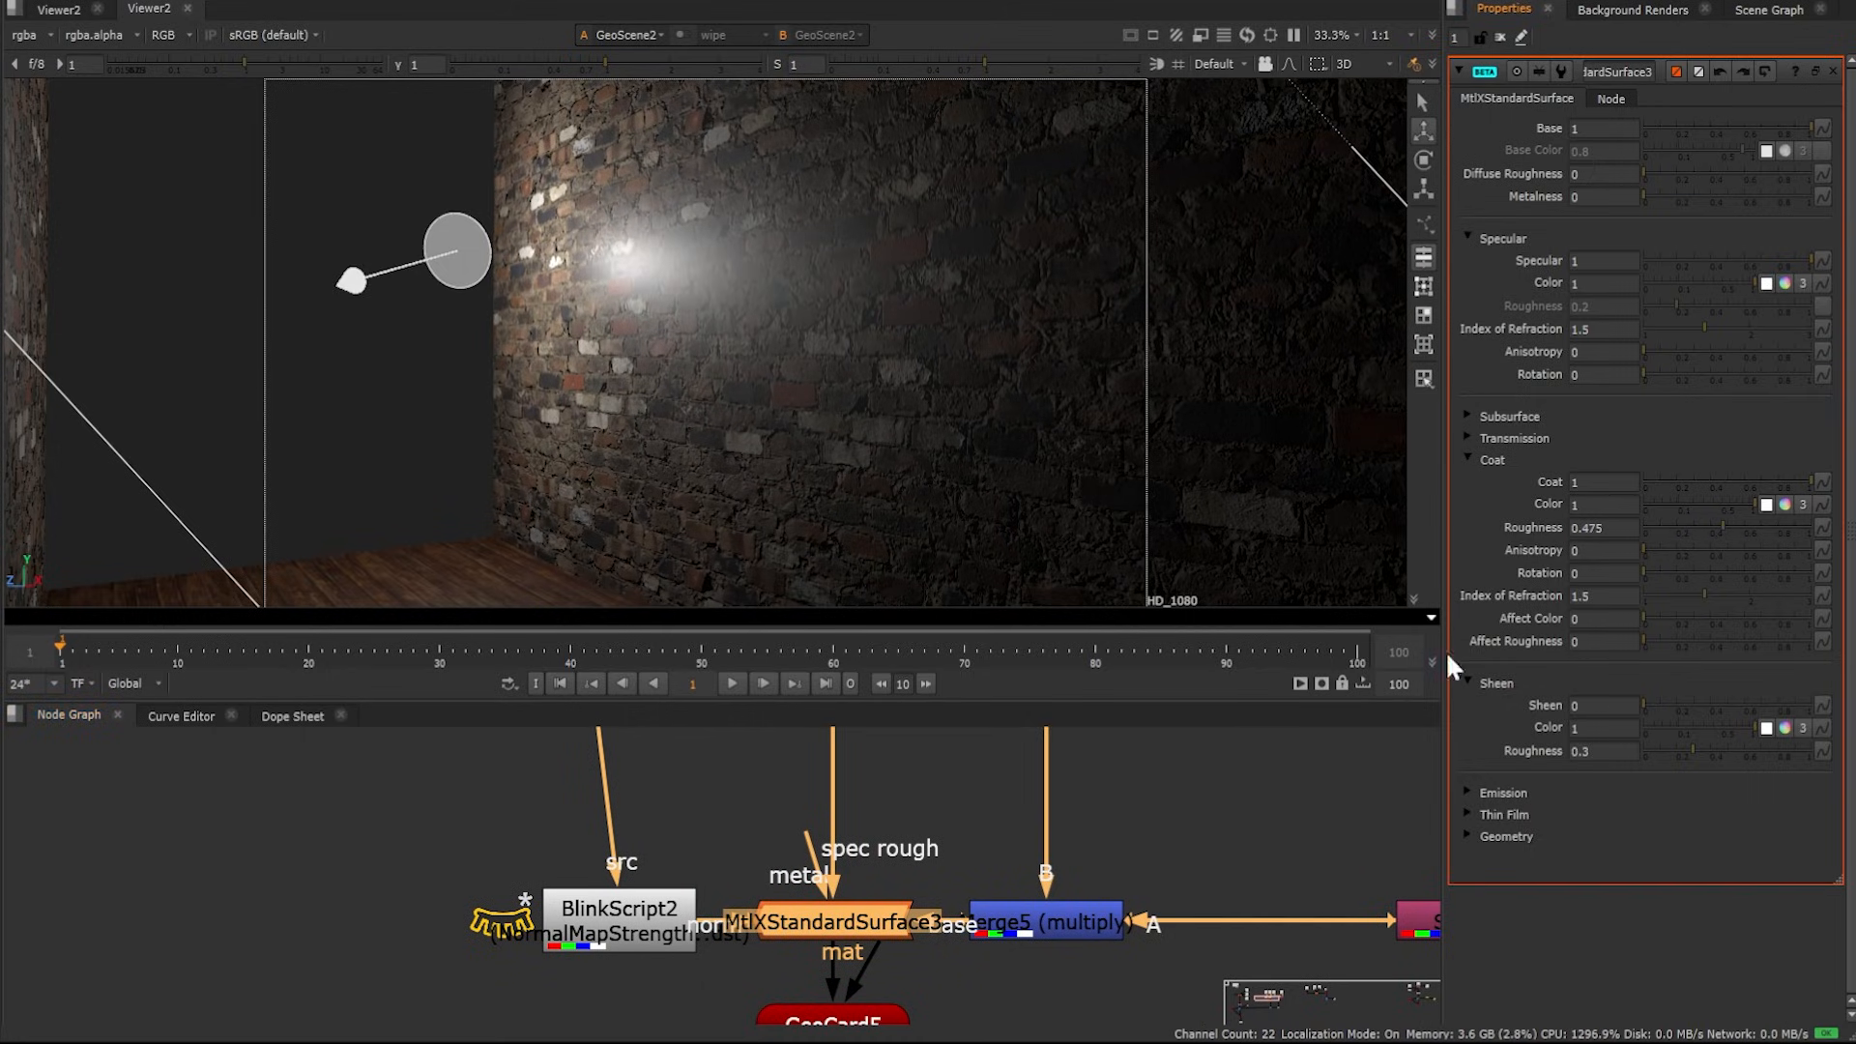
# Undo the coat normal disconnection and set MtlXStandardSurface3's coat Roughness to 0.57
pyautogui.hotkey('ctrl', 'z')
pyautogui.hotkey('ctrl', 'z')
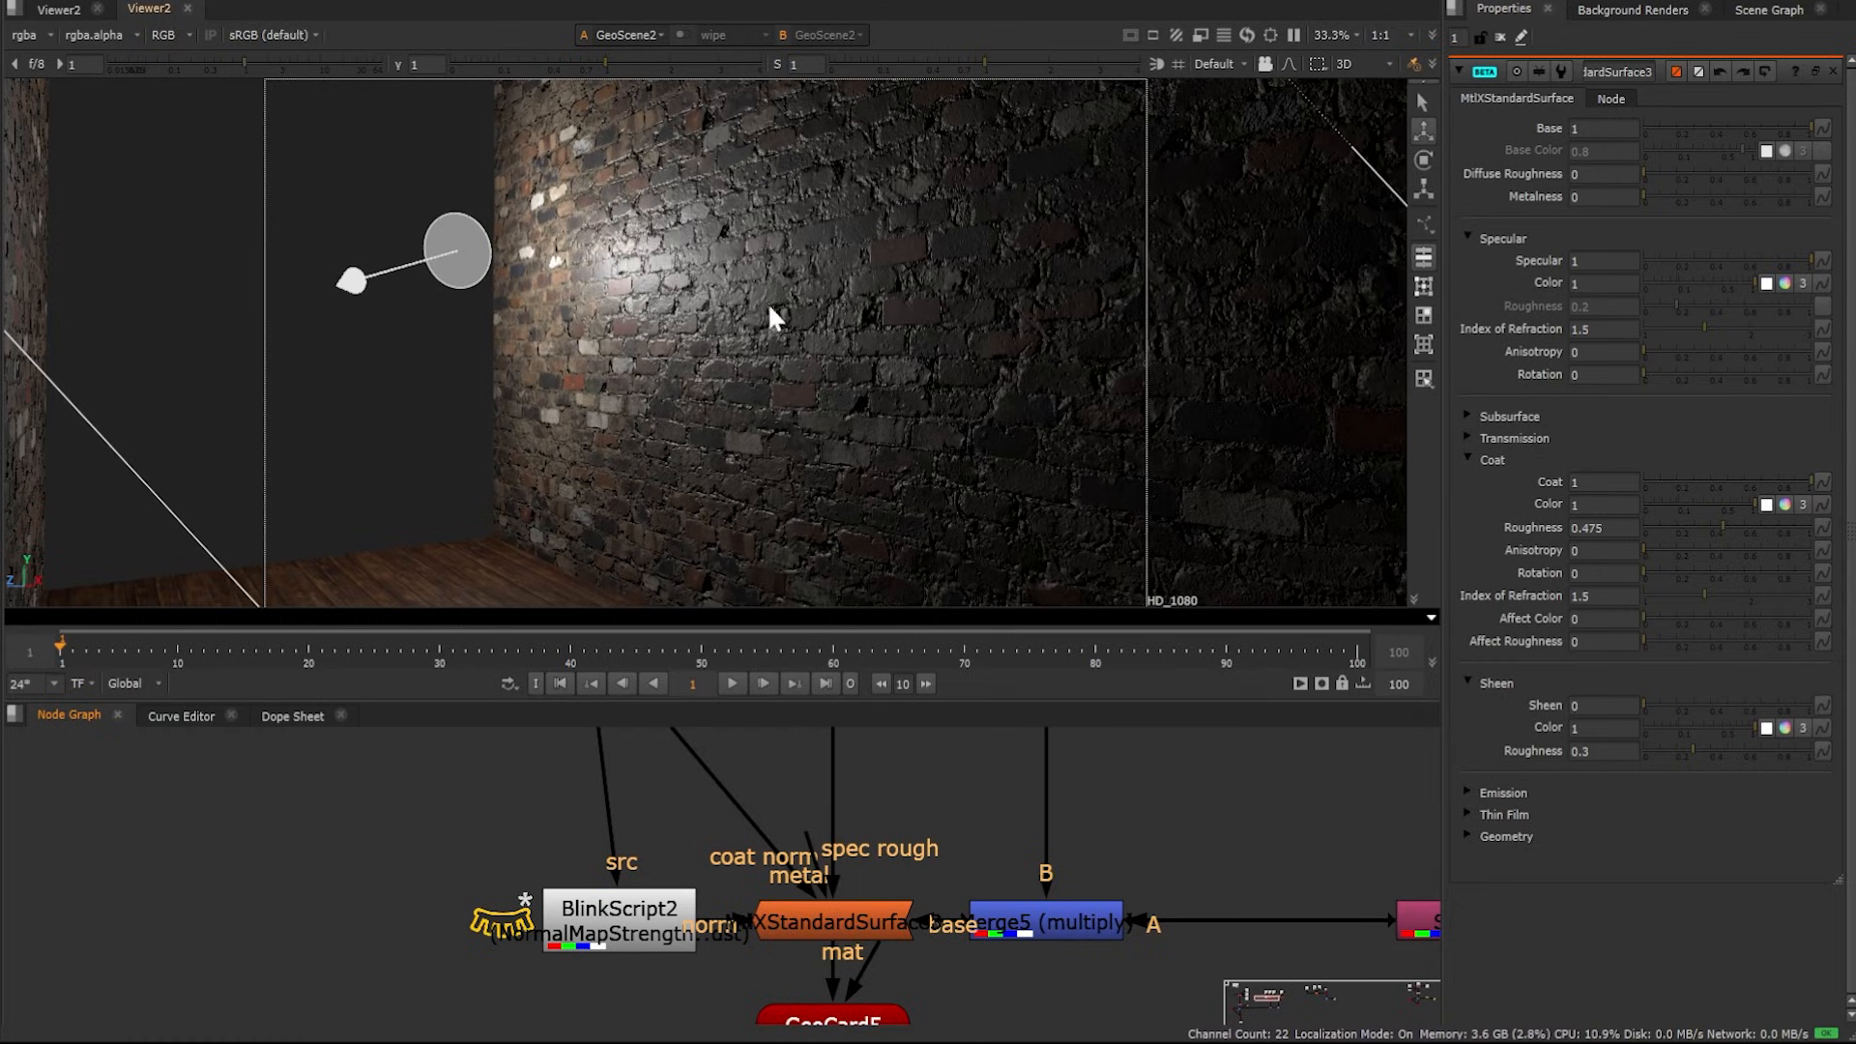
pyautogui.moveTo(474, 800); pyautogui.dragTo(428, 813, button='middle')
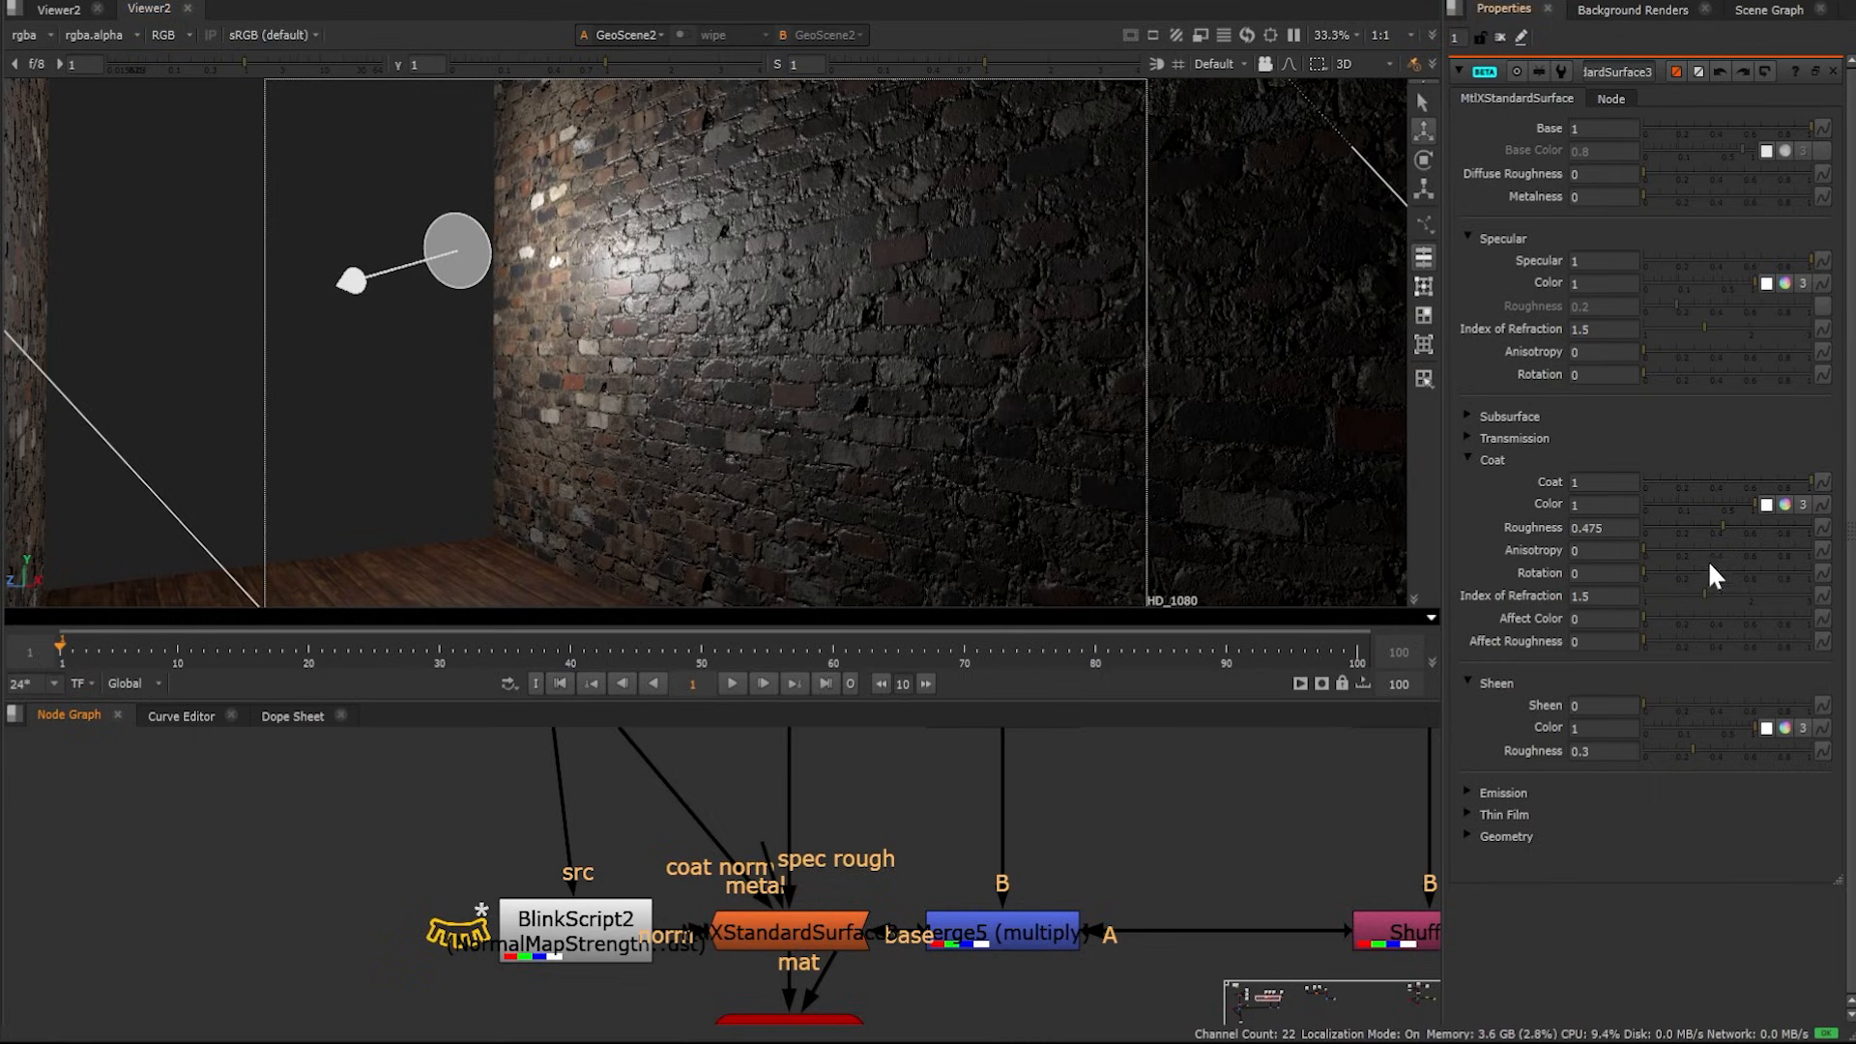
pyautogui.moveTo(1720, 520)
pyautogui.mouseDown()
pyautogui.moveTo(1685, 522)
pyautogui.moveTo(1736, 520)
pyautogui.mouseUp()
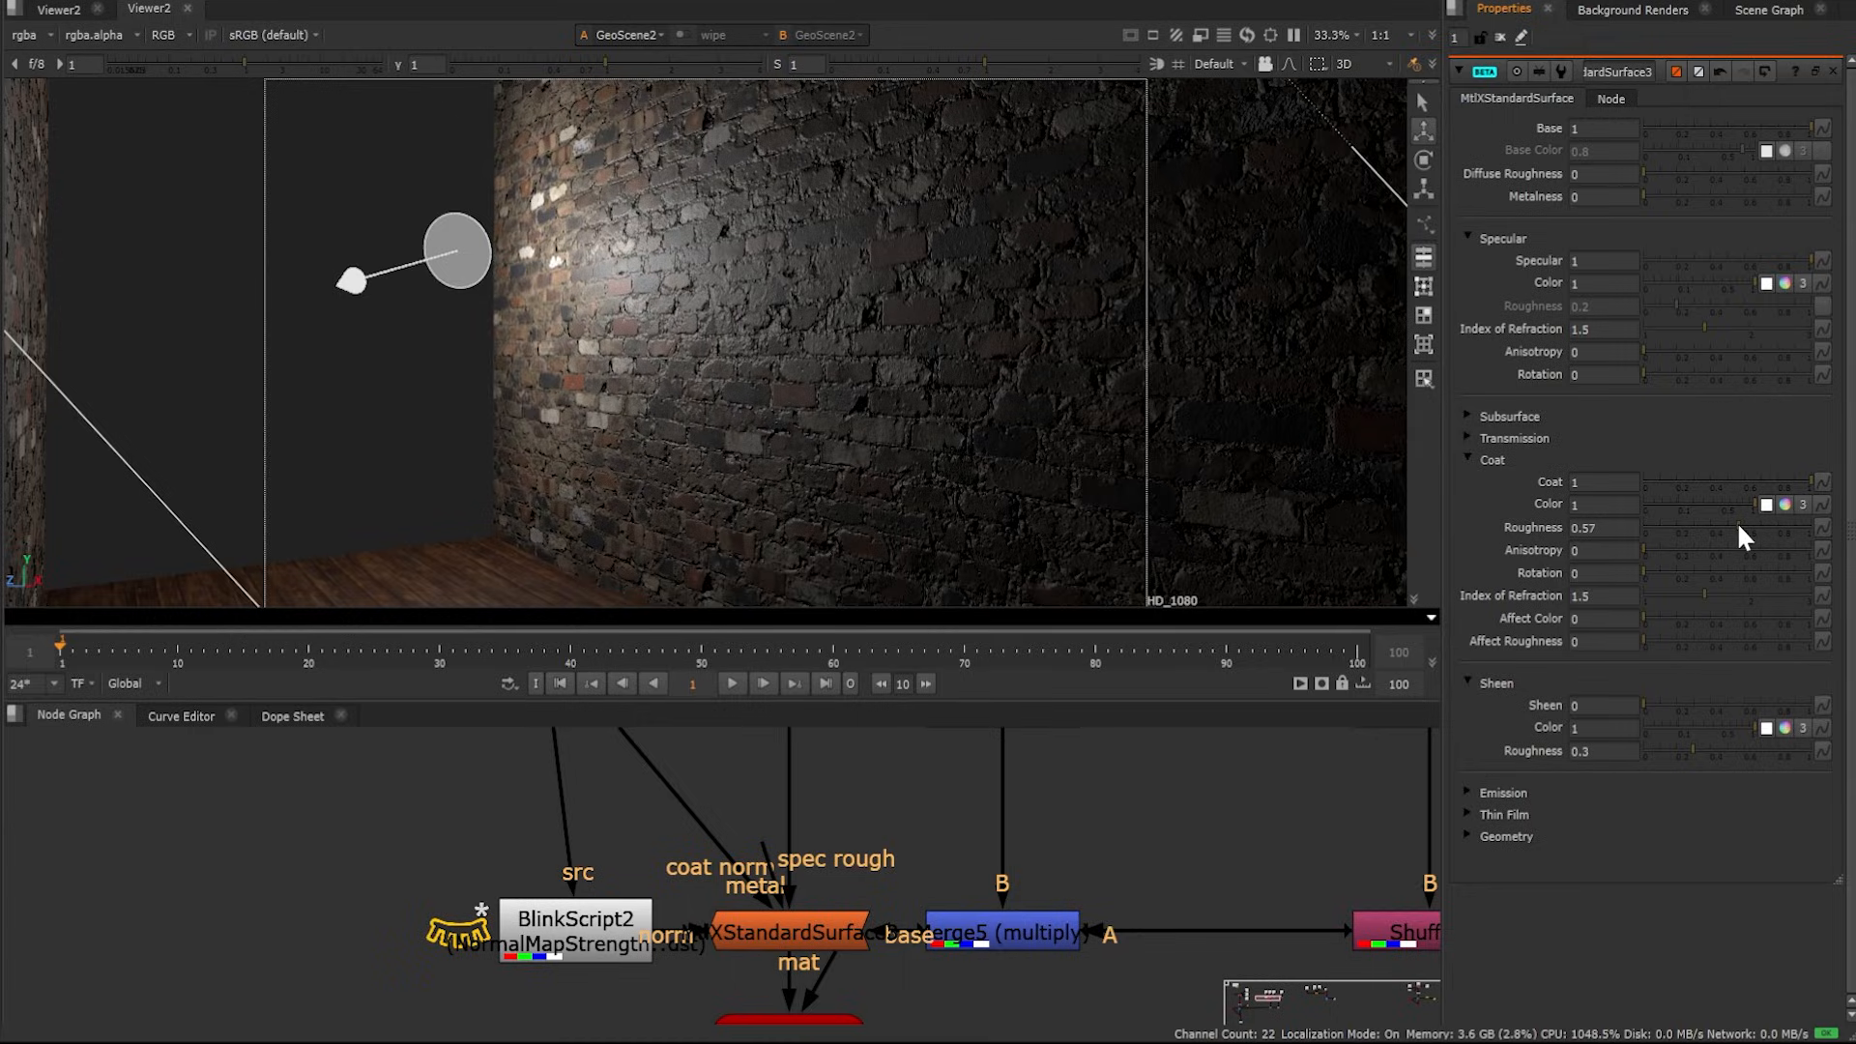
# Disable and re-enable the wood floor's normal map Read27 to compare the floor render with and without it
pyautogui.keyDown('ctrl'); pyautogui.moveTo(1007, 373); pyautogui.dragTo(596, 315); pyautogui.keyUp('ctrl')
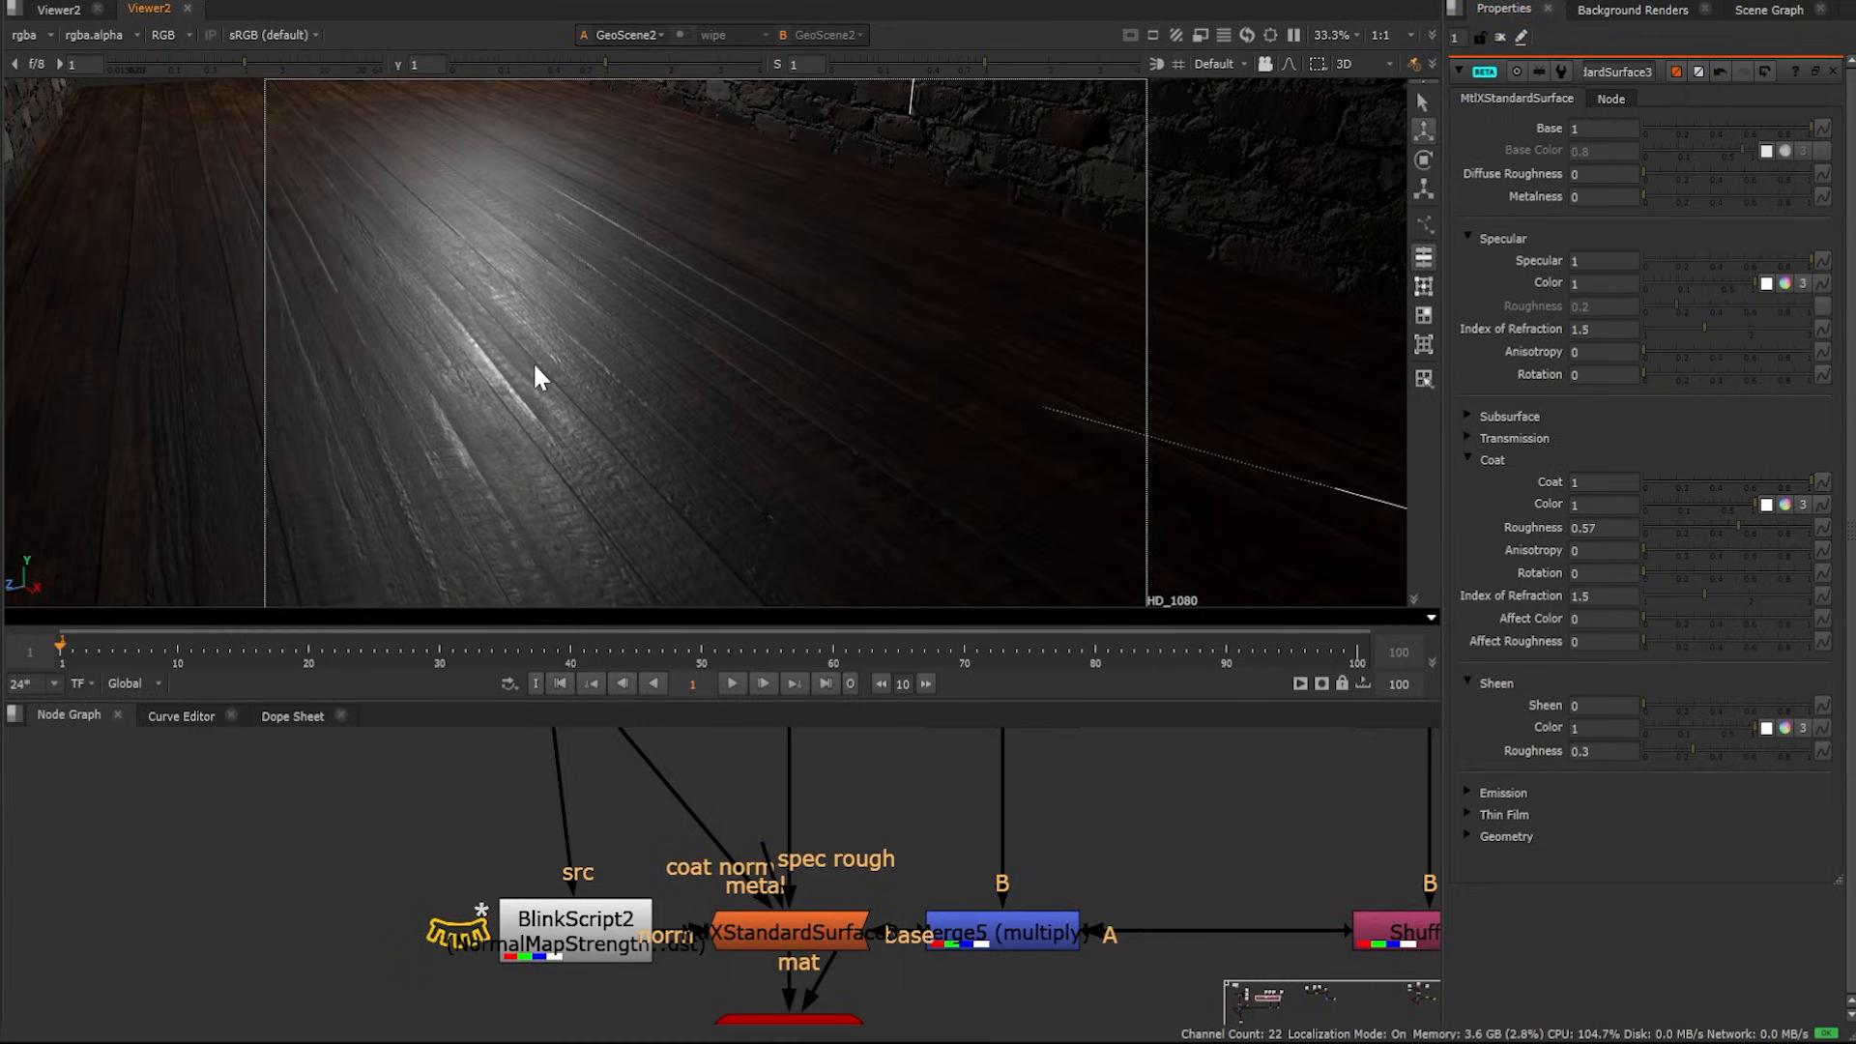
pyautogui.moveTo(338, 859); pyautogui.dragTo(1455, 835, button='middle')
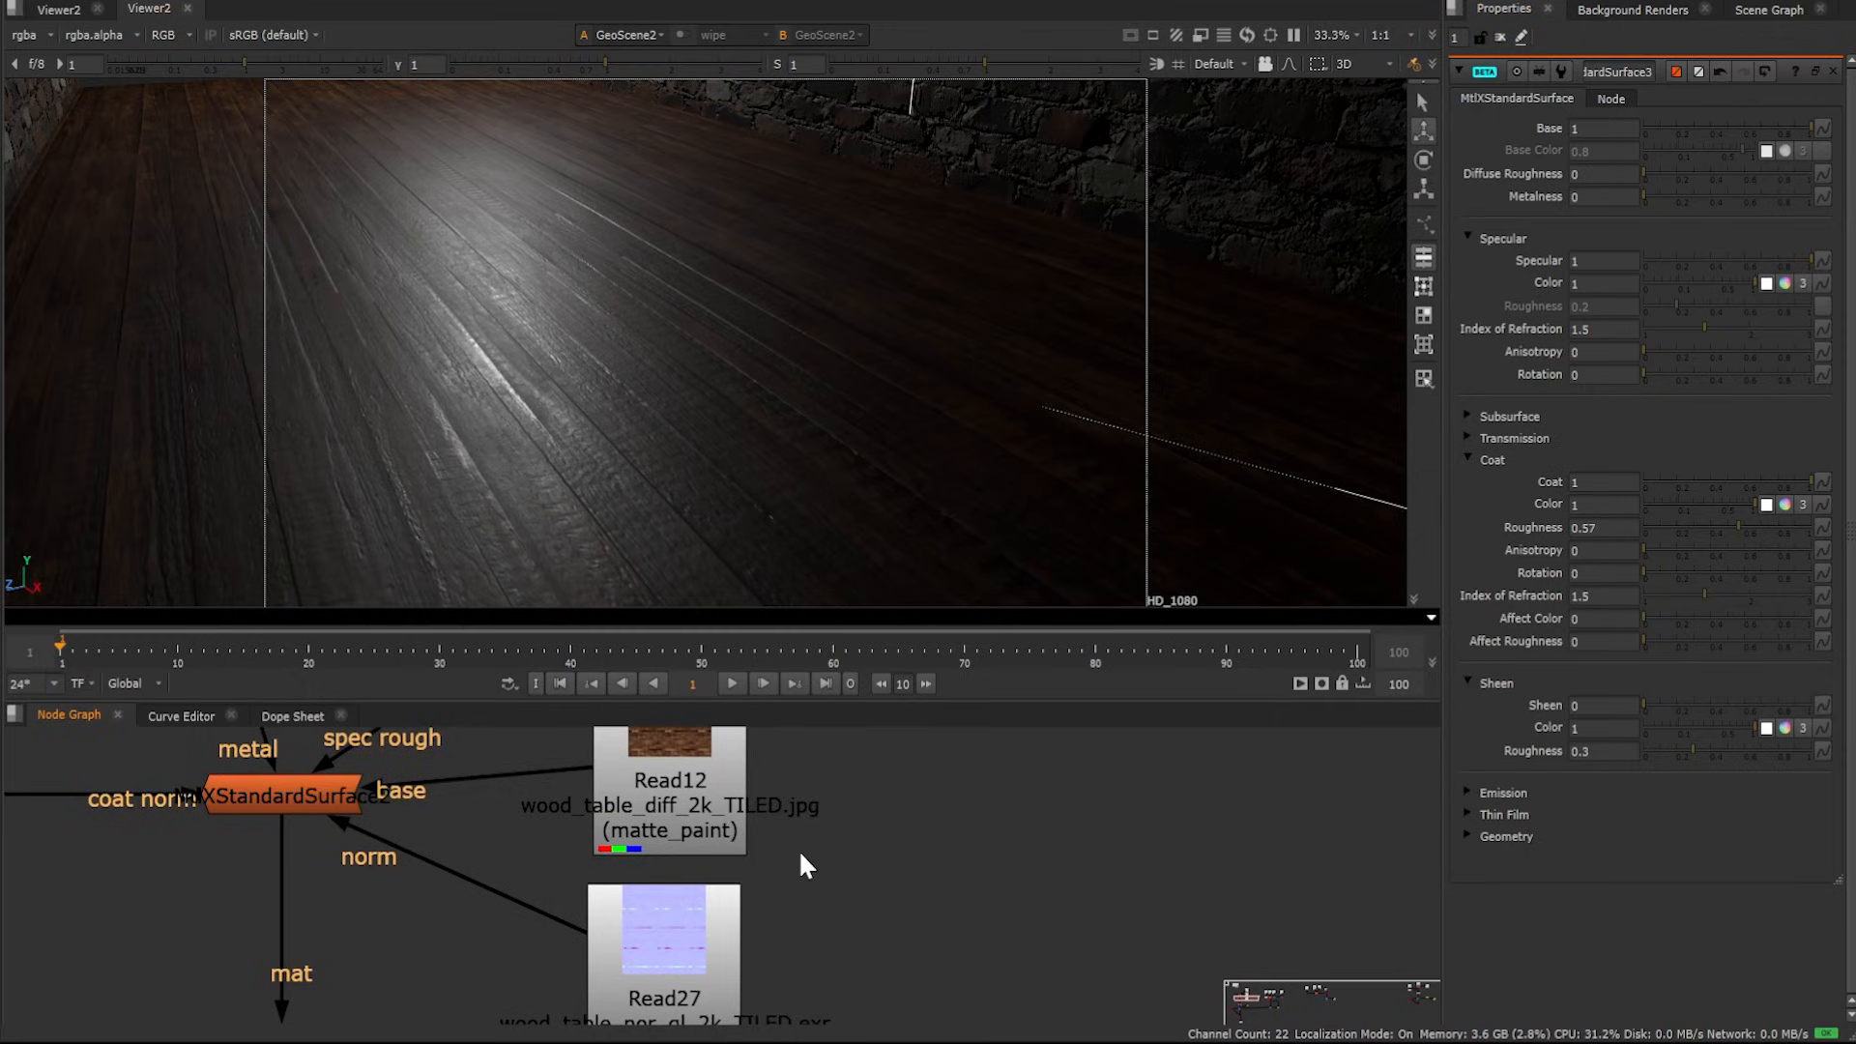
pyautogui.moveTo(763, 863); pyautogui.dragTo(928, 825, button='middle')
pyautogui.scroll(-3, 996, 885)
pyautogui.click(951, 972)
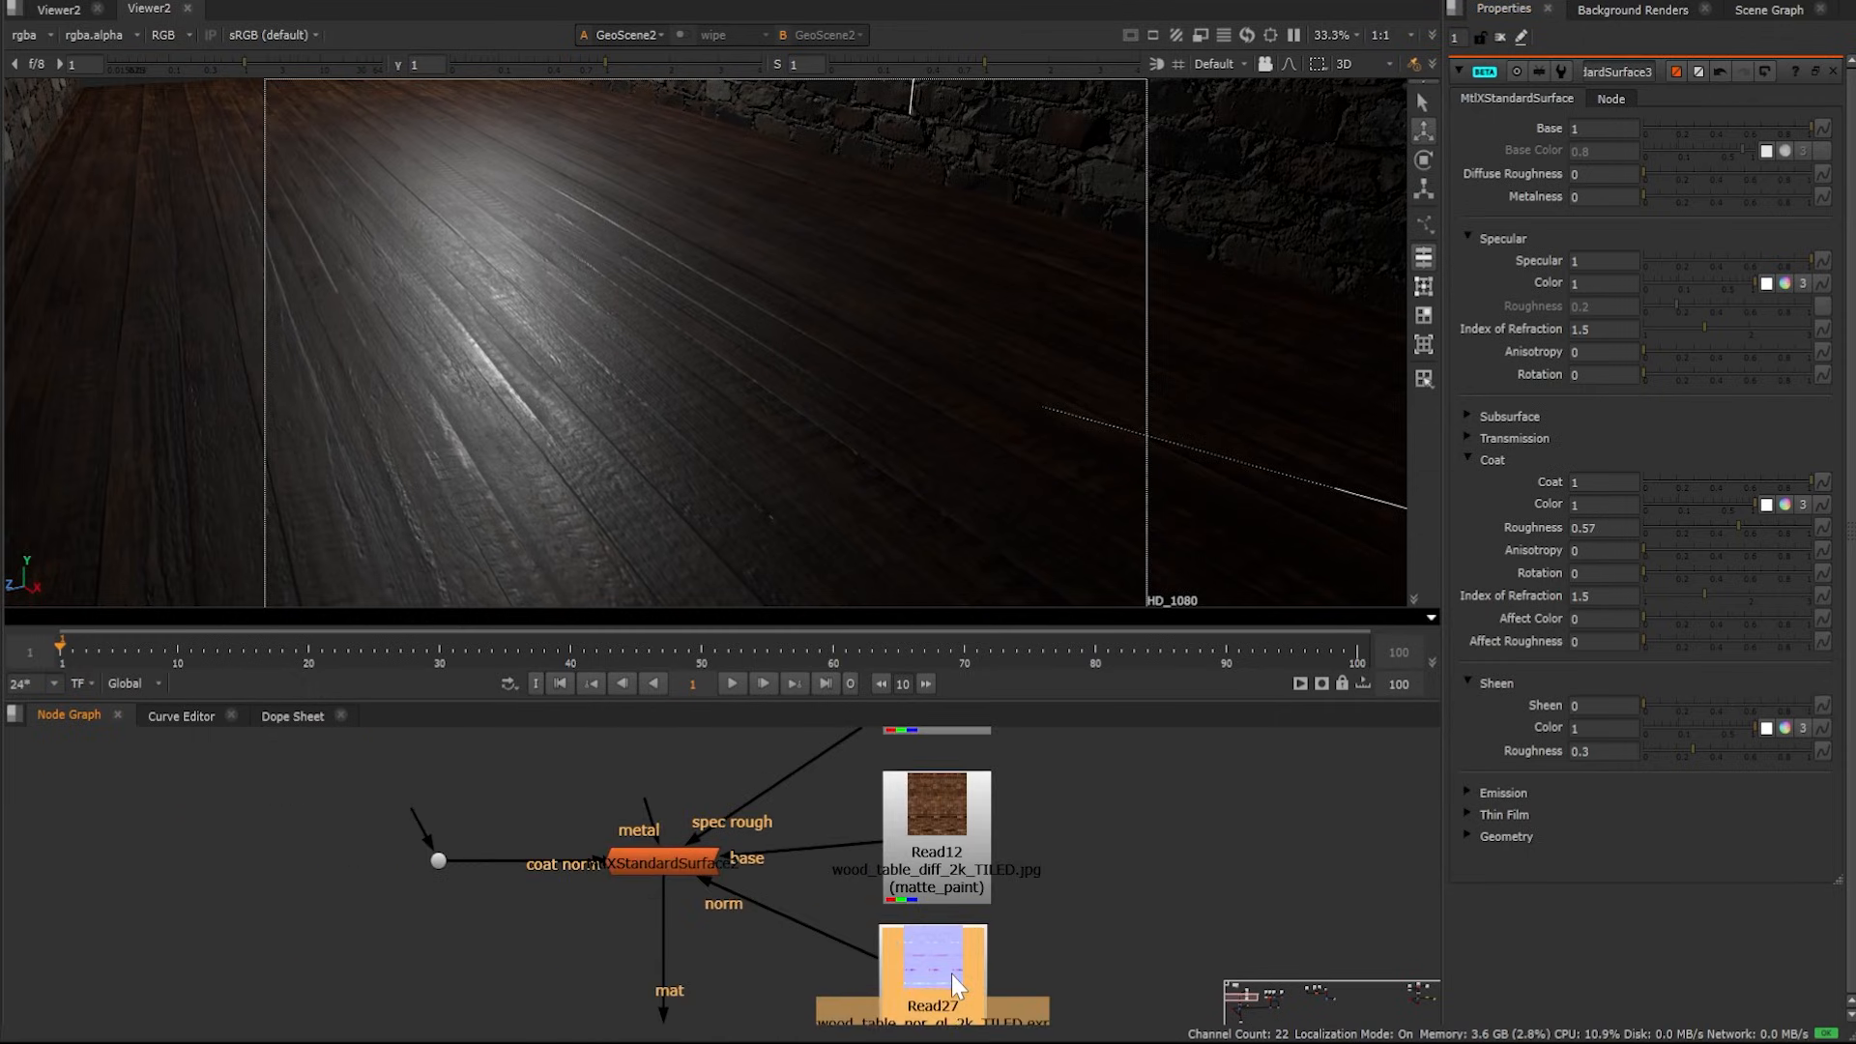
pyautogui.press('d')
pyautogui.keyDown('ctrl'); pyautogui.moveTo(723, 253); pyautogui.dragTo(671, 320); pyautogui.keyUp('ctrl')
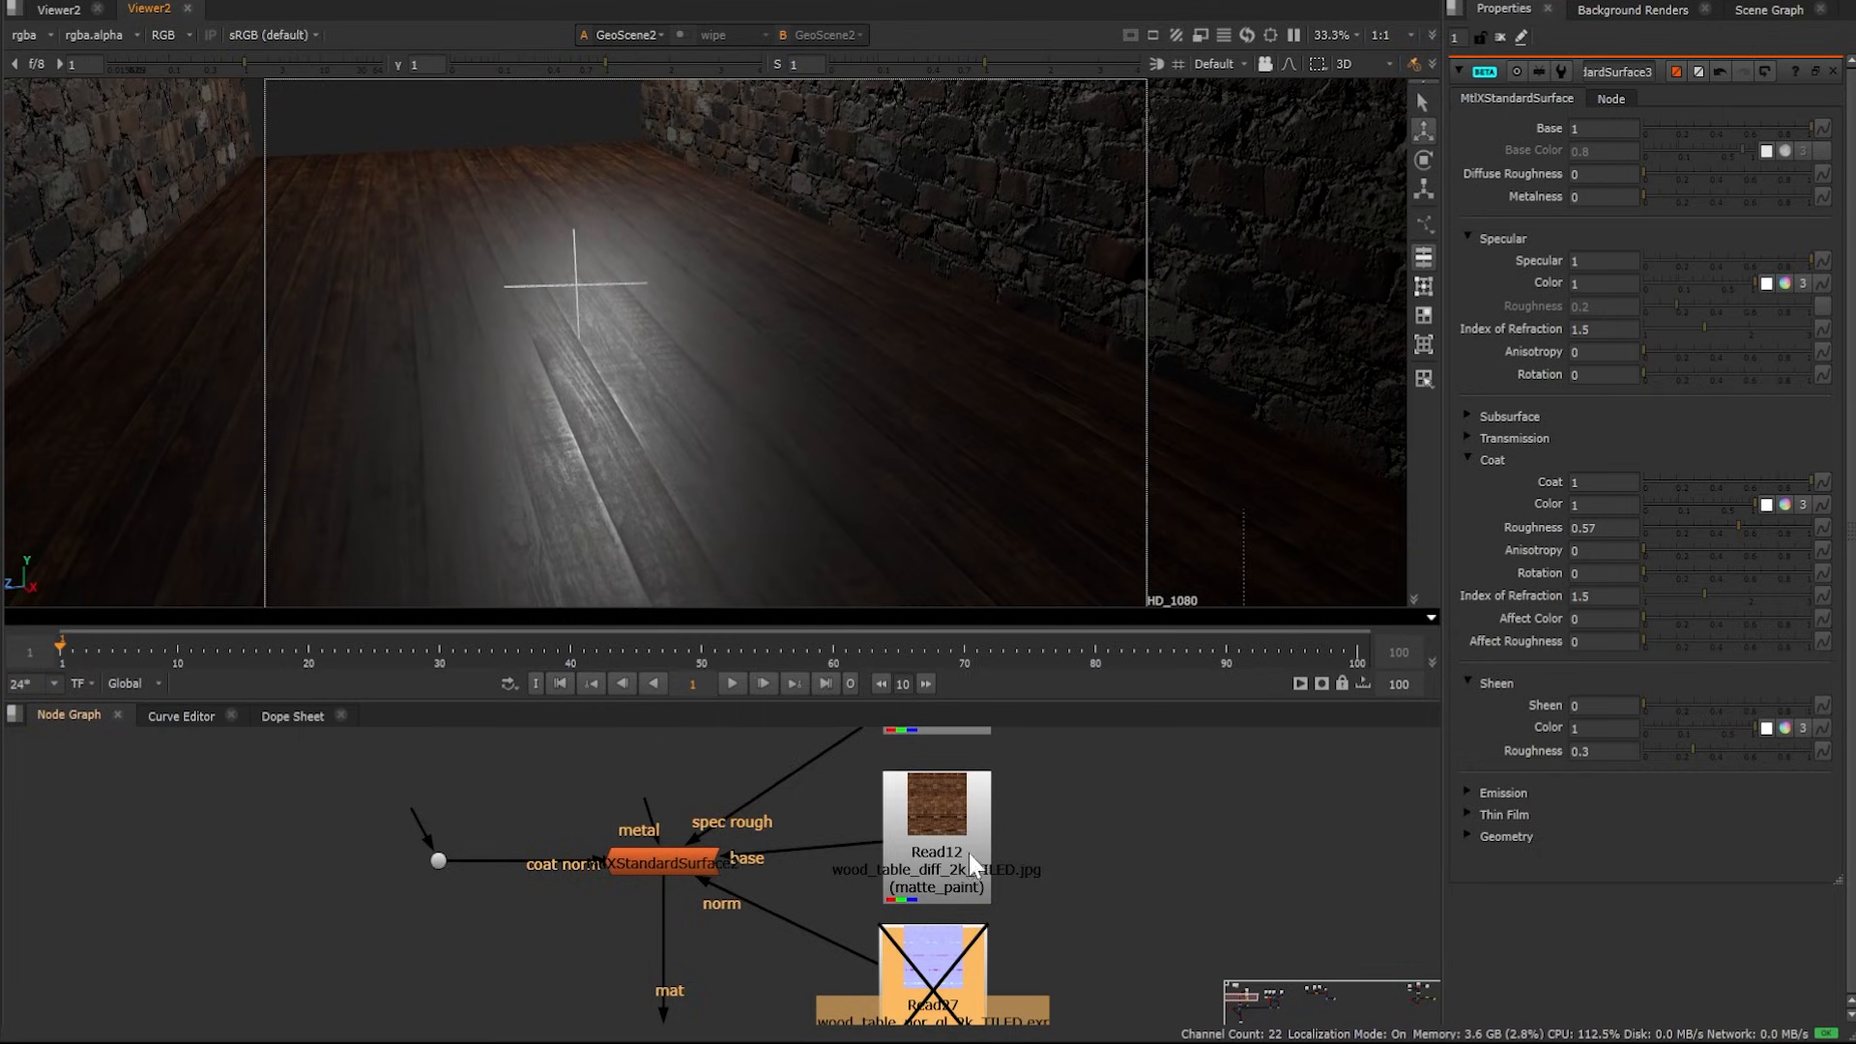
pyautogui.moveTo(1135, 1006); pyautogui.dragTo(1116, 893, button='middle')
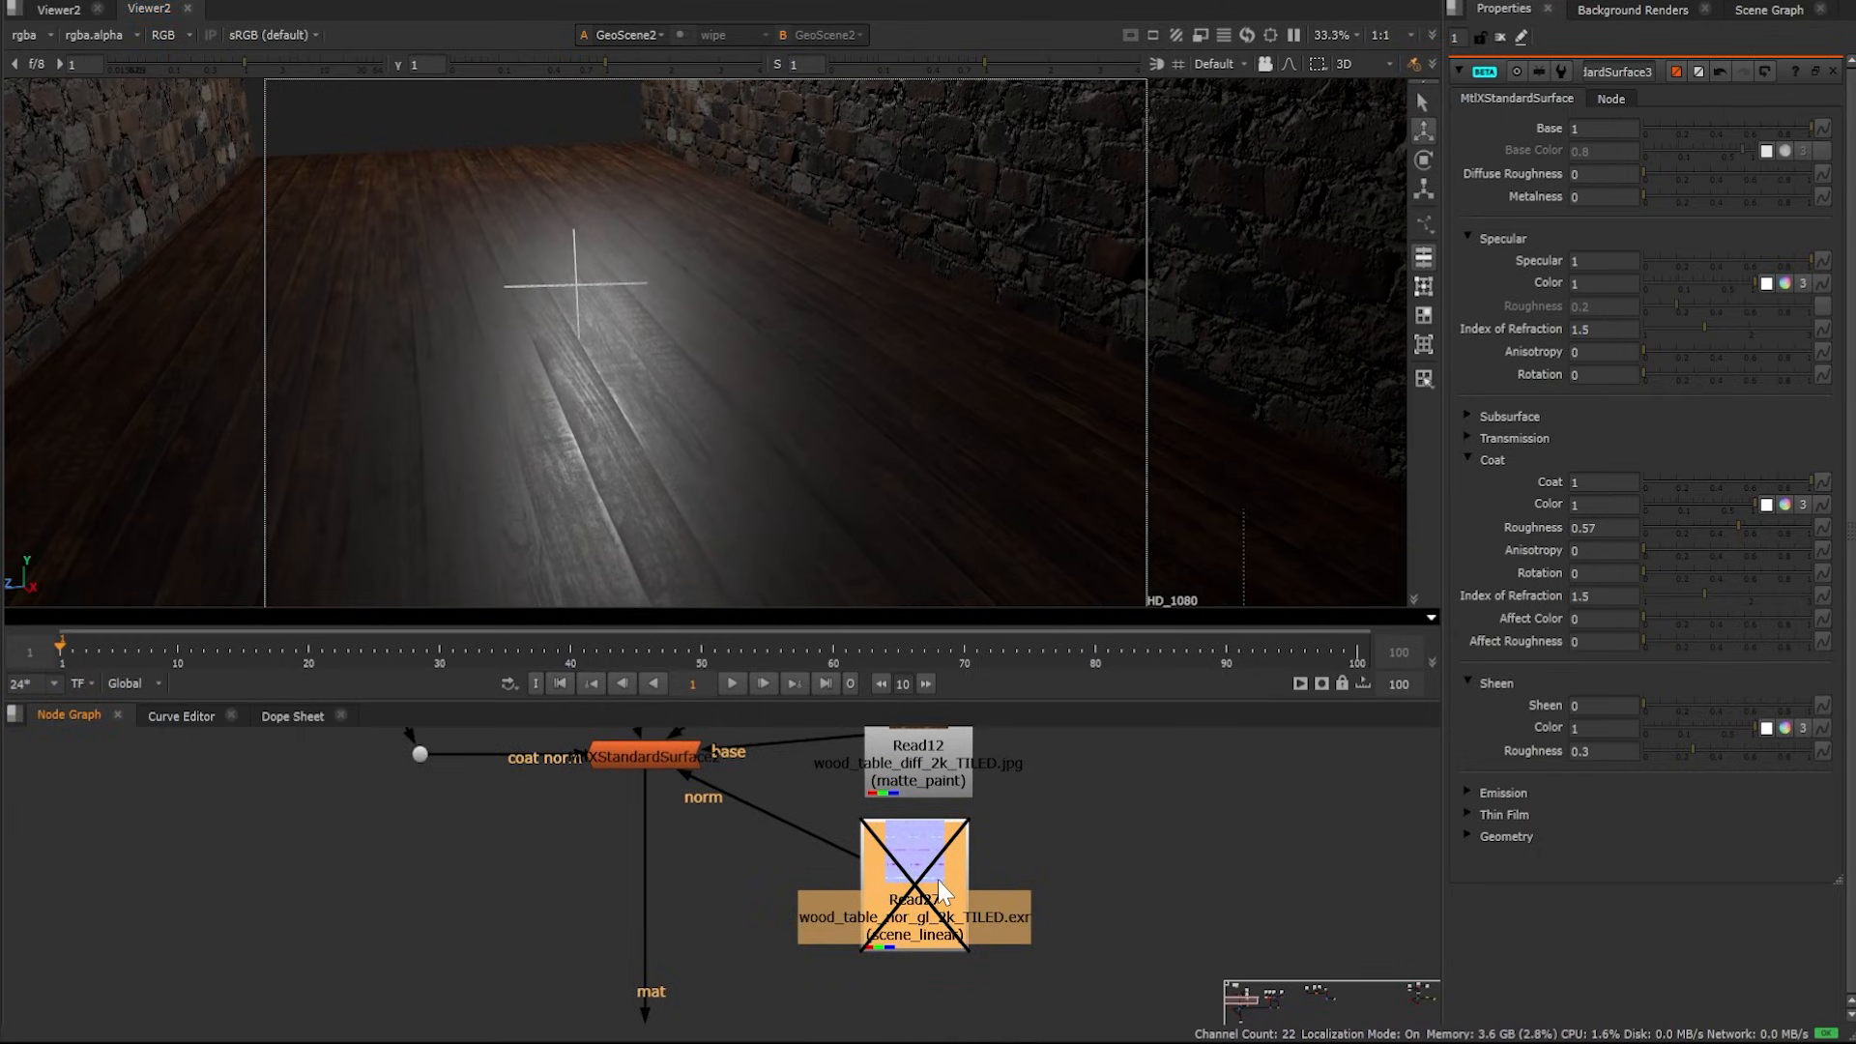
pyautogui.press('d')
pyautogui.keyDown('ctrl'); pyautogui.moveTo(500, 438); pyautogui.dragTo(619, 580); pyautogui.keyUp('ctrl')
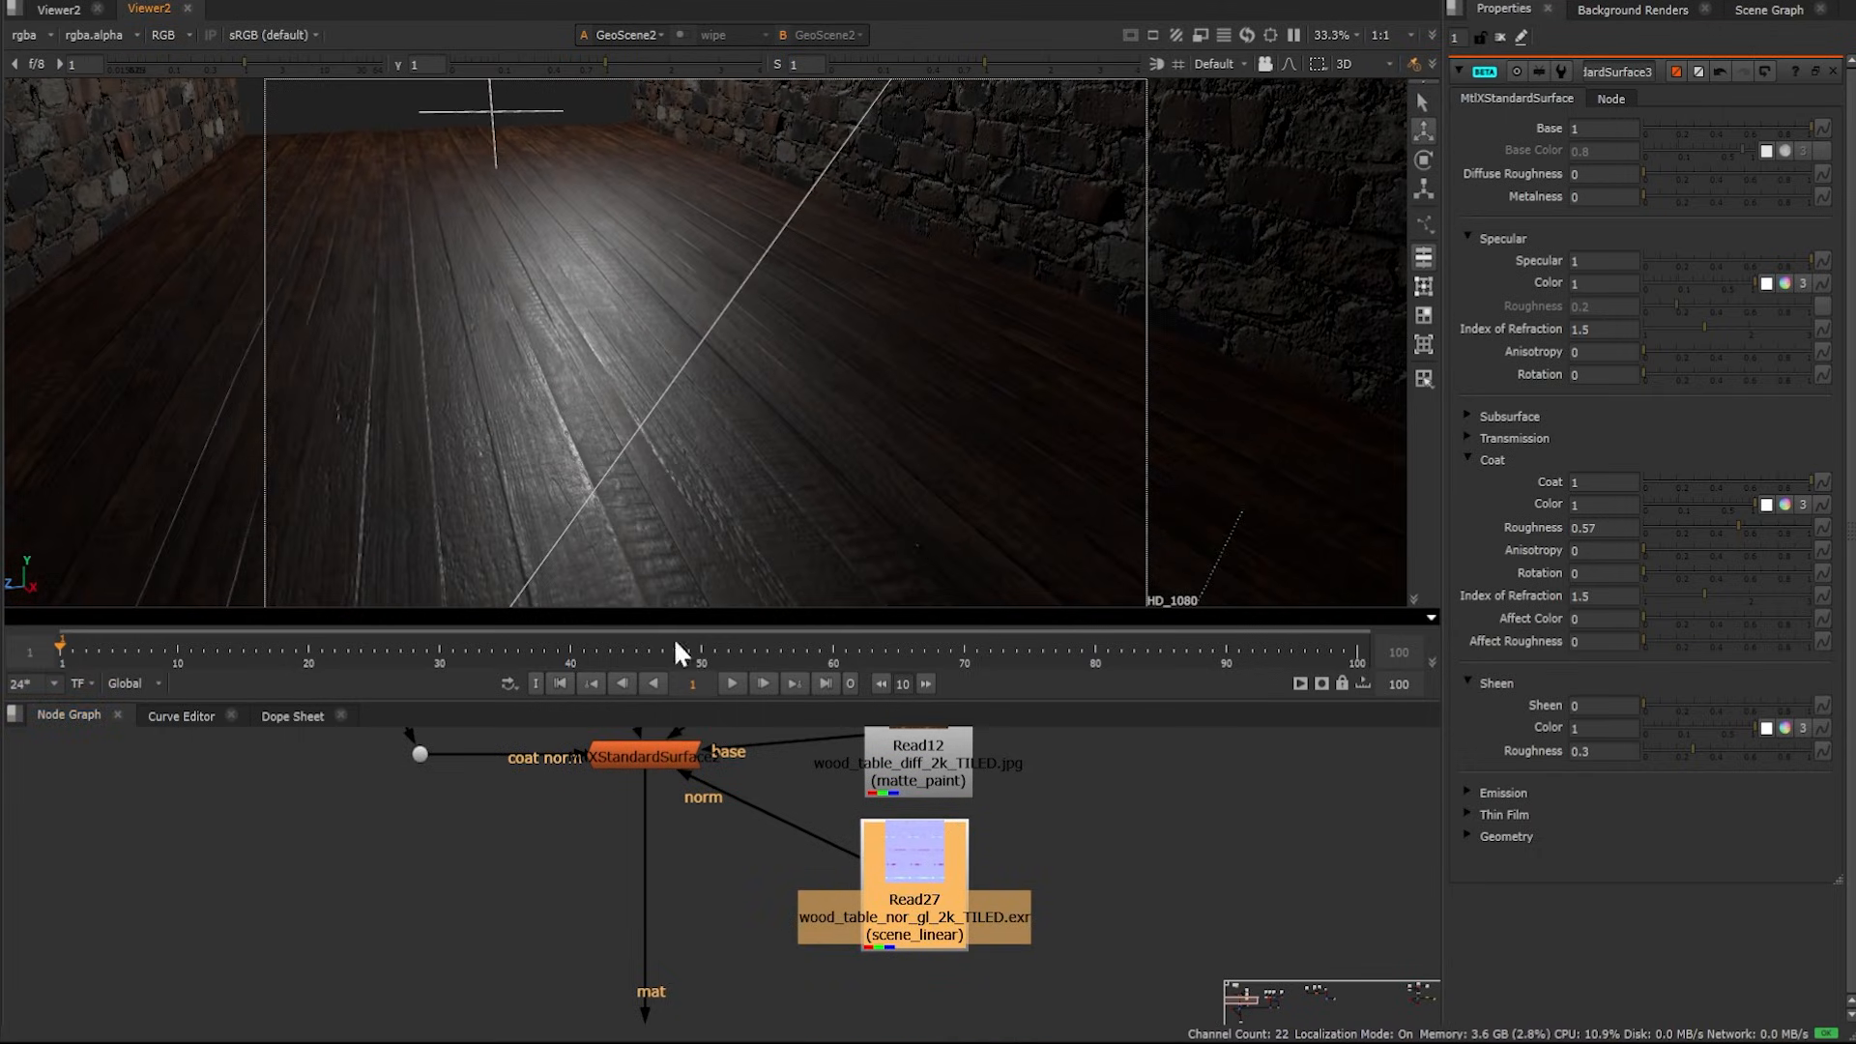
# Open the floor's MtlXStandardSurface2 properties and set its Coat to 0.45
pyautogui.keyDown('ctrl'); pyautogui.moveTo(757, 449); pyautogui.dragTo(570, 64); pyautogui.keyUp('ctrl')
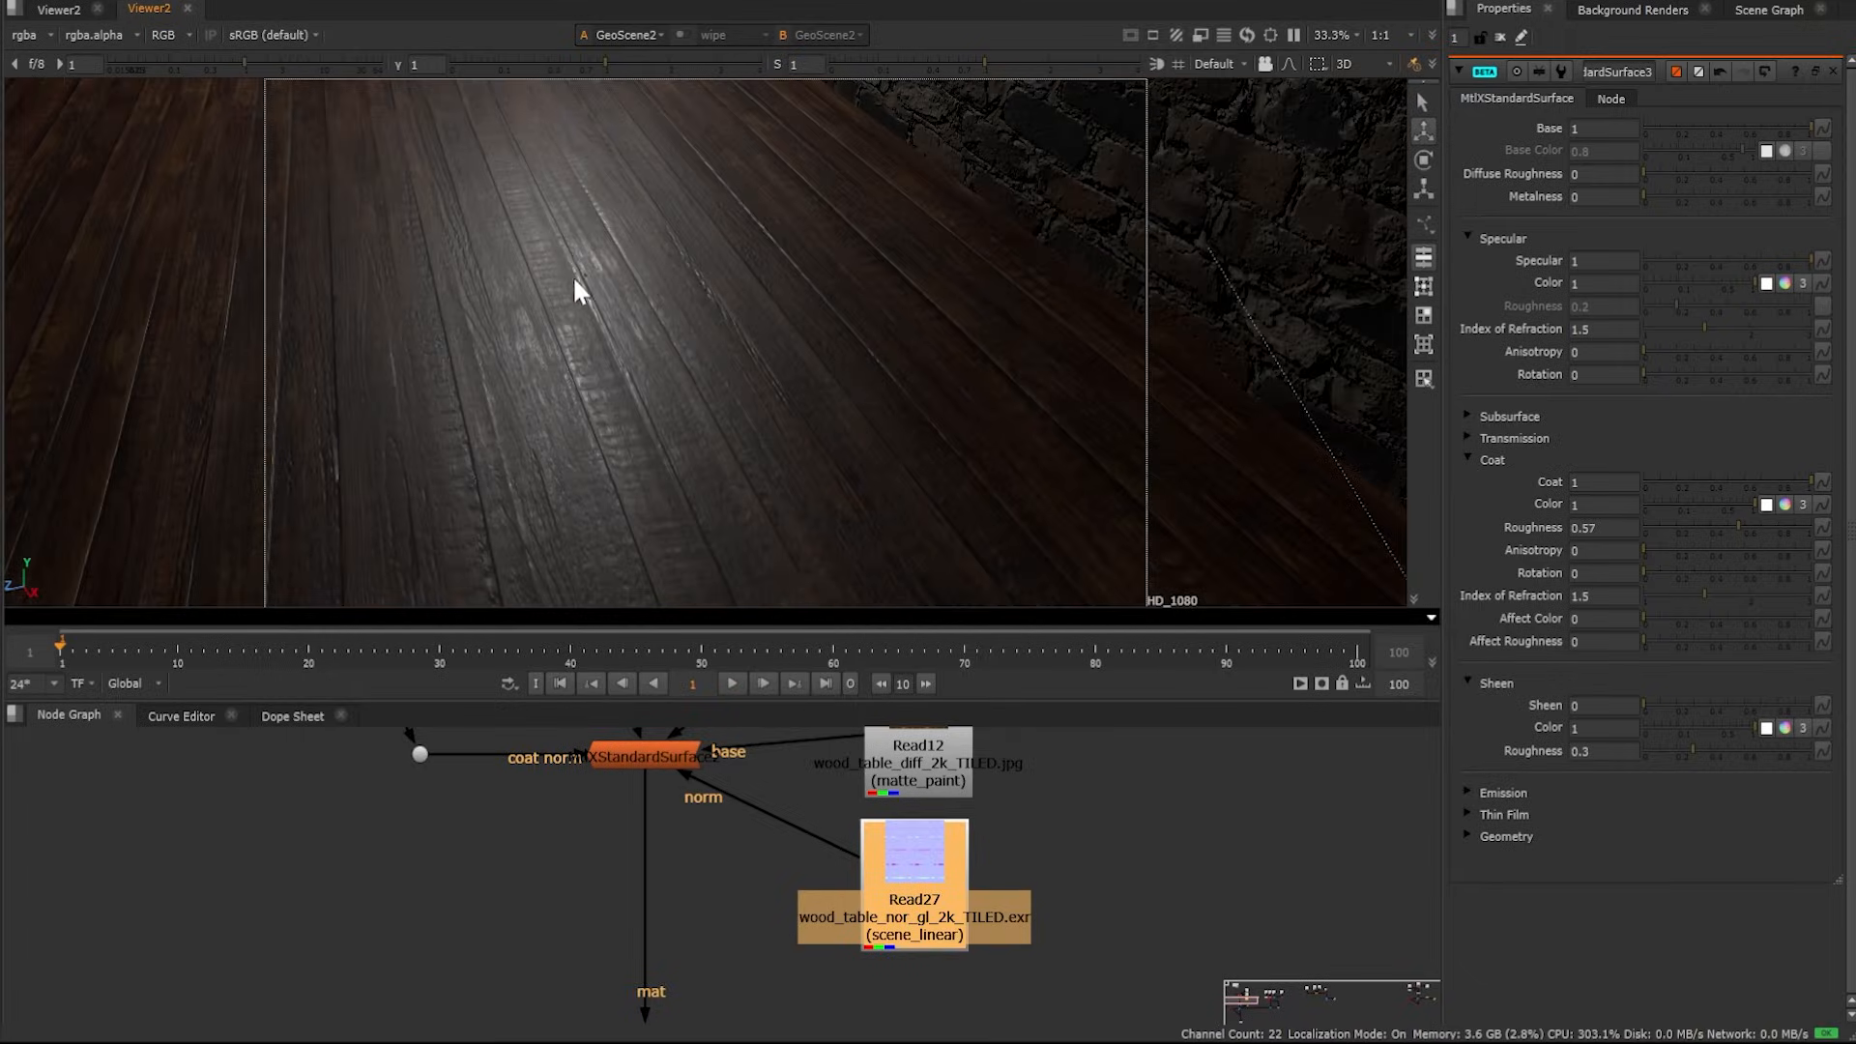
pyautogui.keyDown('ctrl'); pyautogui.moveTo(574, 277); pyautogui.dragTo(595, 292); pyautogui.keyUp('ctrl')
pyautogui.doubleClick(628, 756)
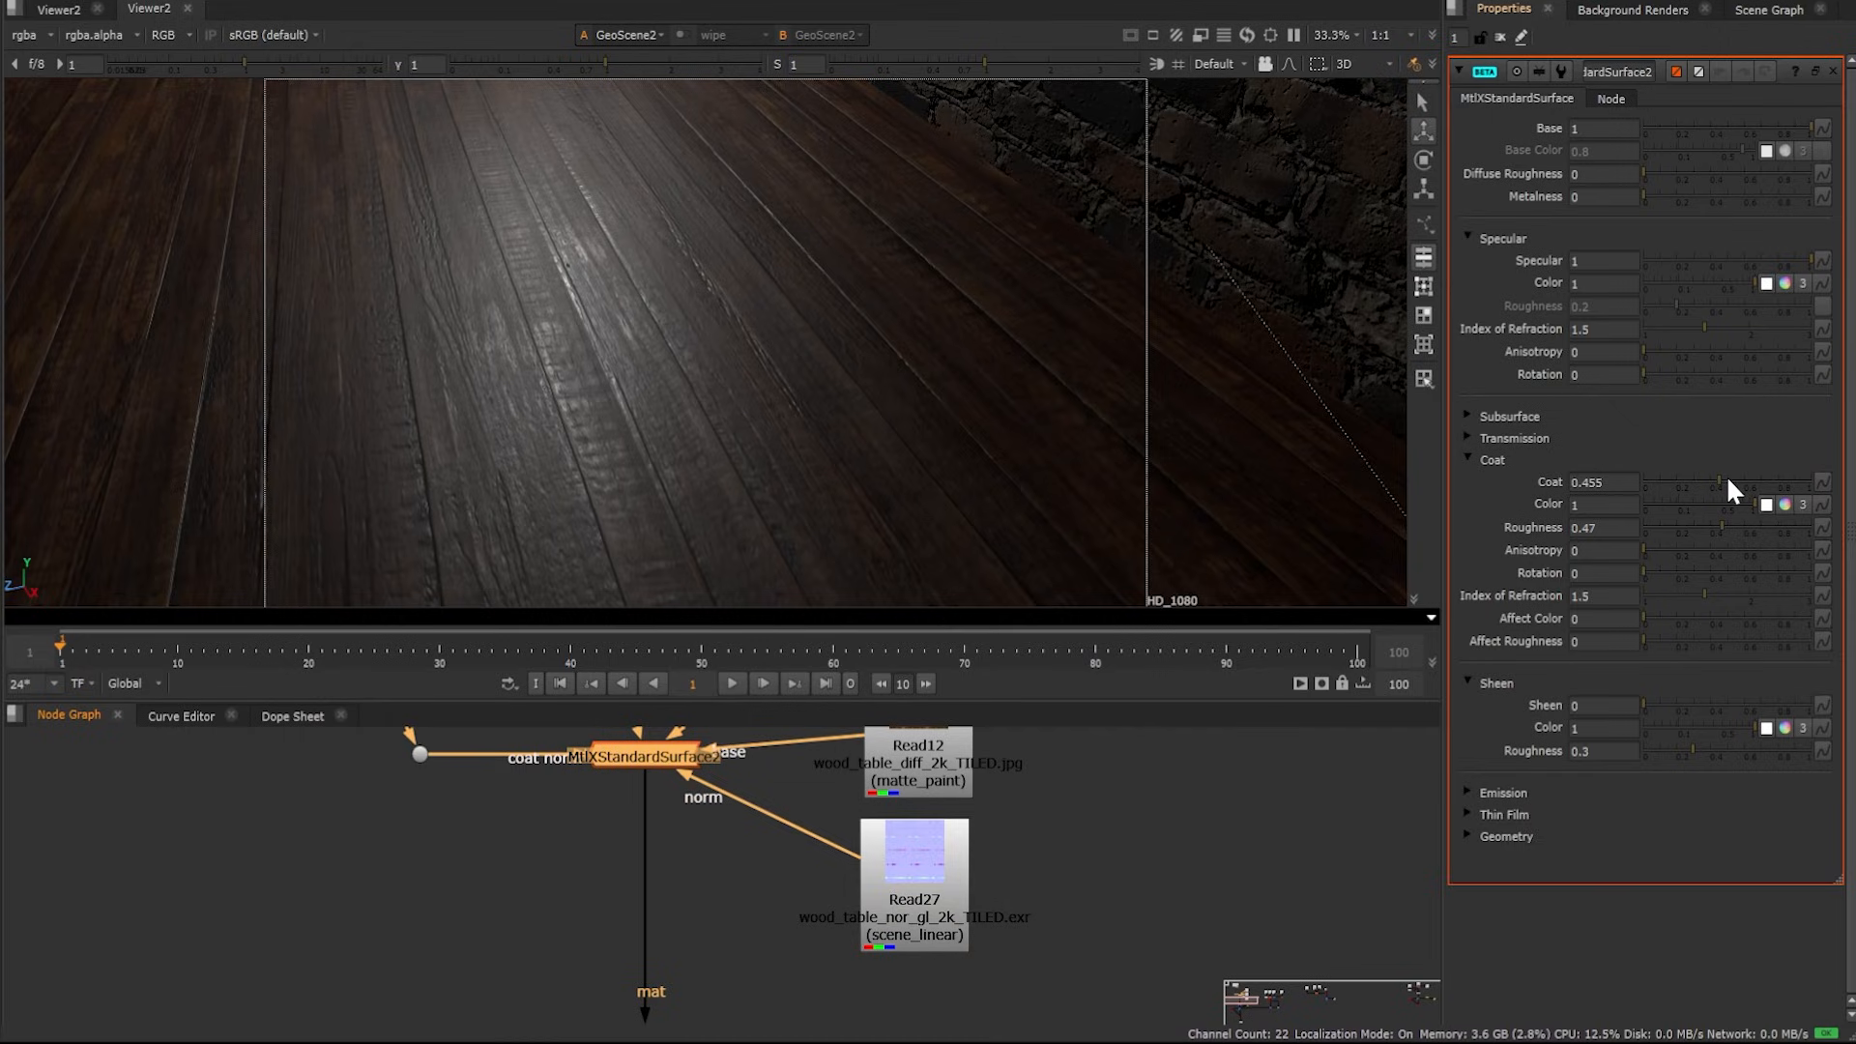
pyautogui.moveTo(1719, 480)
pyautogui.mouseDown()
pyautogui.moveTo(1589, 482)
pyautogui.moveTo(1718, 481)
pyautogui.mouseUp()
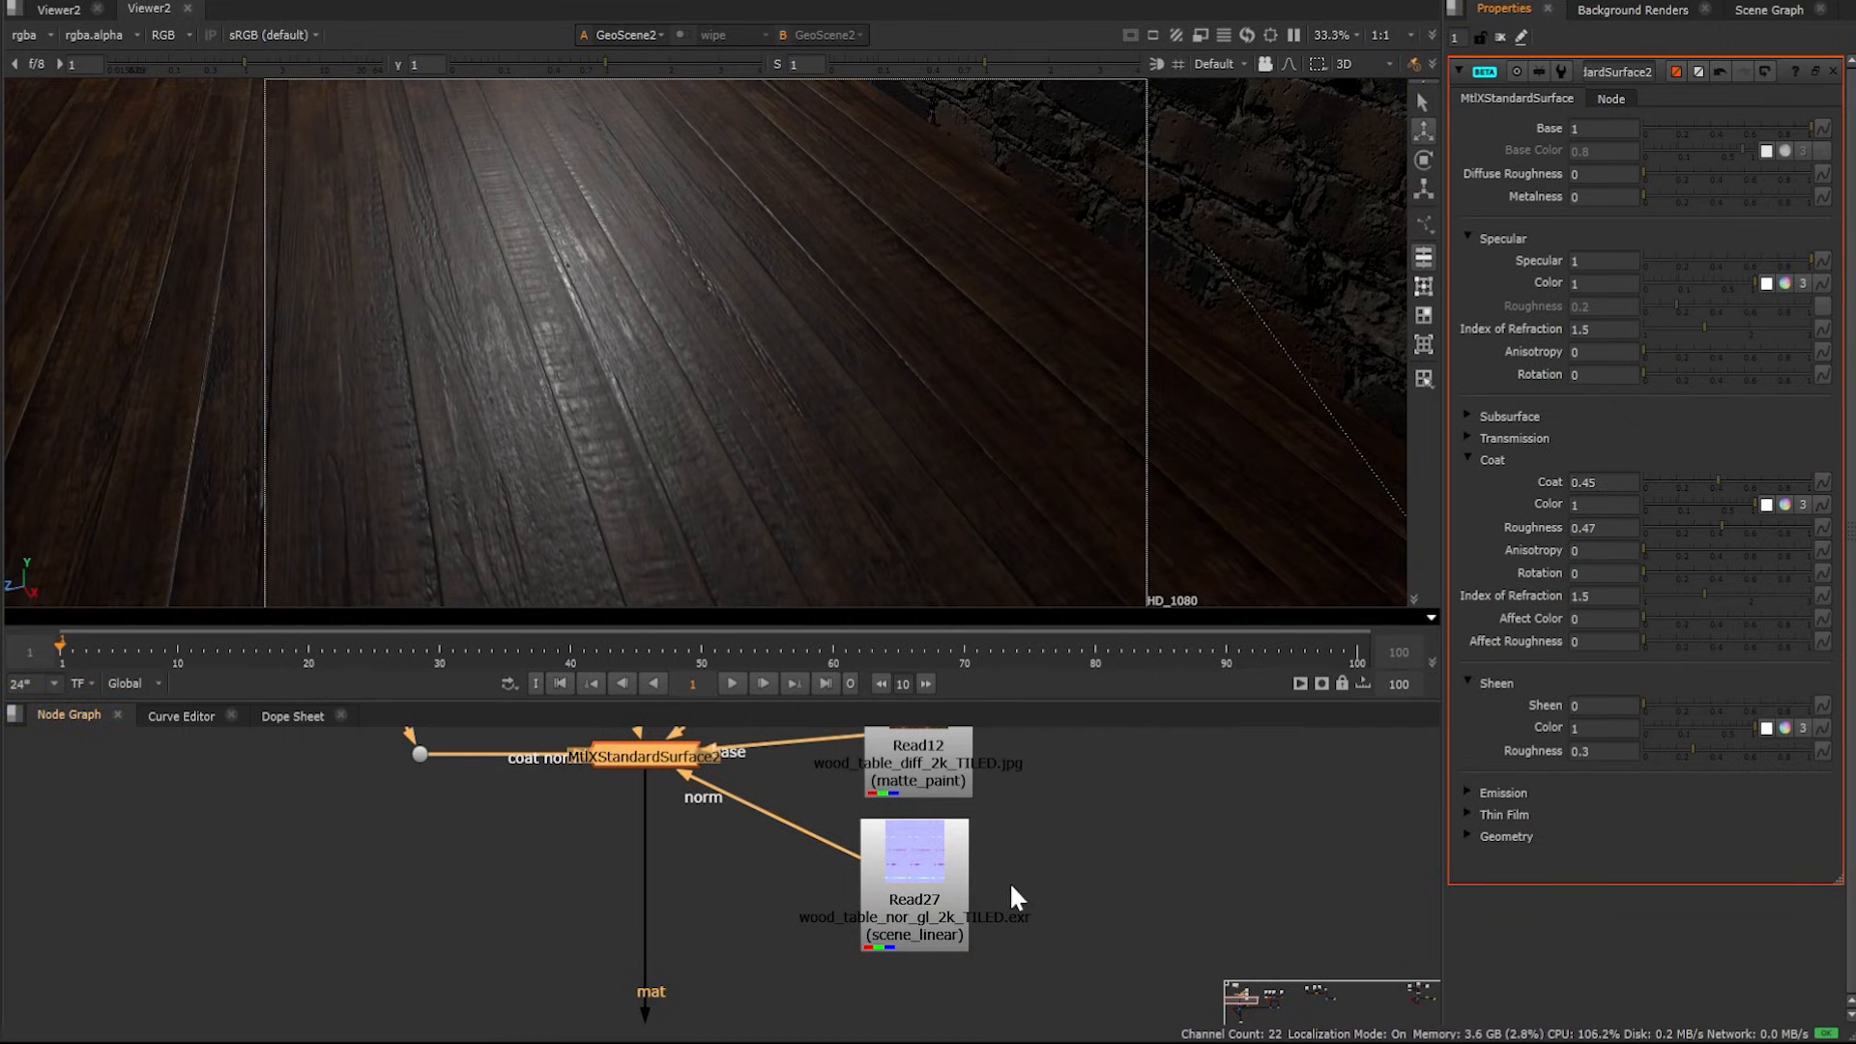
# Inspect the scratches texture Read3 feeding the floor's coat normal in the viewer, then view the 3D scene again
pyautogui.moveTo(746, 484); pyautogui.dragTo(766, 423)
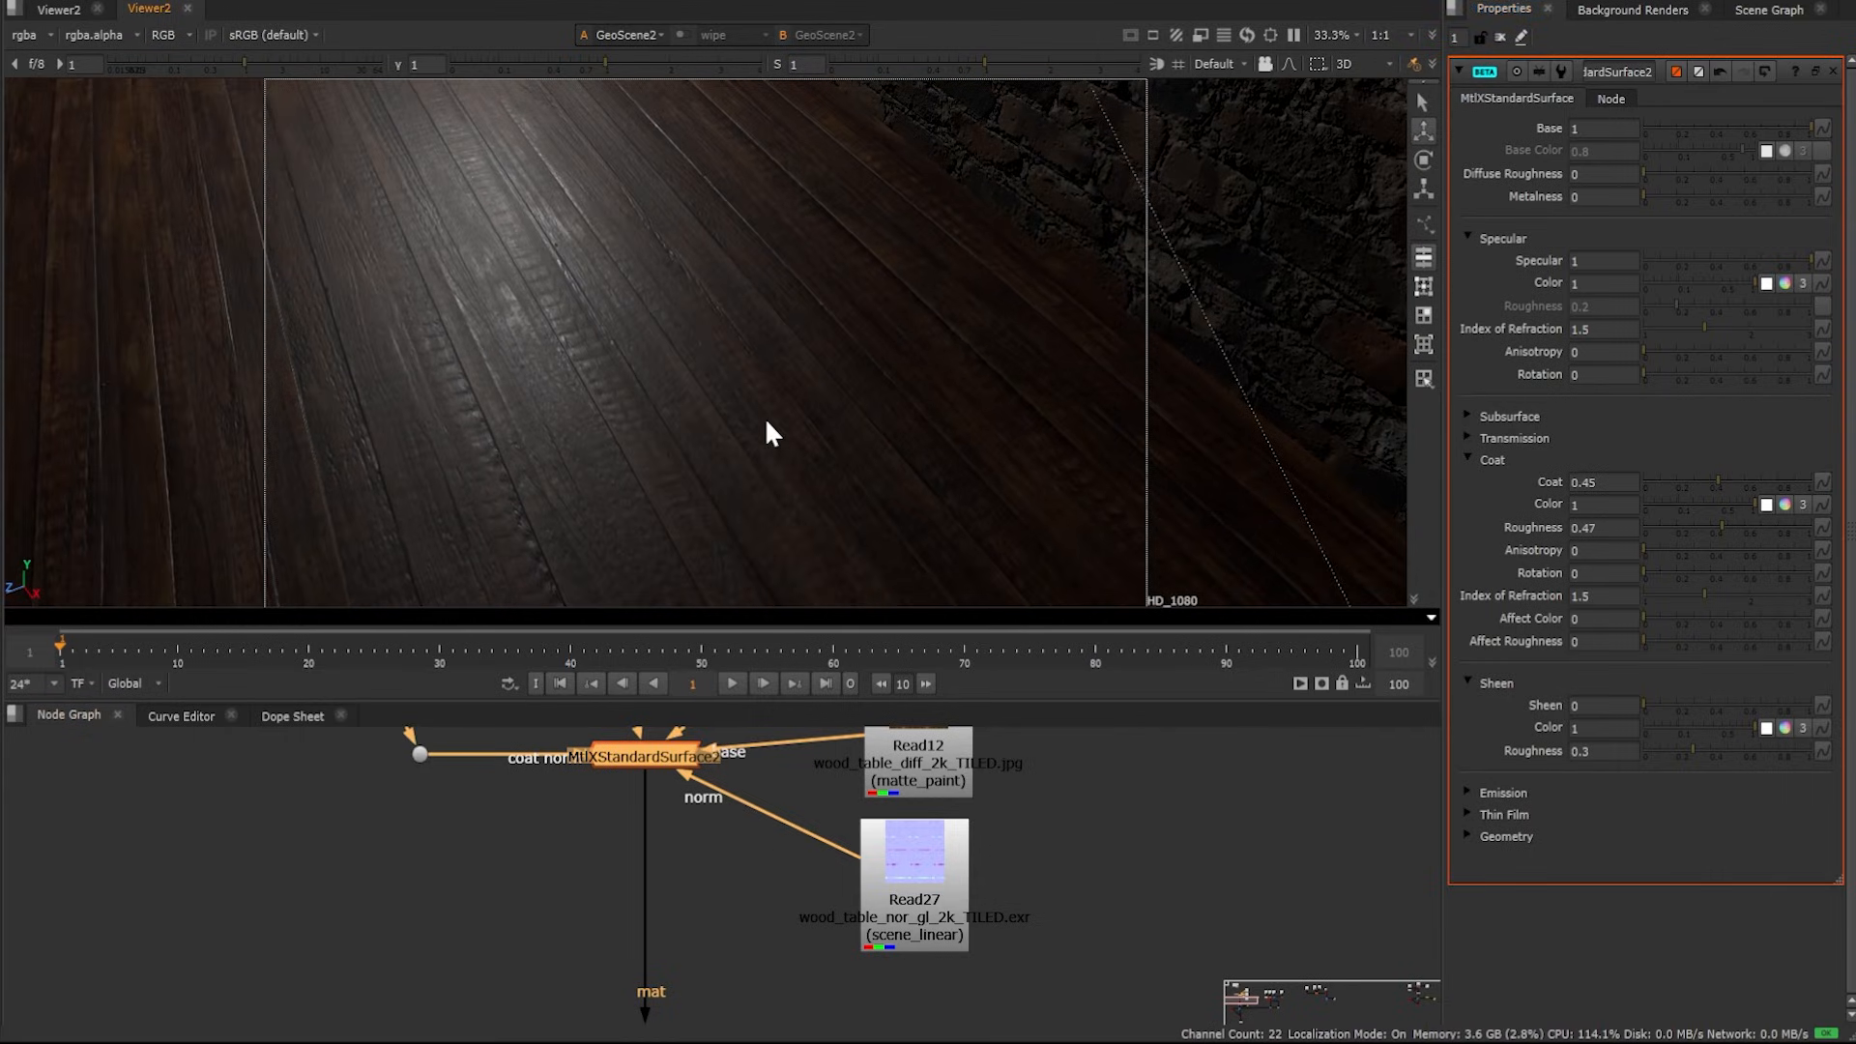
pyautogui.scroll(-3, 807, 817)
pyautogui.scroll(-1, 805, 809)
pyautogui.moveTo(805, 809); pyautogui.dragTo(792, 915, button='middle')
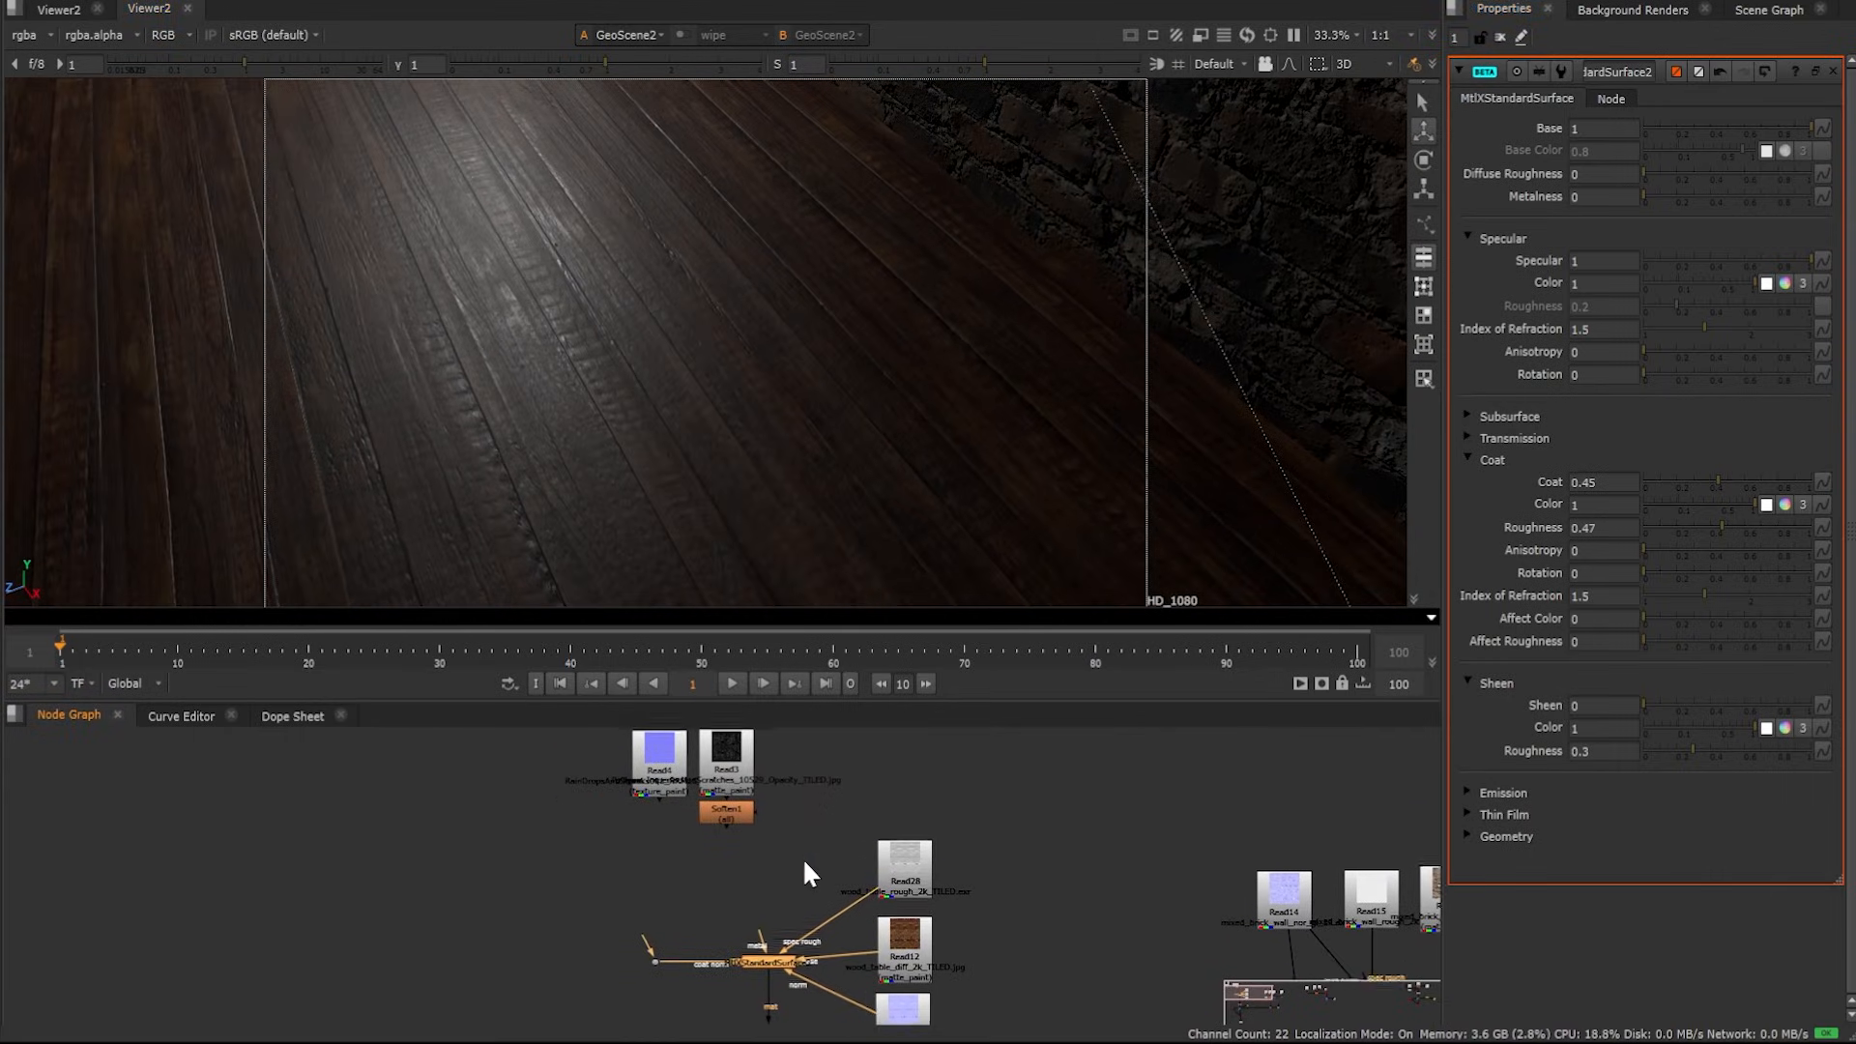
pyautogui.scroll(3, 735, 774)
pyautogui.press('1')
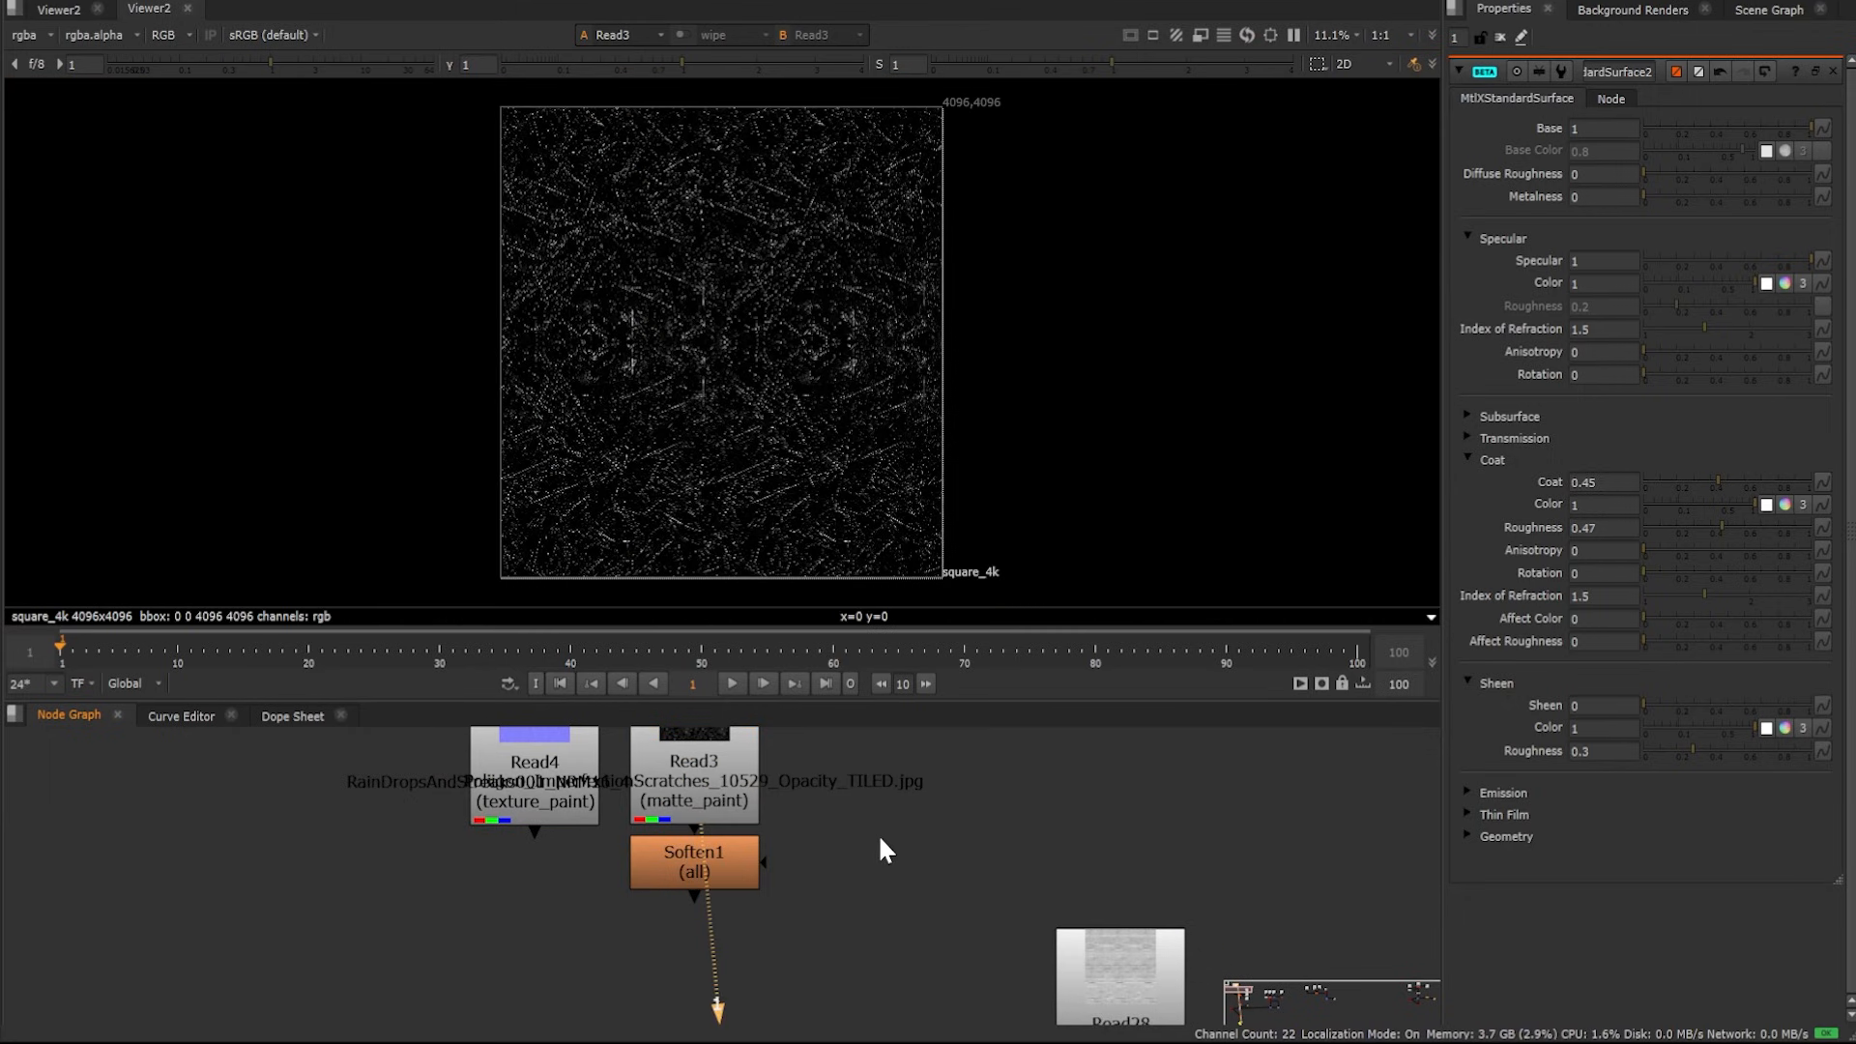
pyautogui.scroll(1, 808, 351)
pyautogui.scroll(2, 571, 296)
pyautogui.scroll(-2, 757, 389)
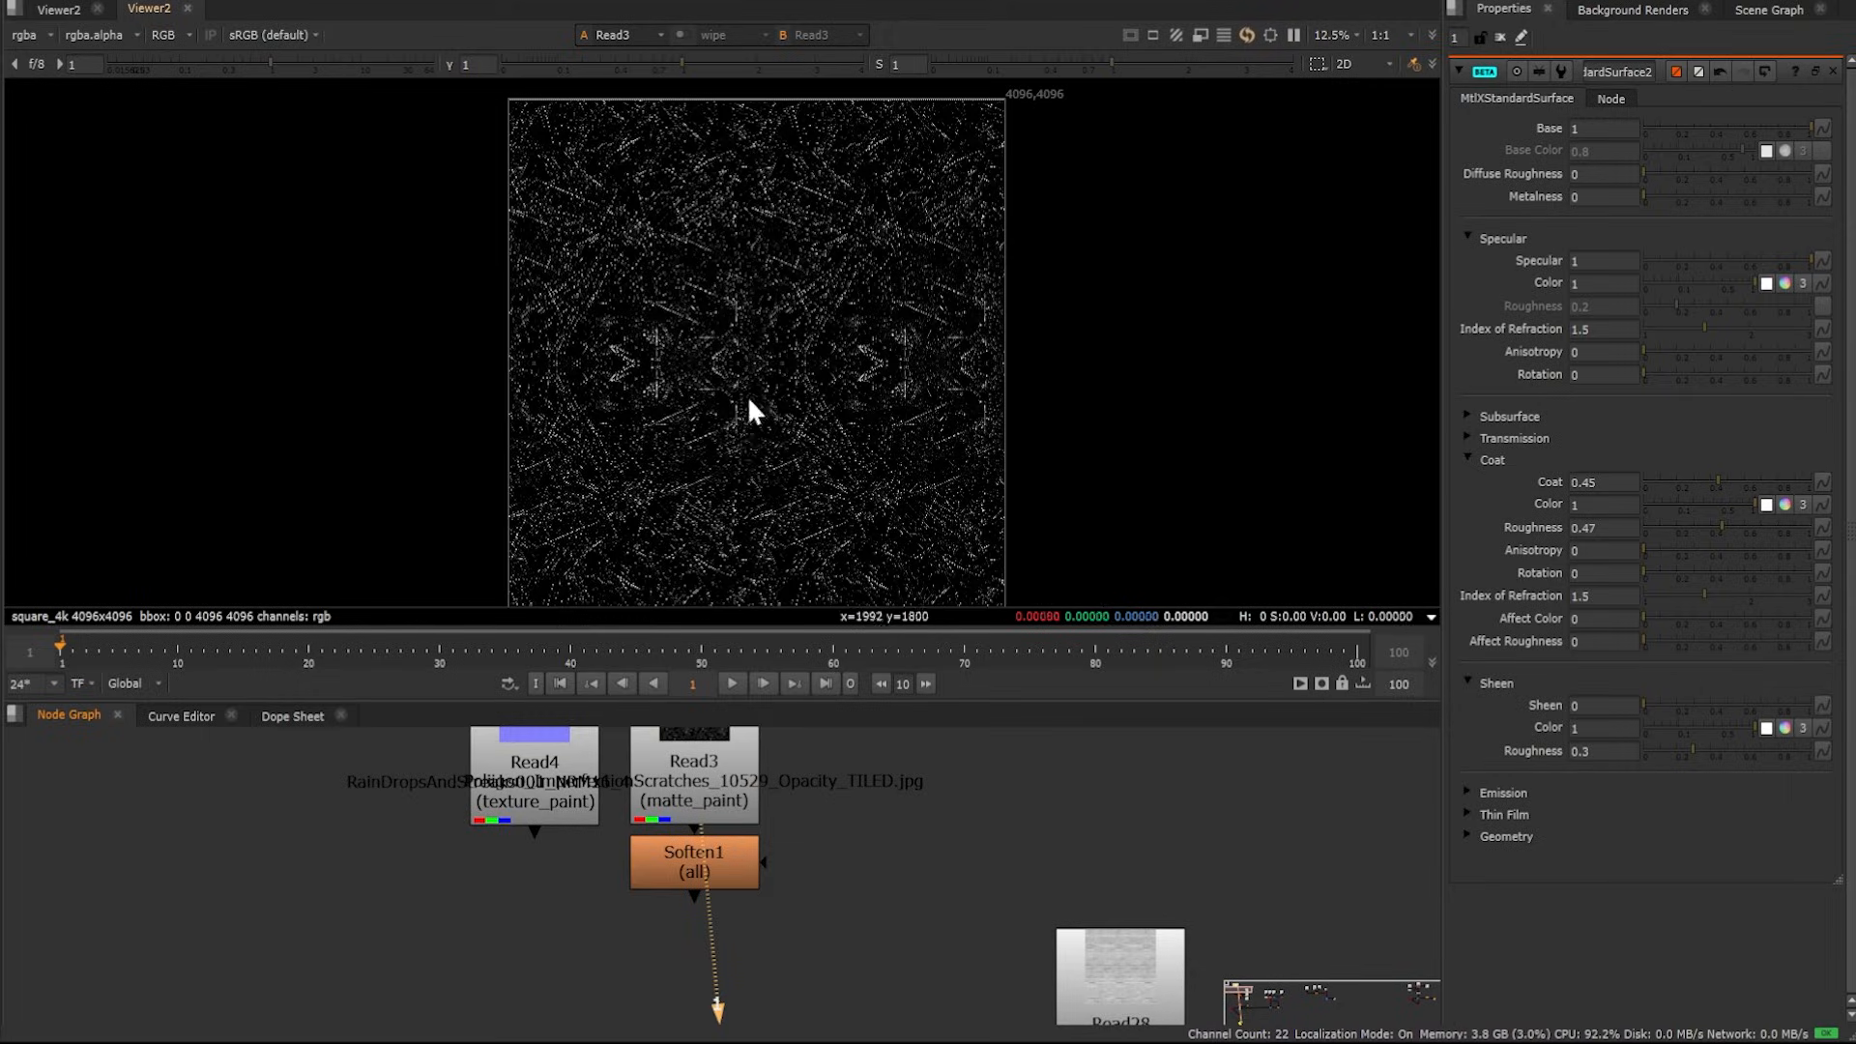
pyautogui.scroll(-3, 871, 859)
pyautogui.moveTo(873, 941); pyautogui.dragTo(677, 657, button='middle')
pyautogui.moveTo(785, 995); pyautogui.dragTo(771, 715, button='middle')
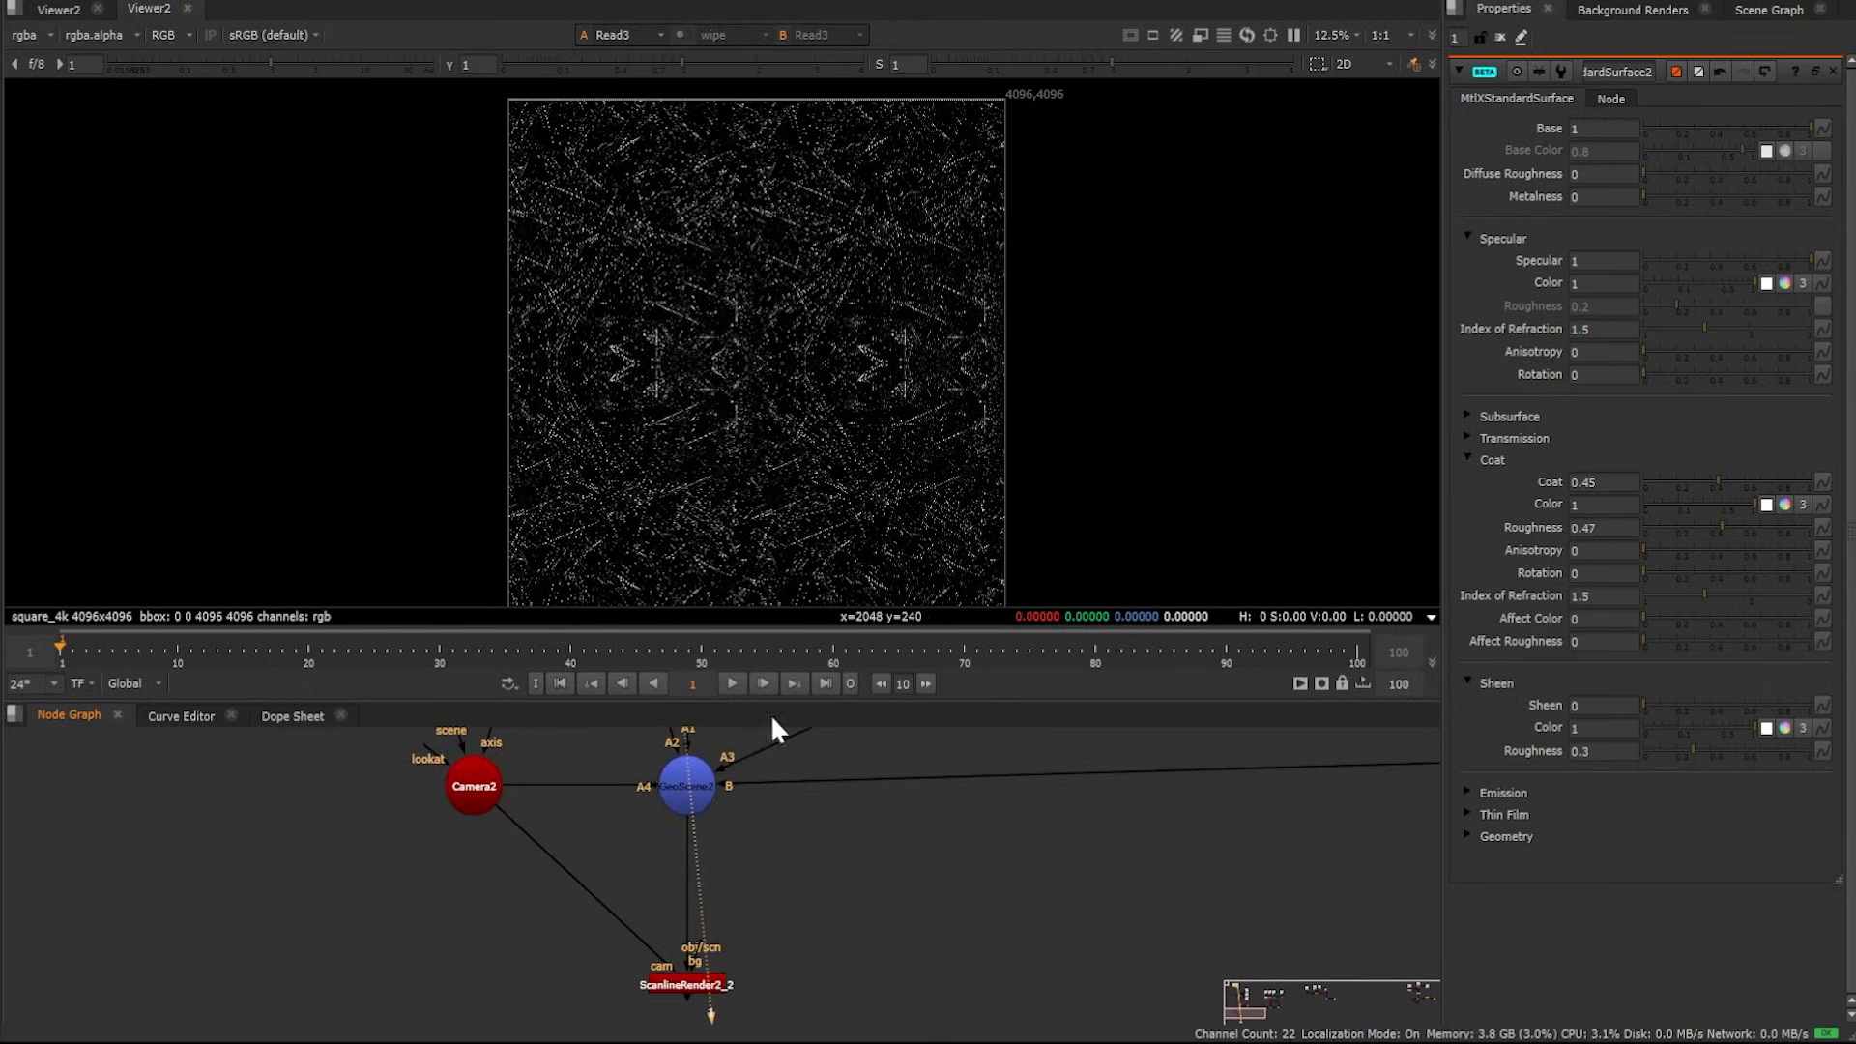
pyautogui.click(703, 796)
pyautogui.press('1')
pyautogui.click(777, 804)
pyautogui.moveTo(778, 805); pyautogui.dragTo(796, 1001, button='middle')
pyautogui.moveTo(809, 759); pyautogui.dragTo(847, 1010, button='middle')
pyautogui.moveTo(779, 732); pyautogui.dragTo(805, 858, button='middle')
pyautogui.moveTo(593, 959); pyautogui.dragTo(721, 781)
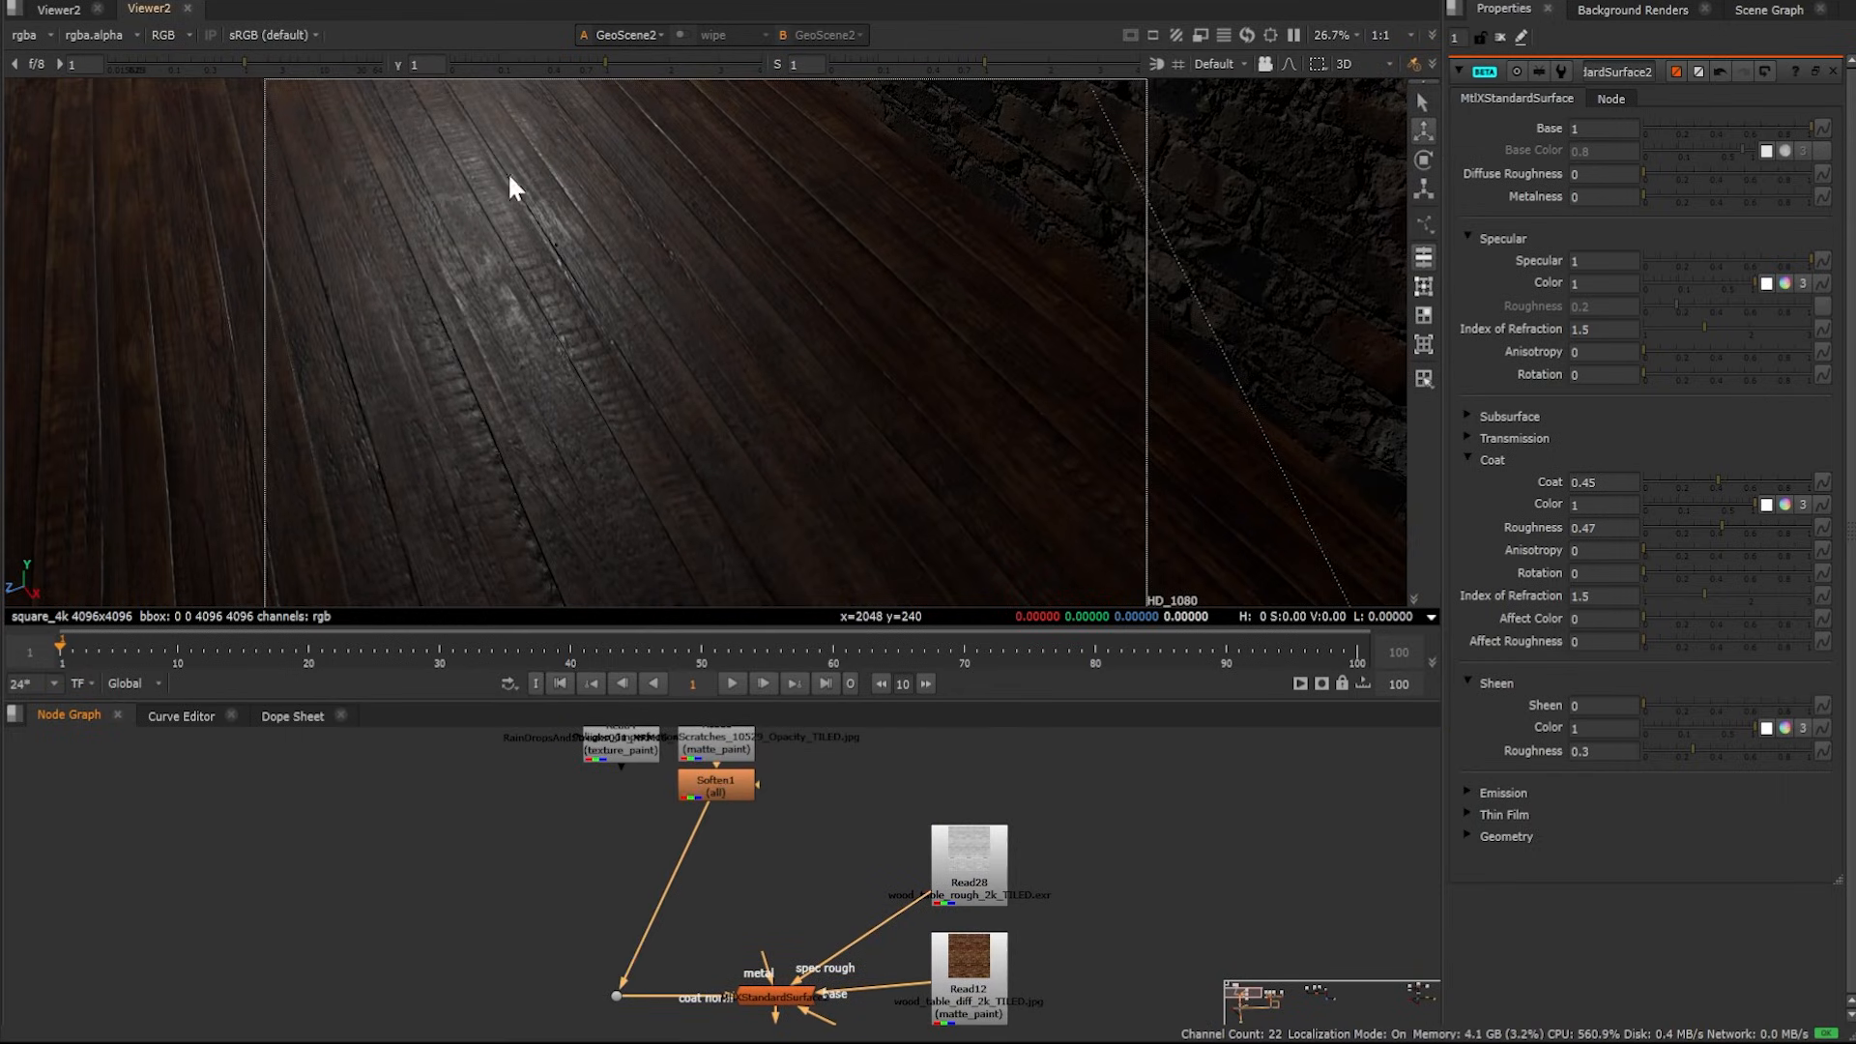
# Adjust MtlXStandardSurface2's coat settings so its coat Roughness is 0.42
pyautogui.moveTo(418, 276); pyautogui.dragTo(533, 302, button='middle')
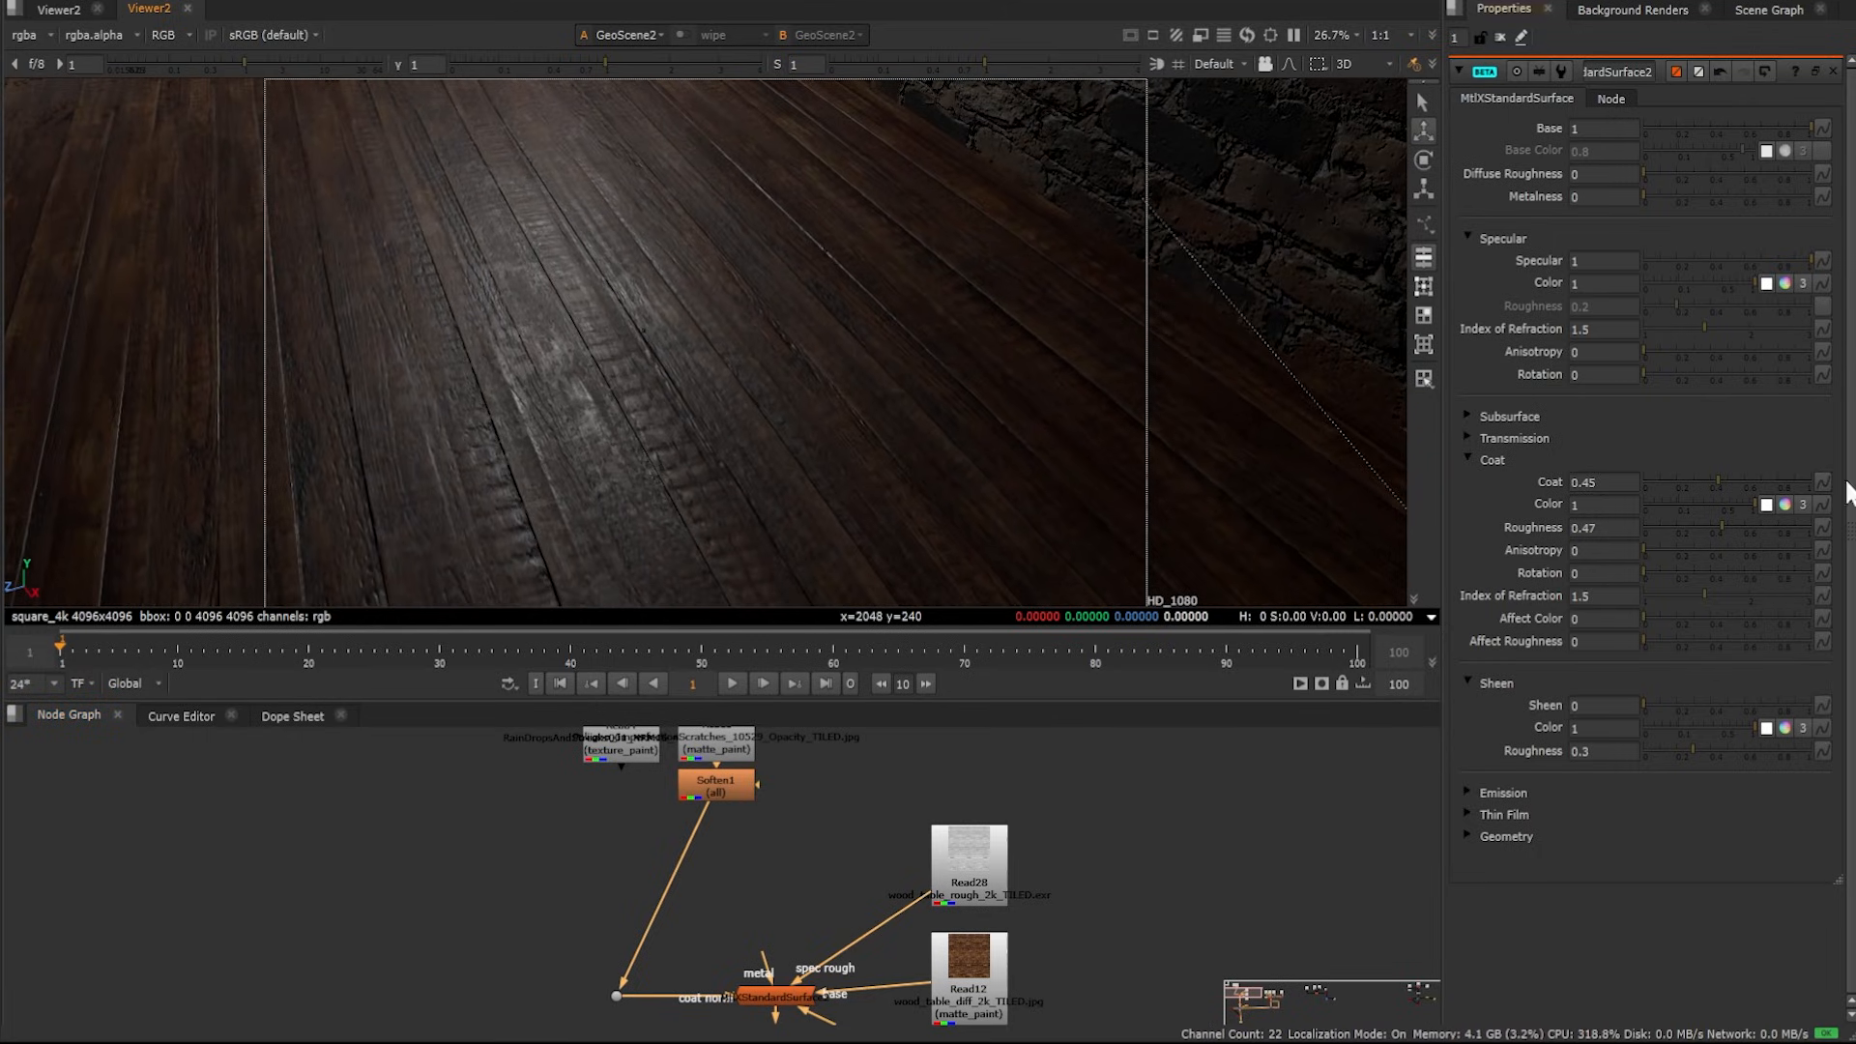
pyautogui.moveTo(1717, 481)
pyautogui.mouseDown()
pyautogui.moveTo(1841, 477)
pyautogui.moveTo(1681, 521)
pyautogui.moveTo(1733, 531)
pyautogui.moveTo(1716, 528)
pyautogui.mouseUp()
pyautogui.hotkey('ctrl', 'z')
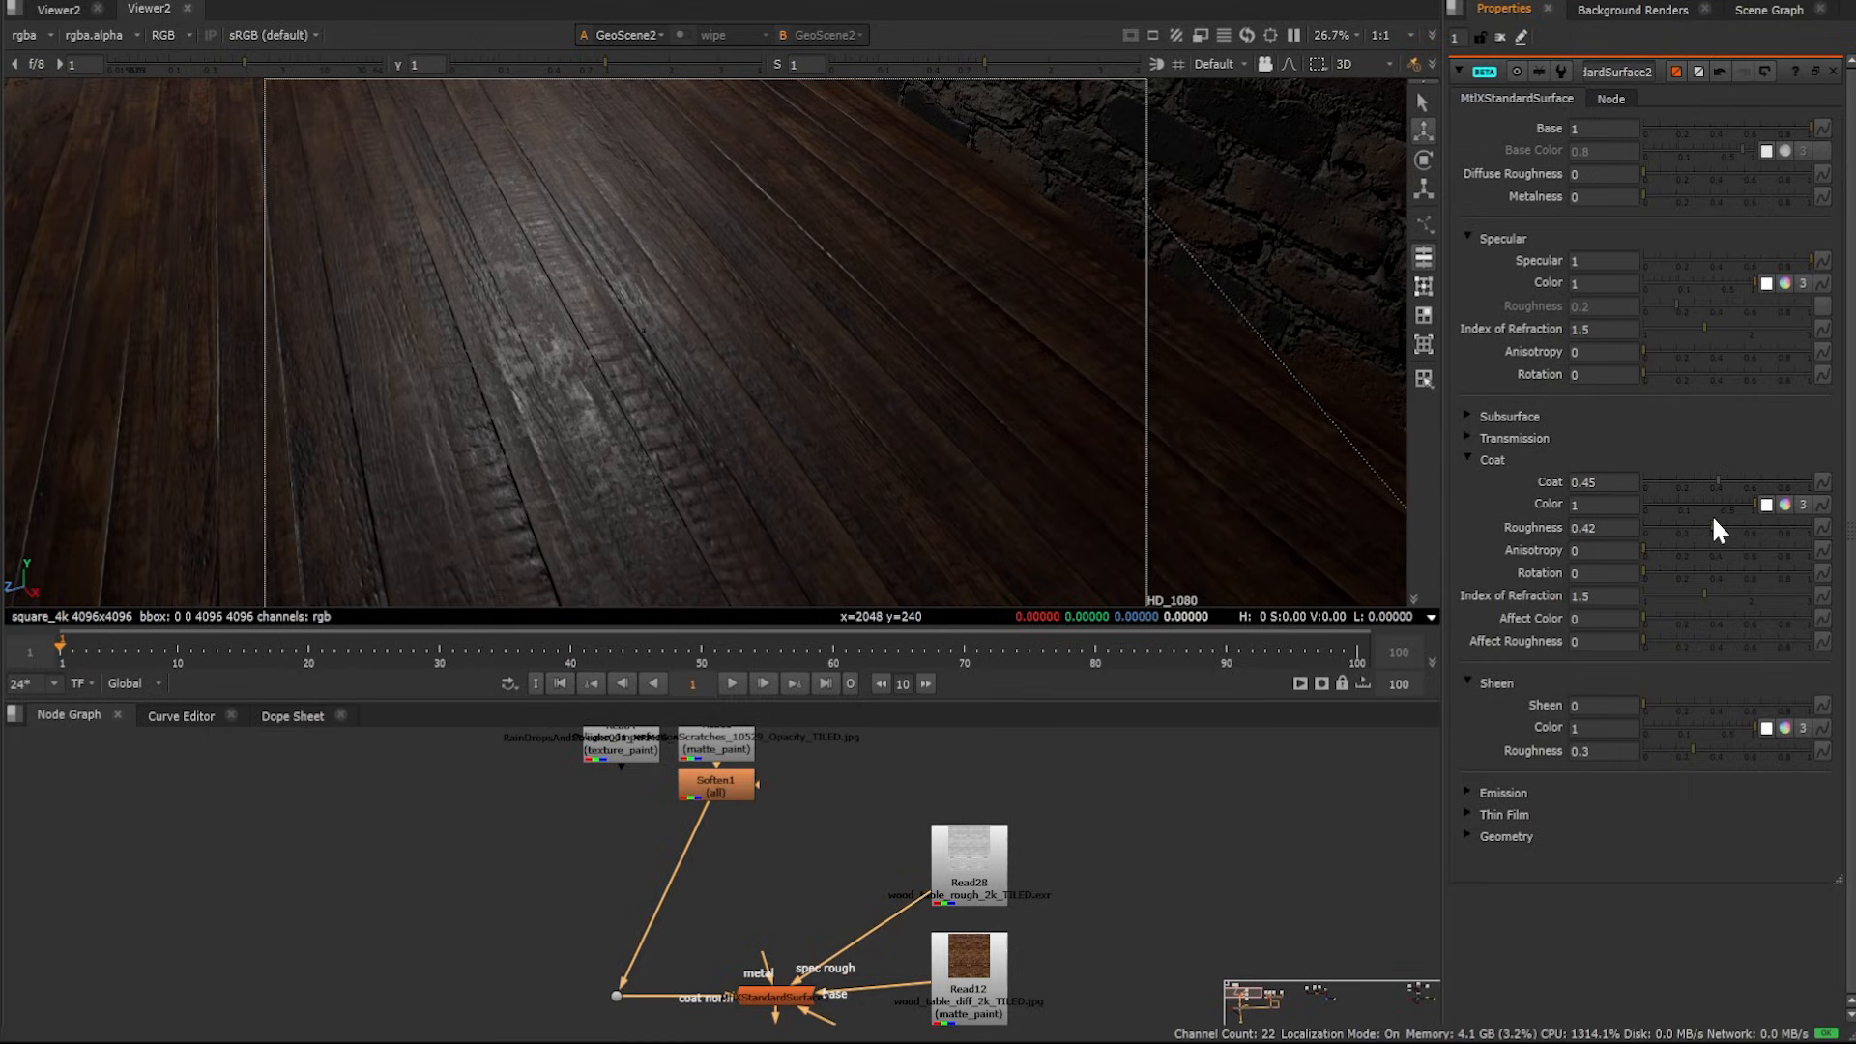
# Orbit around the room to inspect the floor's coat reflections in the render
pyautogui.keyDown('ctrl'); pyautogui.moveTo(640, 330); pyautogui.dragTo(720, 372); pyautogui.keyUp('ctrl')
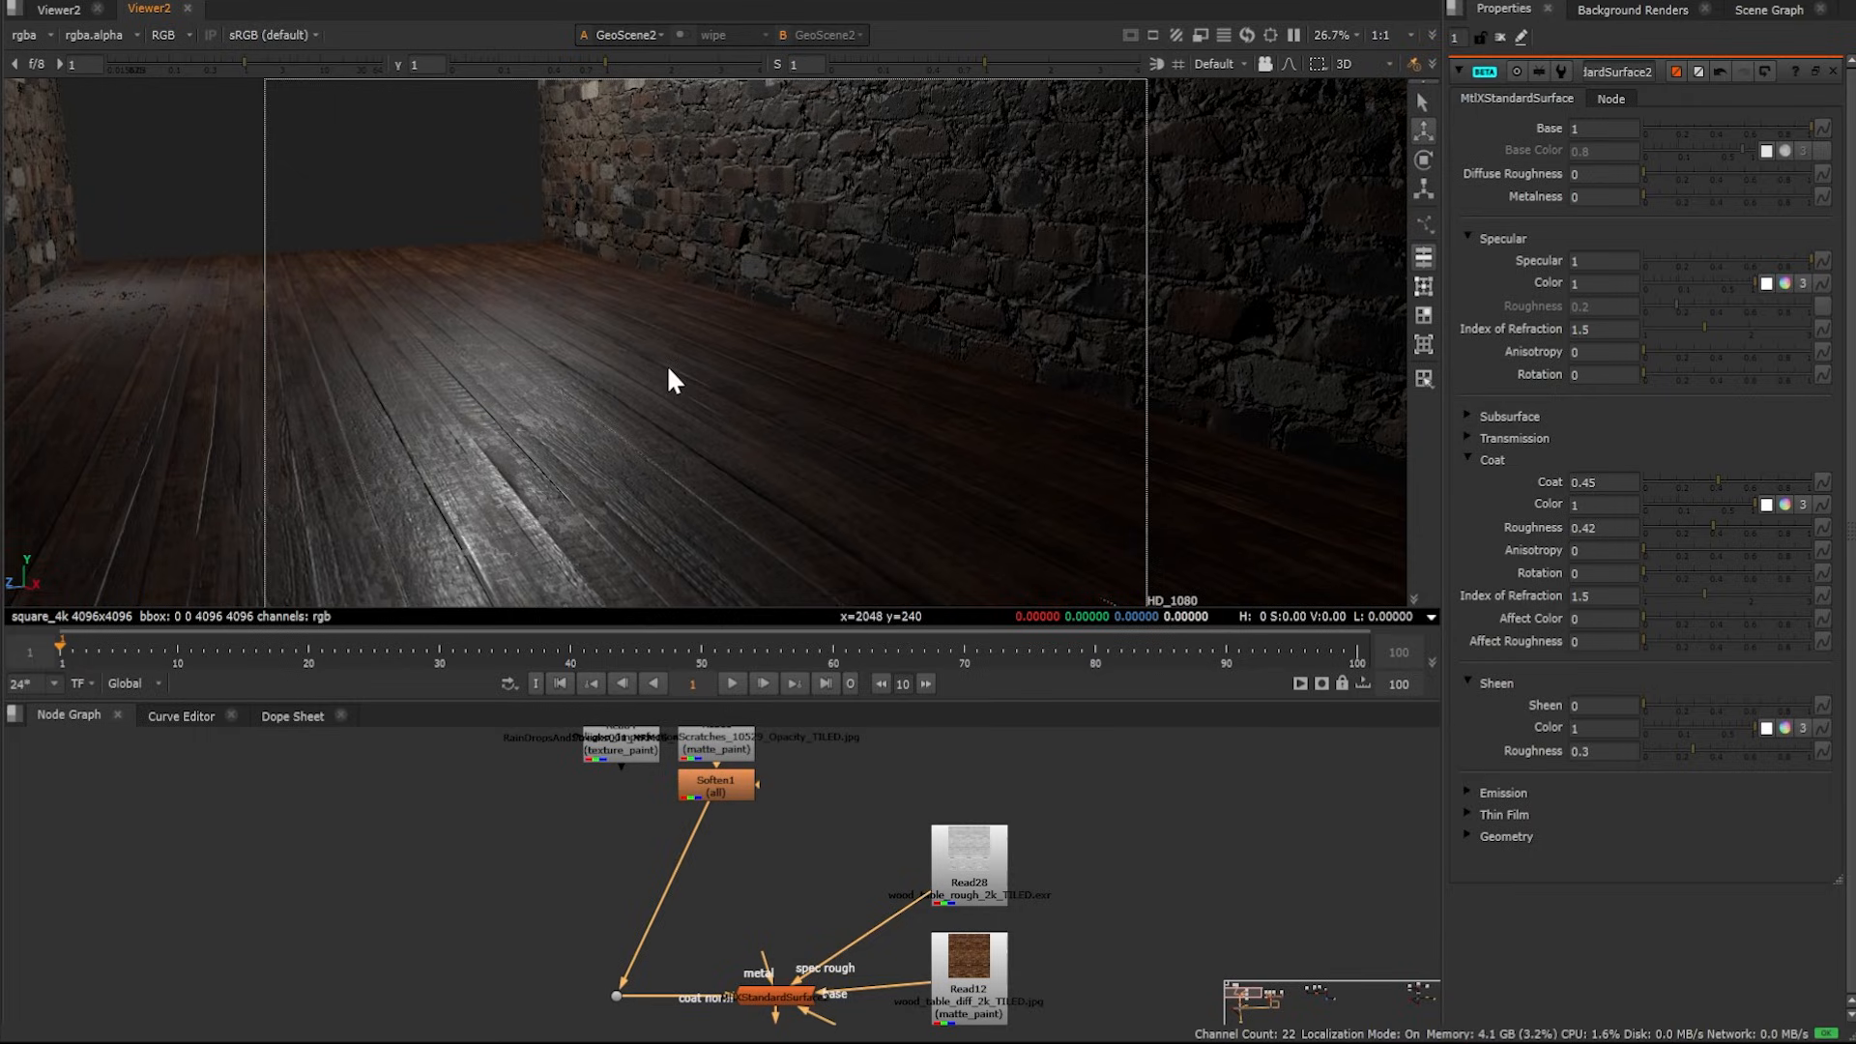
pyautogui.keyDown('ctrl'); pyautogui.moveTo(689, 334); pyautogui.dragTo(972, 572); pyautogui.keyUp('ctrl')
pyautogui.keyDown('alt'); pyautogui.moveTo(572, 334); pyautogui.dragTo(943, 366); pyautogui.keyUp('alt')
pyautogui.keyDown('alt'); pyautogui.moveTo(682, 822); pyautogui.dragTo(747, 808); pyautogui.keyUp('alt')
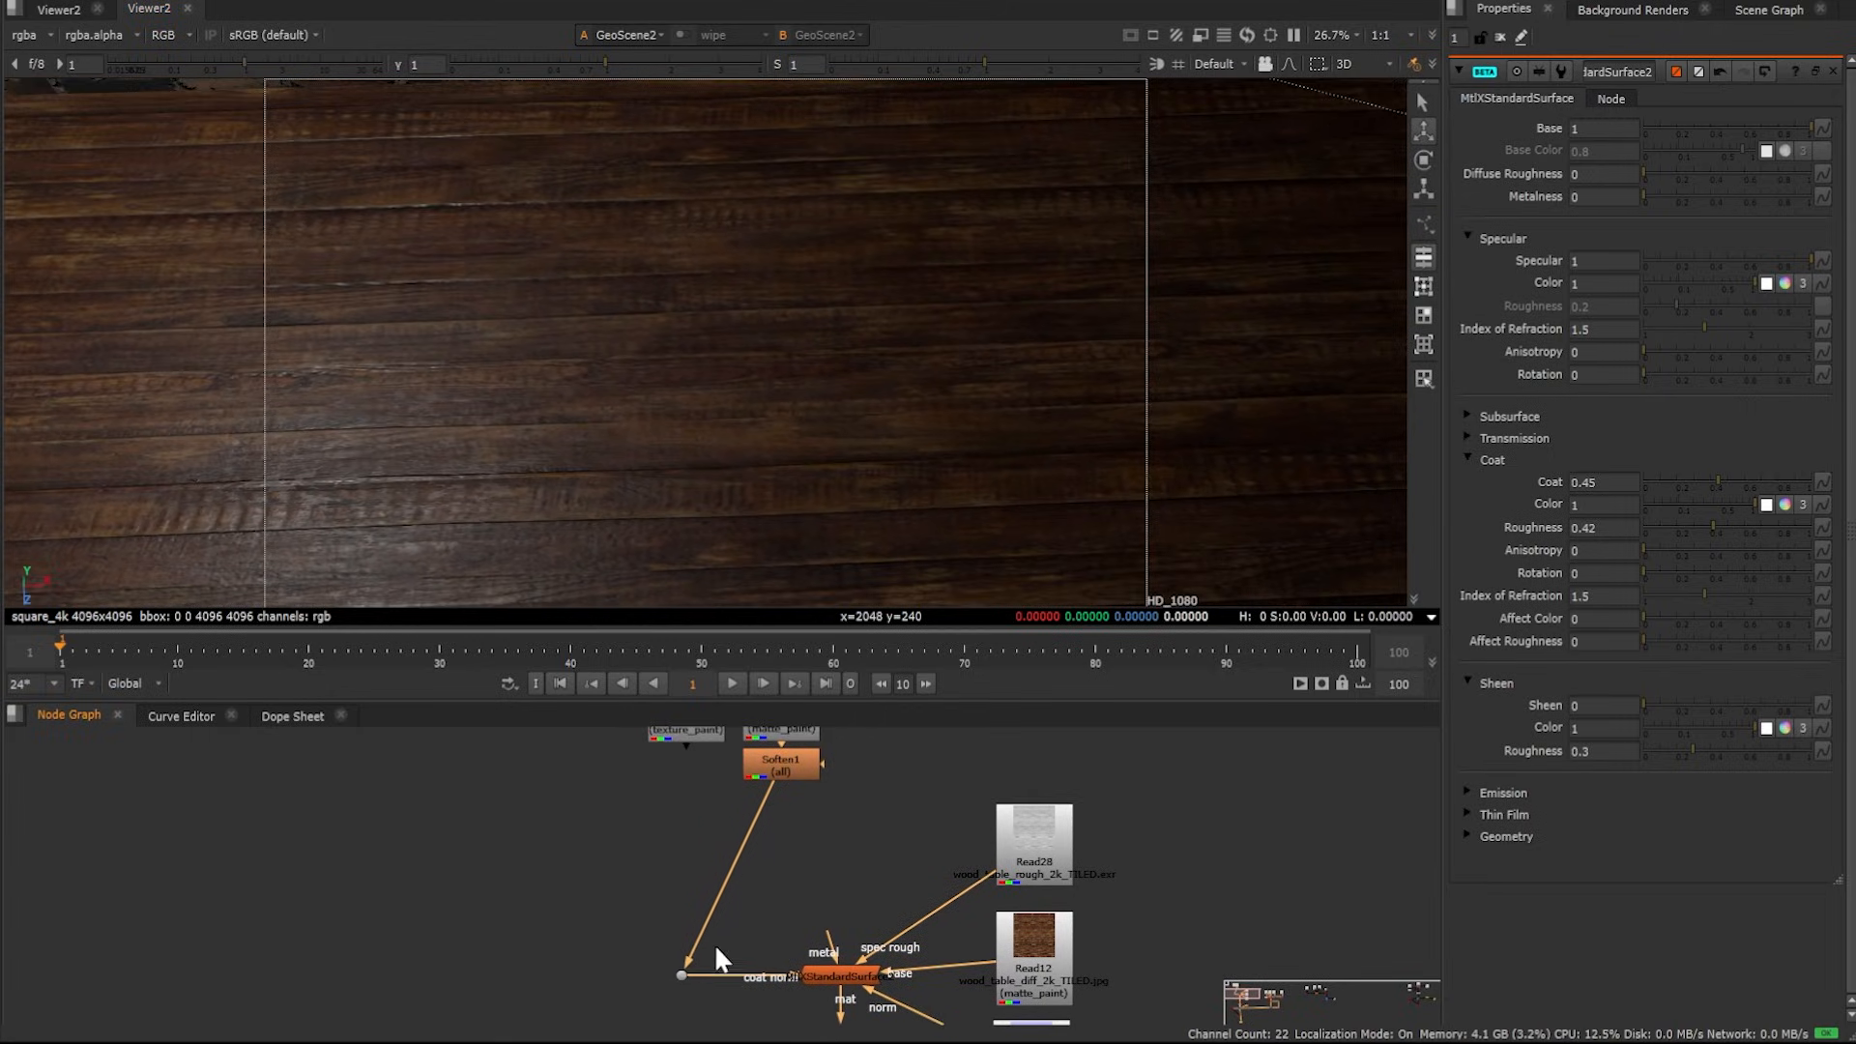
pyautogui.moveTo(715, 943); pyautogui.dragTo(700, 880)
pyautogui.keyDown('alt'); pyautogui.moveTo(671, 822); pyautogui.dragTo(671, 871); pyautogui.keyUp('alt')
pyautogui.moveTo(663, 1002); pyautogui.dragTo(688, 803)
pyautogui.keyDown('alt'); pyautogui.moveTo(875, 233); pyautogui.dragTo(831, 283); pyautogui.keyUp('alt')
pyautogui.scroll(2, 800, 197)
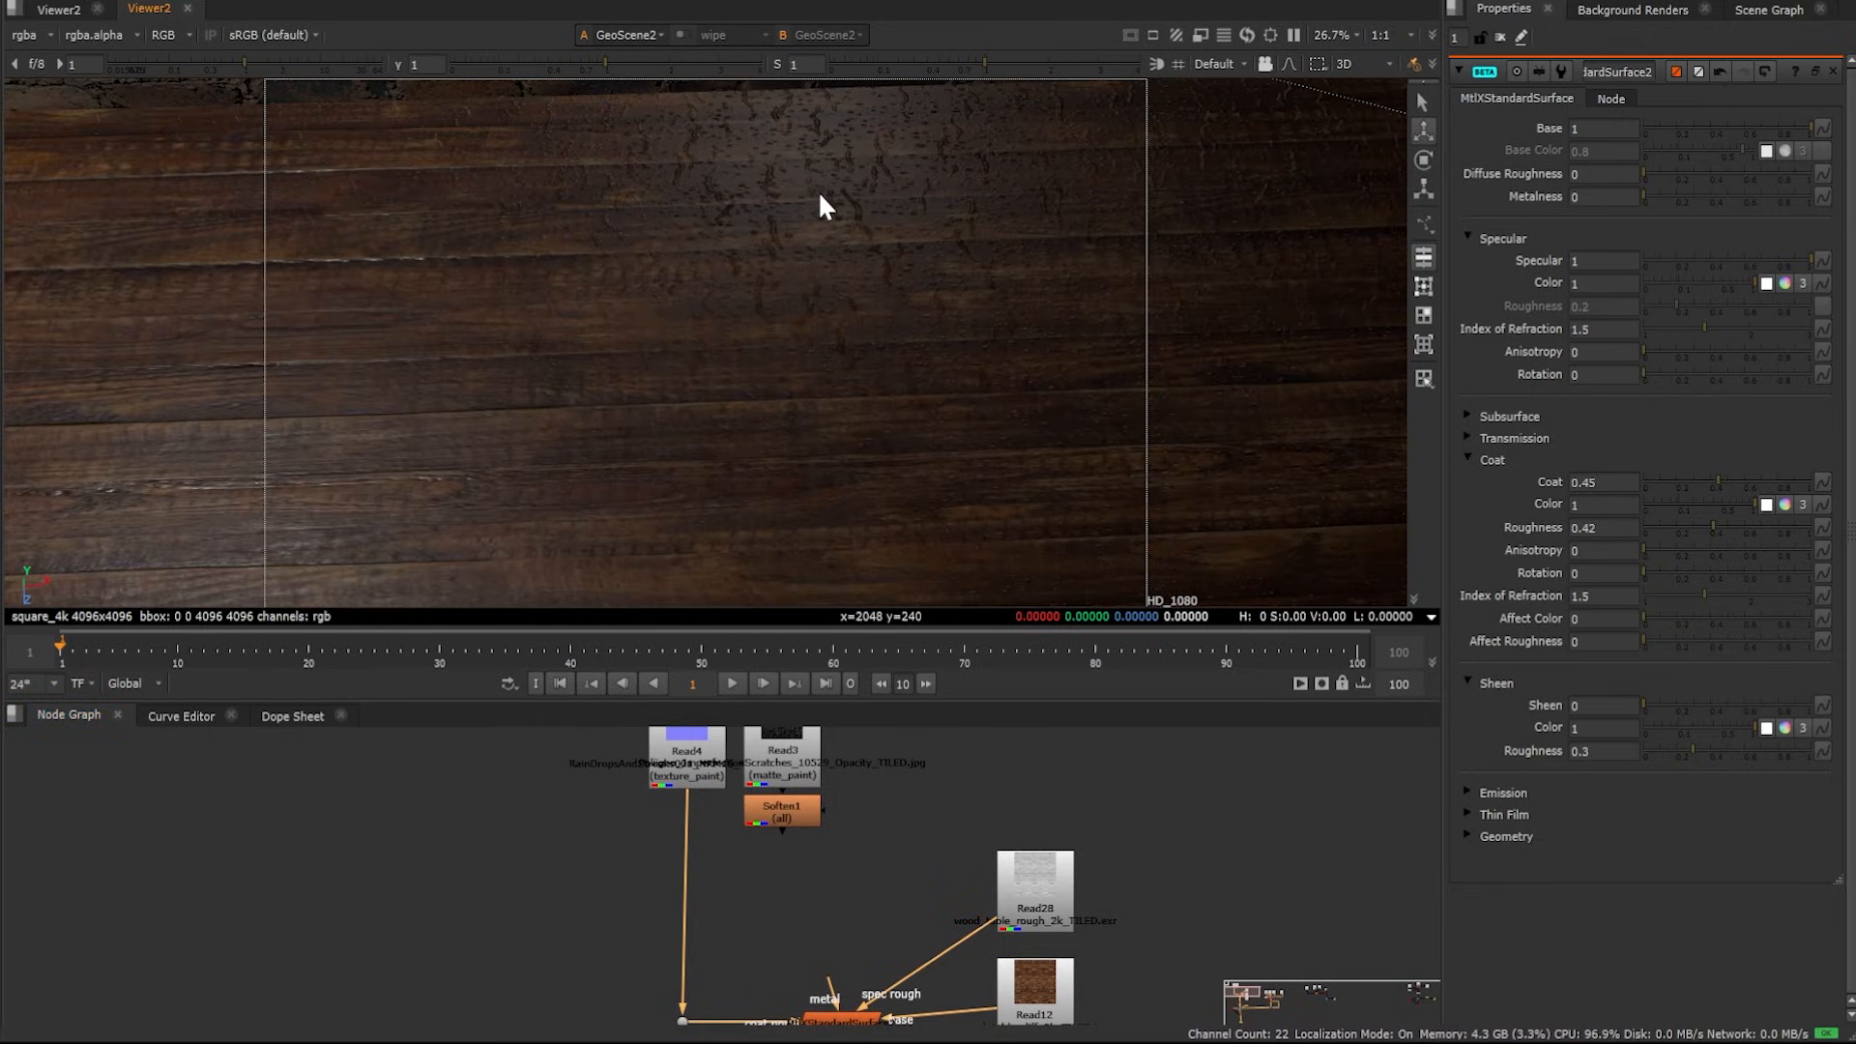
pyautogui.keyDown('alt'); pyautogui.moveTo(820, 198); pyautogui.dragTo(751, 261); pyautogui.keyUp('alt')
pyautogui.keyDown('ctrl'); pyautogui.moveTo(784, 356); pyautogui.dragTo(878, 222); pyautogui.keyUp('ctrl')
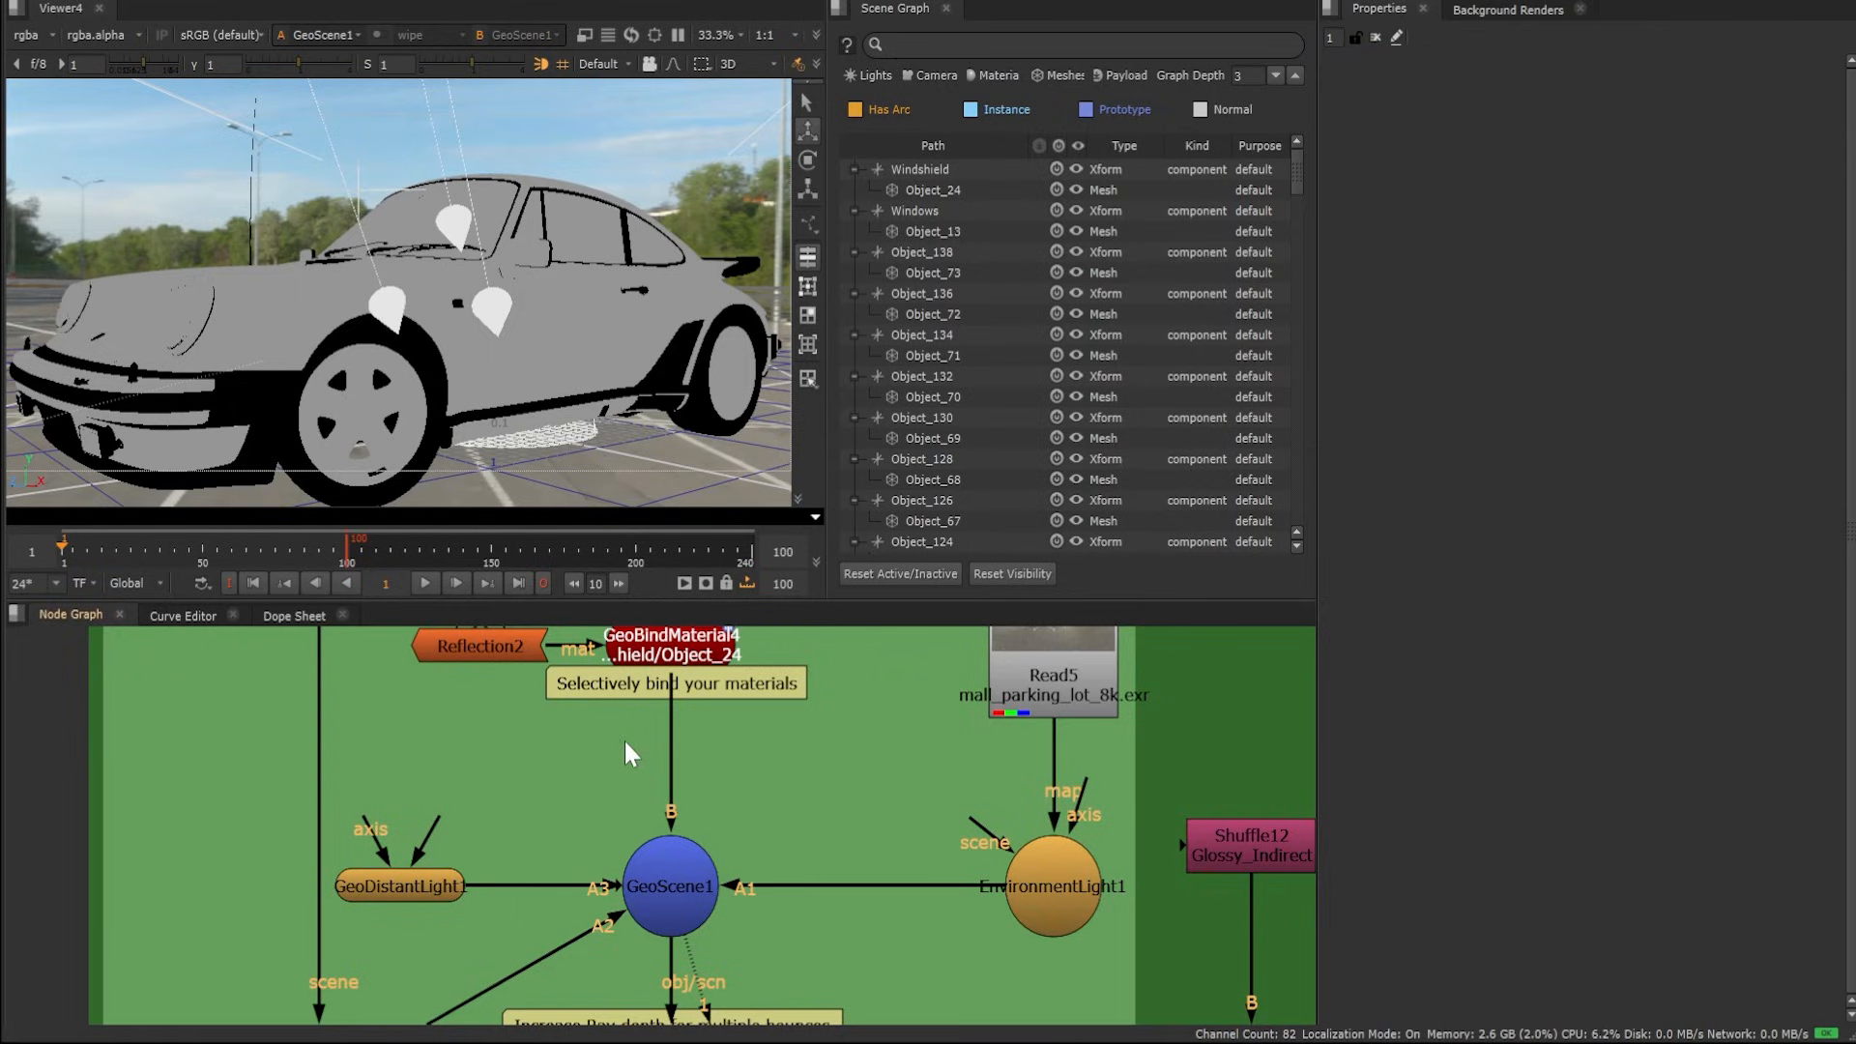
# Add a GeoReference node and set its File Path to the Material_Lib.usd file
pyautogui.press('Tab')
pyautogui.write('georef')
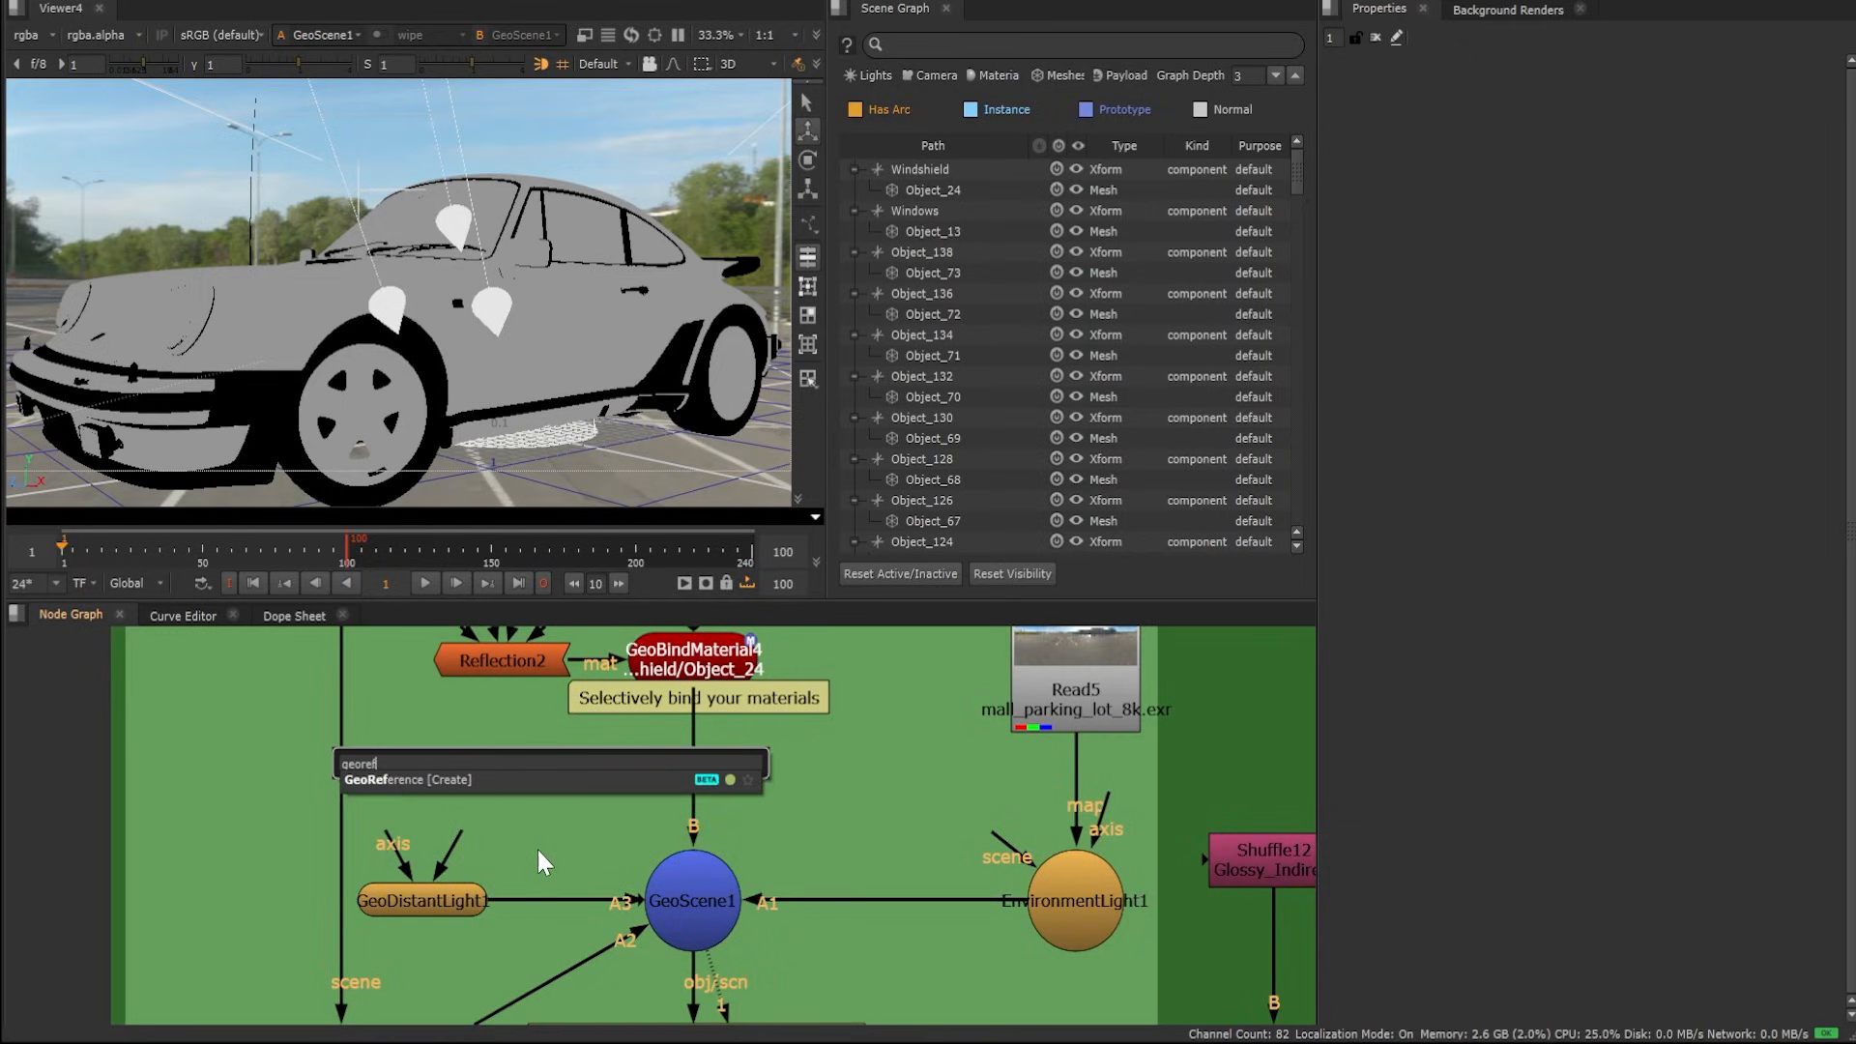
pyautogui.press('Return')
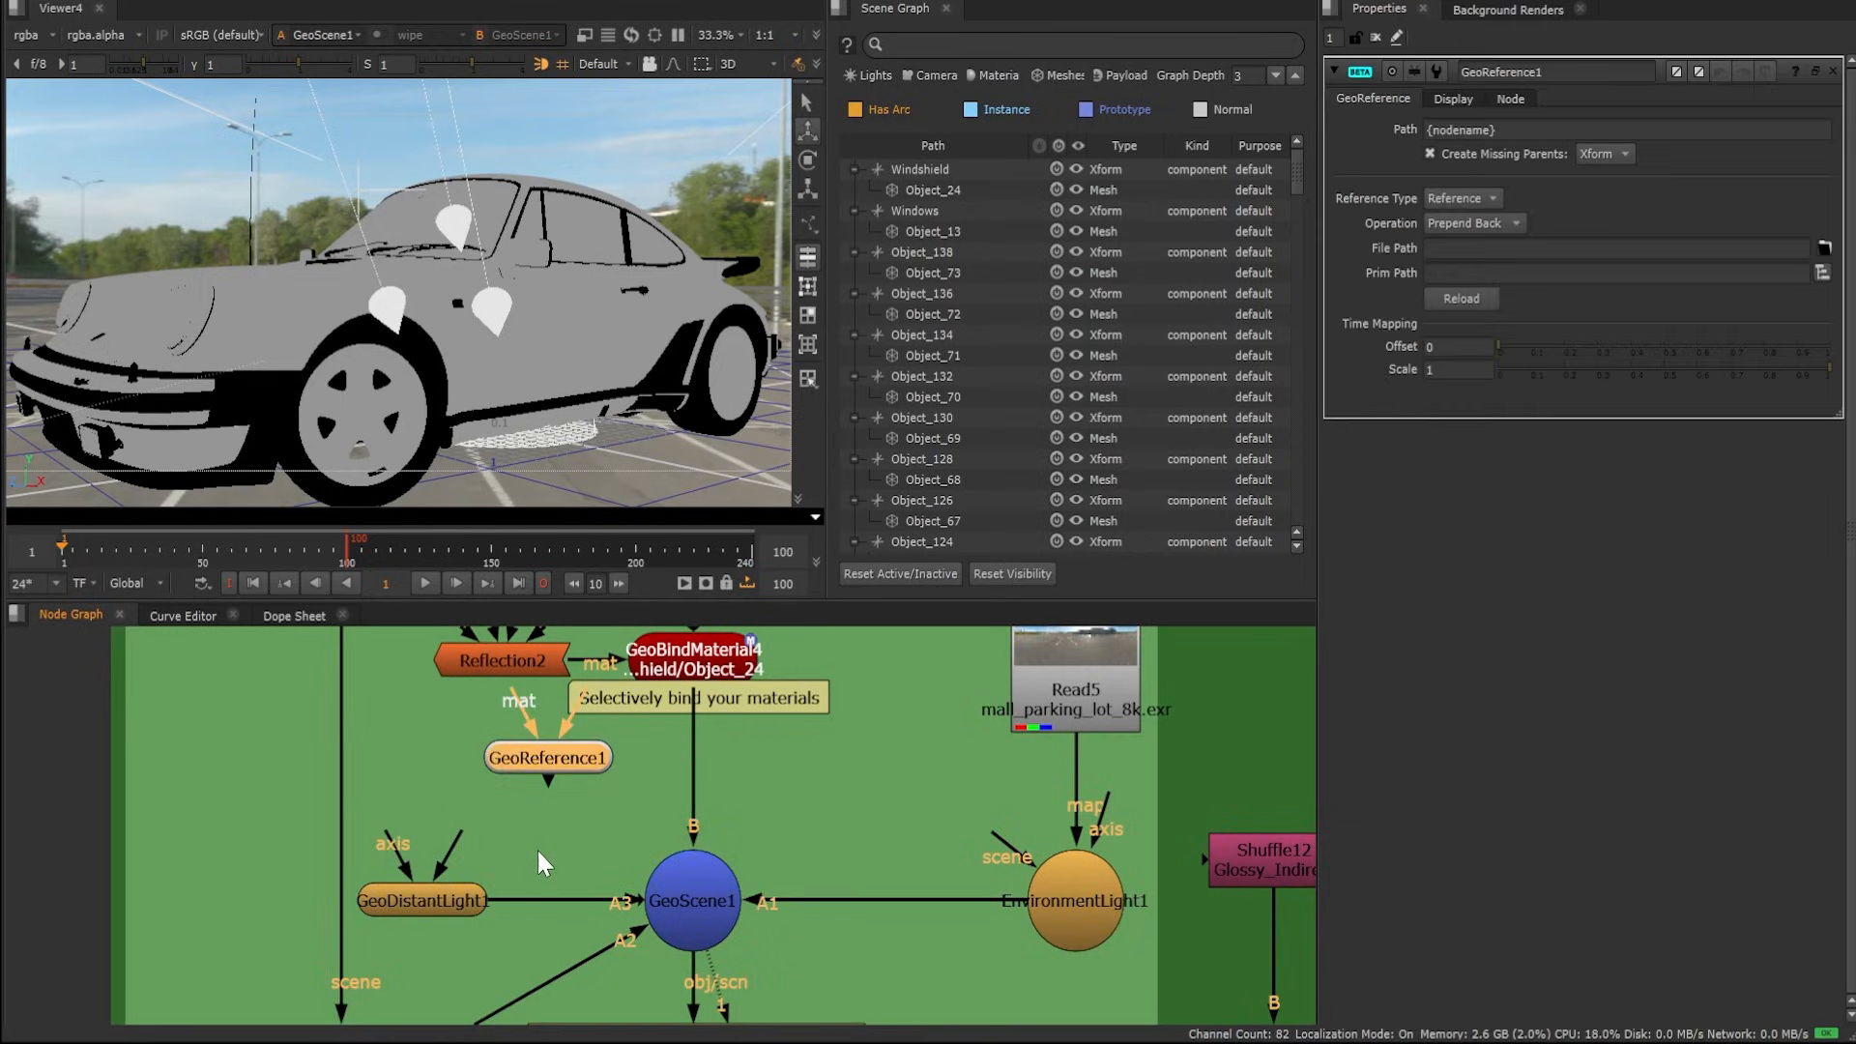
pyautogui.click(1823, 251)
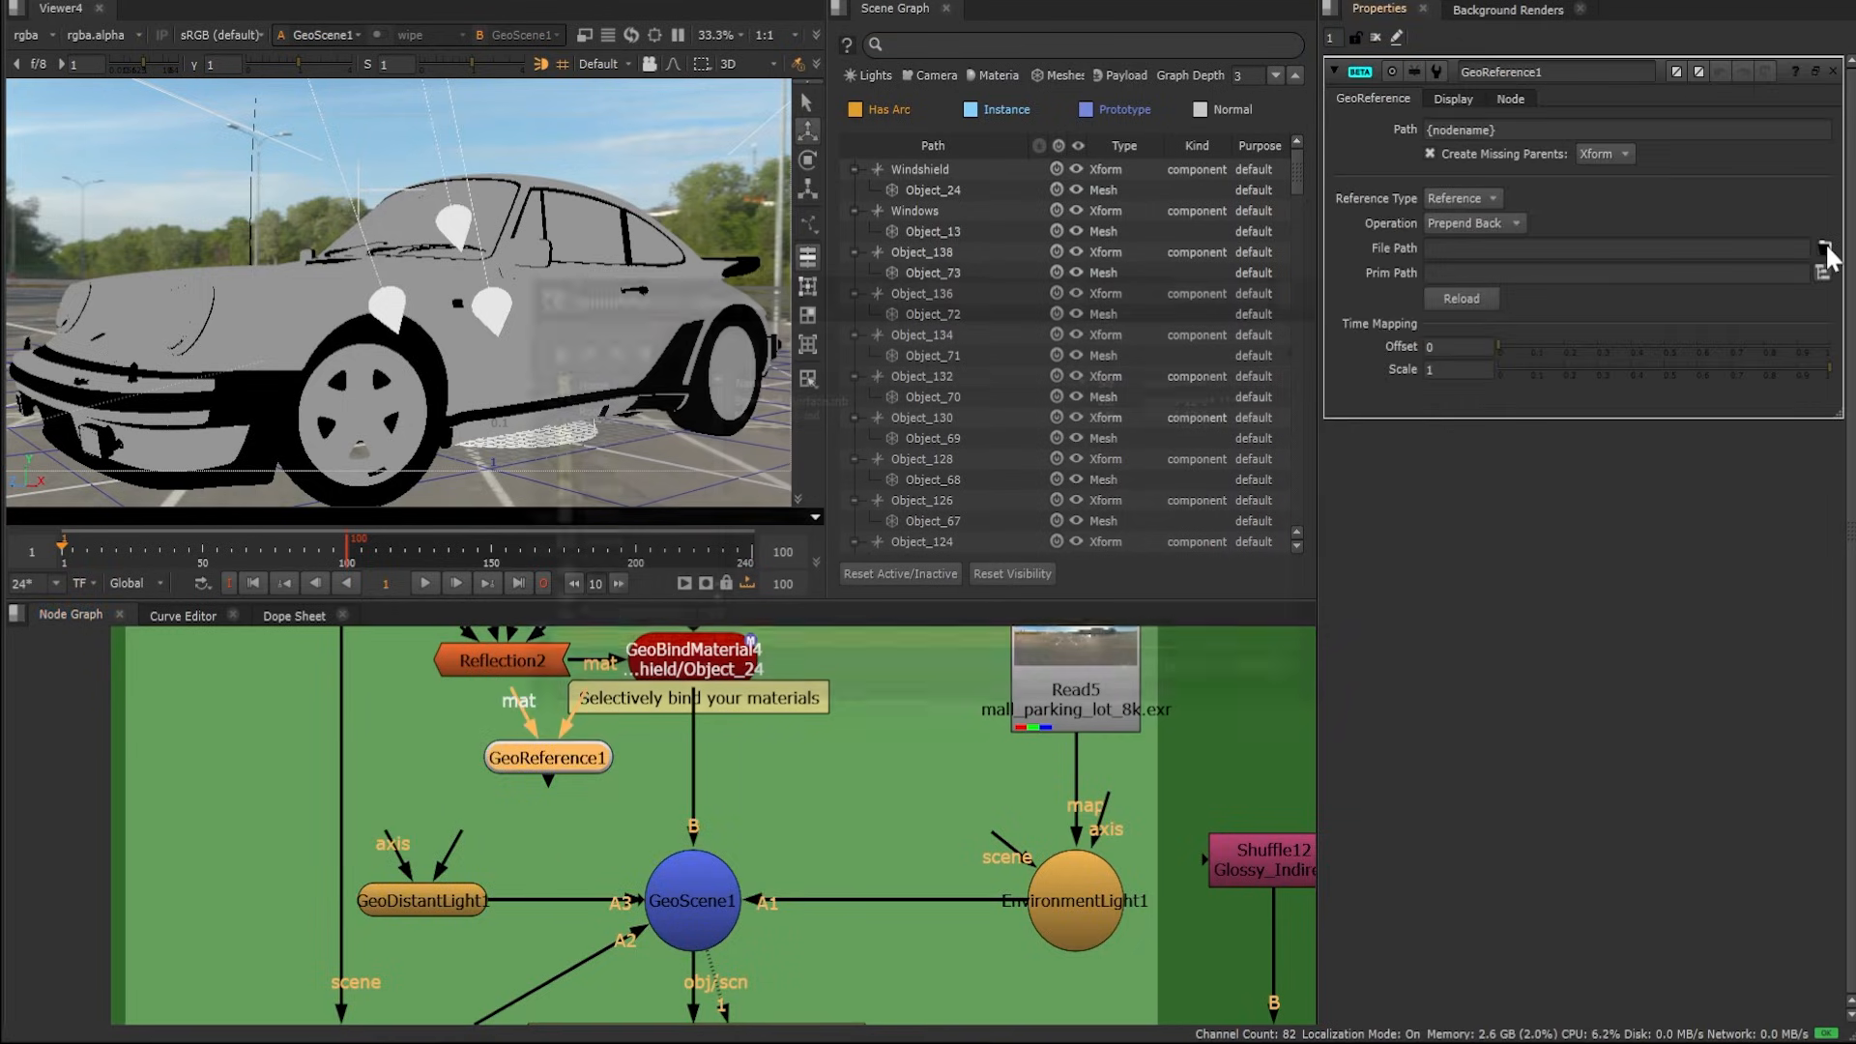
pyautogui.doubleClick(757, 410)
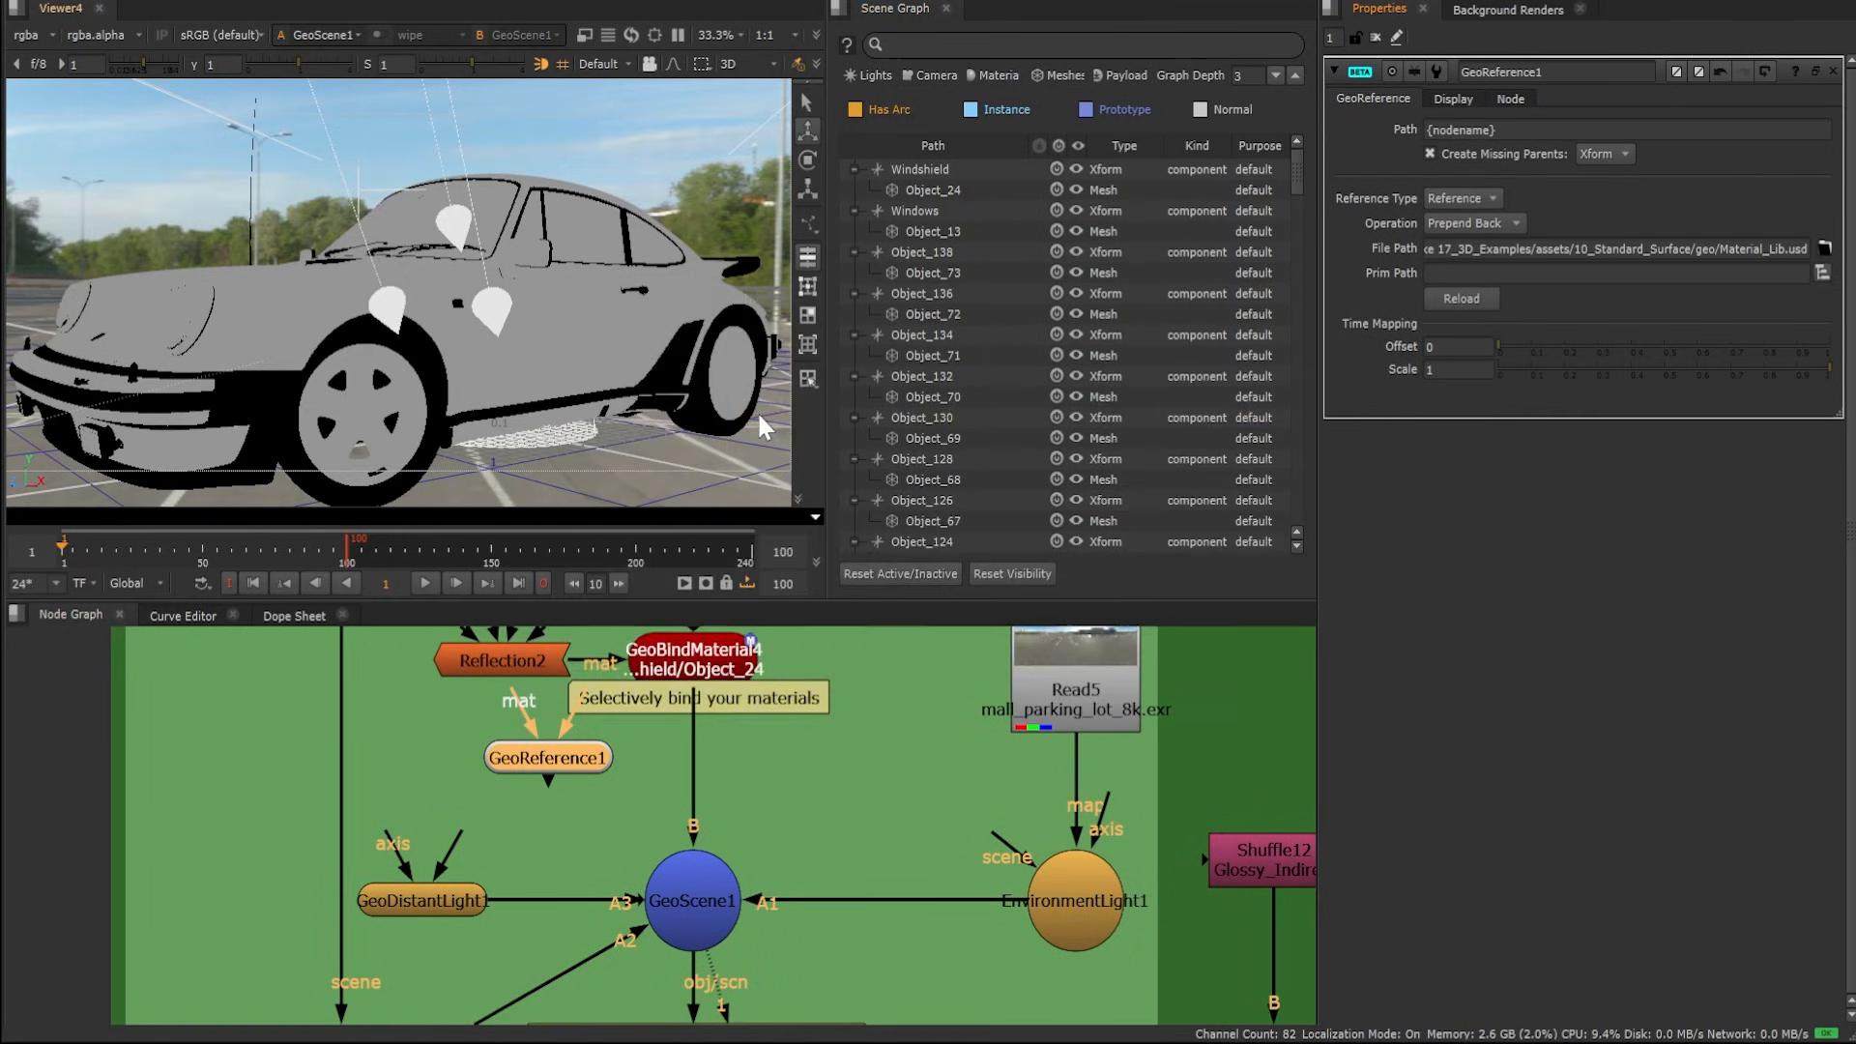
pyautogui.moveTo(589, 752); pyautogui.dragTo(550, 783)
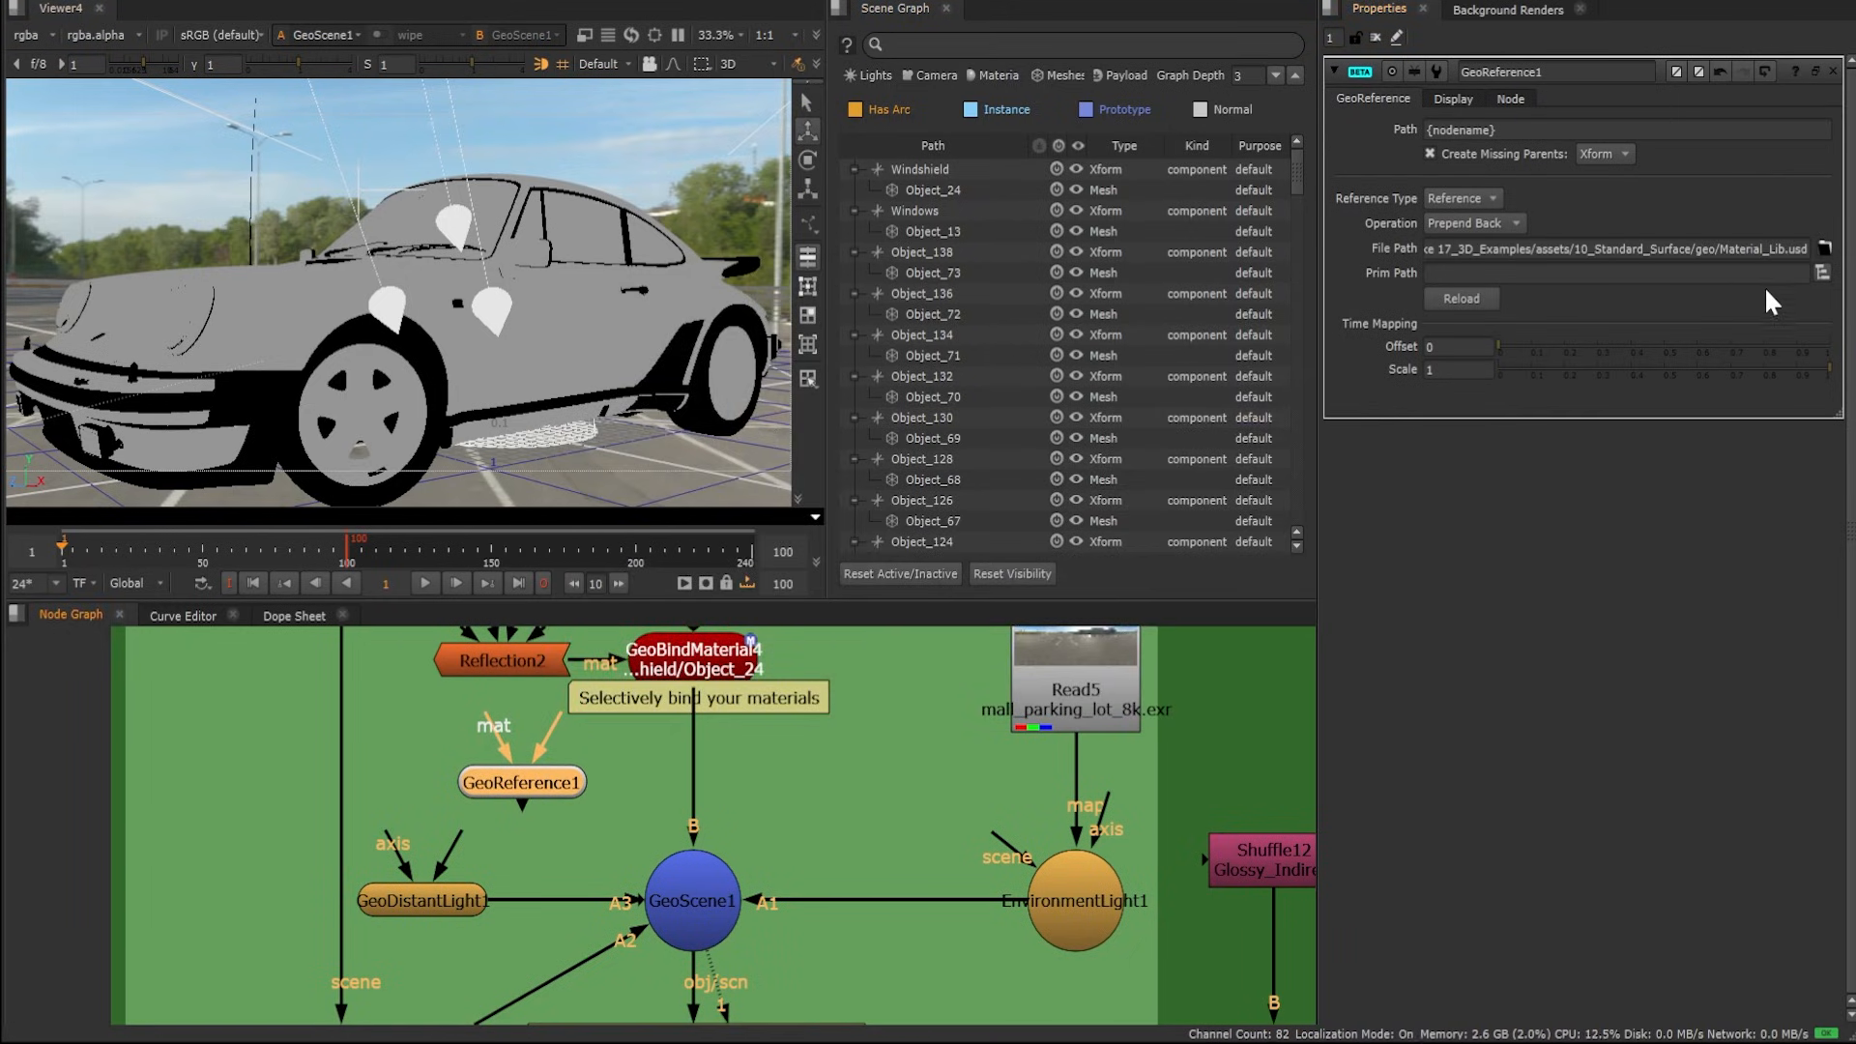
# Set GeoReference1's Prim Path to /Geo/mtl by picking the mtl scope among the file's materials
pyautogui.click(1823, 272)
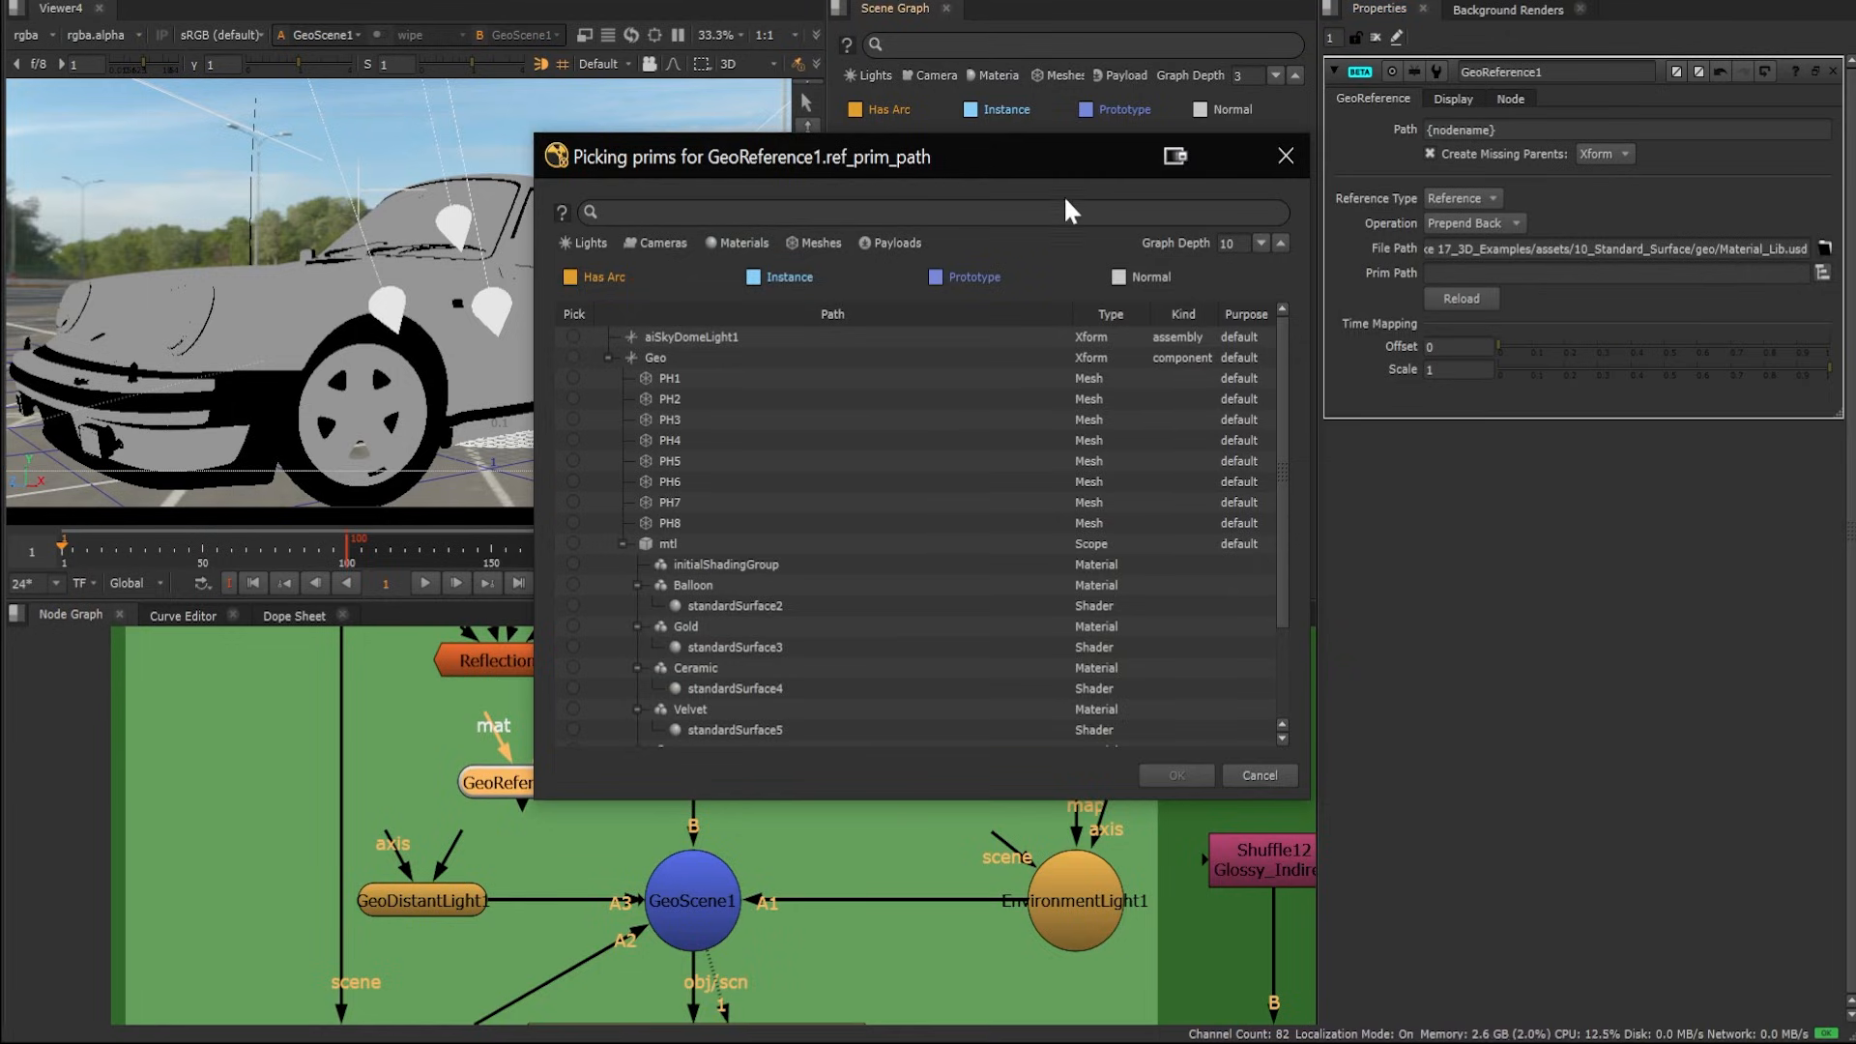
pyautogui.click(739, 244)
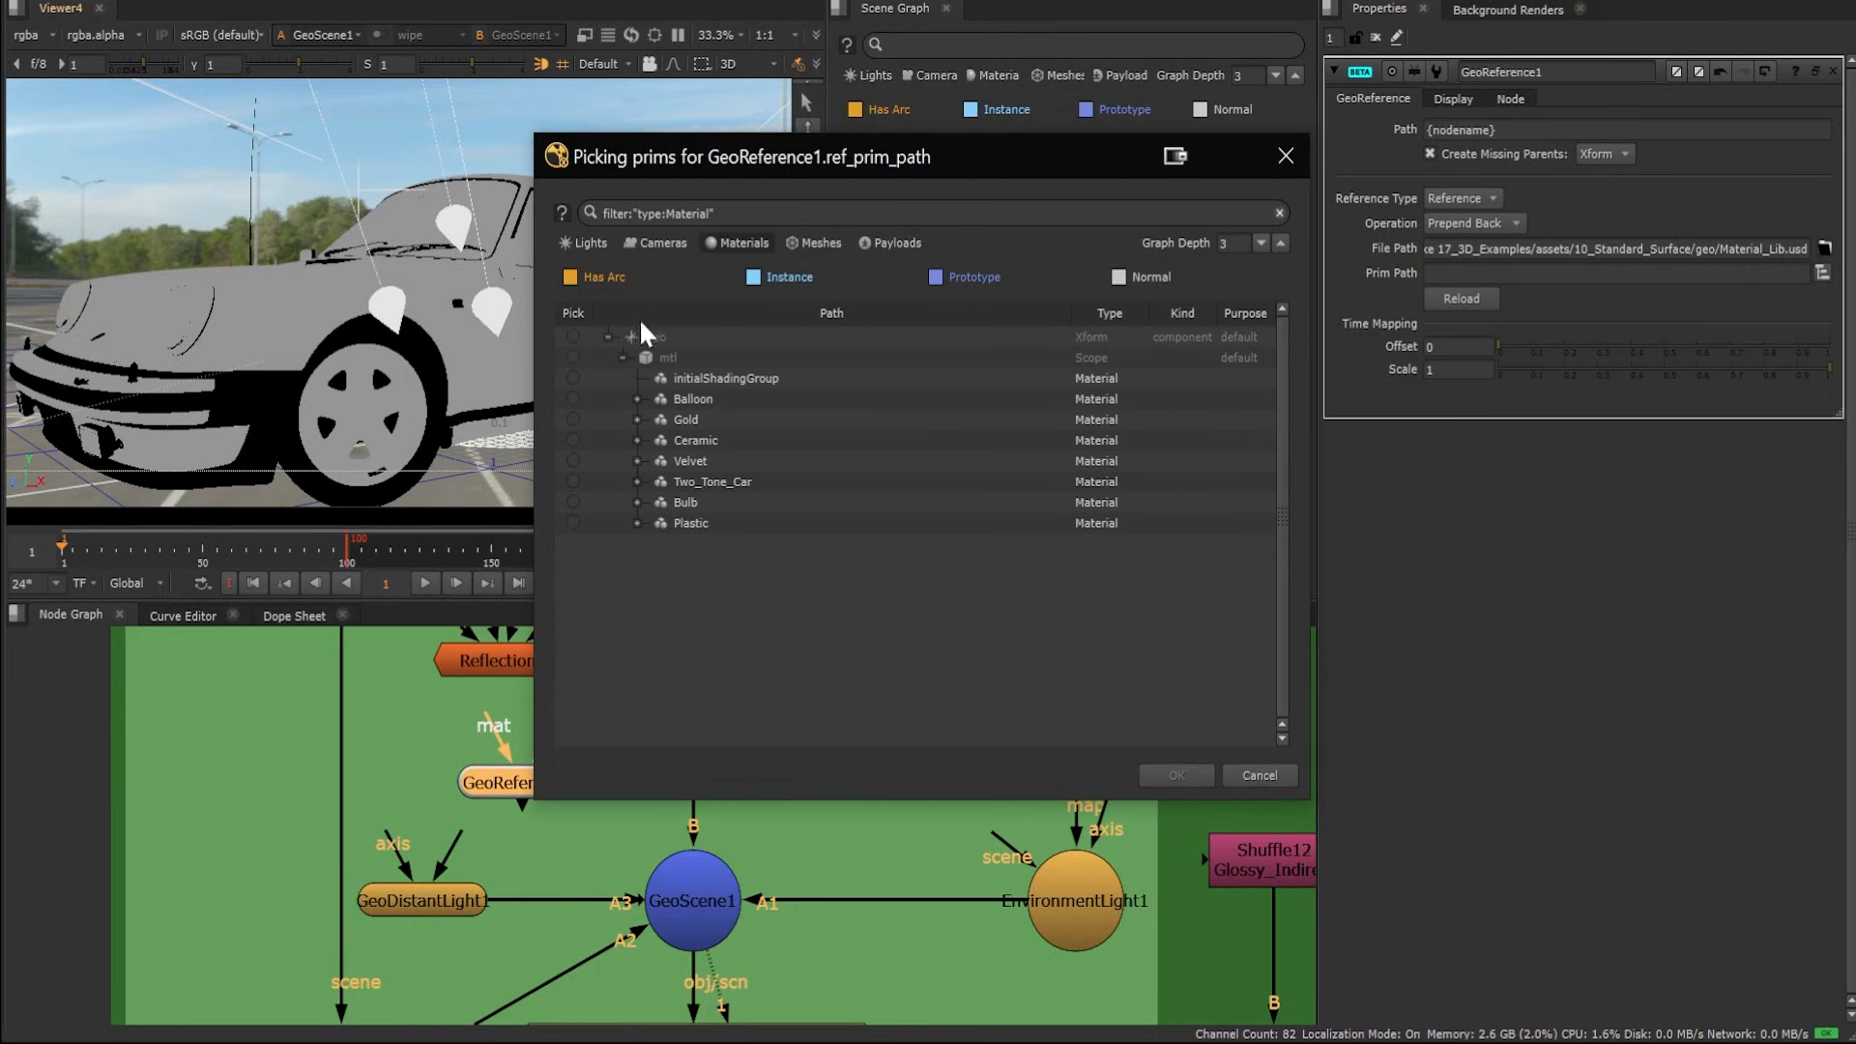
pyautogui.click(575, 358)
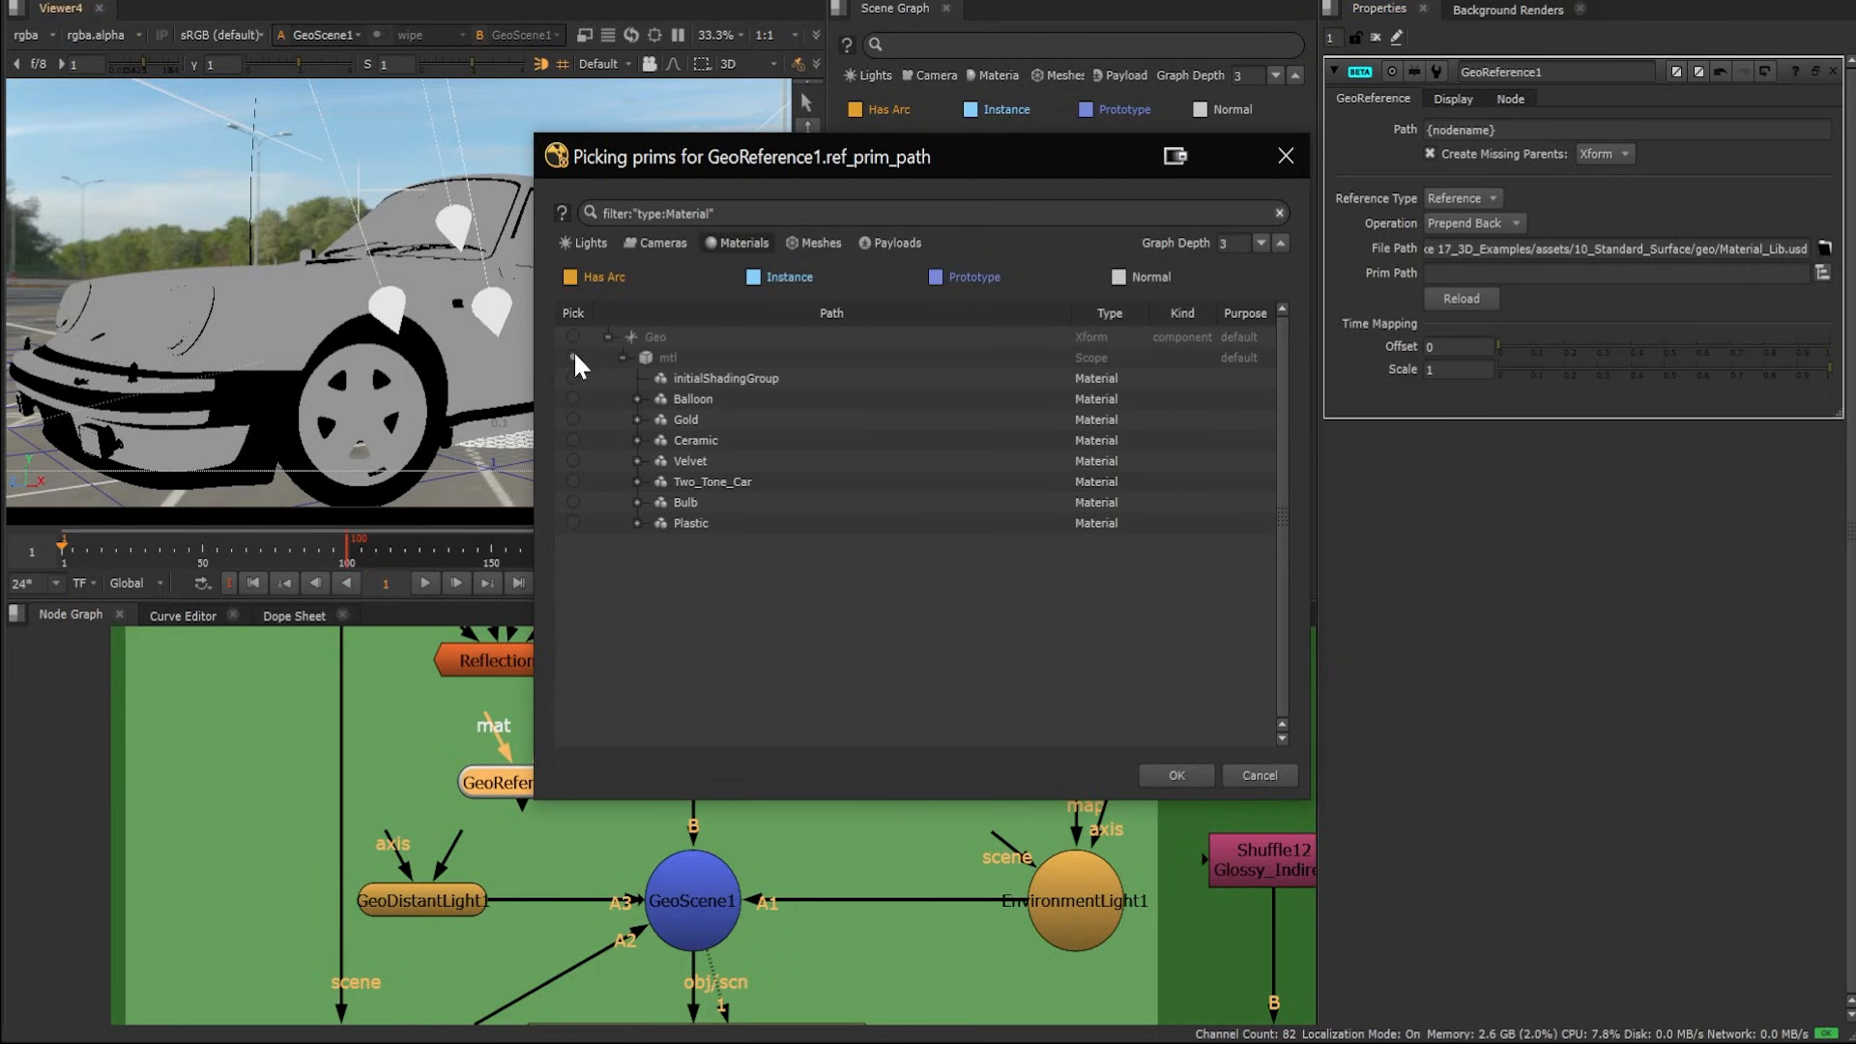
pyautogui.click(1188, 779)
pyautogui.click(772, 762)
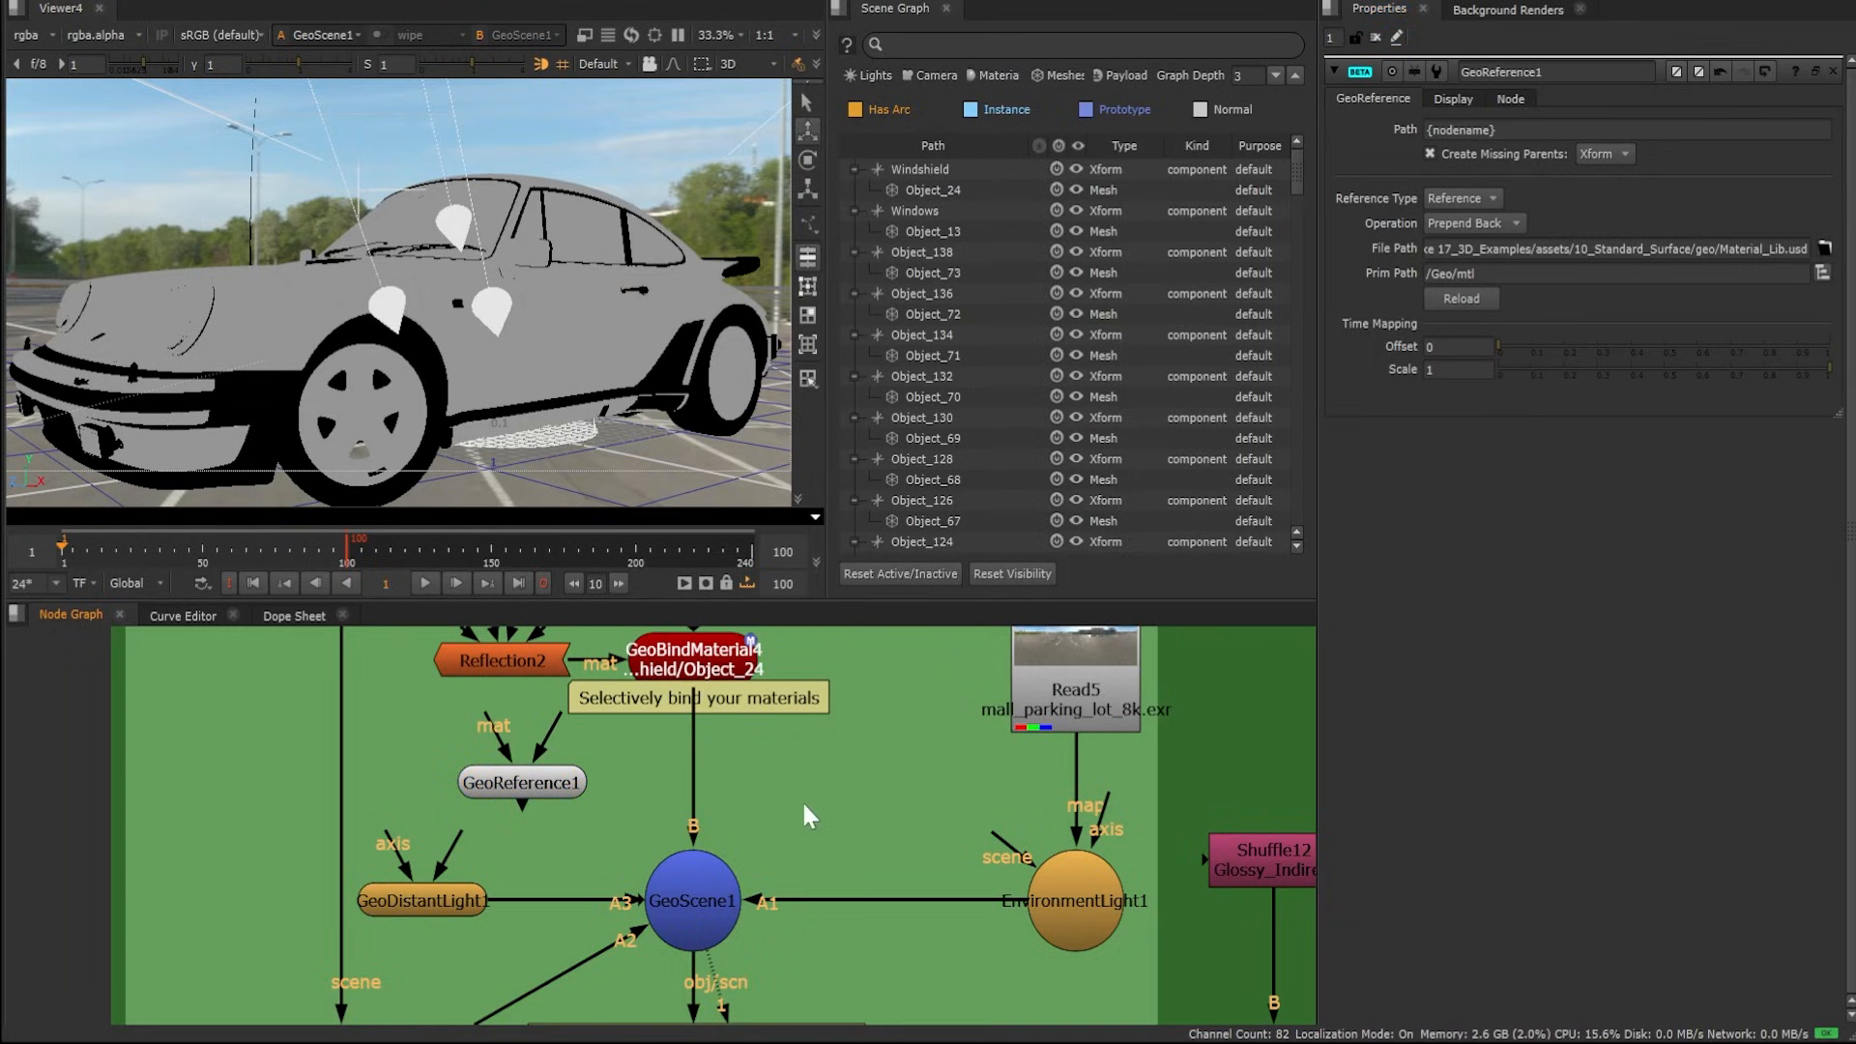
# Add a GeoBindMaterial node and place it in the stream feeding GeoScene1's B input
pyautogui.press('Tab')
pyautogui.write('bind')
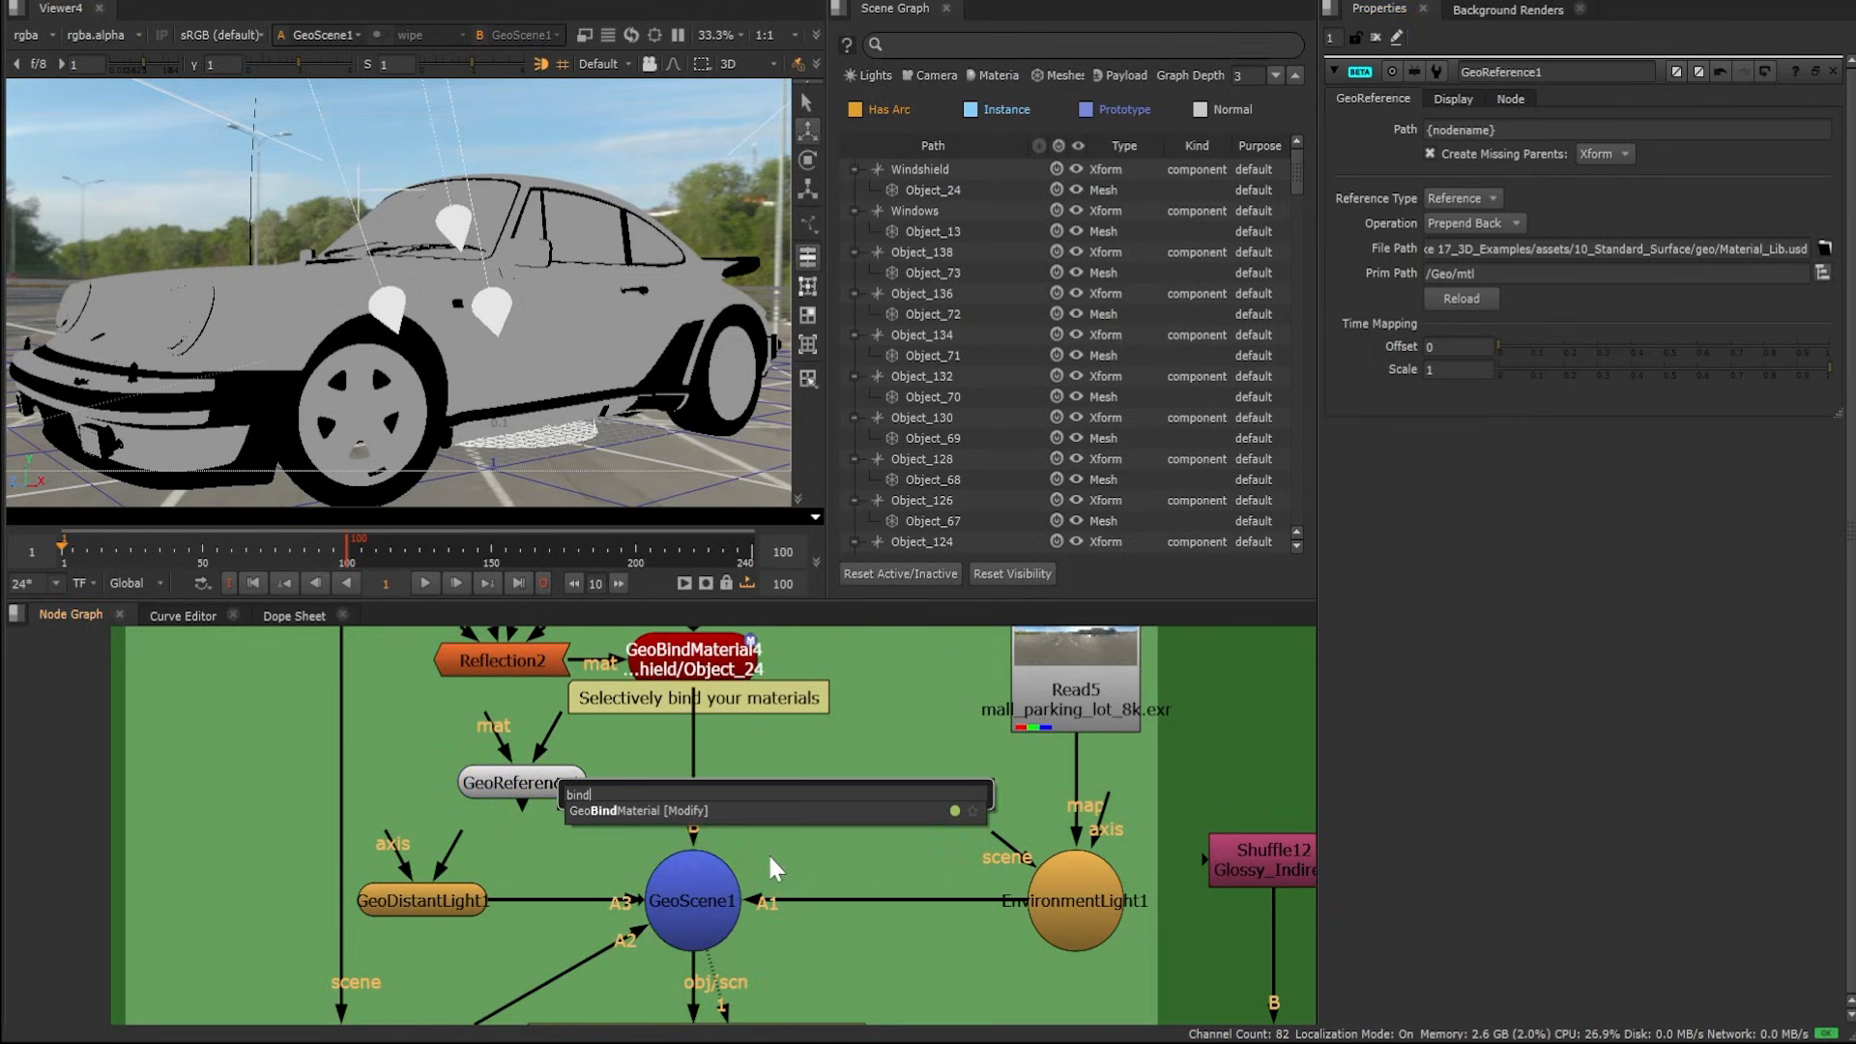
pyautogui.press('Return')
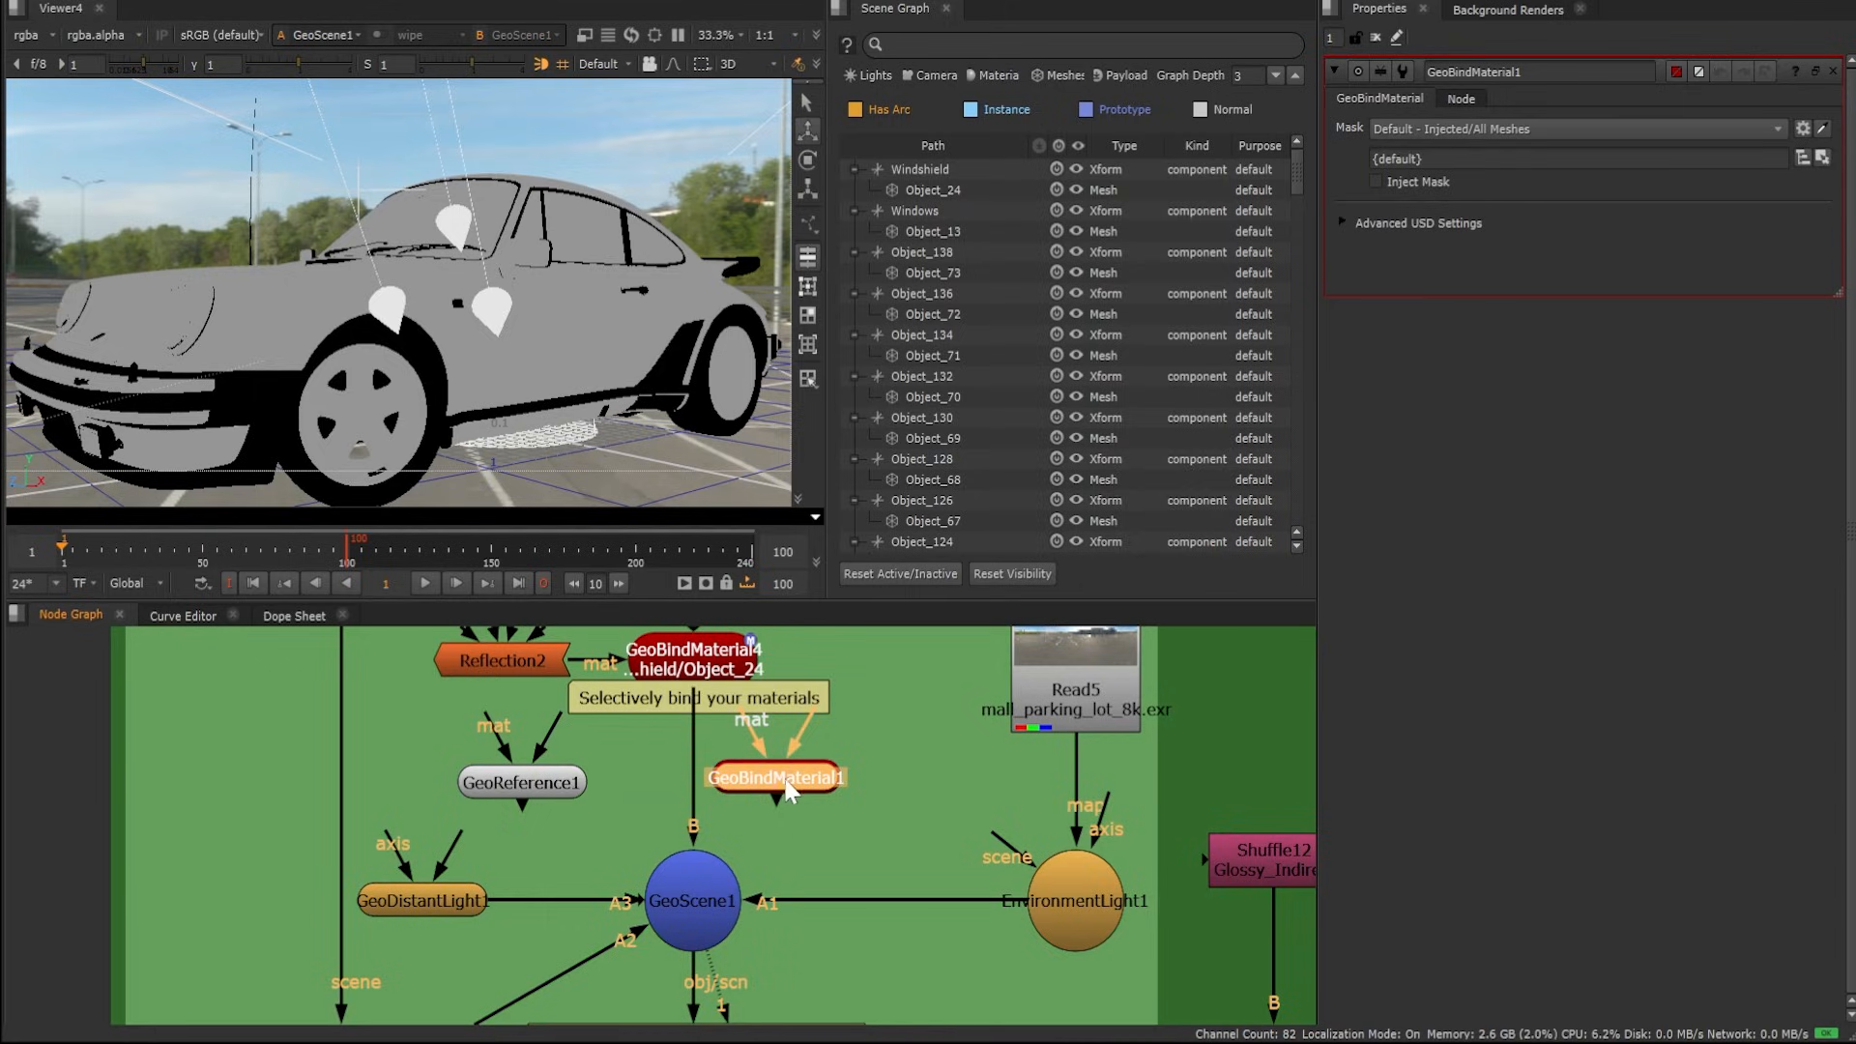
pyautogui.moveTo(783, 779); pyautogui.dragTo(688, 764)
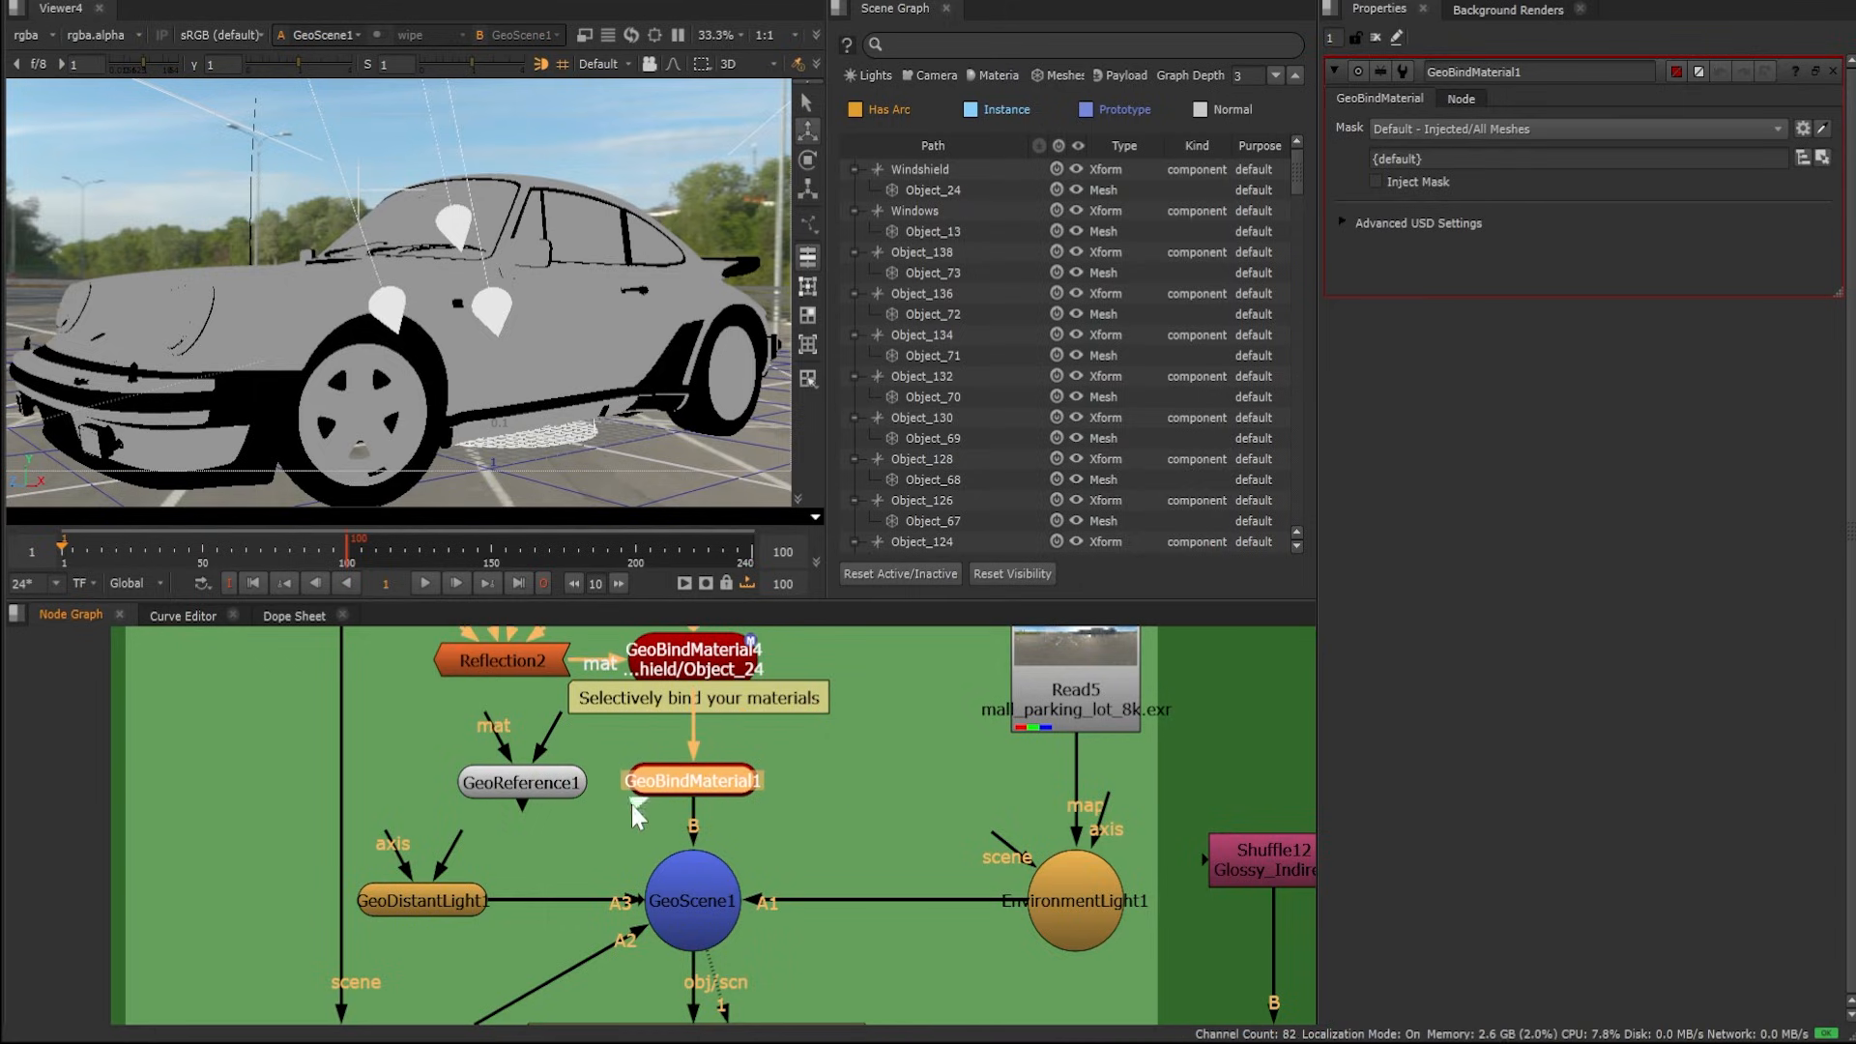
# Connect GeoReference1 to GeoBindMaterial1's mat input
pyautogui.moveTo(570, 768); pyautogui.dragTo(510, 779)
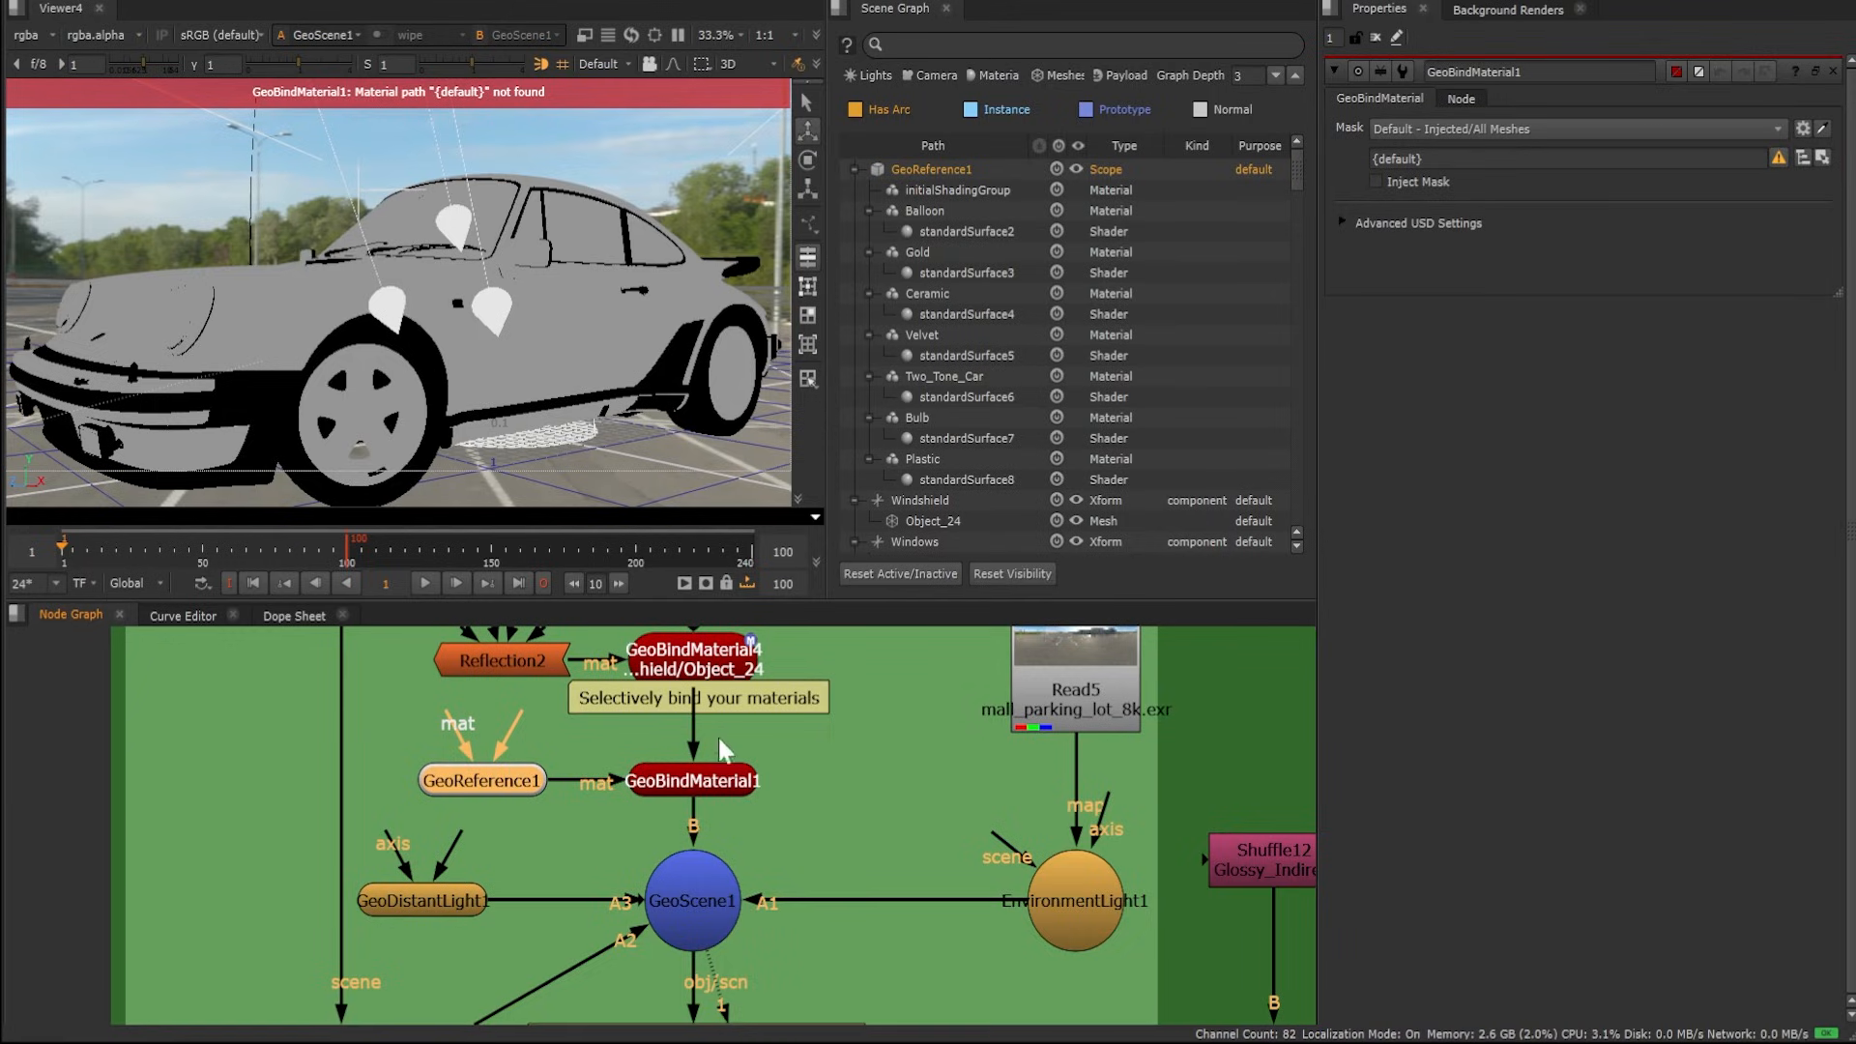
pyautogui.click(717, 776)
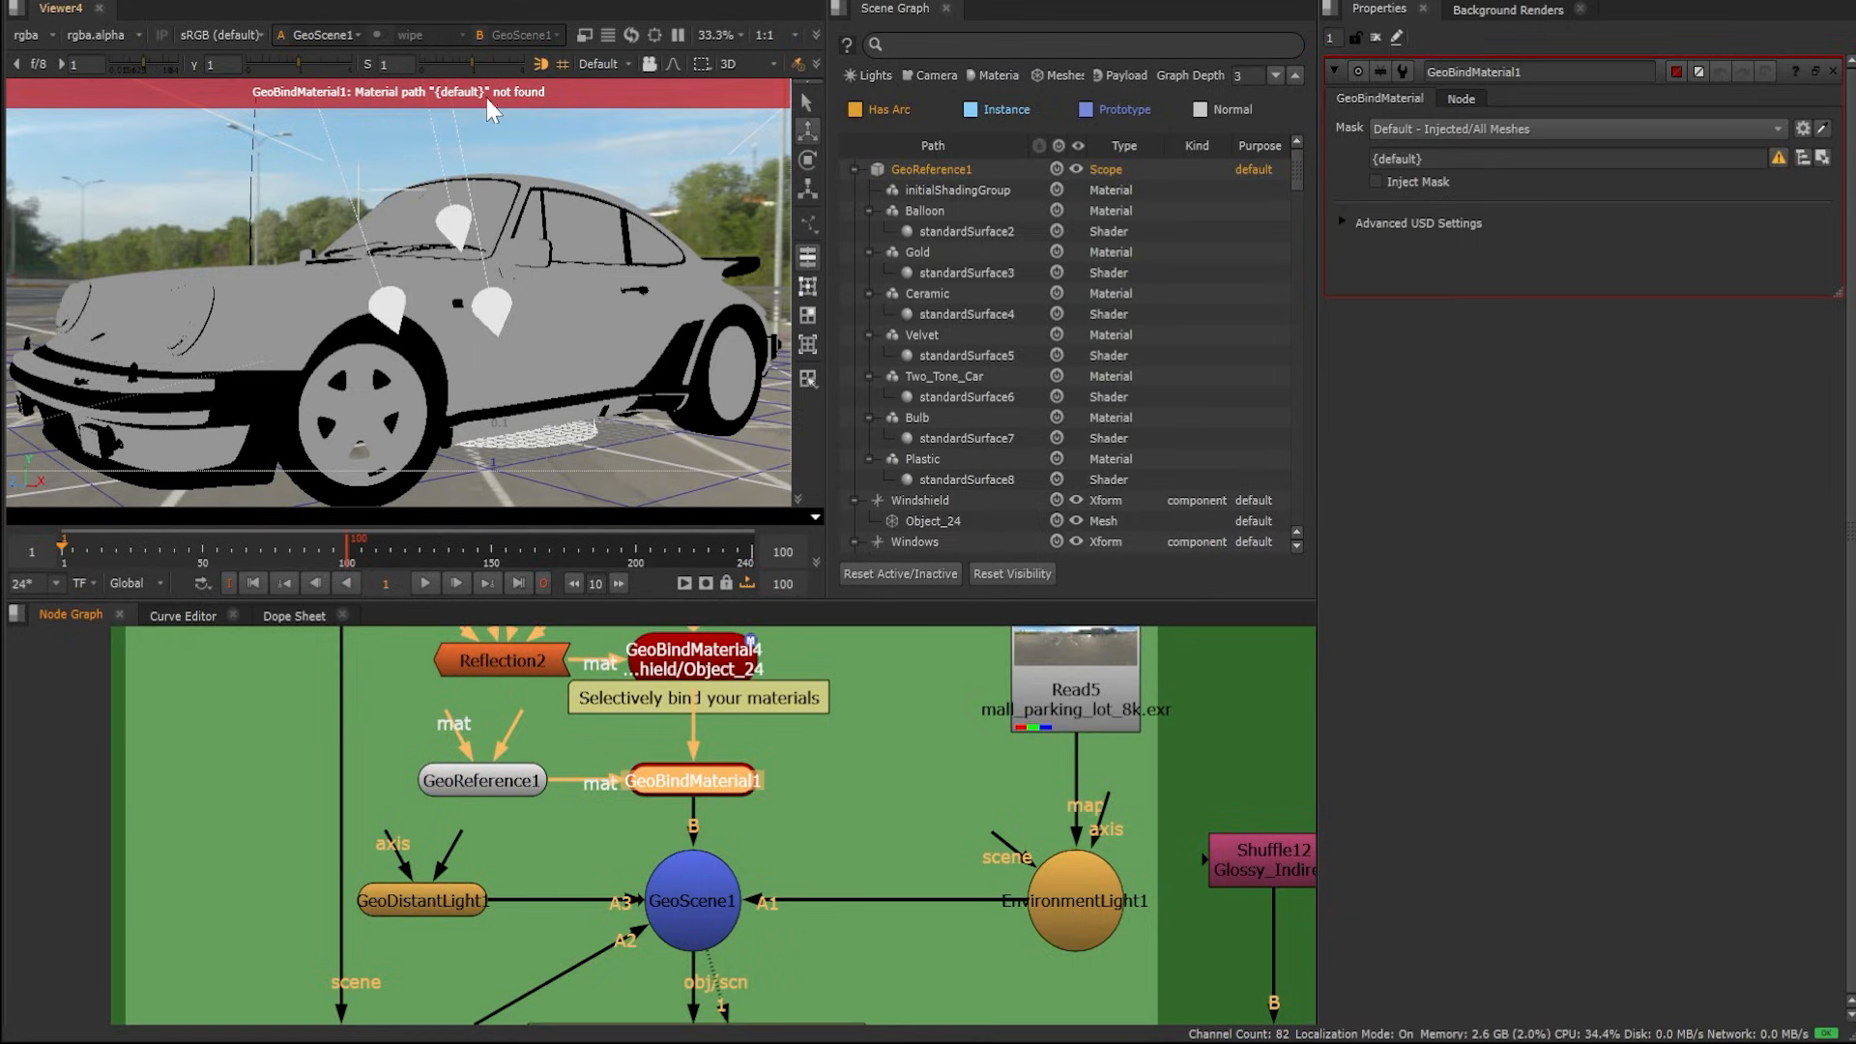
# Filter the scene graph to materials and assign the Balloon material as GeoBindMaterial1's custom Material
pyautogui.click(1342, 221)
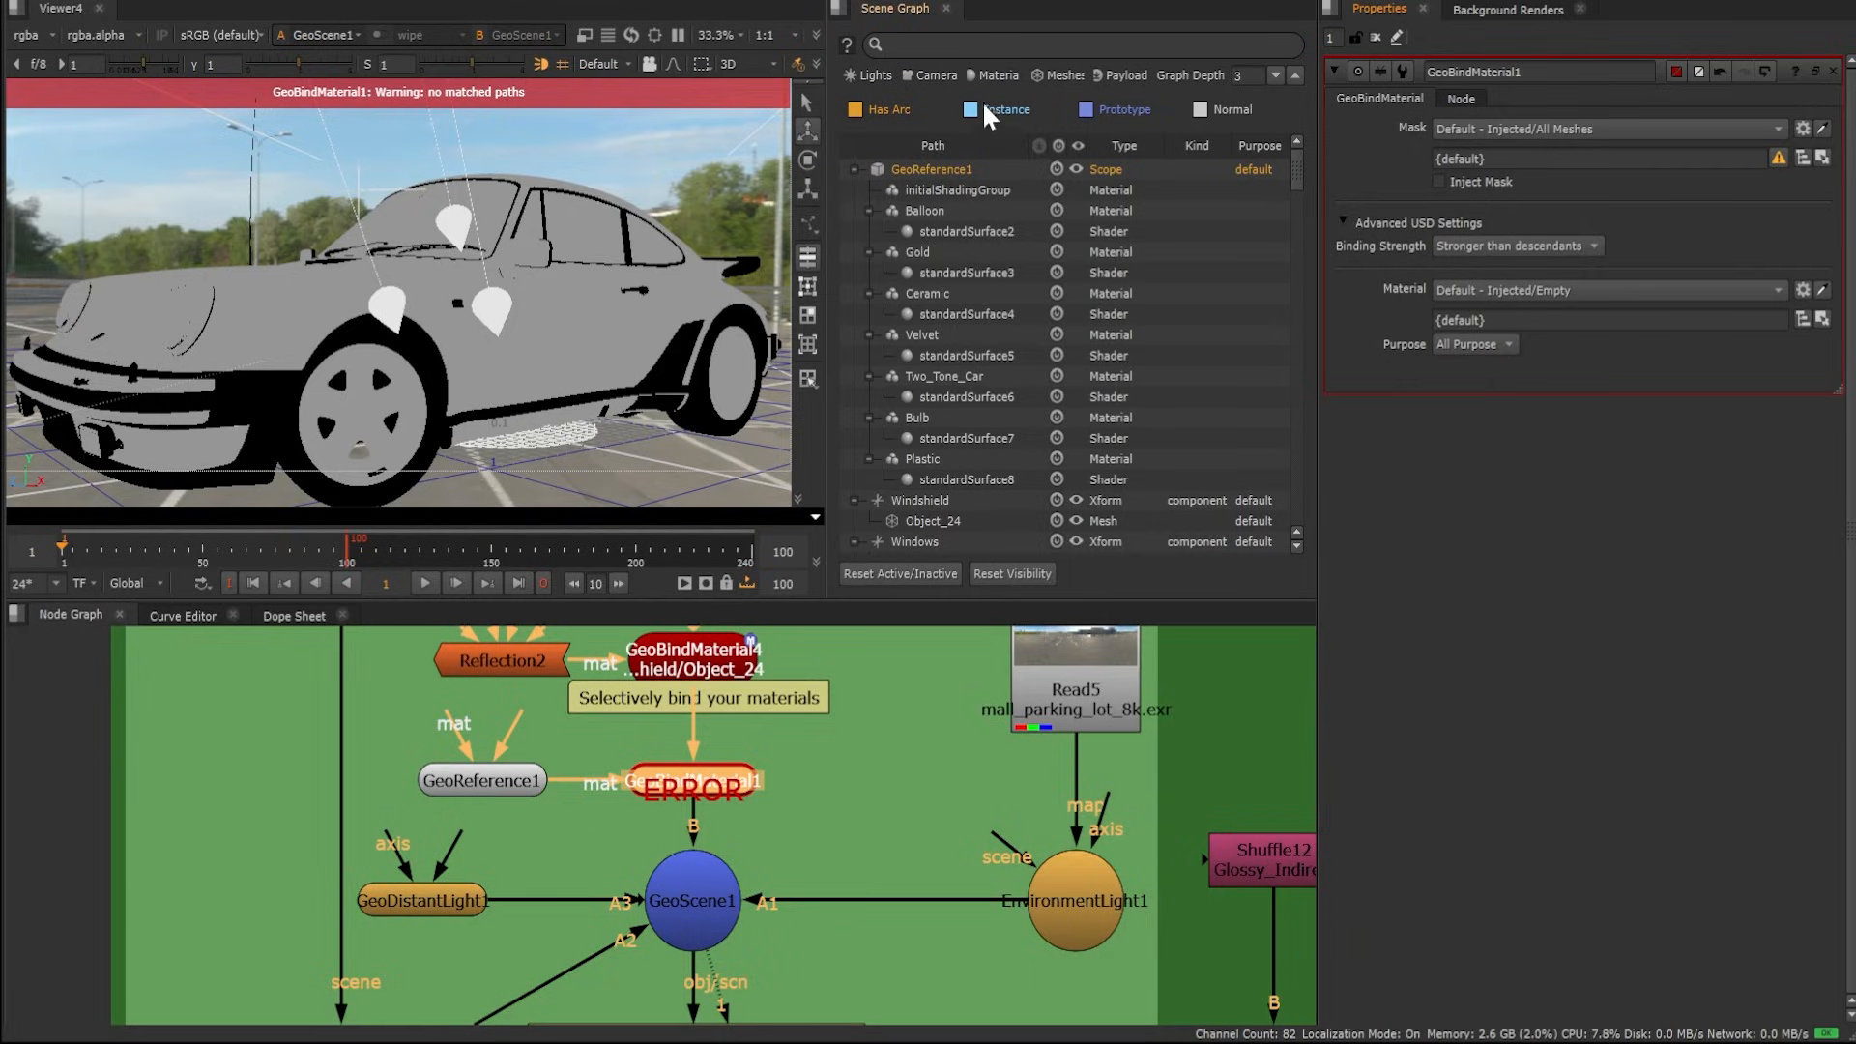
pyautogui.click(984, 74)
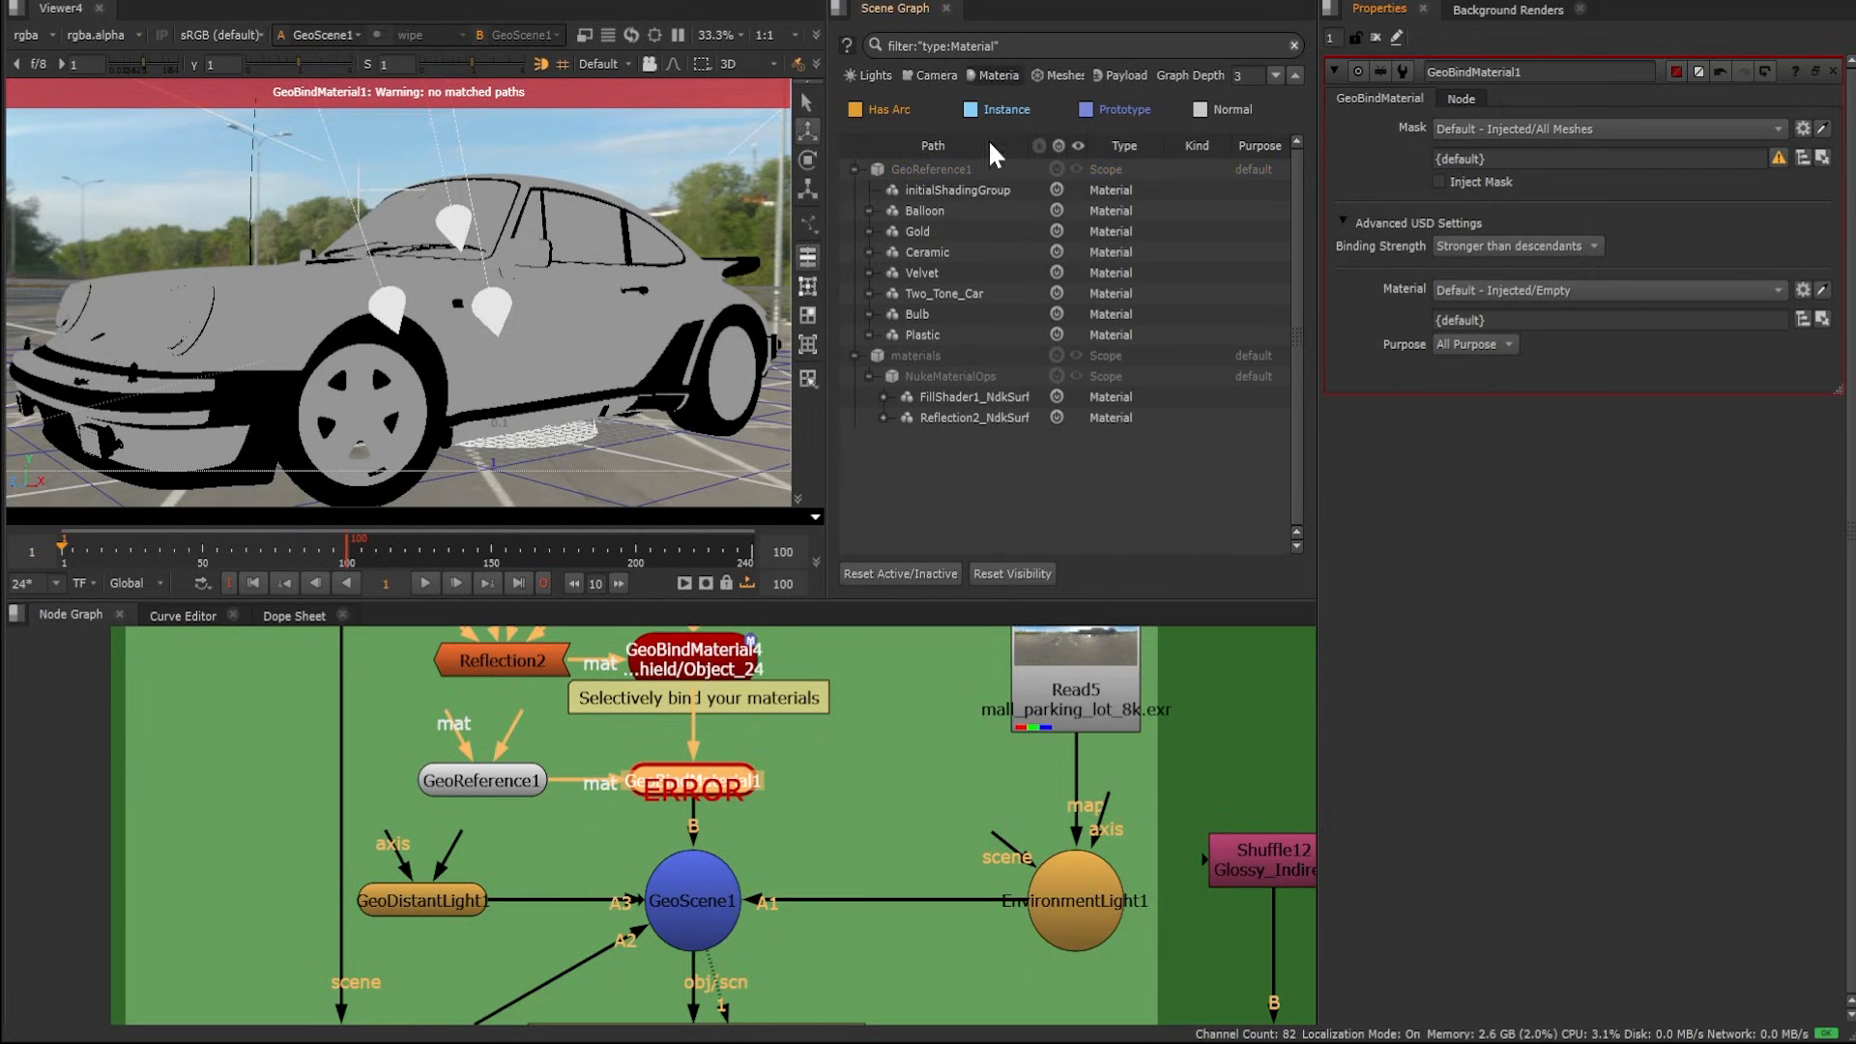
pyautogui.click(922, 211)
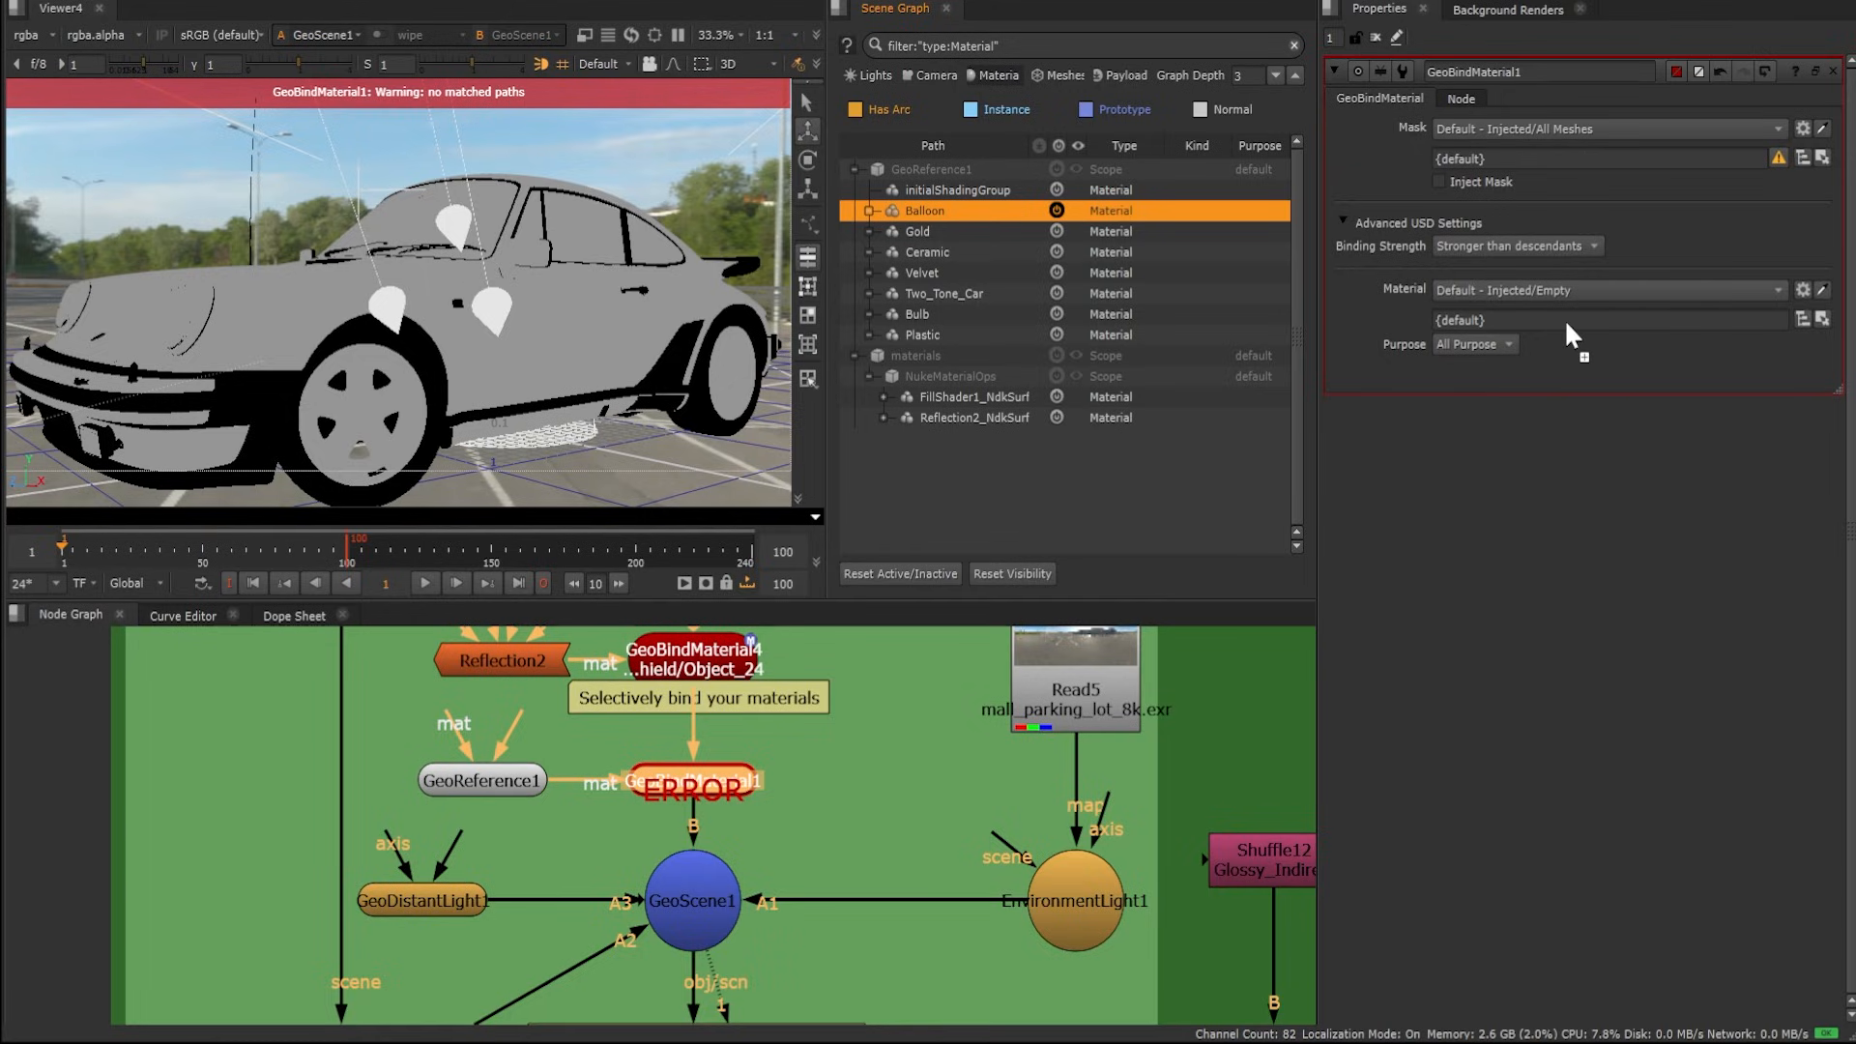
pyautogui.moveTo(1567, 324); pyautogui.dragTo(1567, 324)
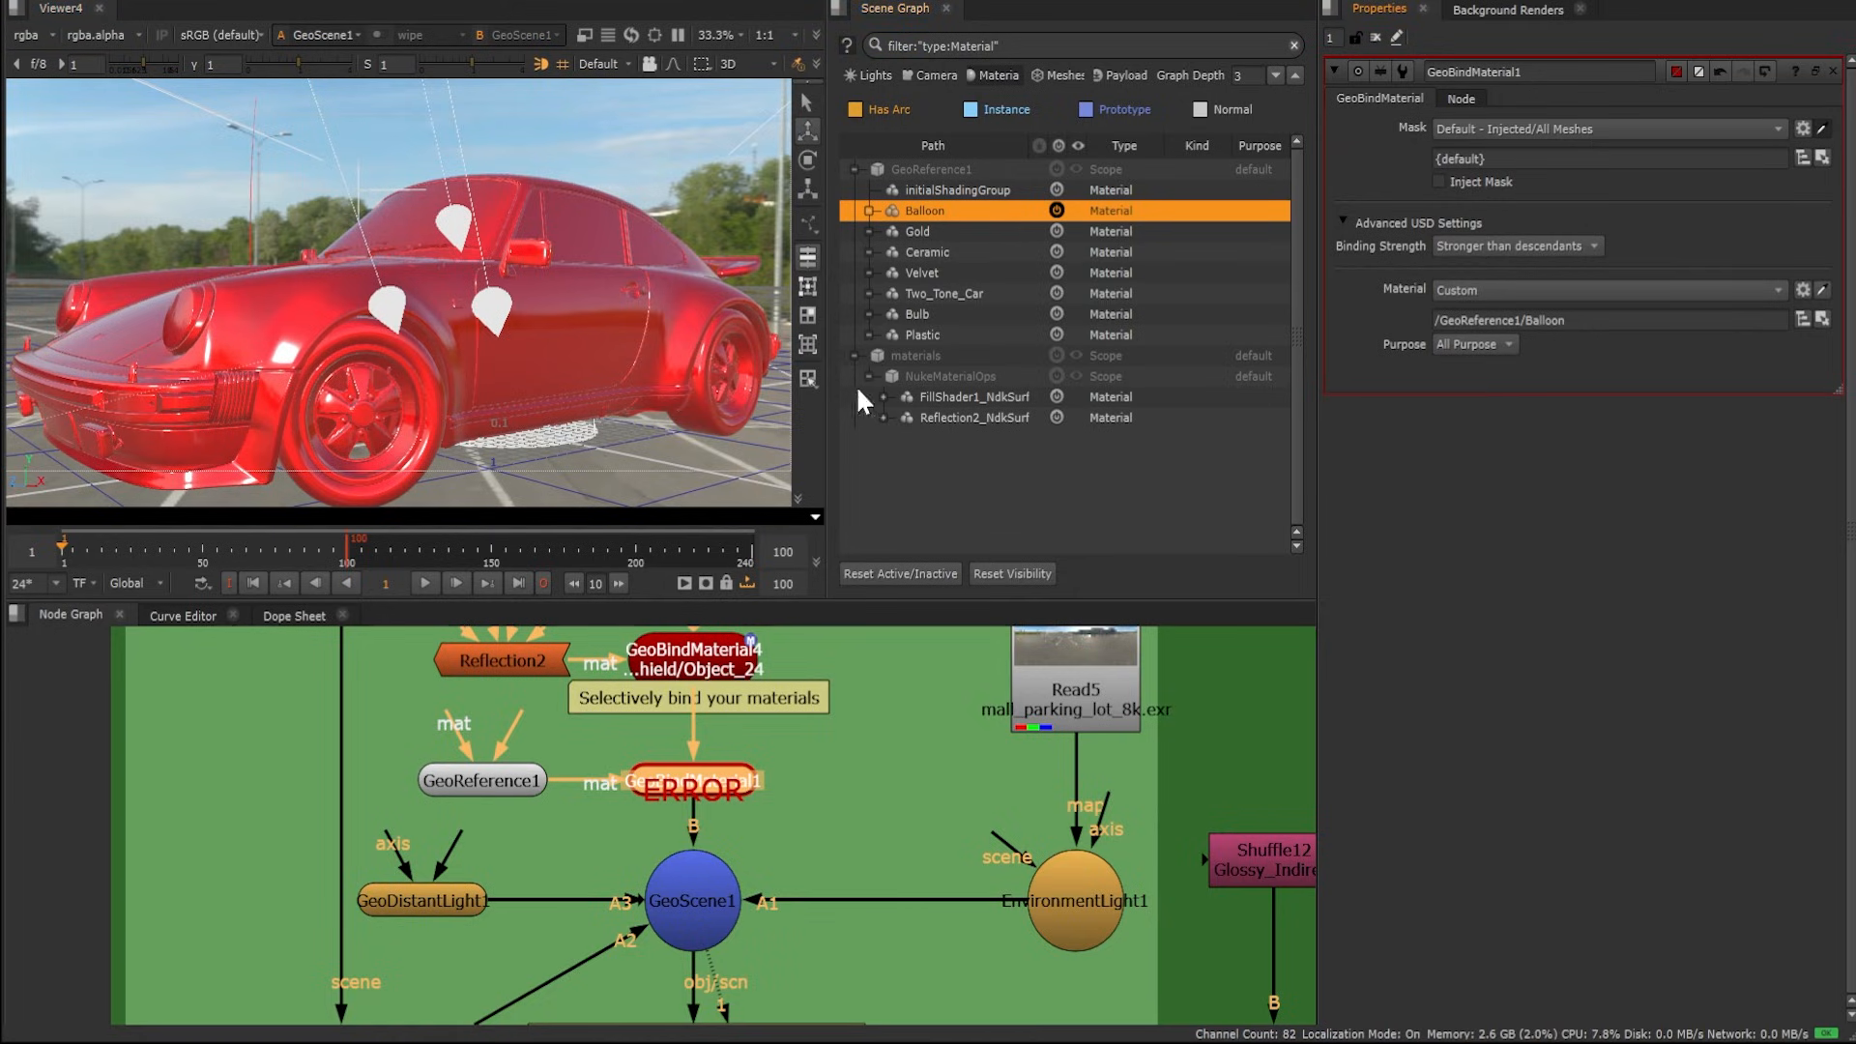
# Restrict GeoBindMaterial1's mask to the car body objects Object_113/Object_60 and Object_30/Object_15 by picking them in the viewer
pyautogui.click(572, 333)
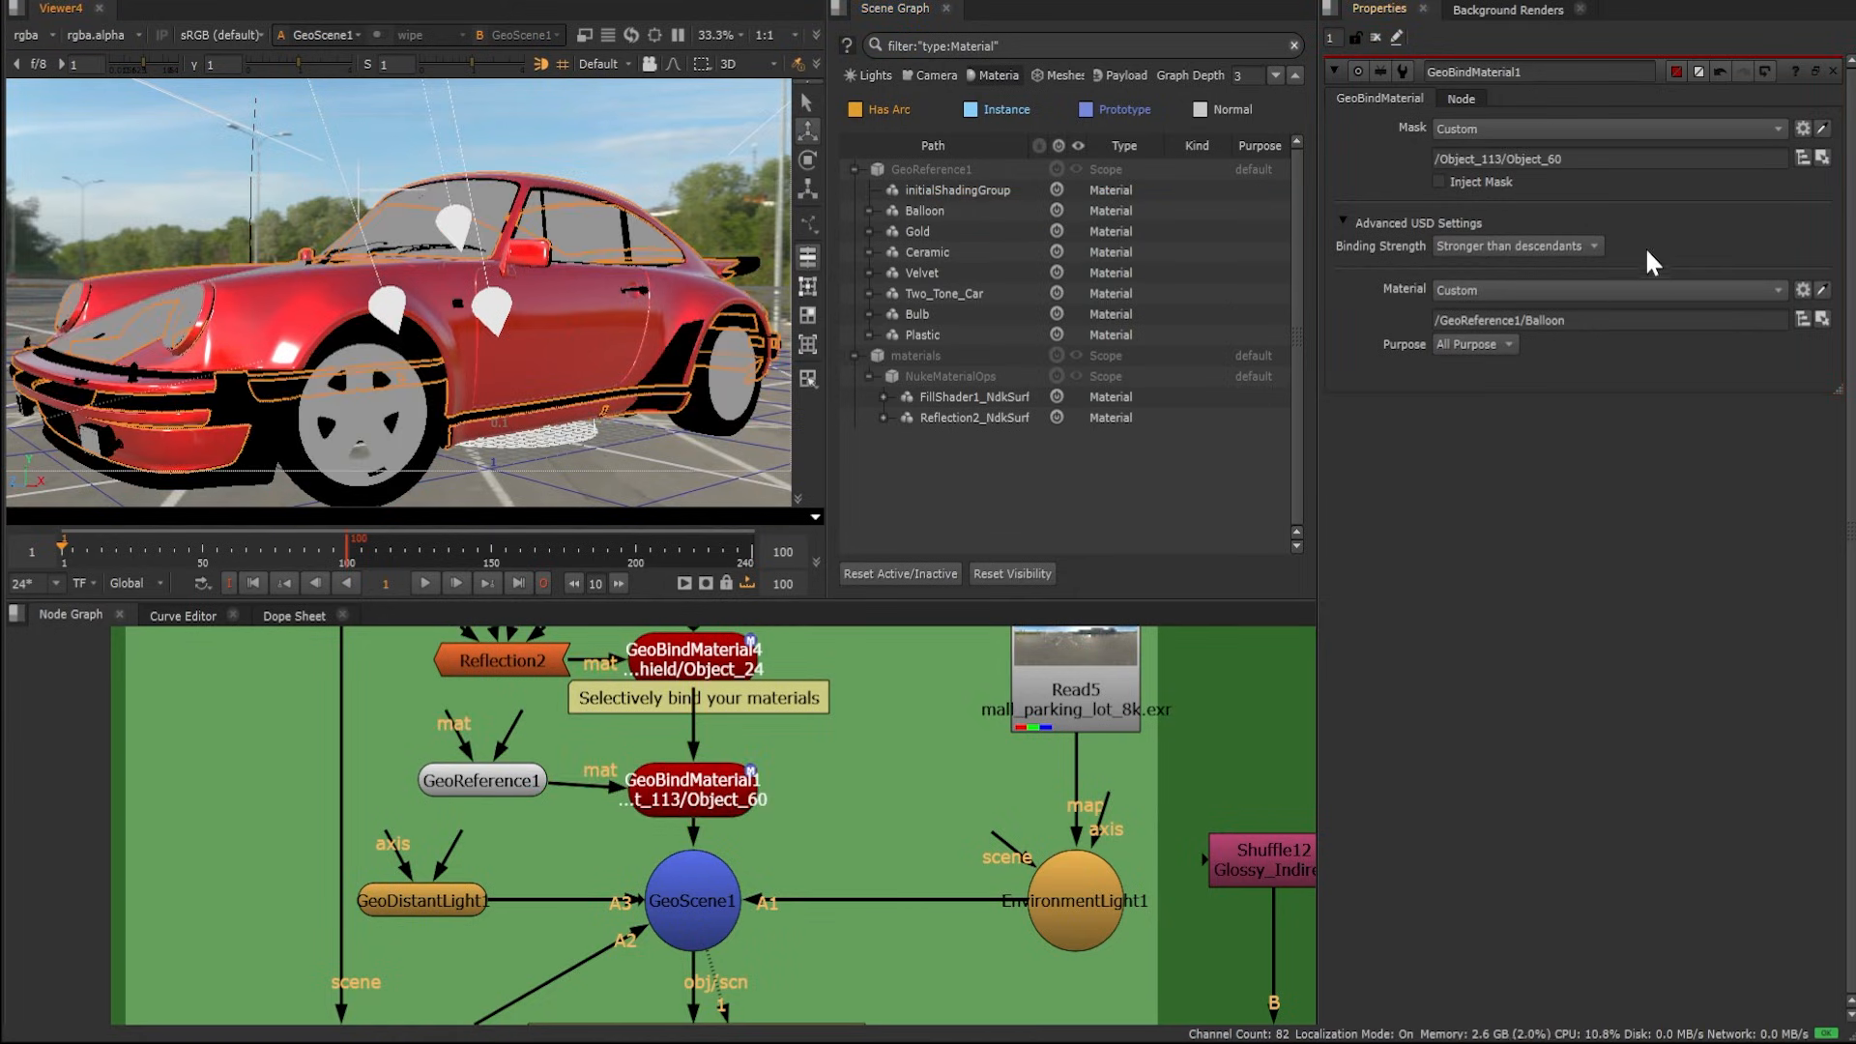
pyautogui.keyDown('shift'); pyautogui.click(133, 334); pyautogui.keyUp('shift')
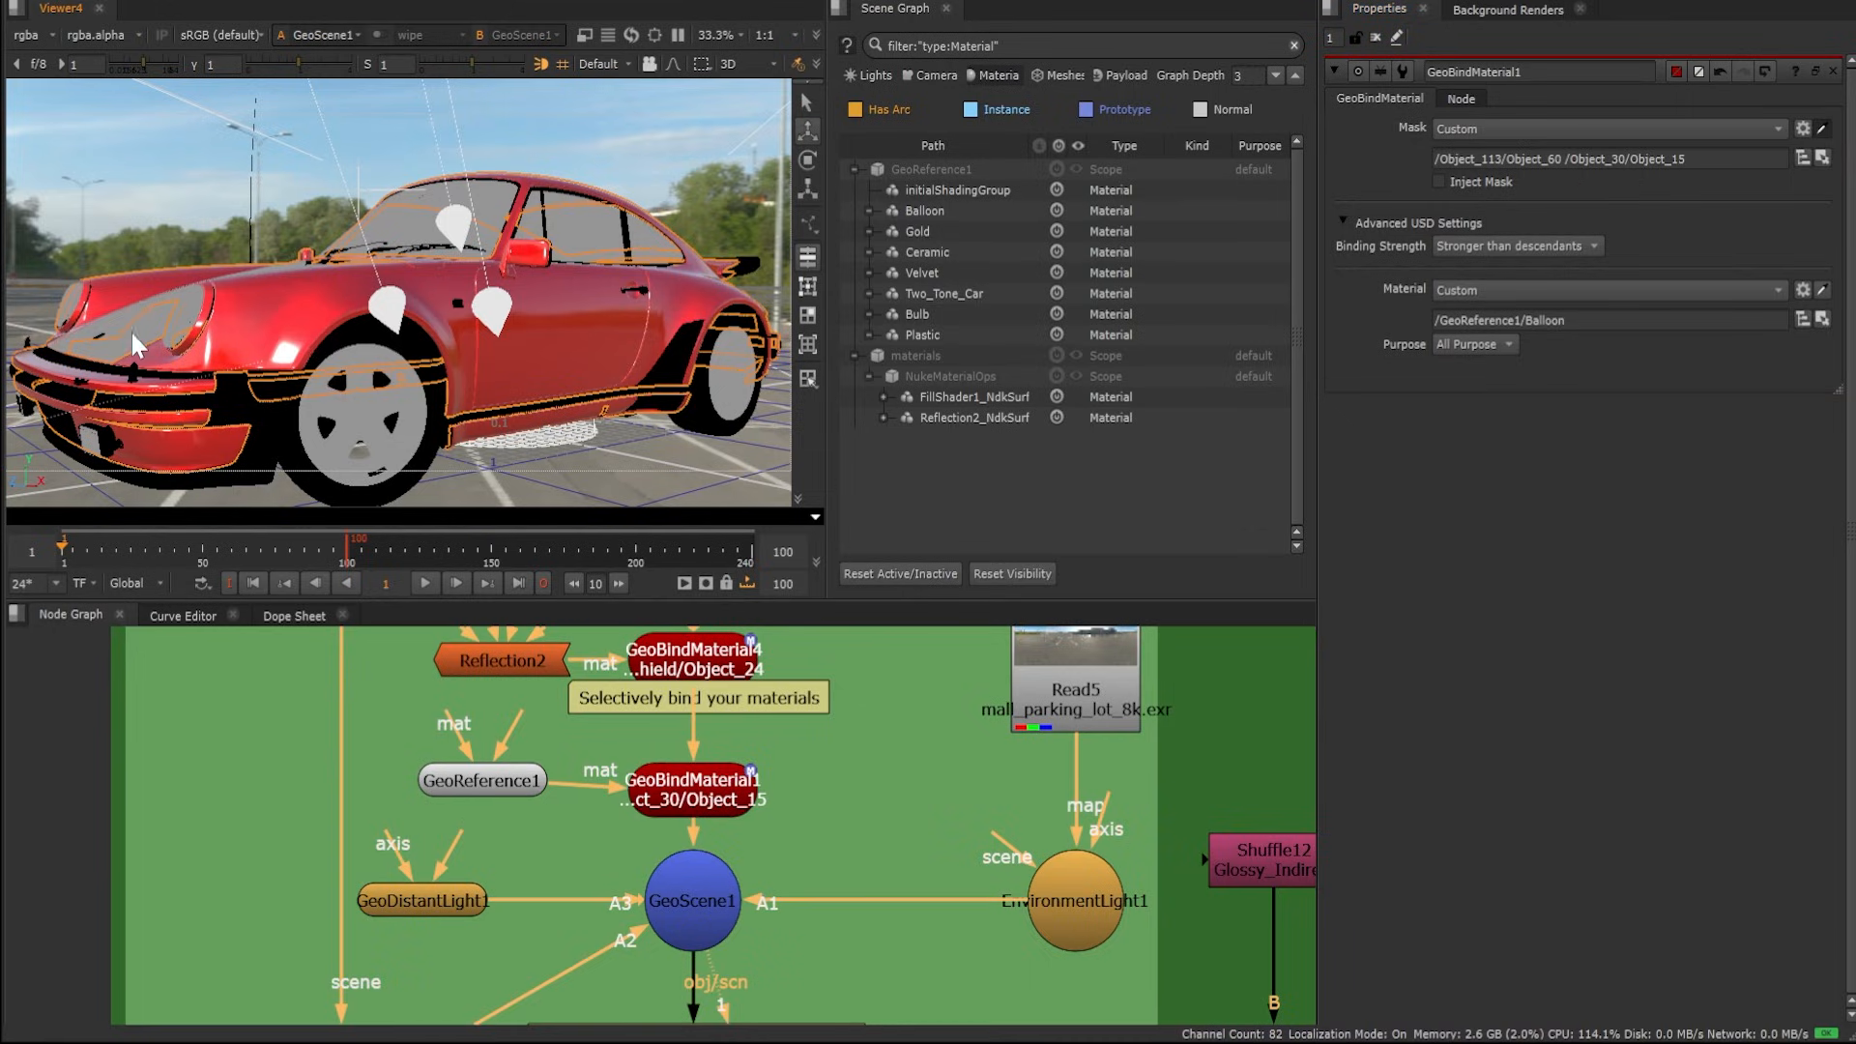
pyautogui.click(620, 490)
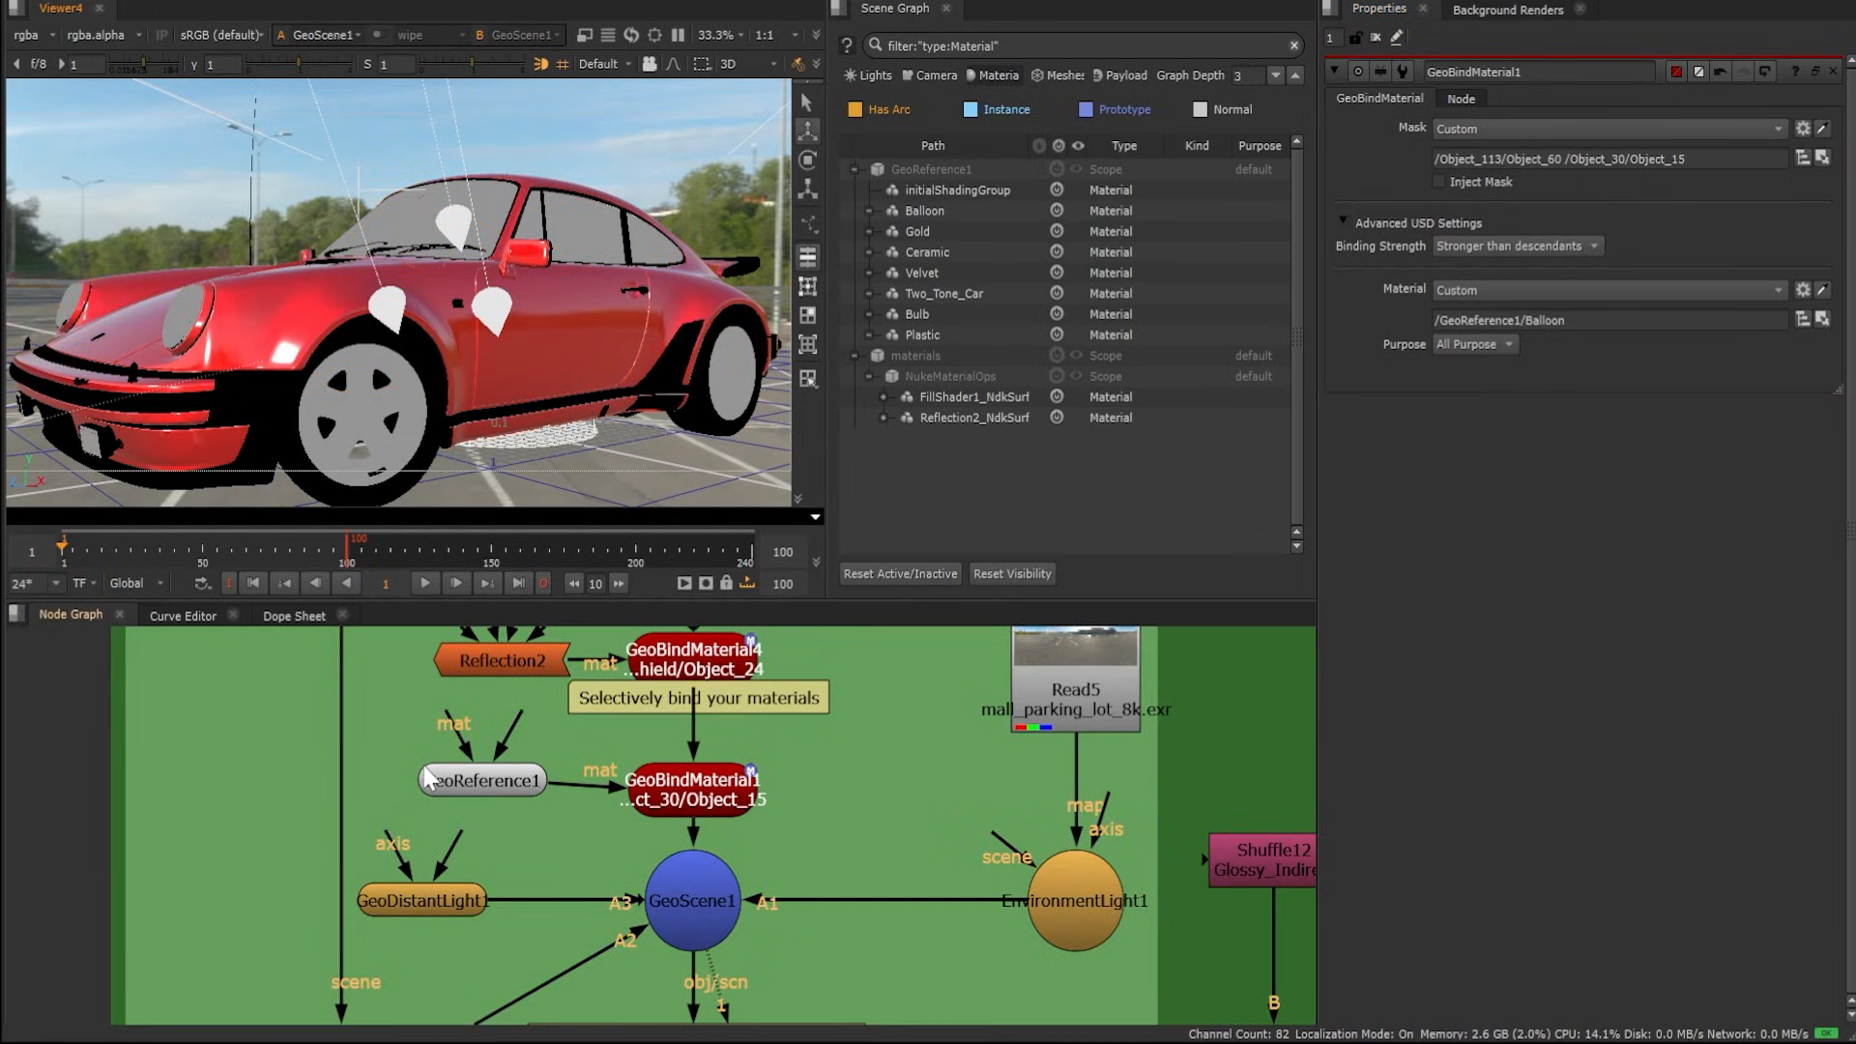
pyautogui.click(705, 798)
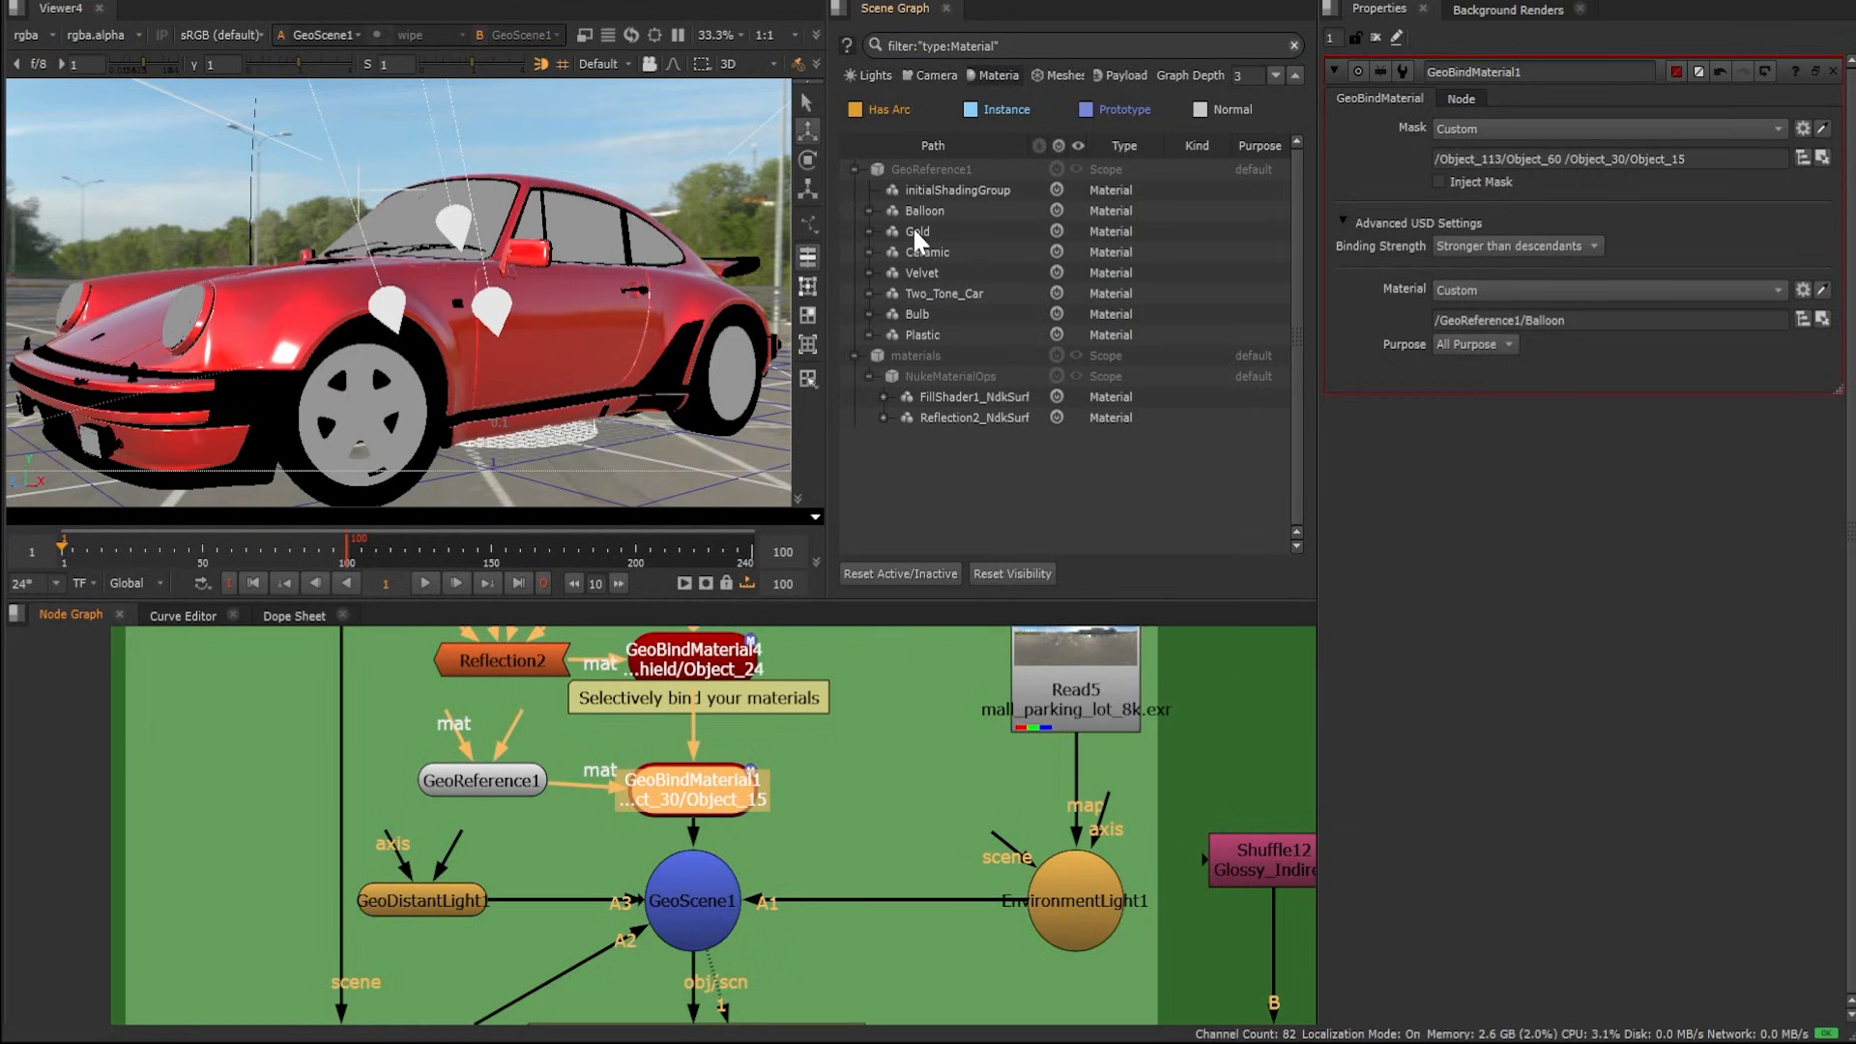
# Swap the bound material through Gold, Two_Tone_Car and Plastic, ending on Two_Tone_Car
pyautogui.moveTo(913, 226); pyautogui.dragTo(1566, 323)
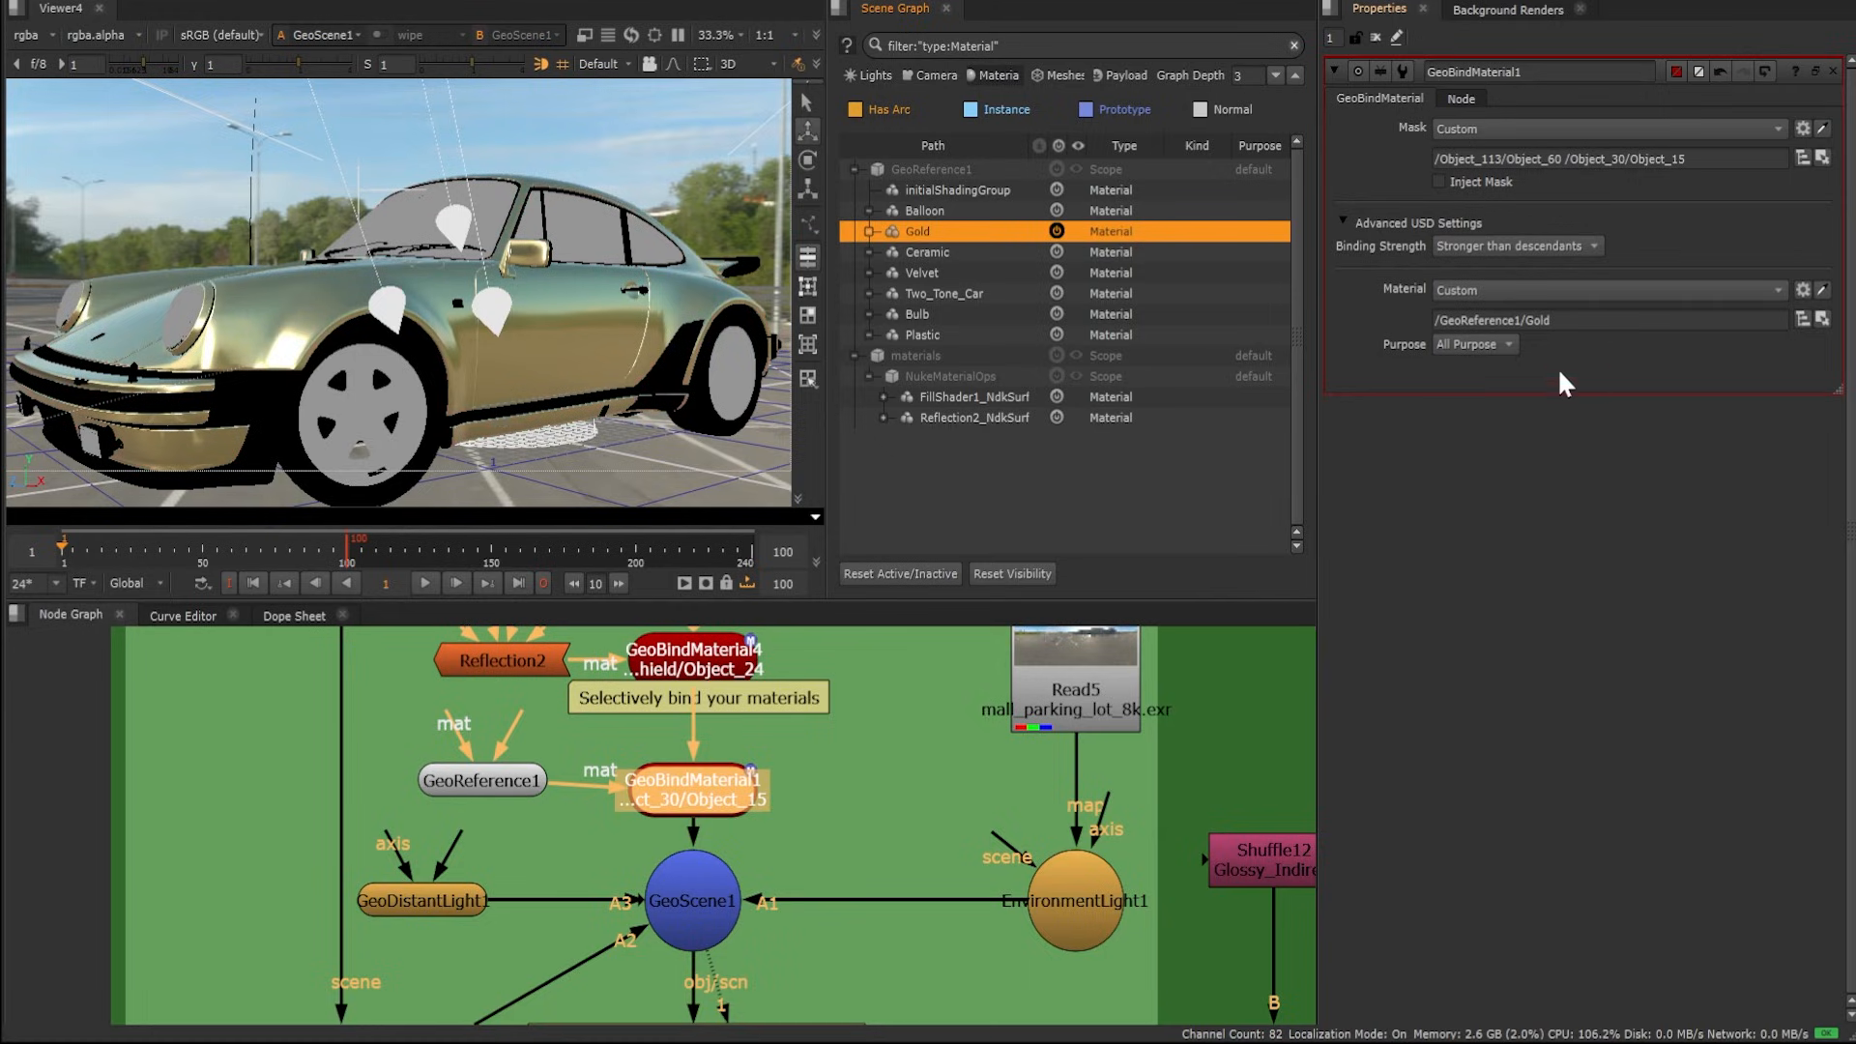
pyautogui.moveTo(919, 288); pyautogui.dragTo(1620, 319)
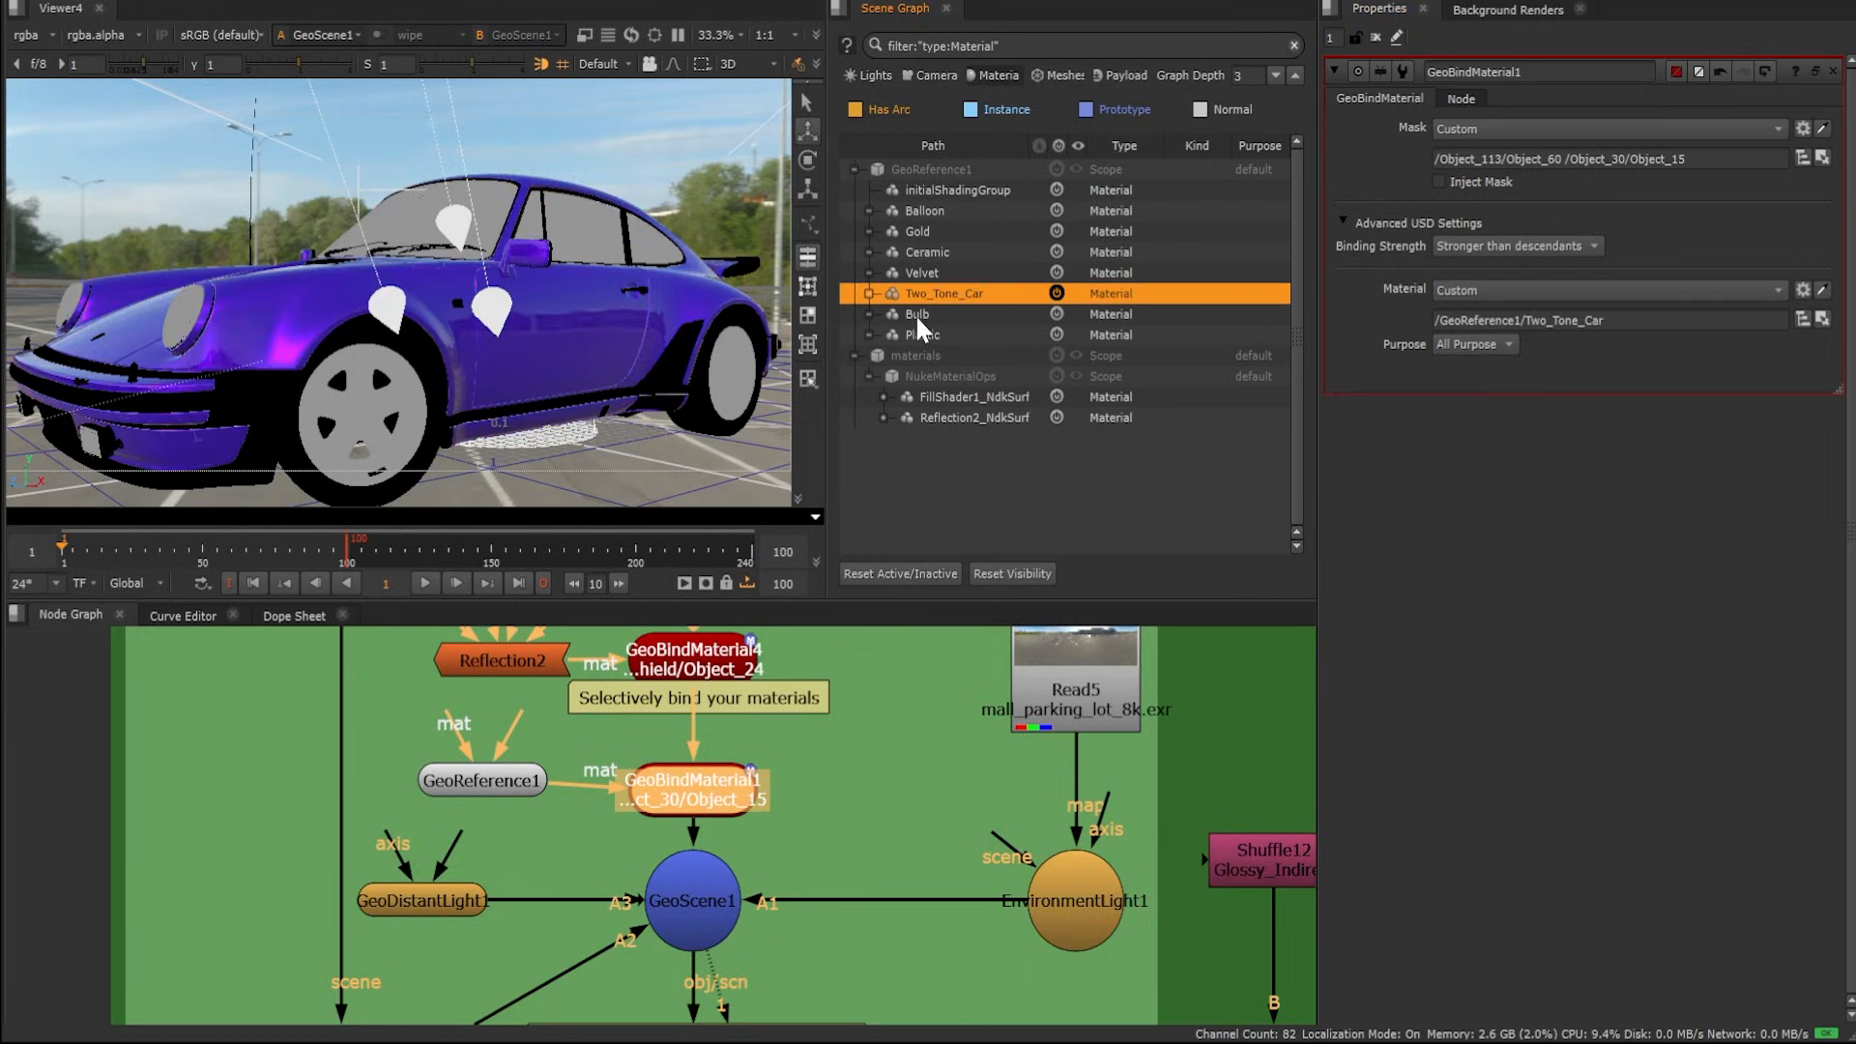
pyautogui.moveTo(920, 335); pyautogui.dragTo(1647, 322)
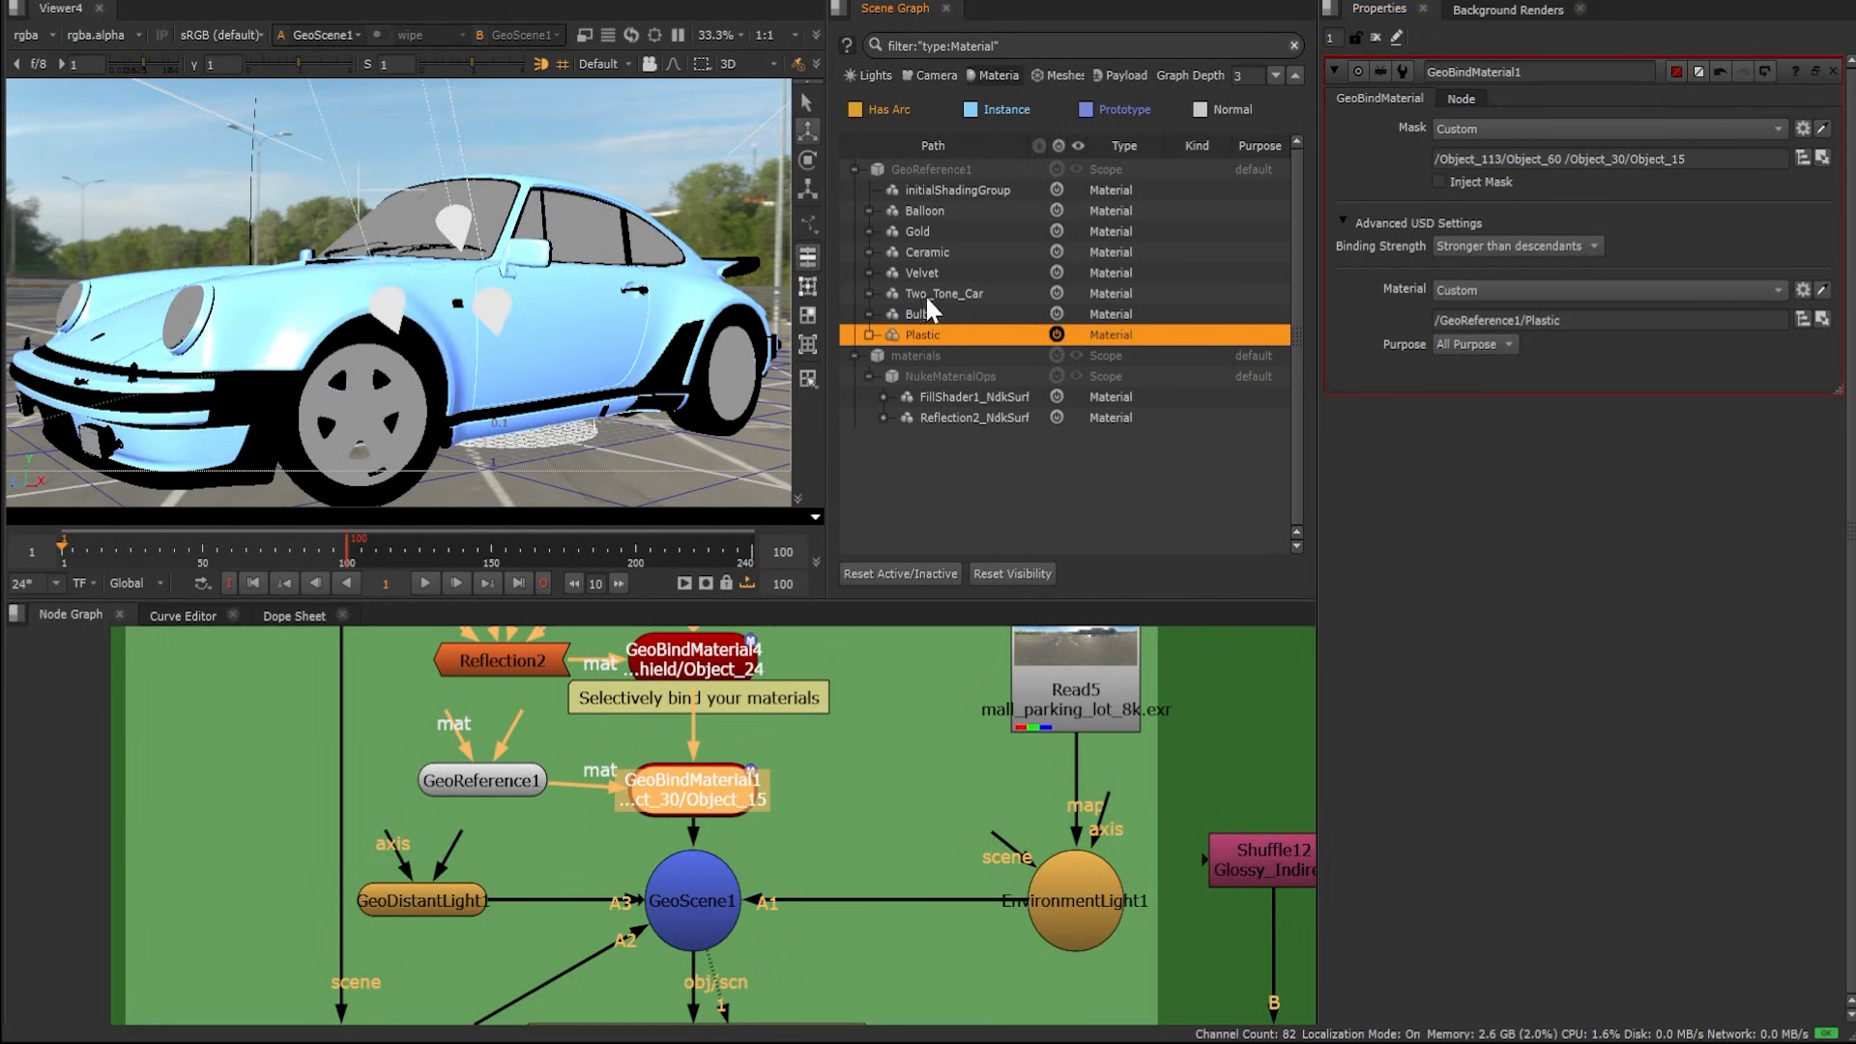
pyautogui.moveTo(925, 294); pyautogui.dragTo(1598, 326)
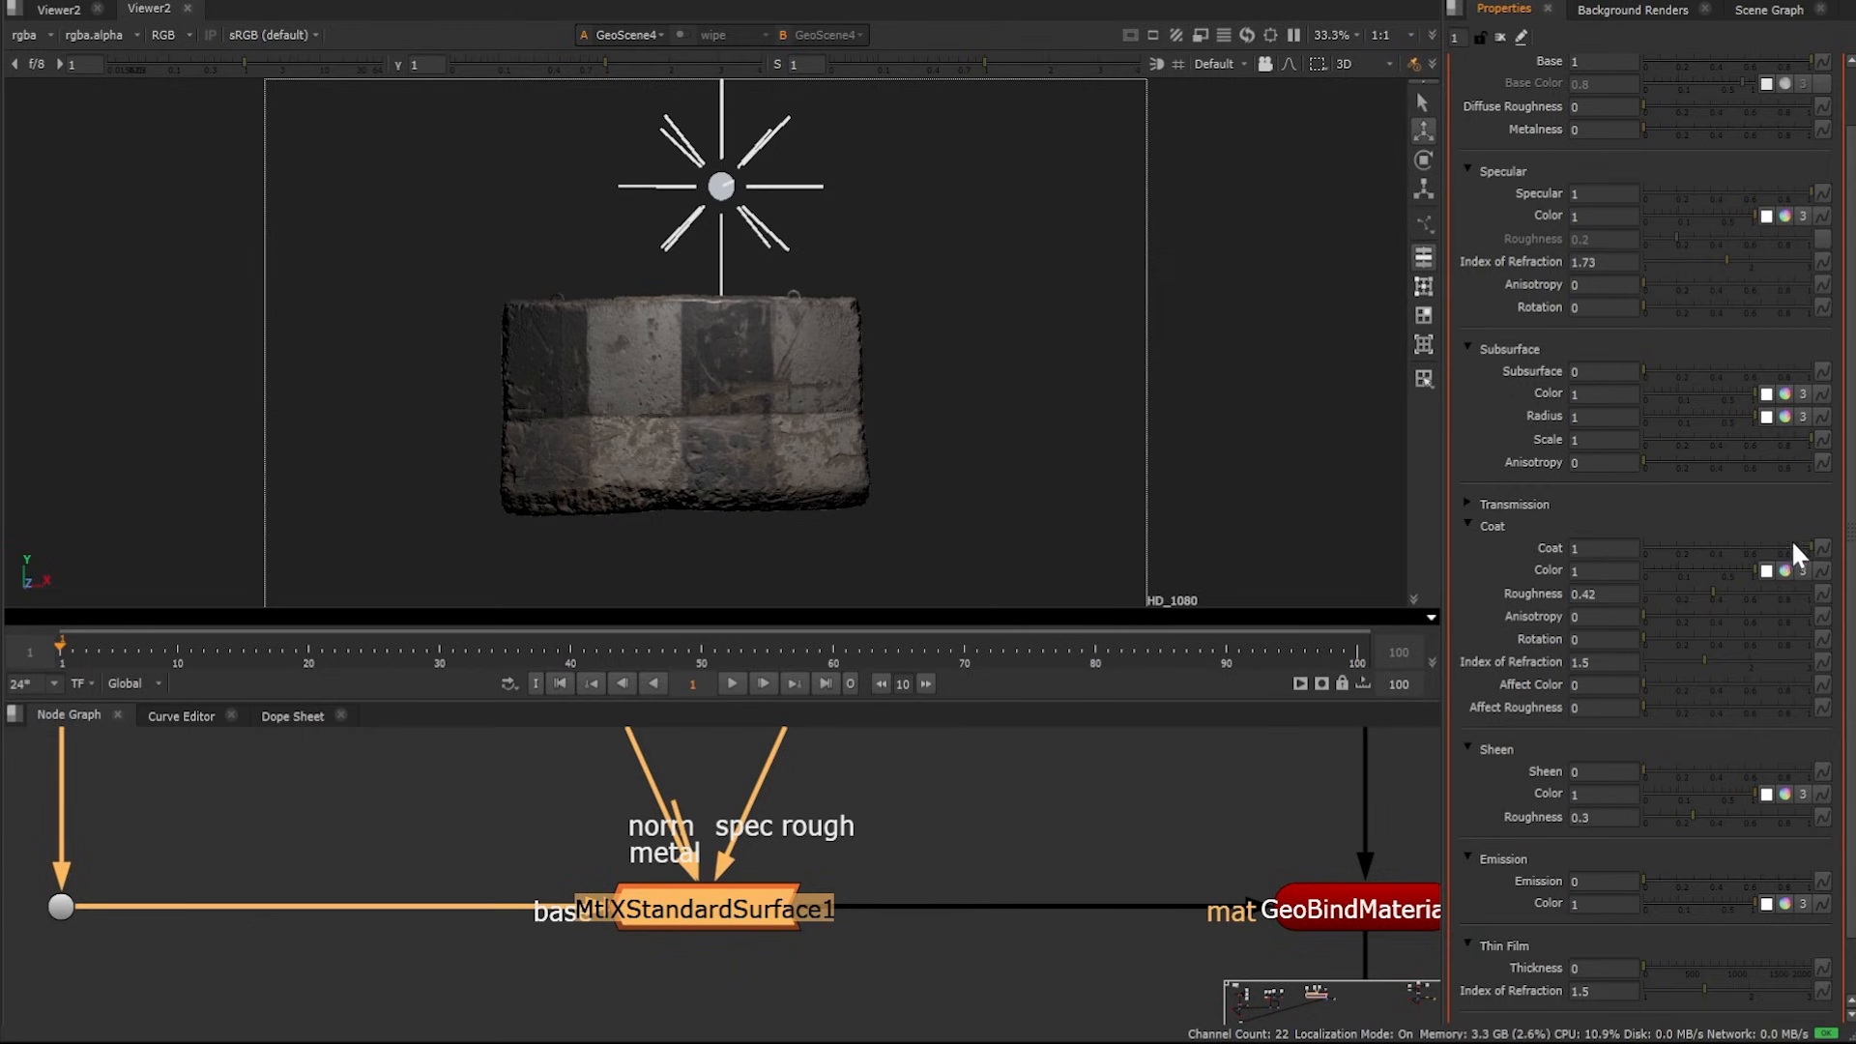
# On MtlXStandardSurface1, set Coat to 1, coat Roughness to 0.54 and coat Anisotropy to 0.62
pyautogui.click(1669, 547)
pyautogui.moveTo(1669, 550); pyautogui.dragTo(1821, 554)
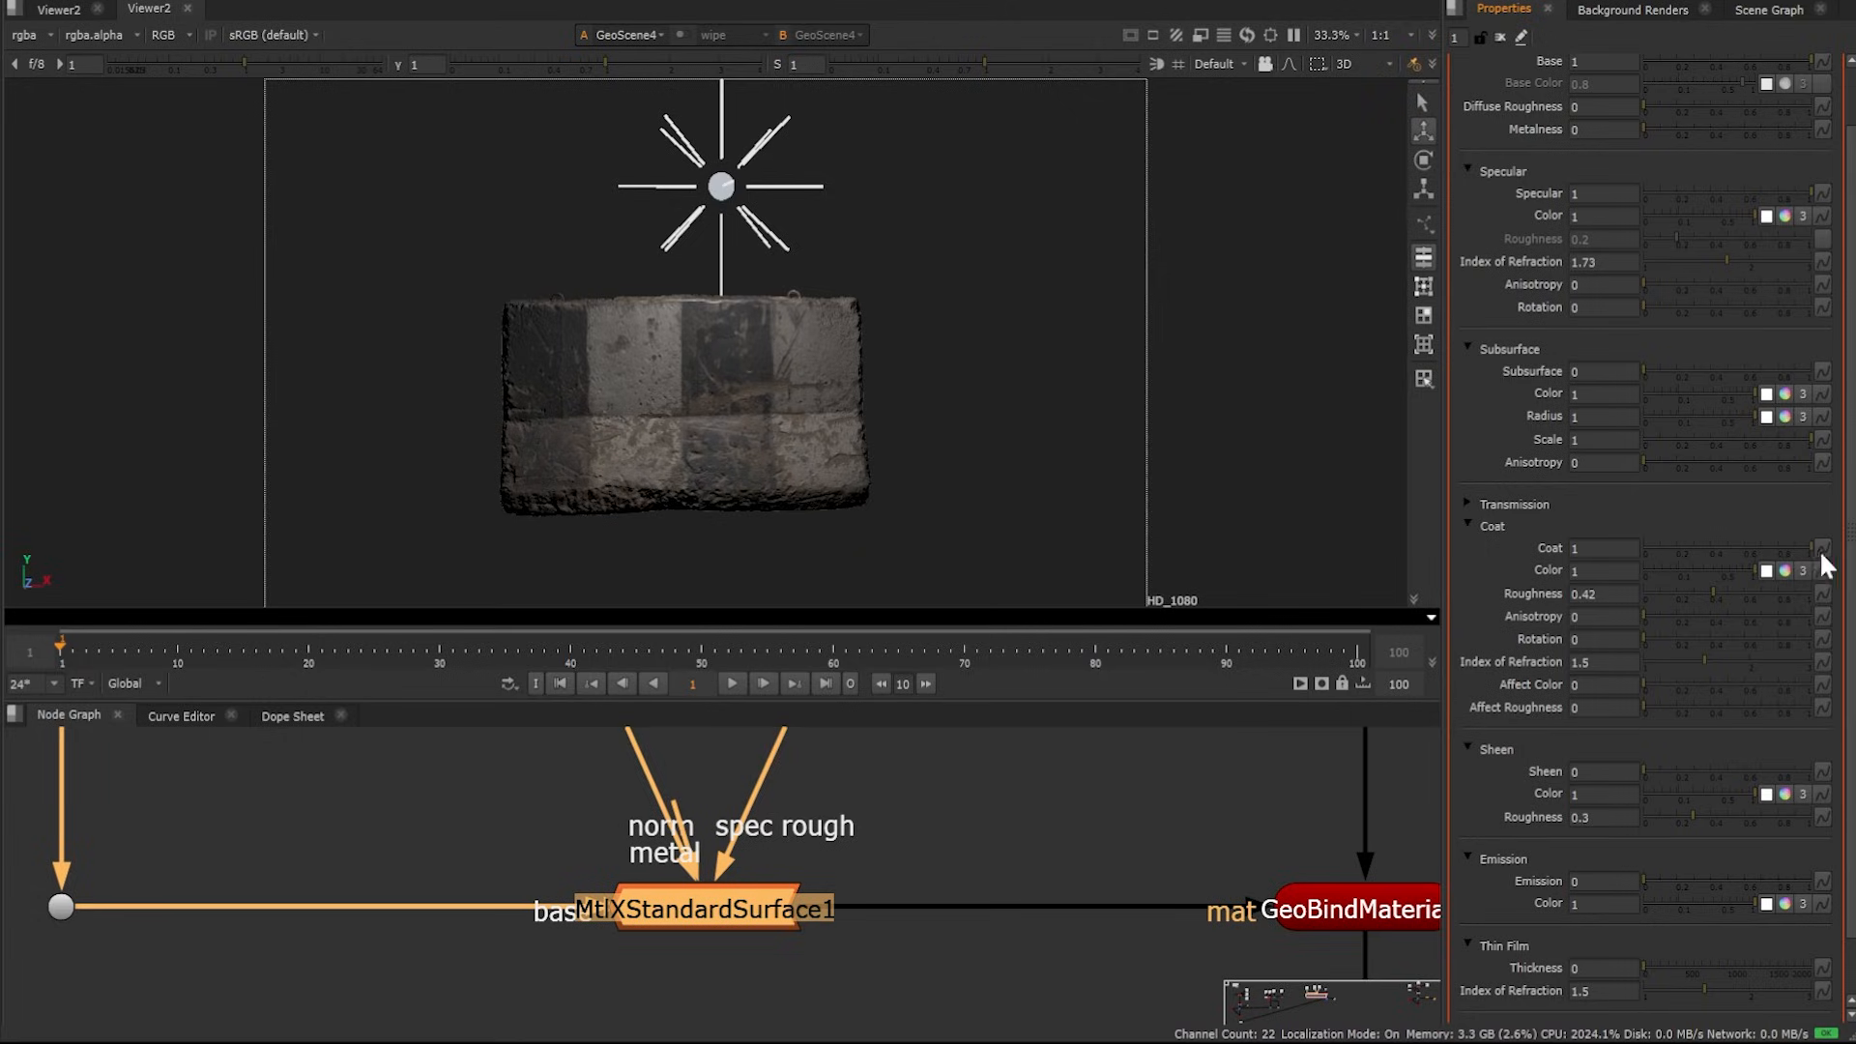
pyautogui.click(1732, 592)
pyautogui.moveTo(1650, 611); pyautogui.dragTo(1748, 622)
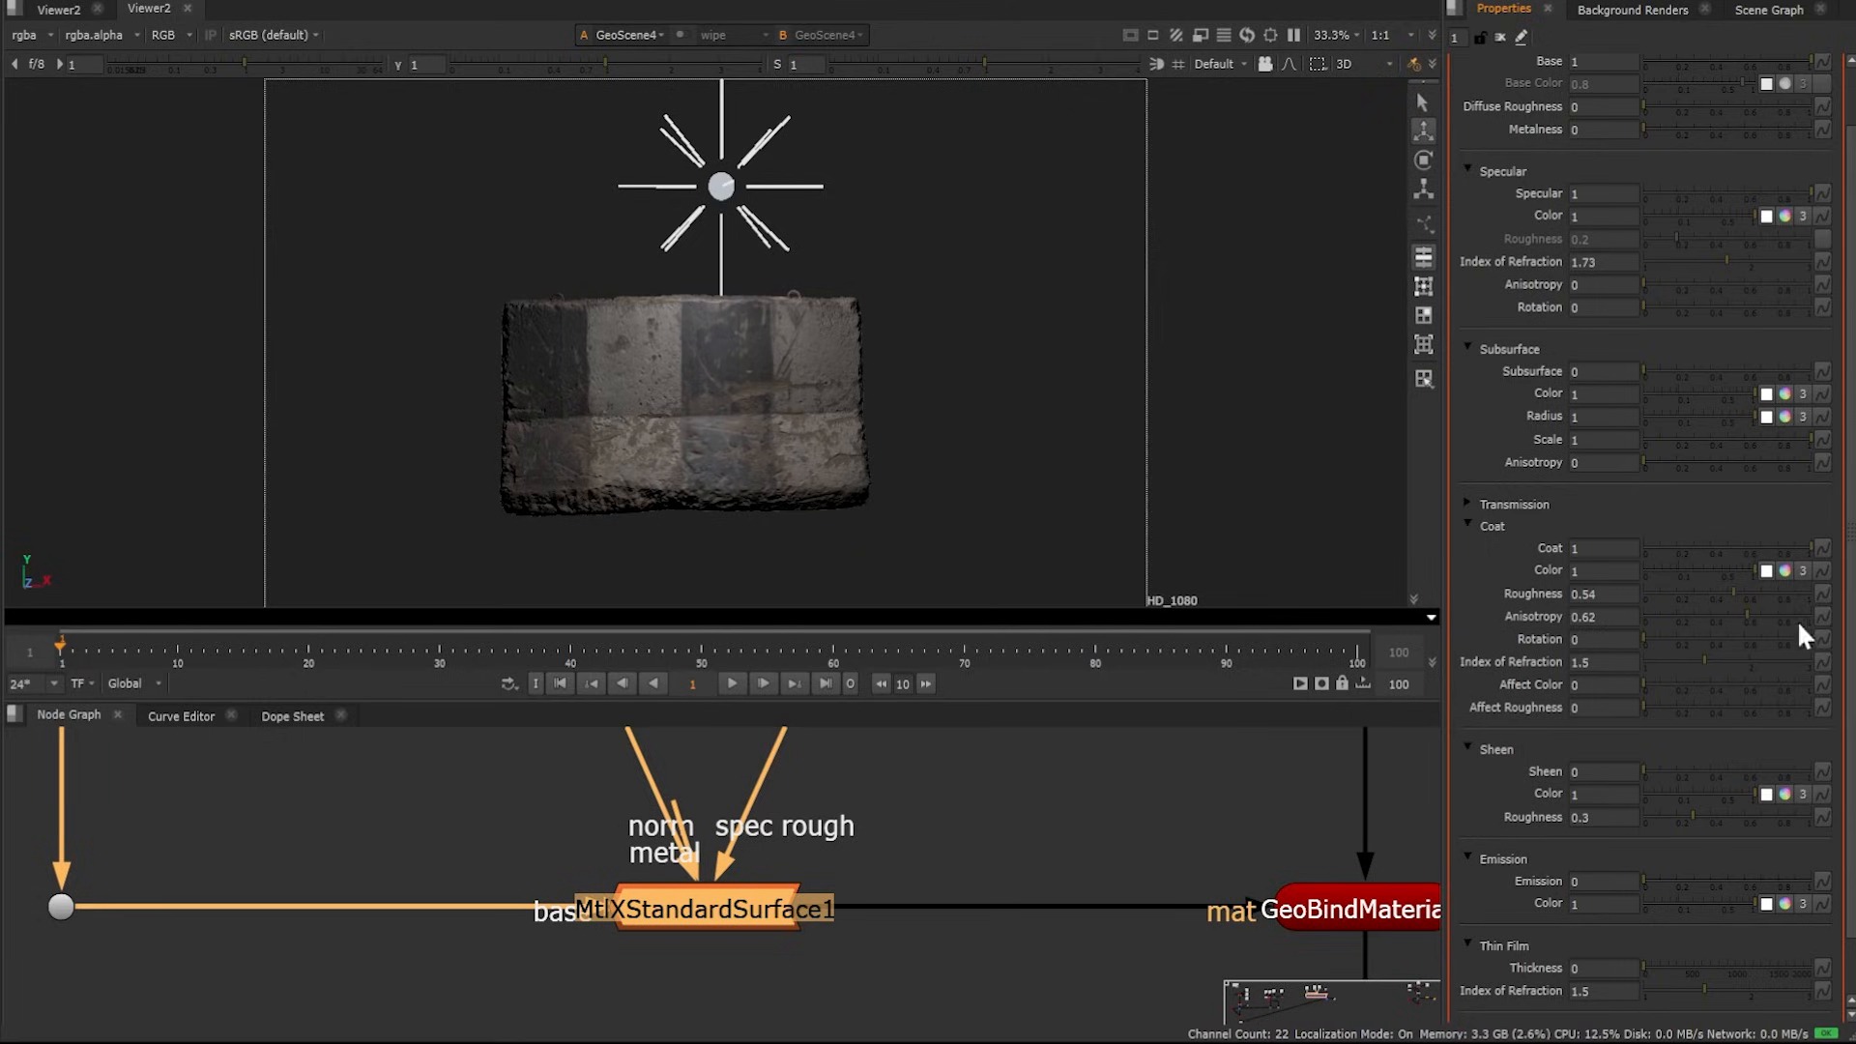